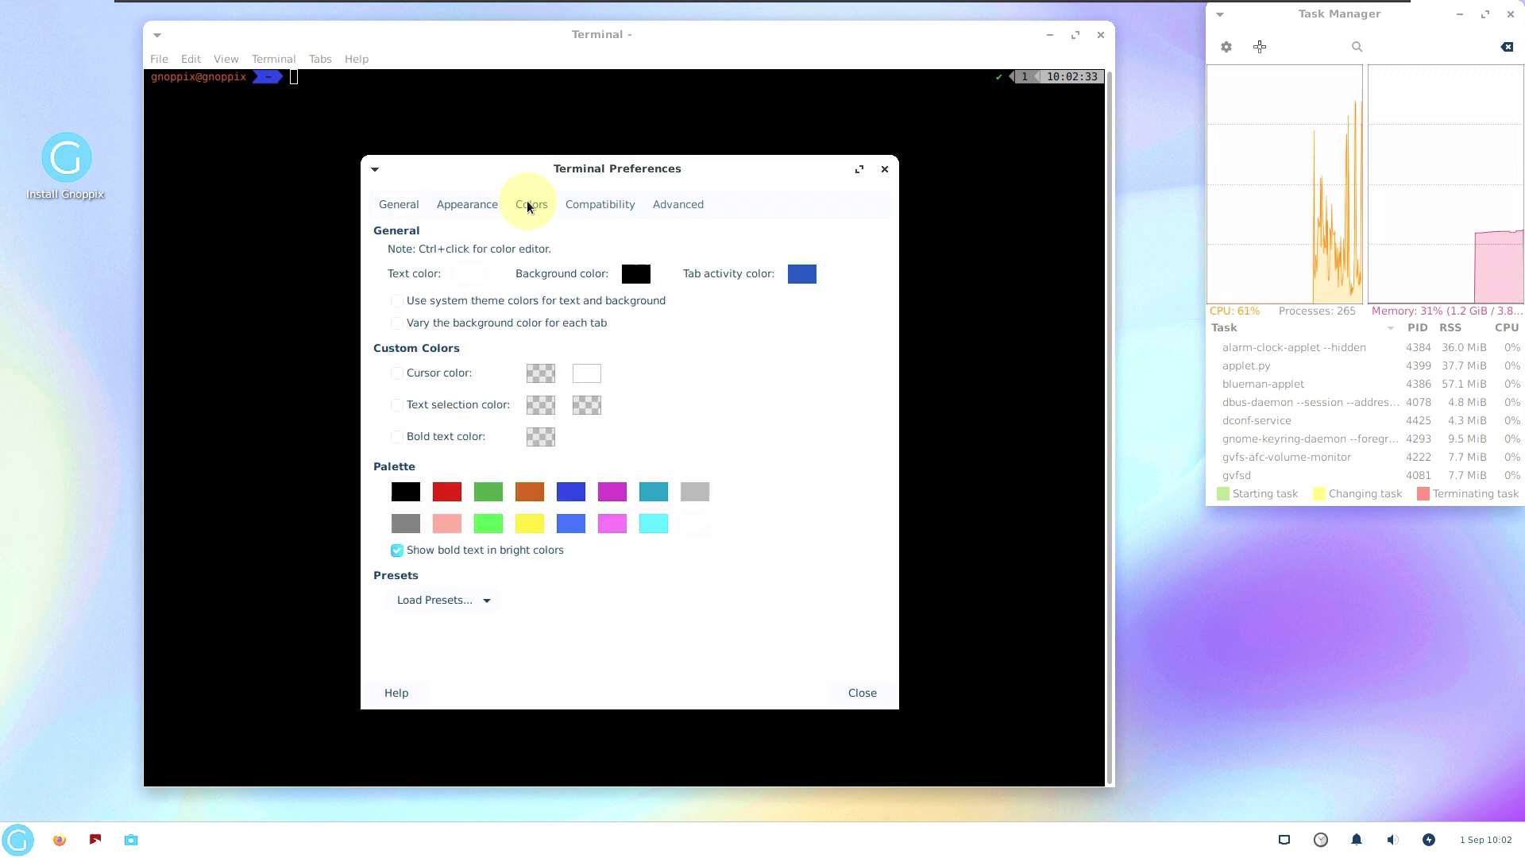
# - Apply the Black on White colour preset, look through each preferences tab, and close the preferences
pyautogui.click(433, 605)
pyautogui.click(447, 634)
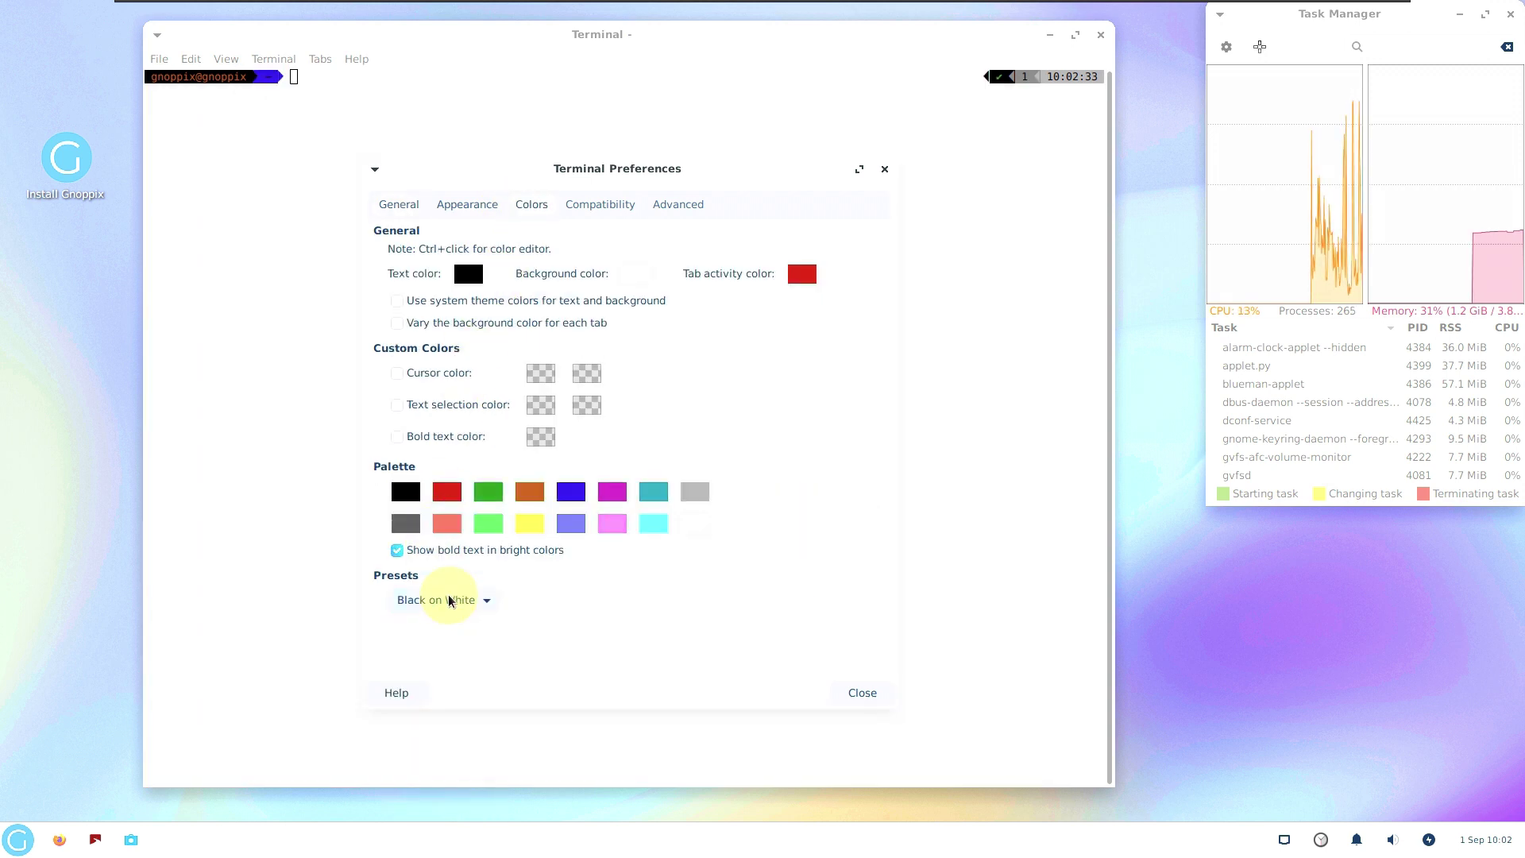
pyautogui.click(387, 206)
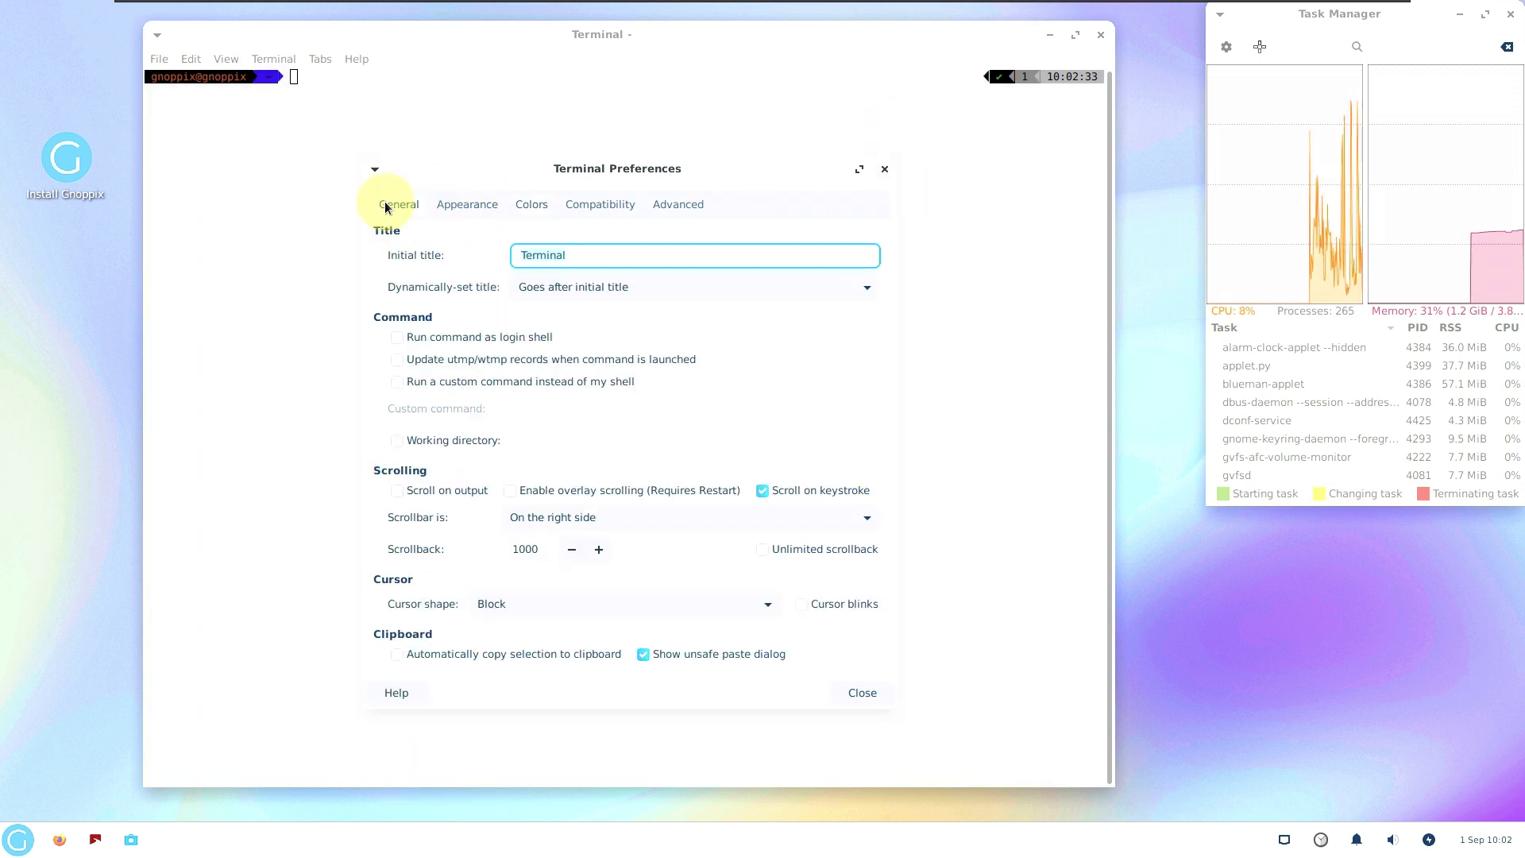
pyautogui.click(447, 203)
pyautogui.click(527, 205)
pyautogui.click(597, 204)
pyautogui.click(671, 205)
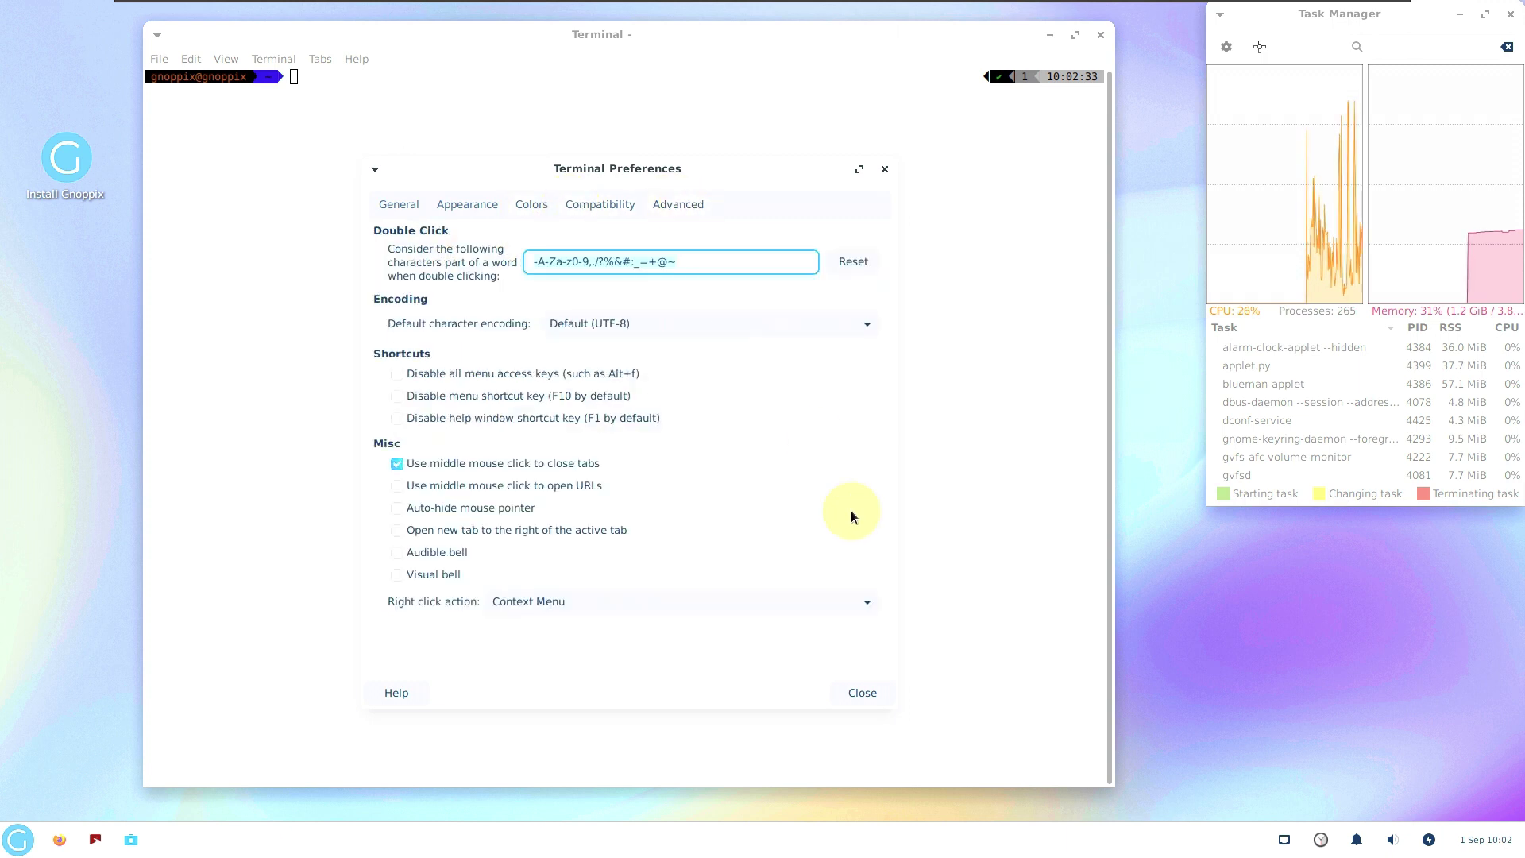
pyautogui.click(865, 695)
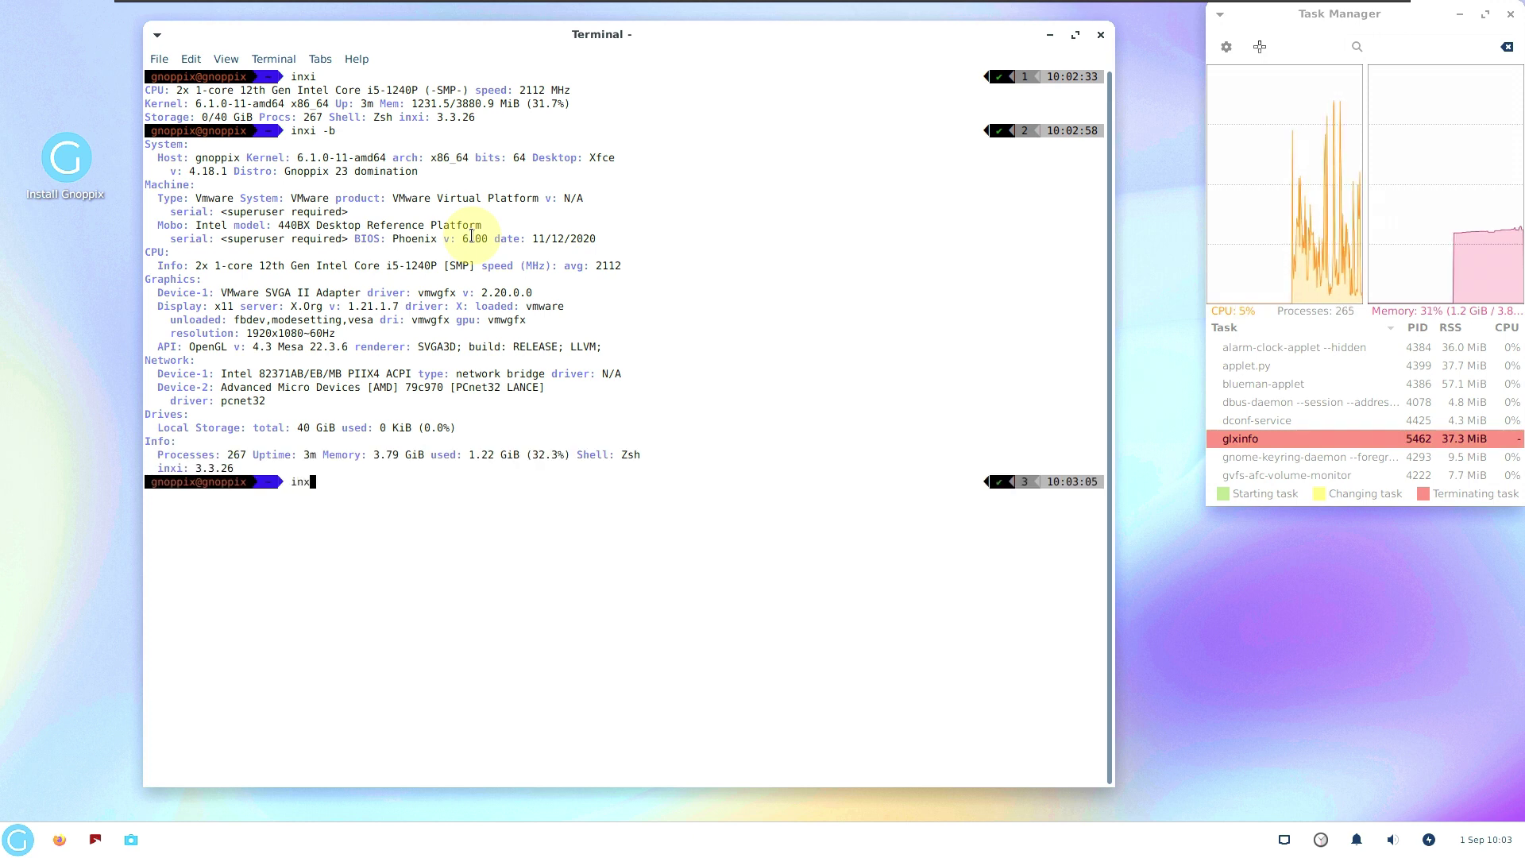
# - Print the inxi -G graphics info, /etc/issue release name, neofetch, and the inxi -sv8 report
pyautogui.press('Return')
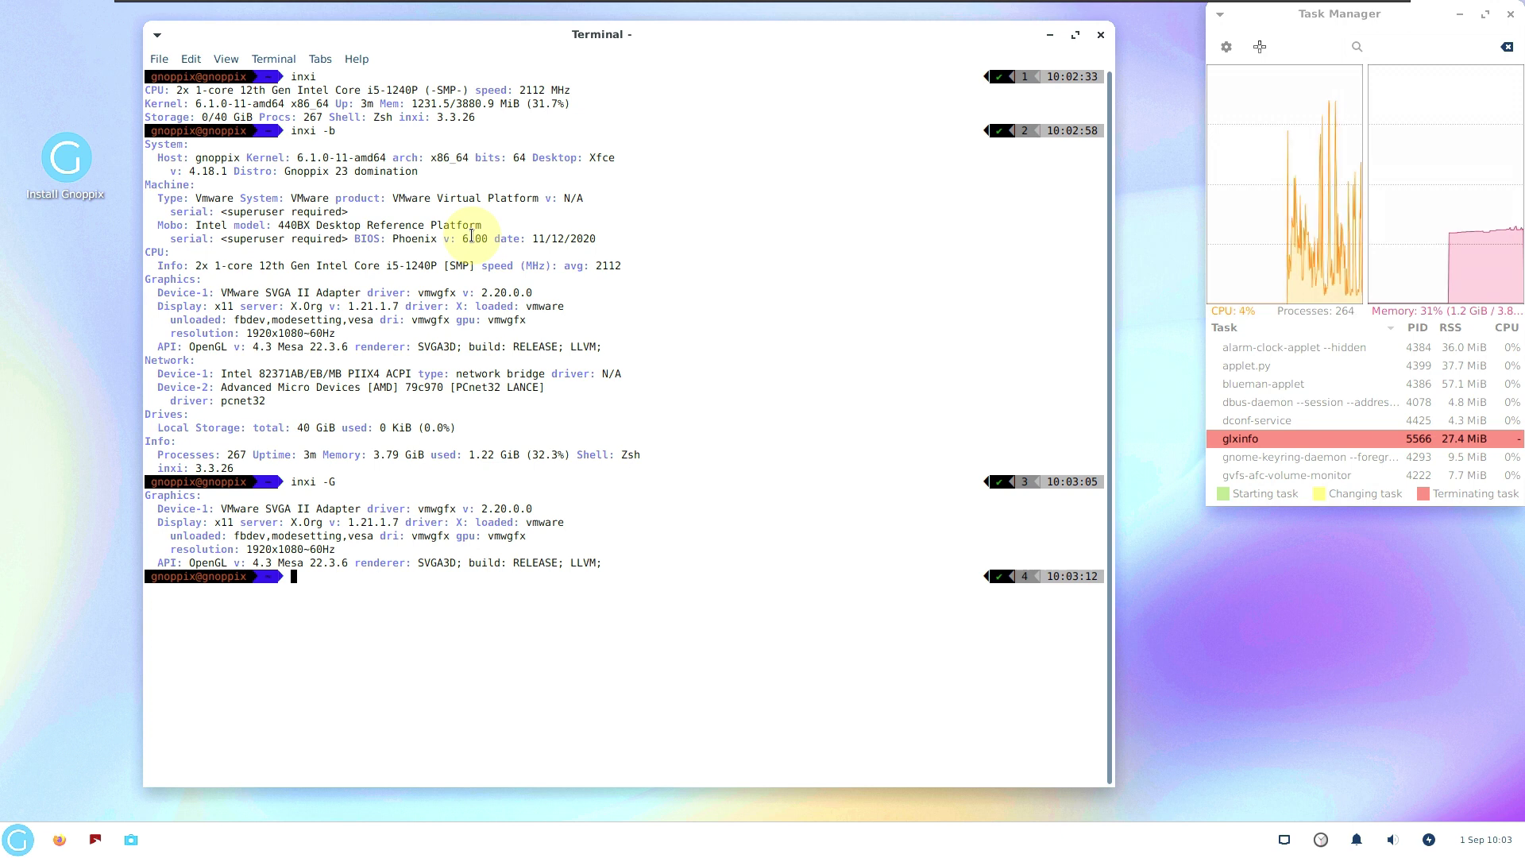
pyautogui.write('cat /etc/issue')
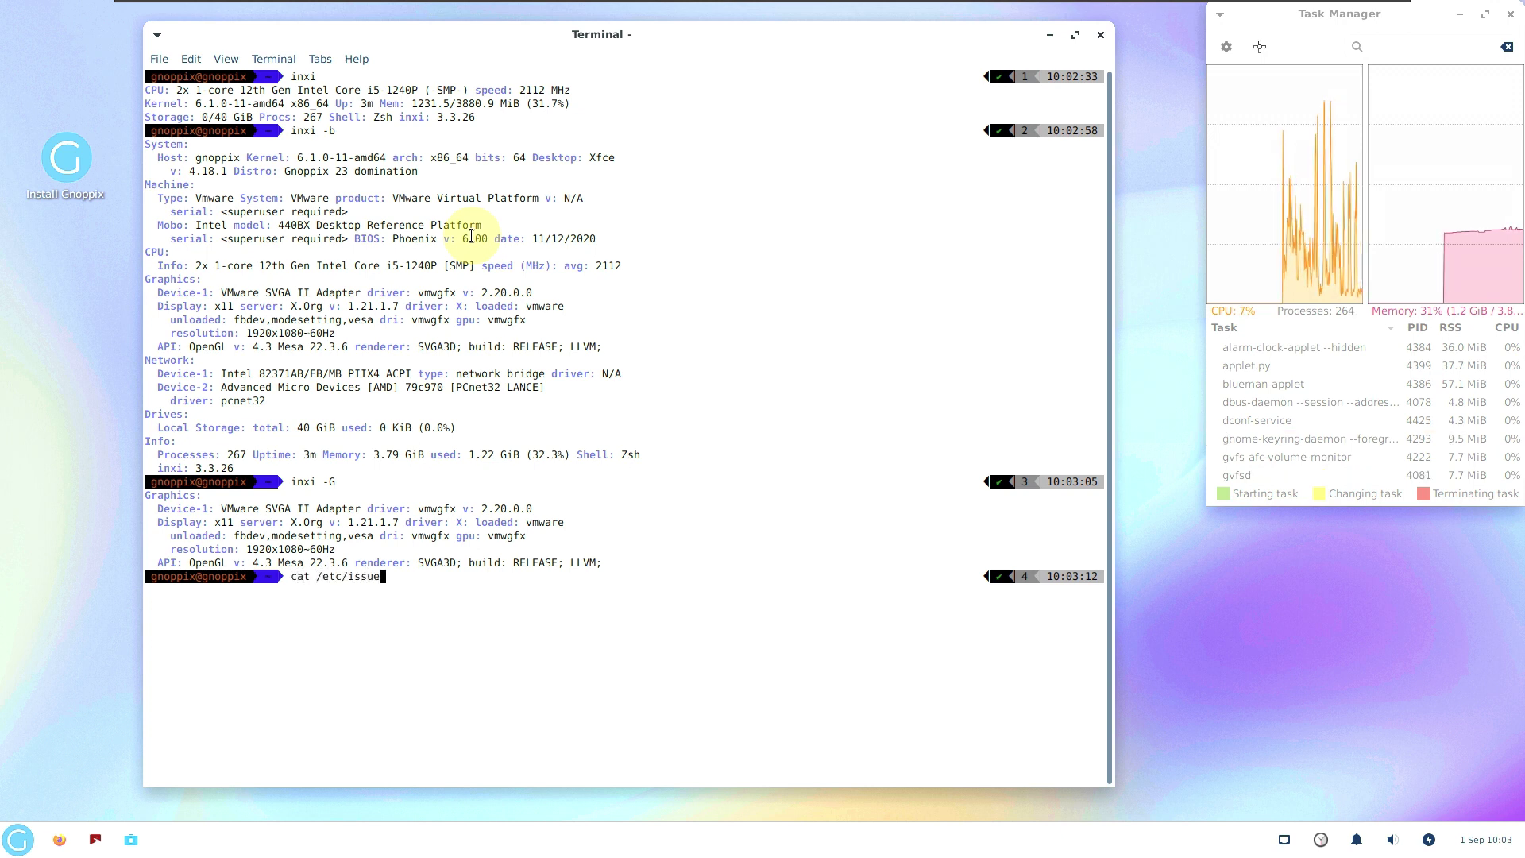
pyautogui.press('Return')
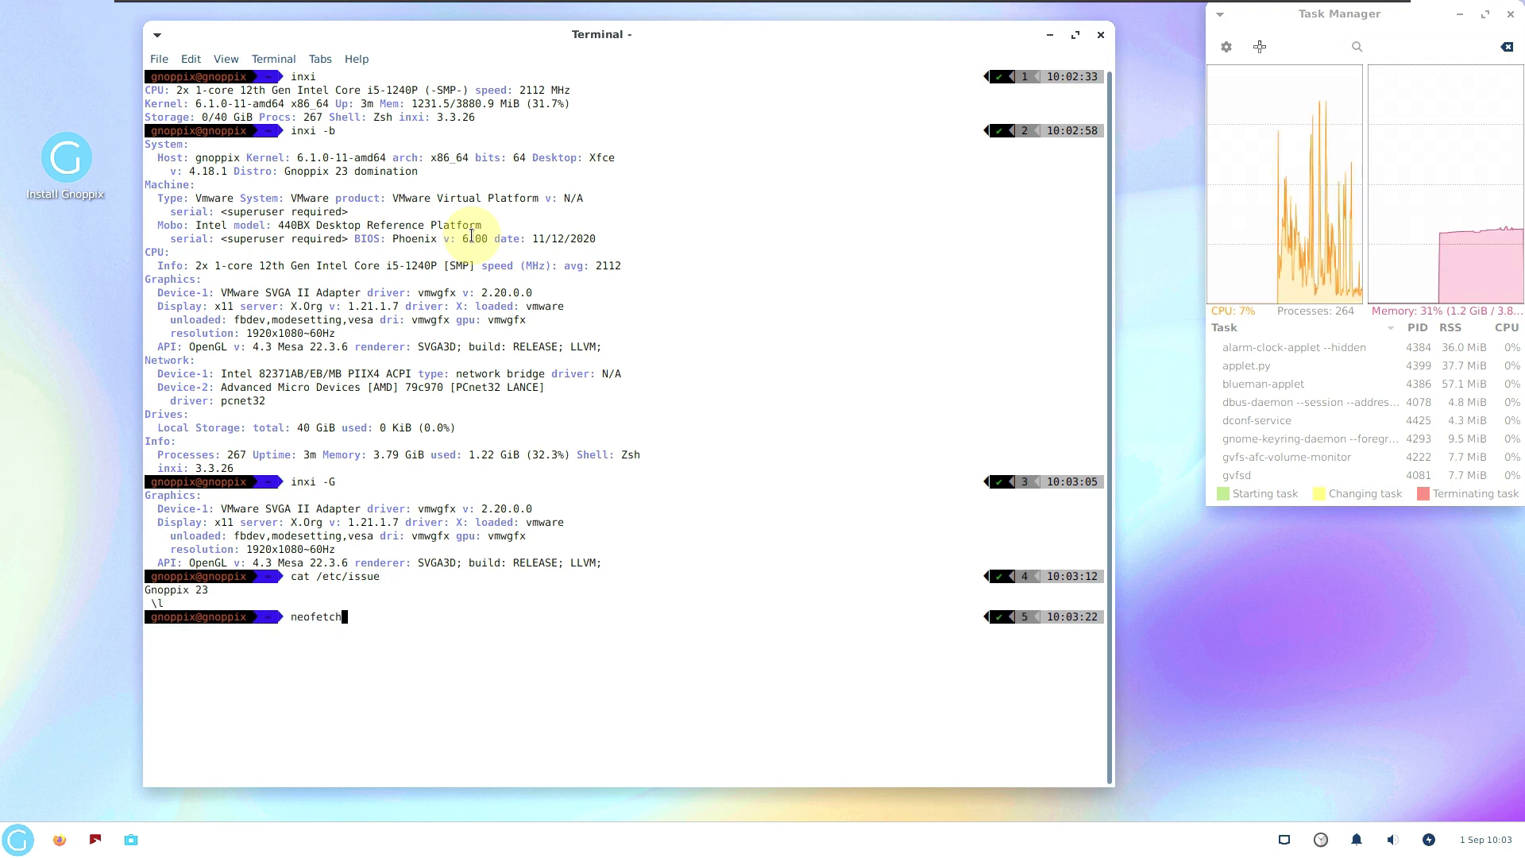
pyautogui.press('Return')
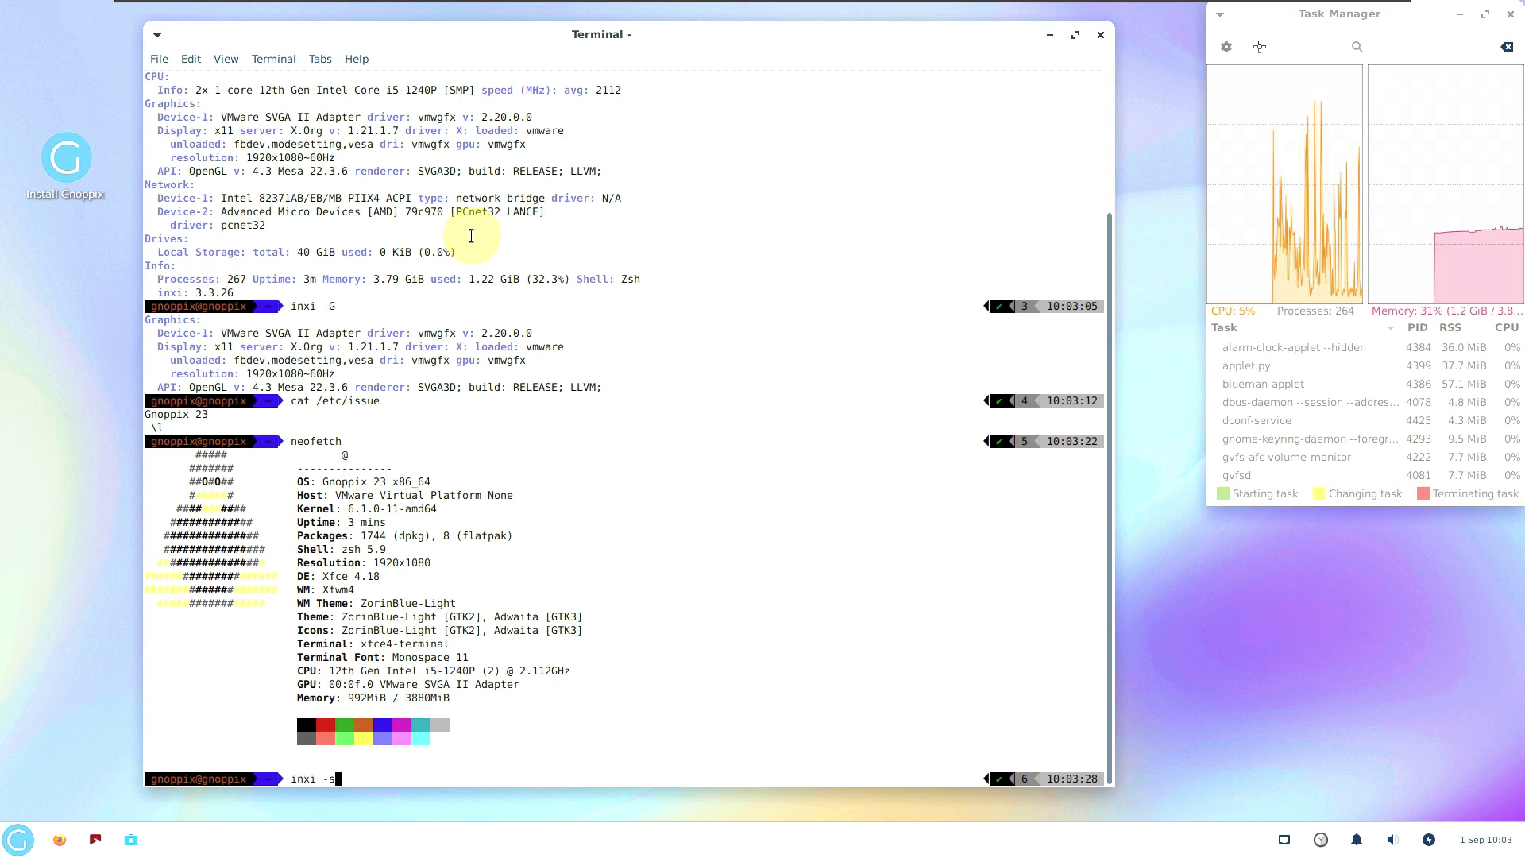
pyautogui.press('Return')
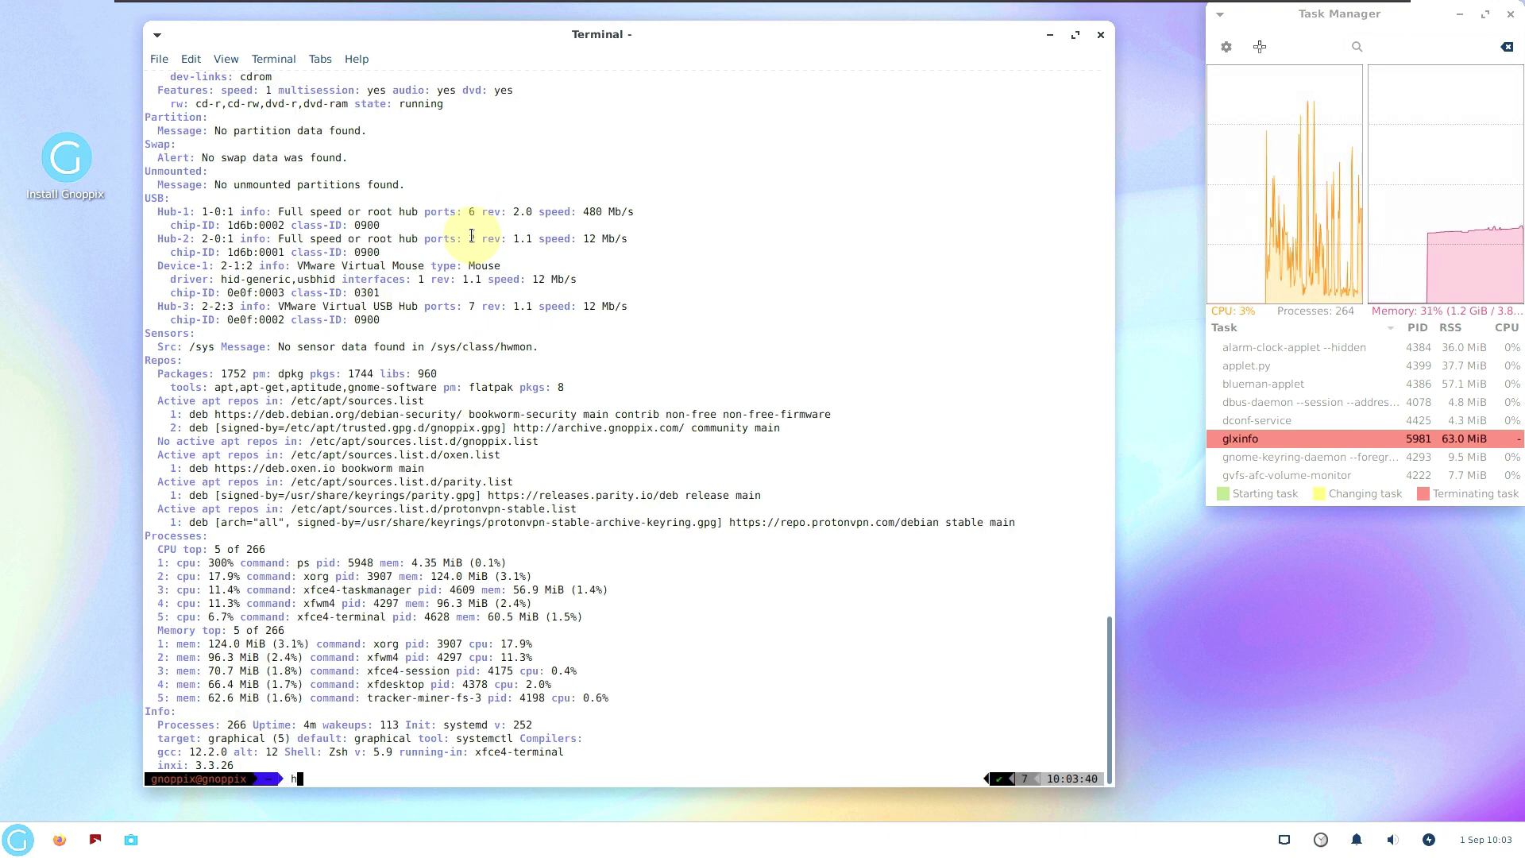
# - Try launching htop, then exit the shell to close the terminal
pyautogui.write('htop')
pyautogui.press('Return')
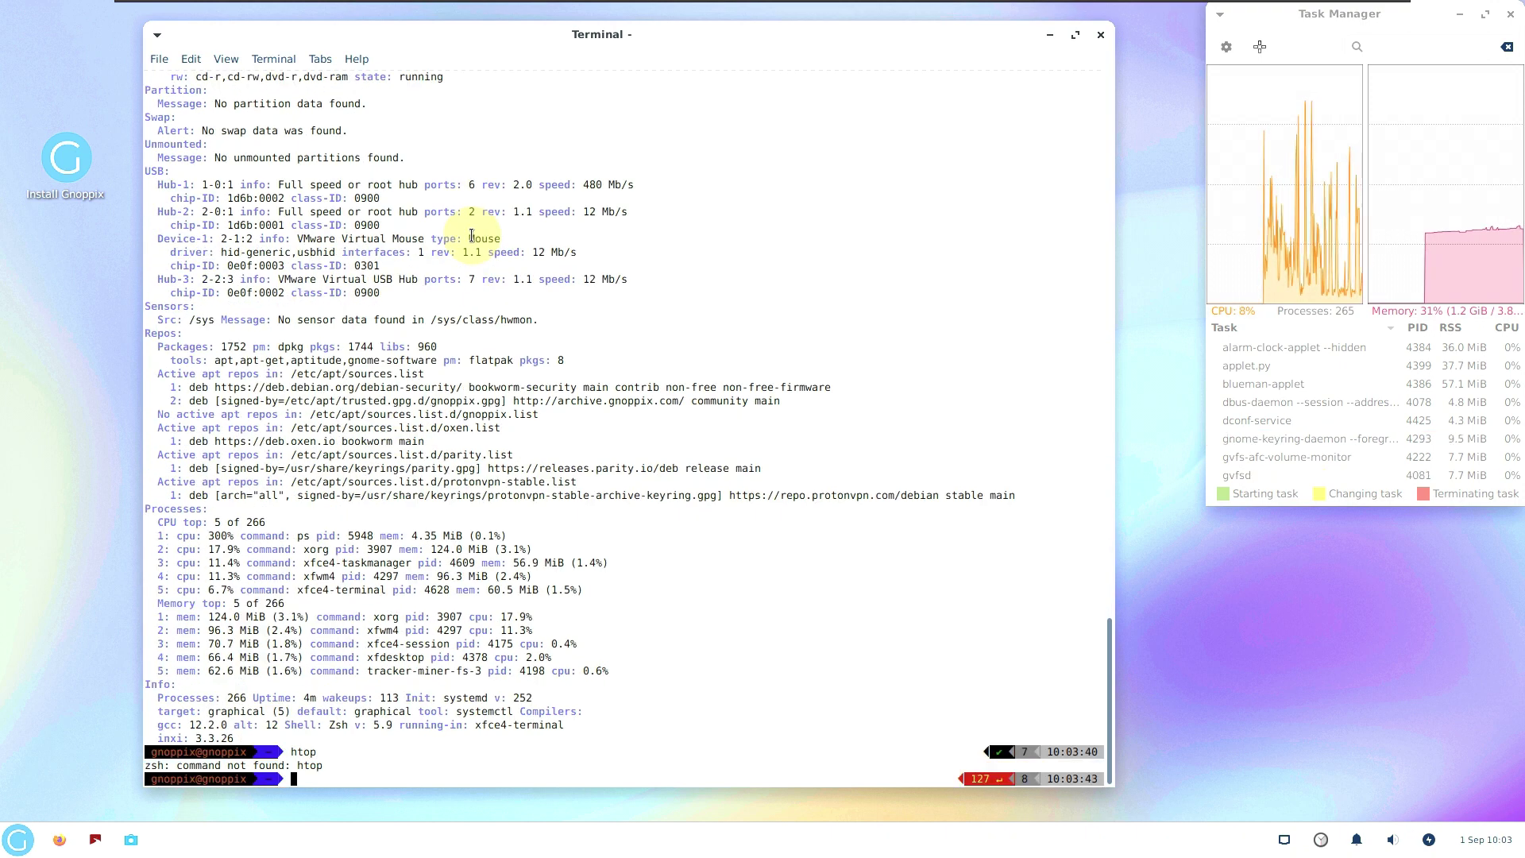
pyautogui.write('ex')
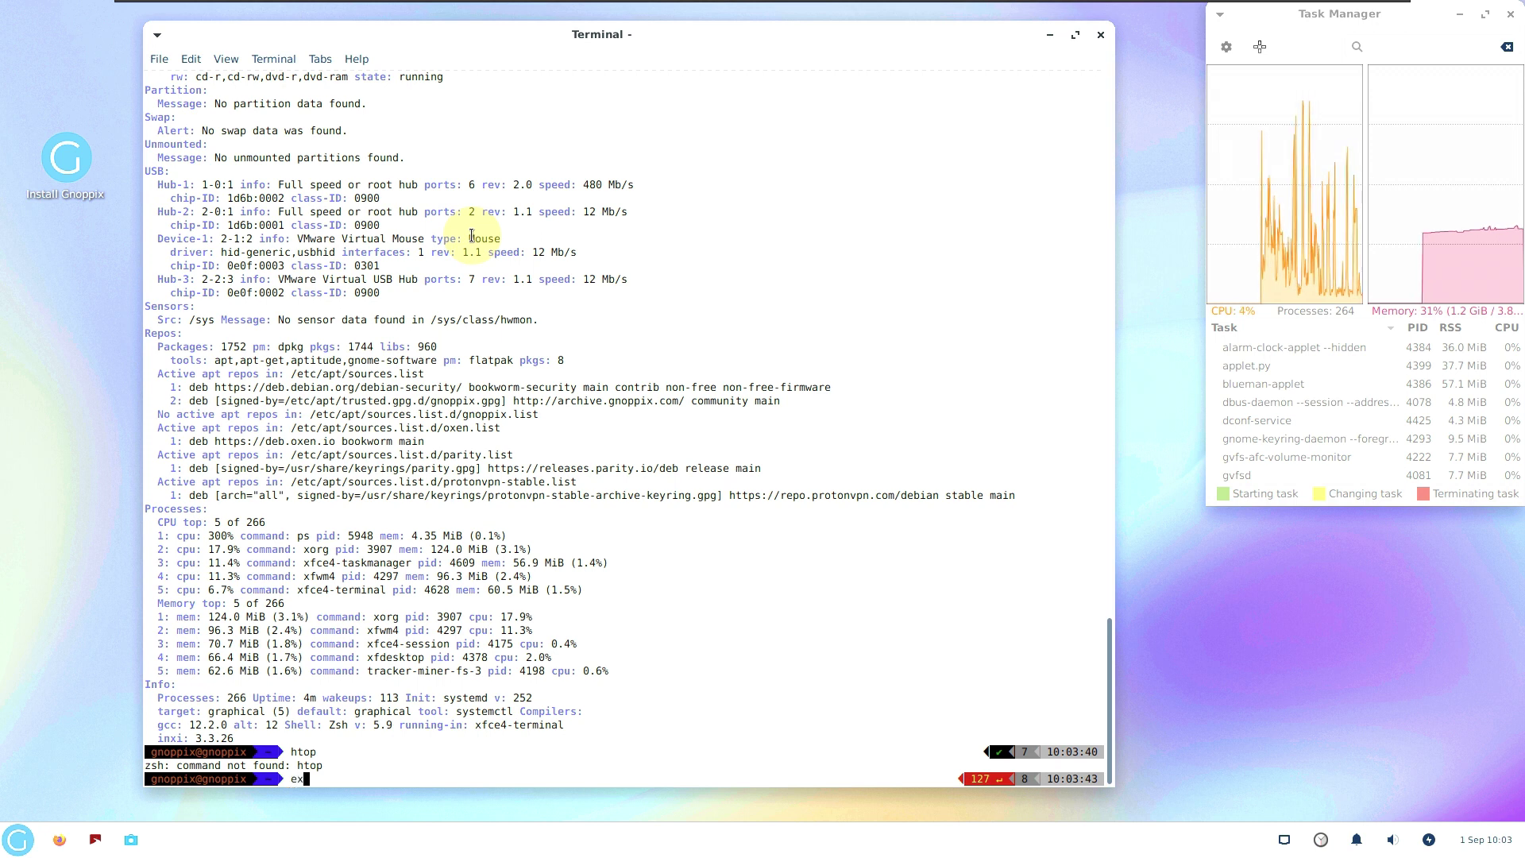
pyautogui.write('it')
pyautogui.press('Return')
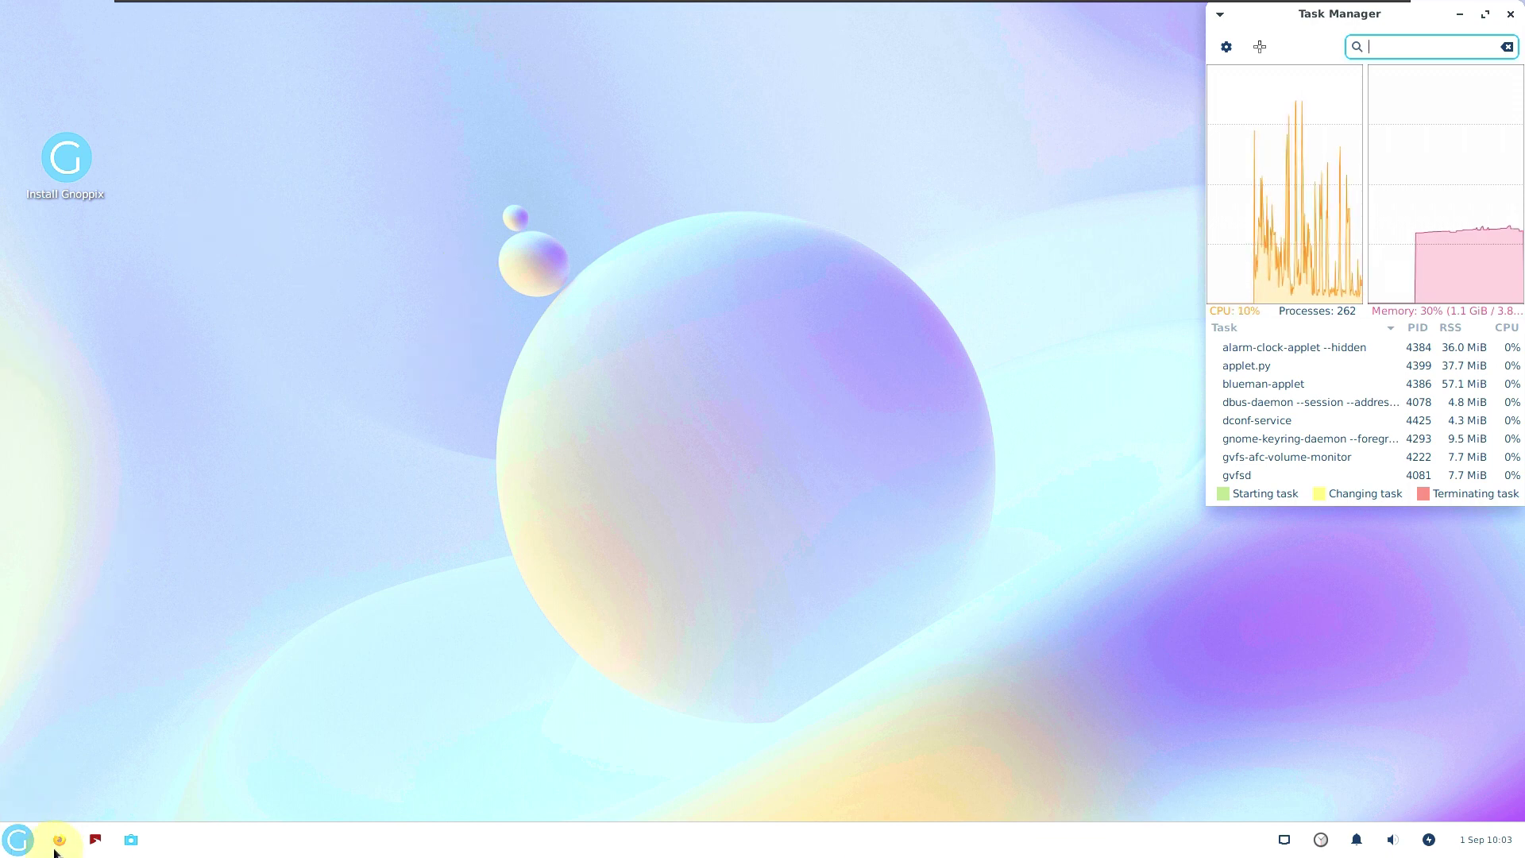
# - Launch Install Gnoppix from the desktop launcher and view the installer's About information
pyautogui.rightClick(69, 198)
pyautogui.click(104, 197)
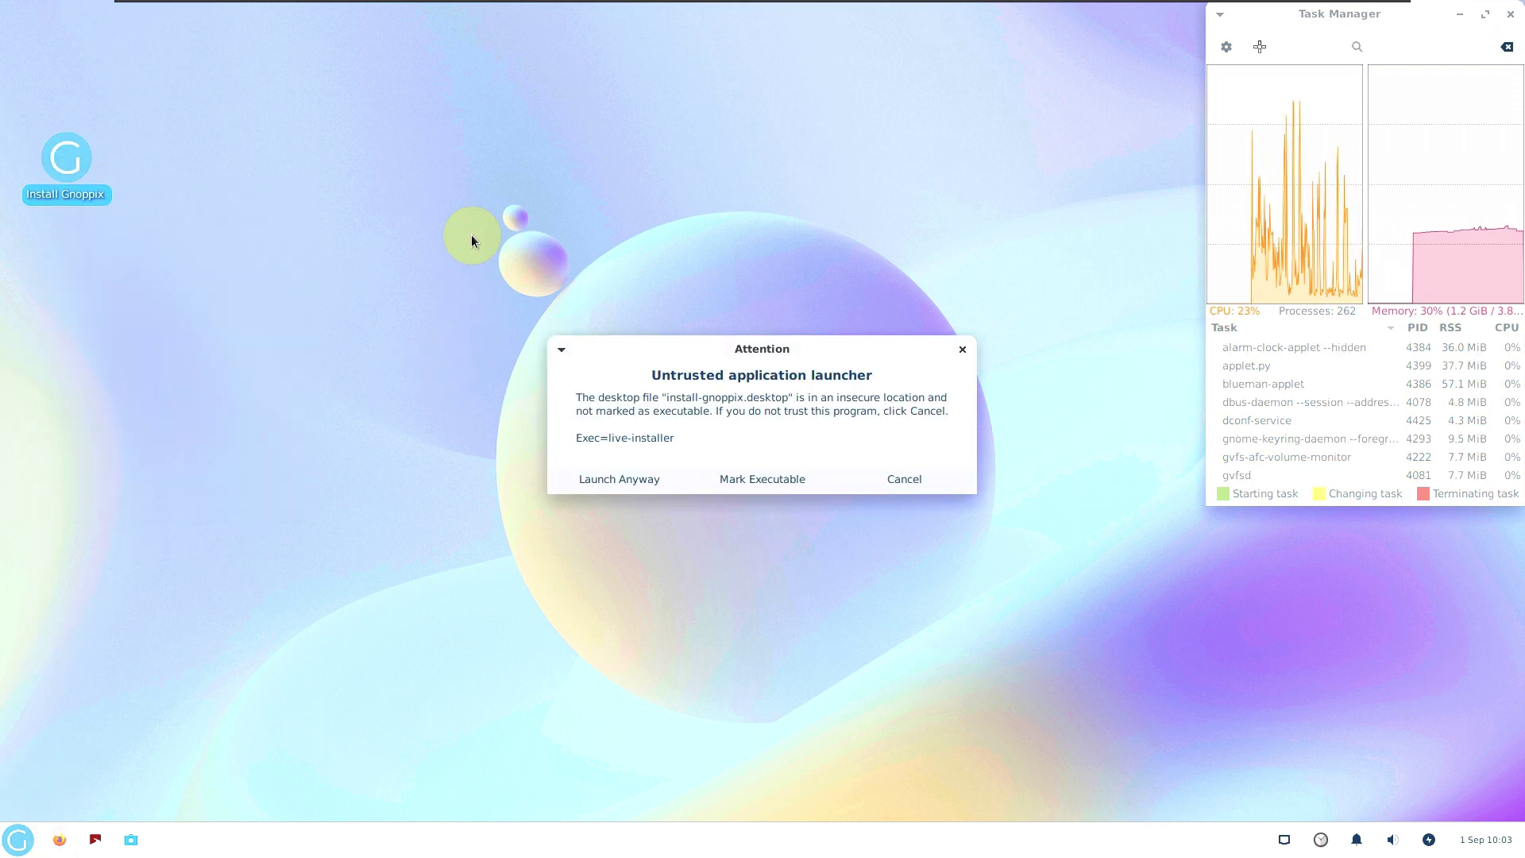
pyautogui.click(642, 480)
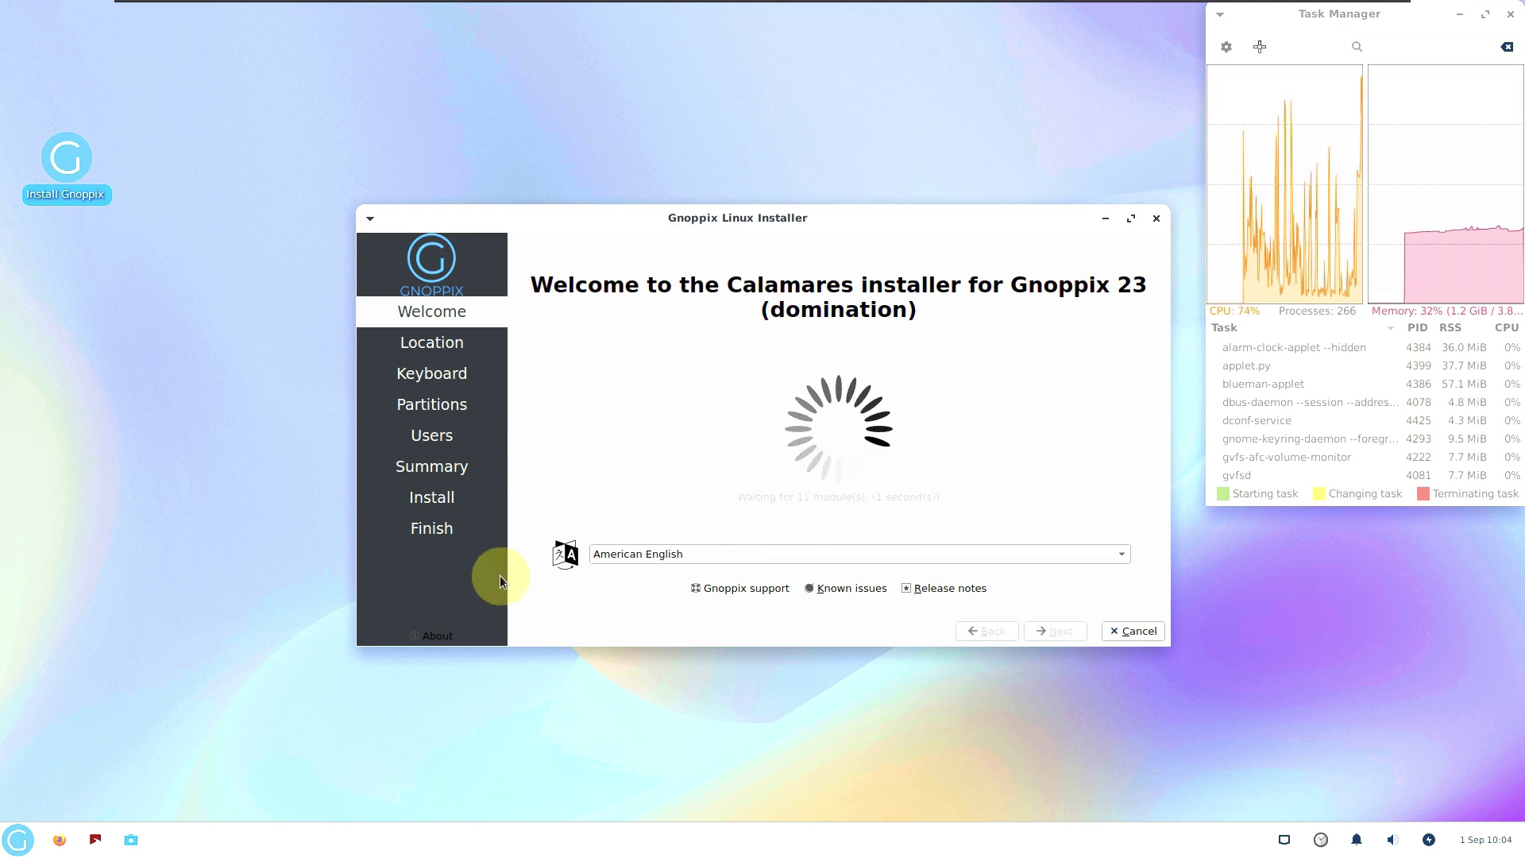
pyautogui.click(437, 636)
pyautogui.click(929, 470)
# - Enlarge the installer window and keep American English as the installer language
pyautogui.moveTo(878, 228); pyautogui.dragTo(670, 108)
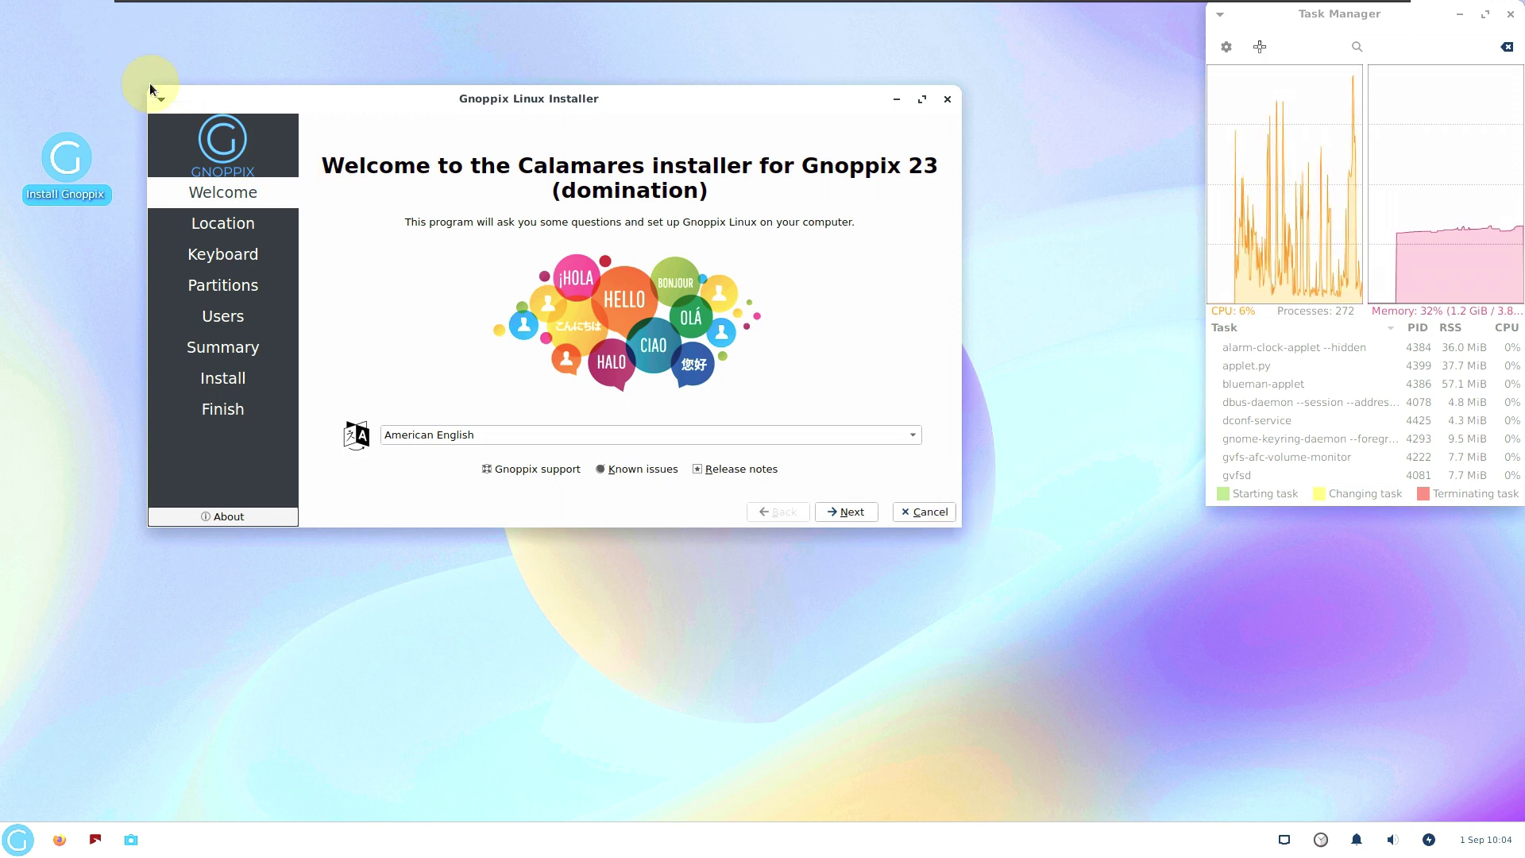
pyautogui.moveTo(156, 96); pyautogui.dragTo(48, 24)
pyautogui.moveTo(206, 37); pyautogui.dragTo(340, 180)
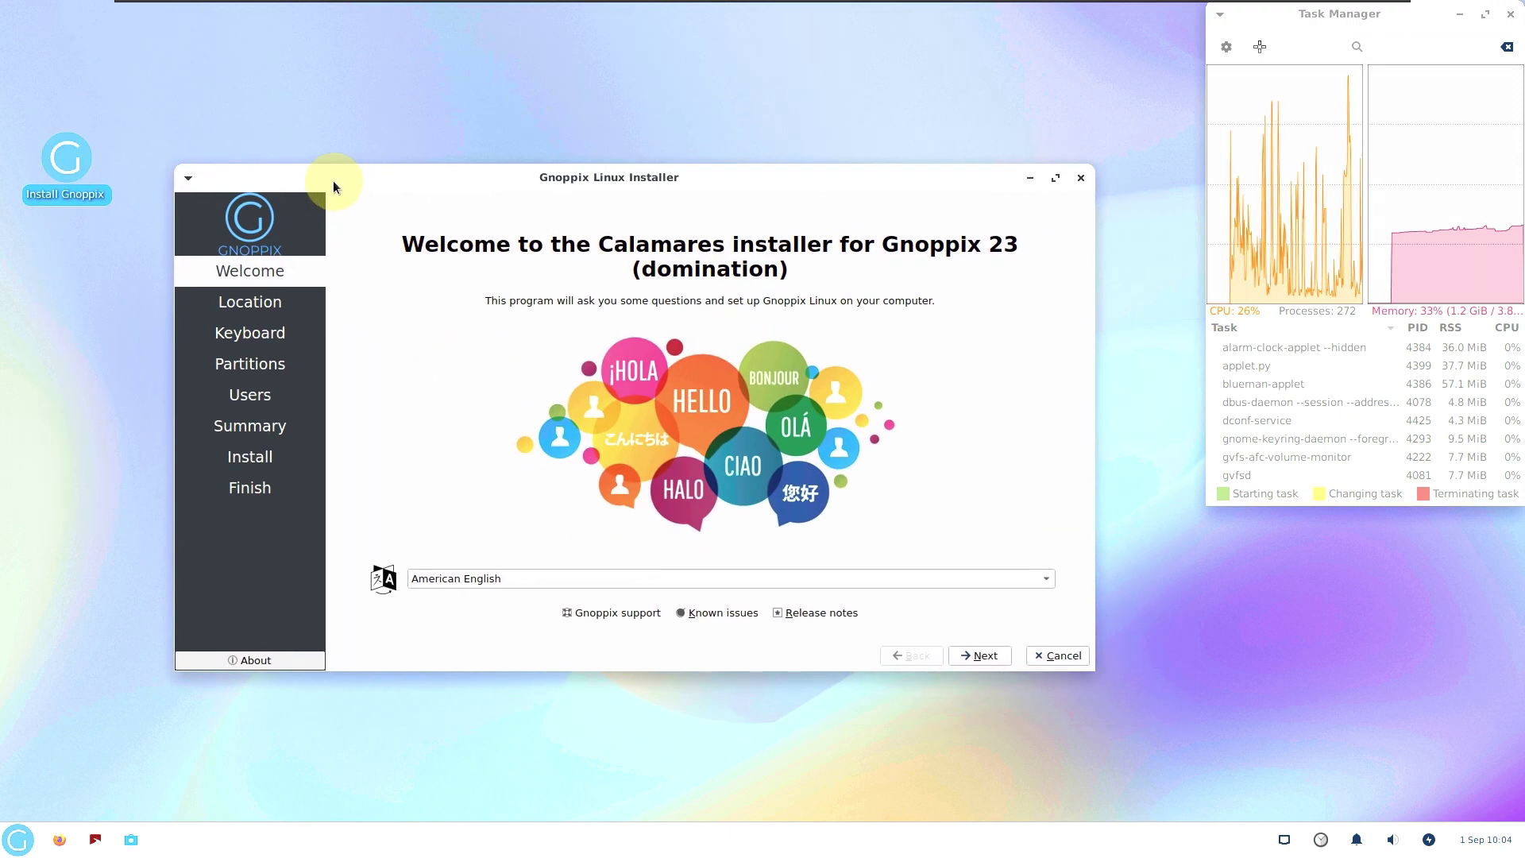
pyautogui.moveTo(183, 163); pyautogui.dragTo(80, 25)
pyautogui.moveTo(544, 45); pyautogui.dragTo(600, 55)
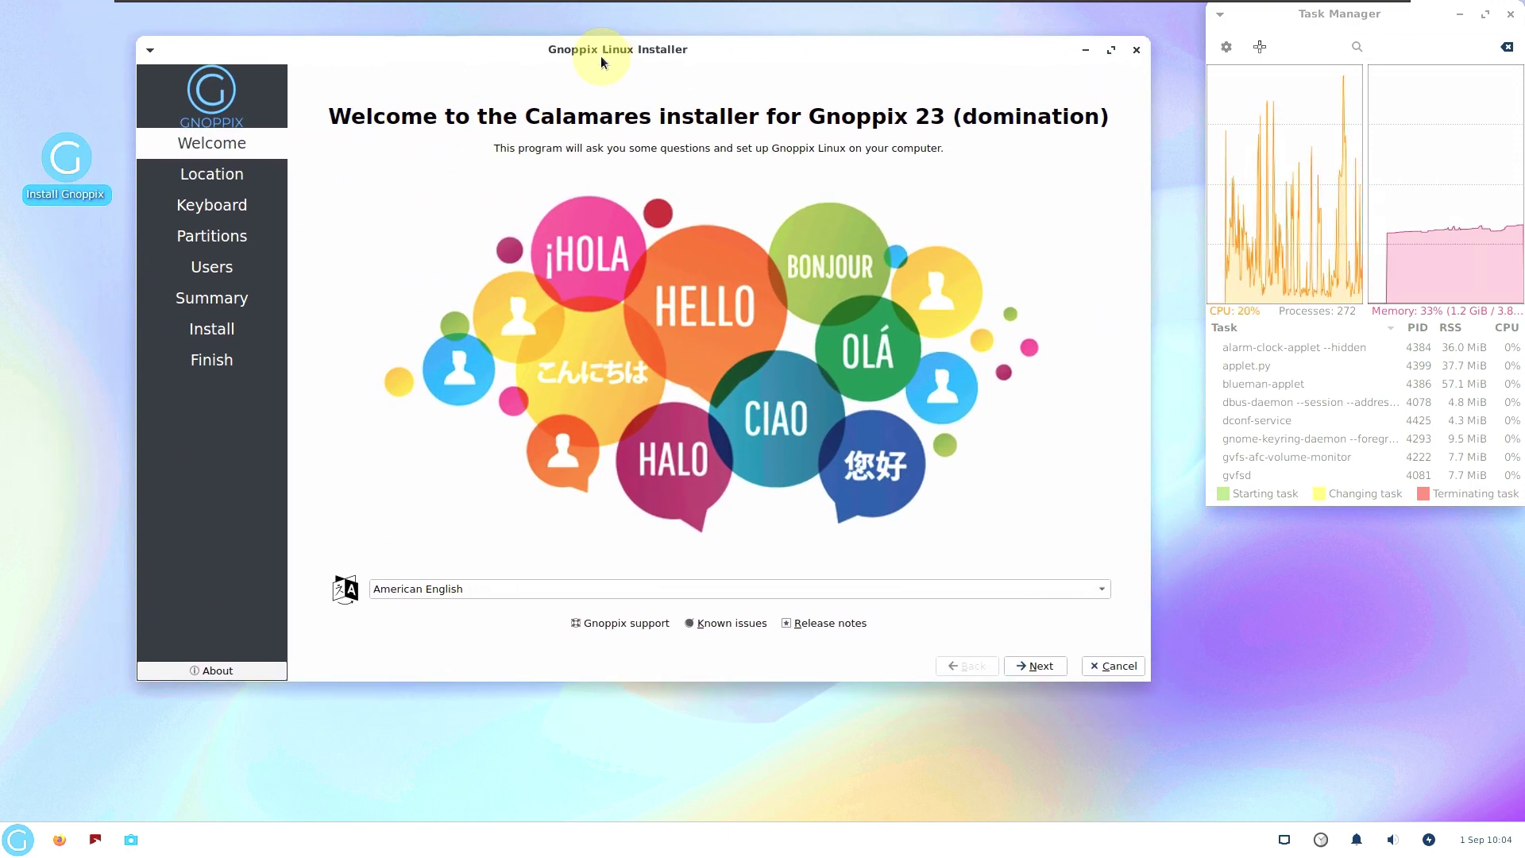
pyautogui.click(597, 593)
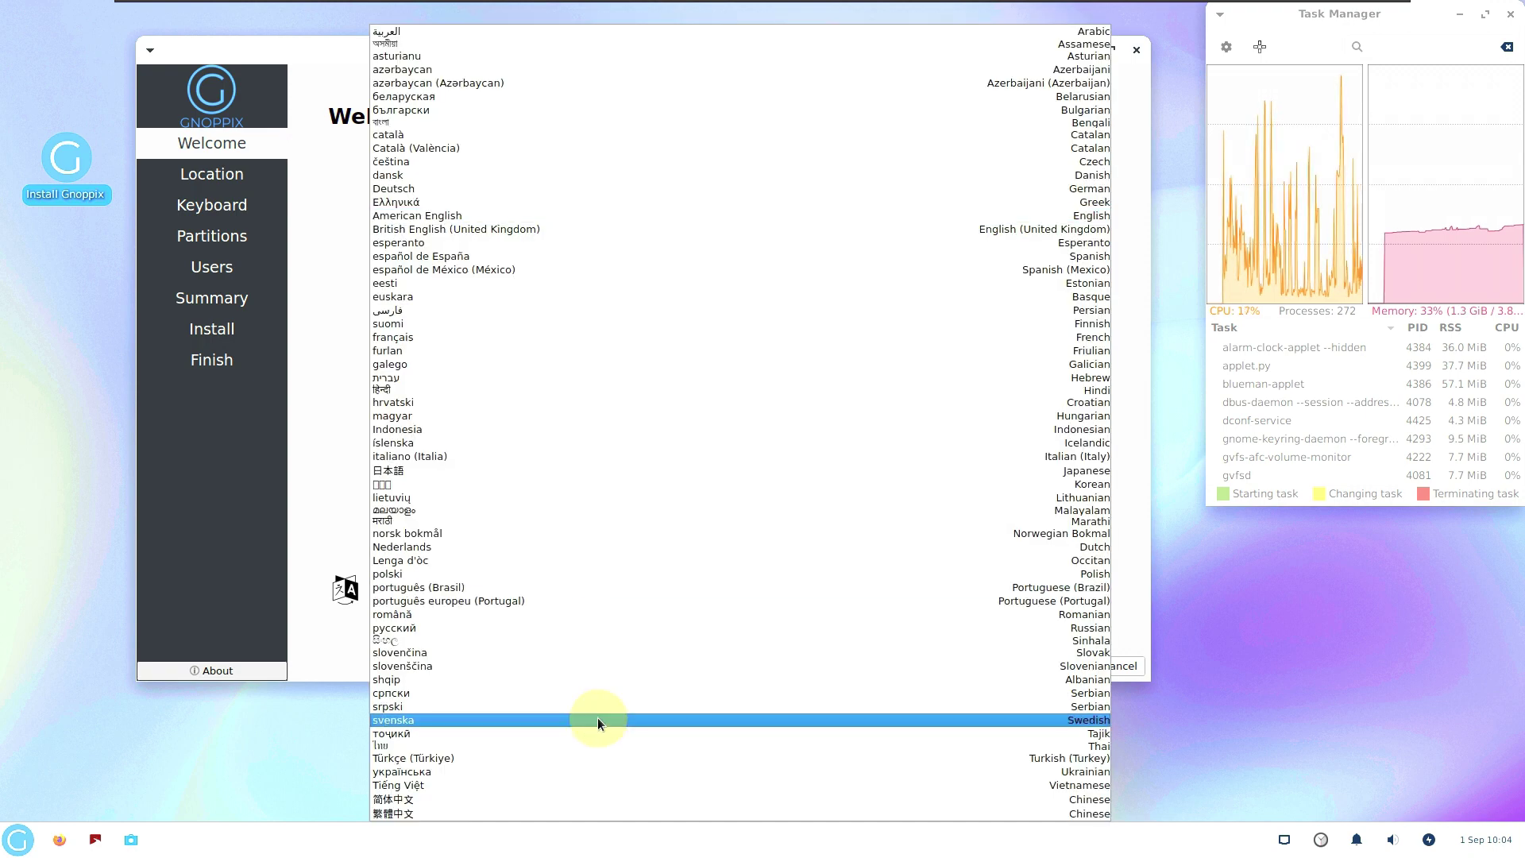
pyautogui.click(331, 598)
pyautogui.click(1025, 666)
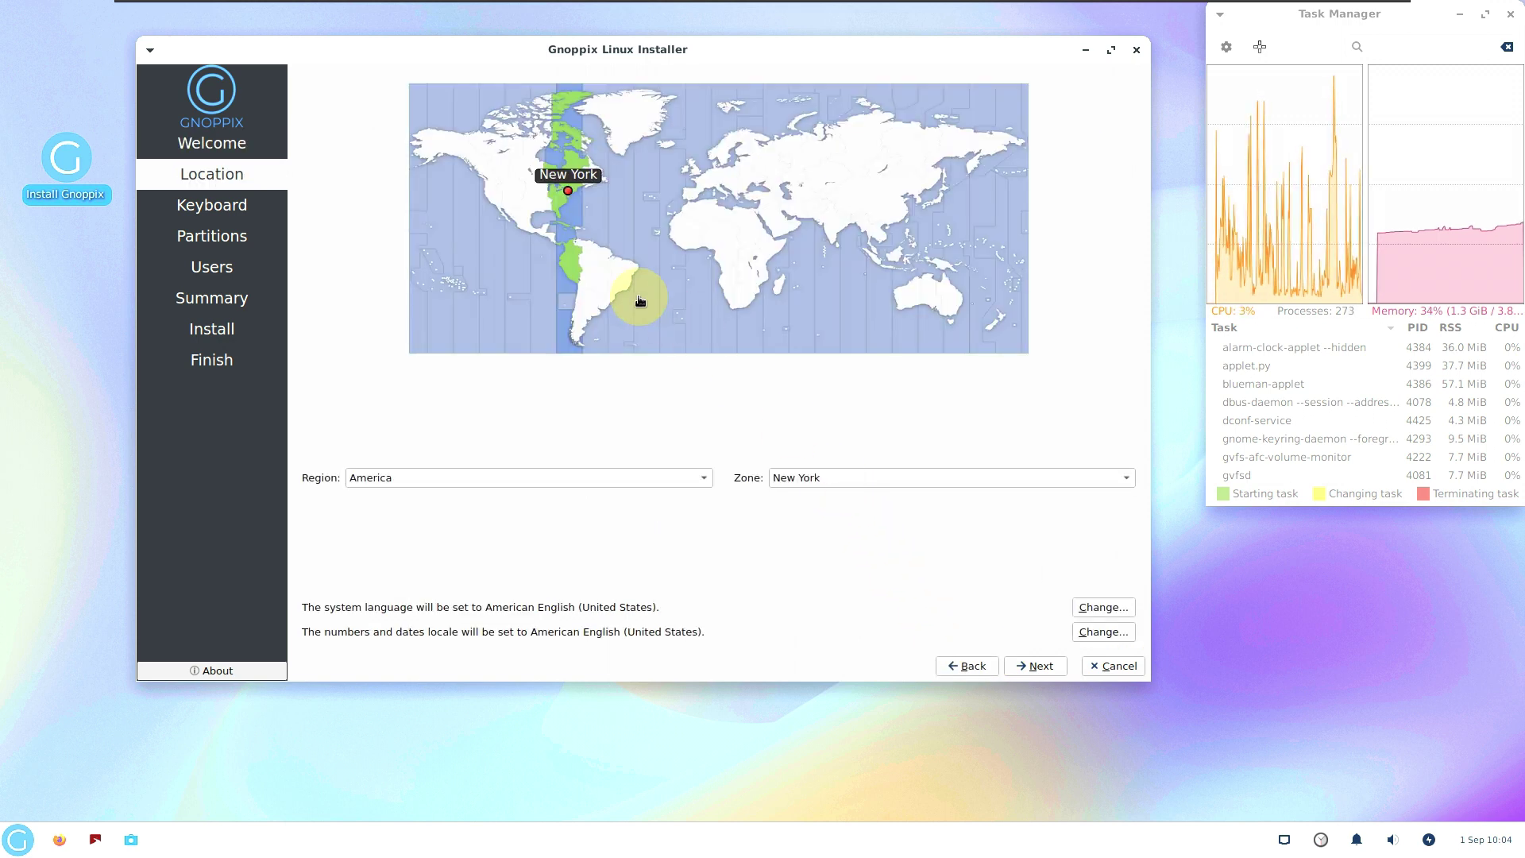
# - Set the time zone to America/Los Angeles, leaving region and locale settings unchanged
pyautogui.click(487, 199)
pyautogui.click(693, 482)
pyautogui.click(859, 411)
pyautogui.click(907, 475)
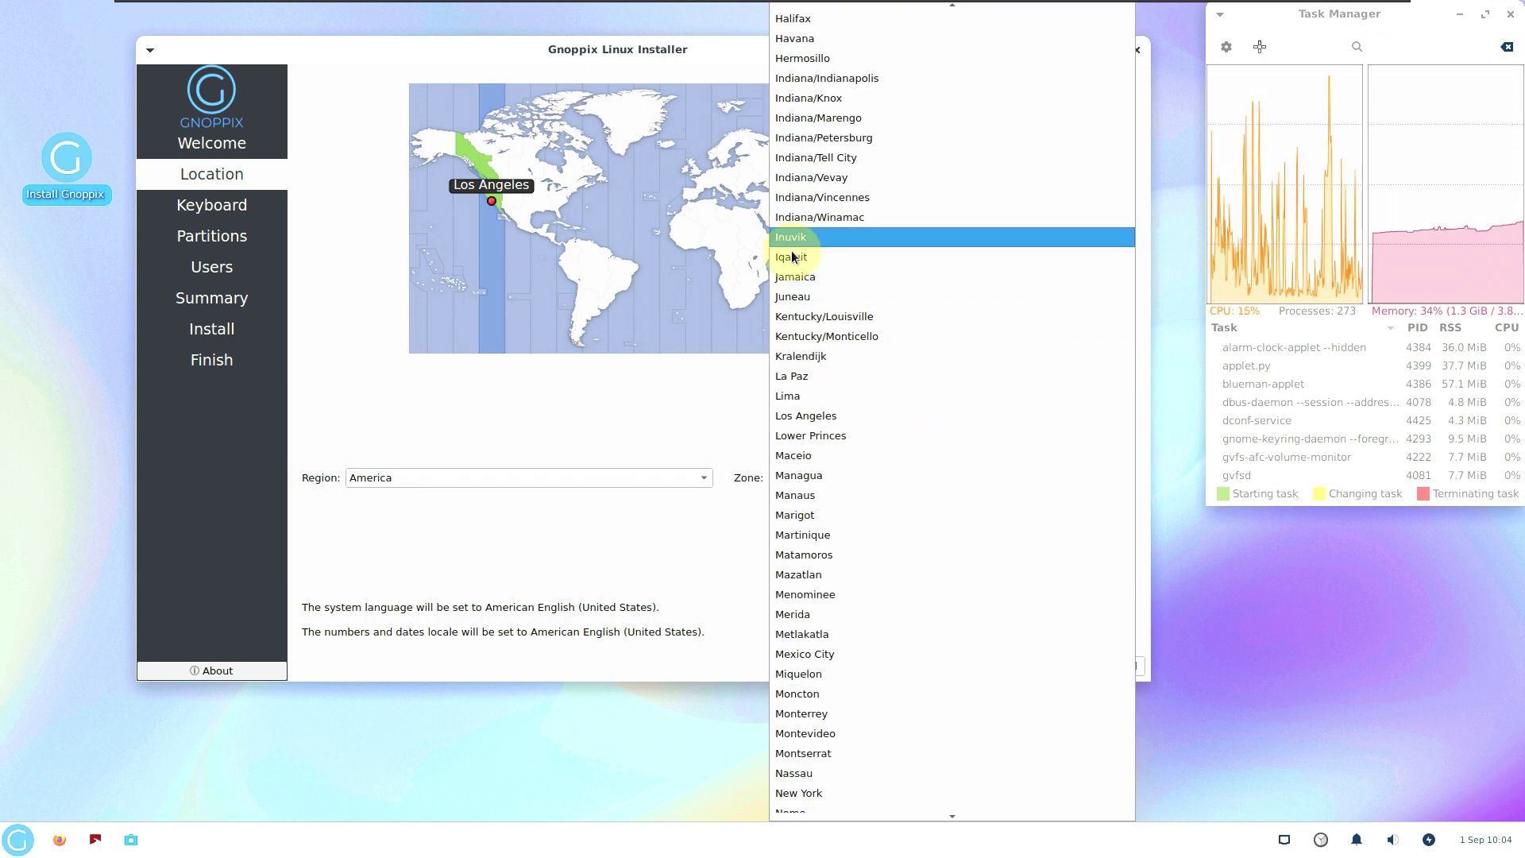
pyautogui.click(612, 440)
pyautogui.click(1087, 606)
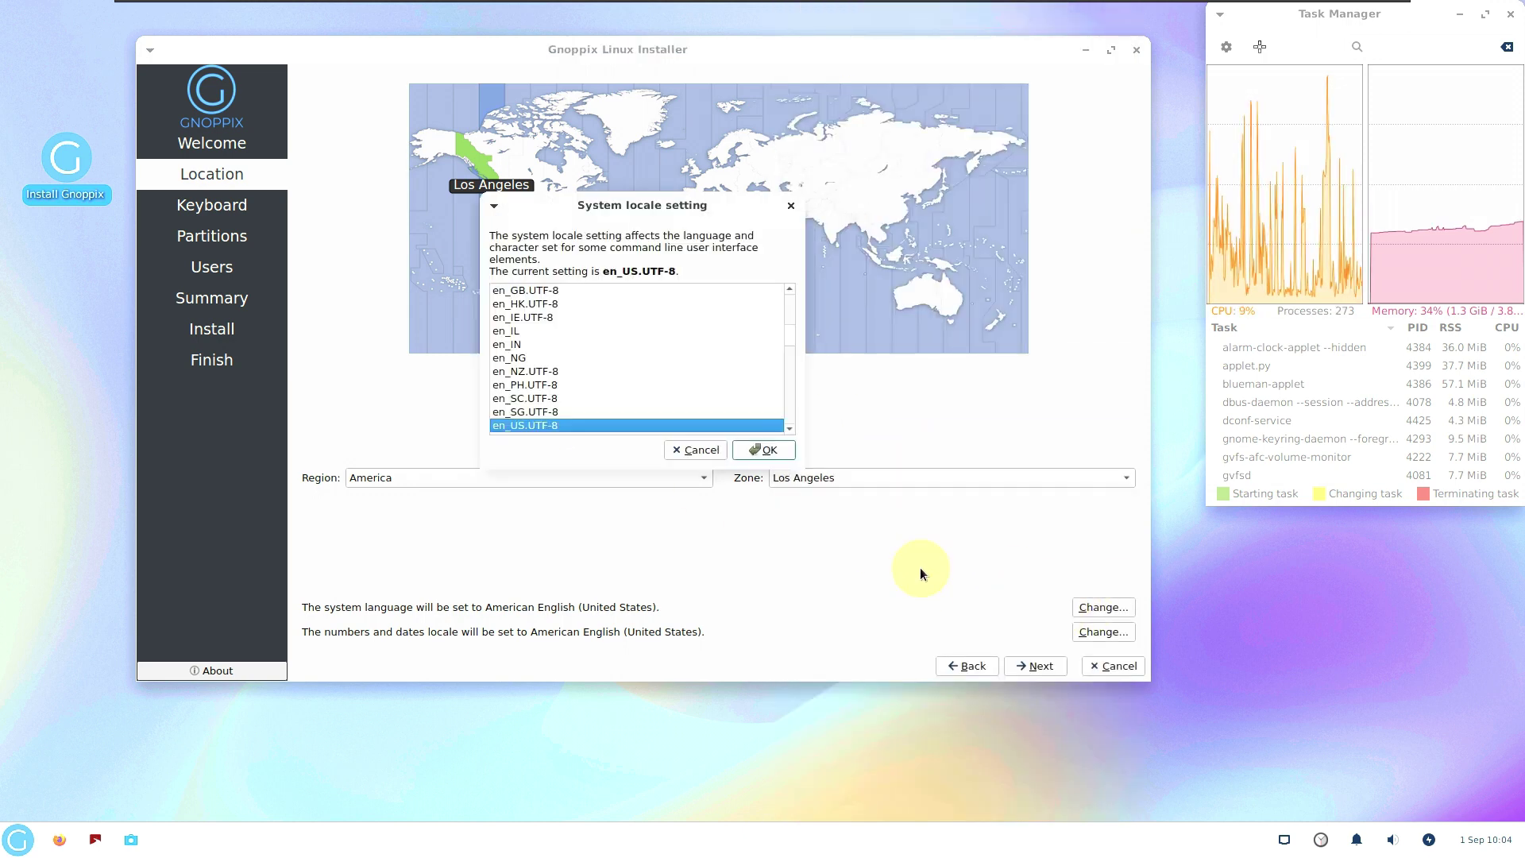
pyautogui.click(711, 450)
pyautogui.click(1086, 639)
pyautogui.click(693, 447)
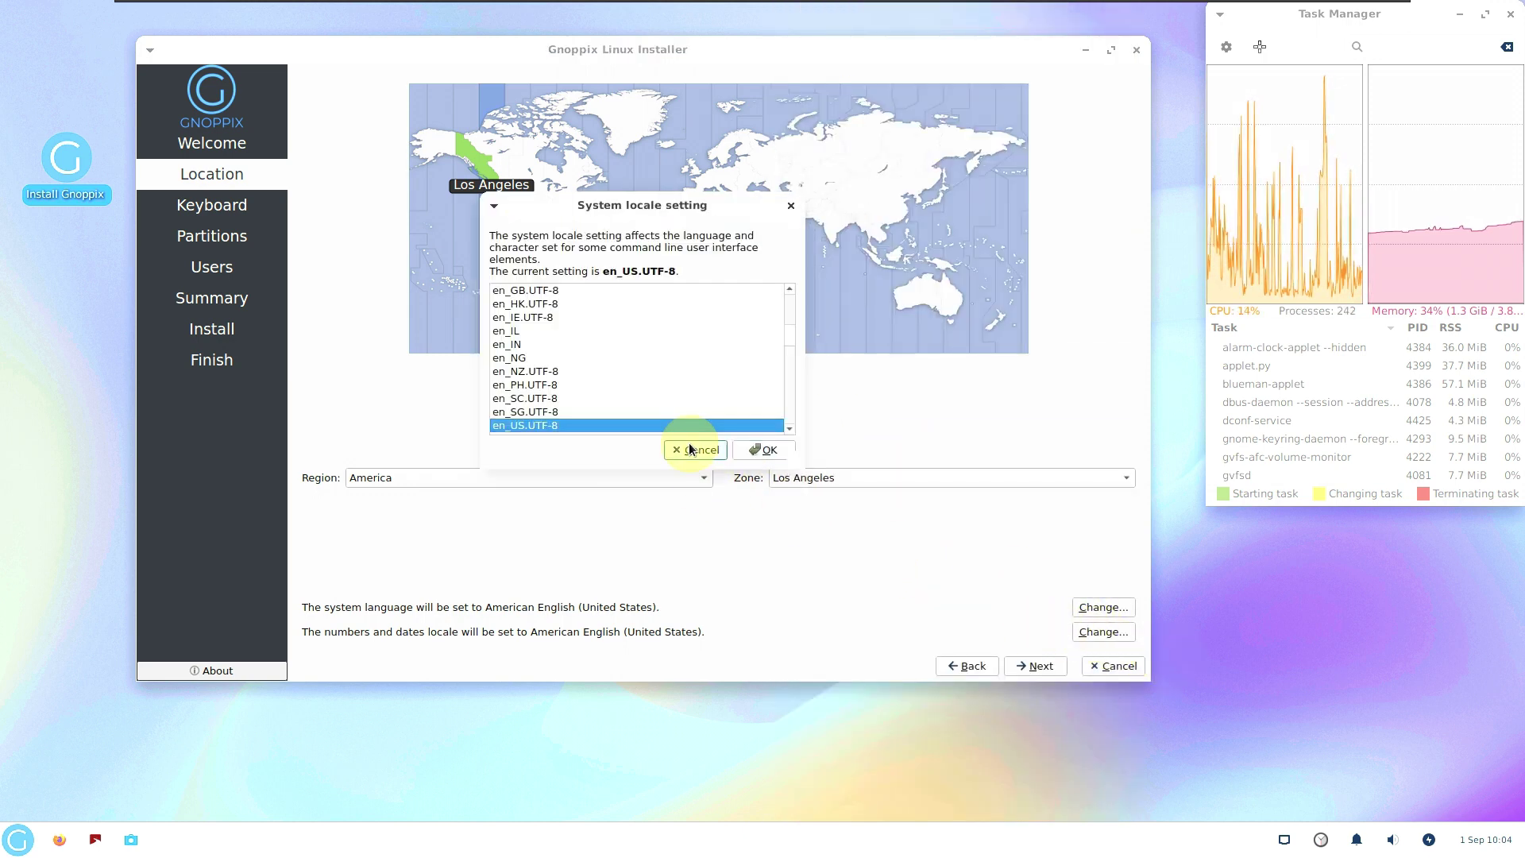
pyautogui.click(1031, 666)
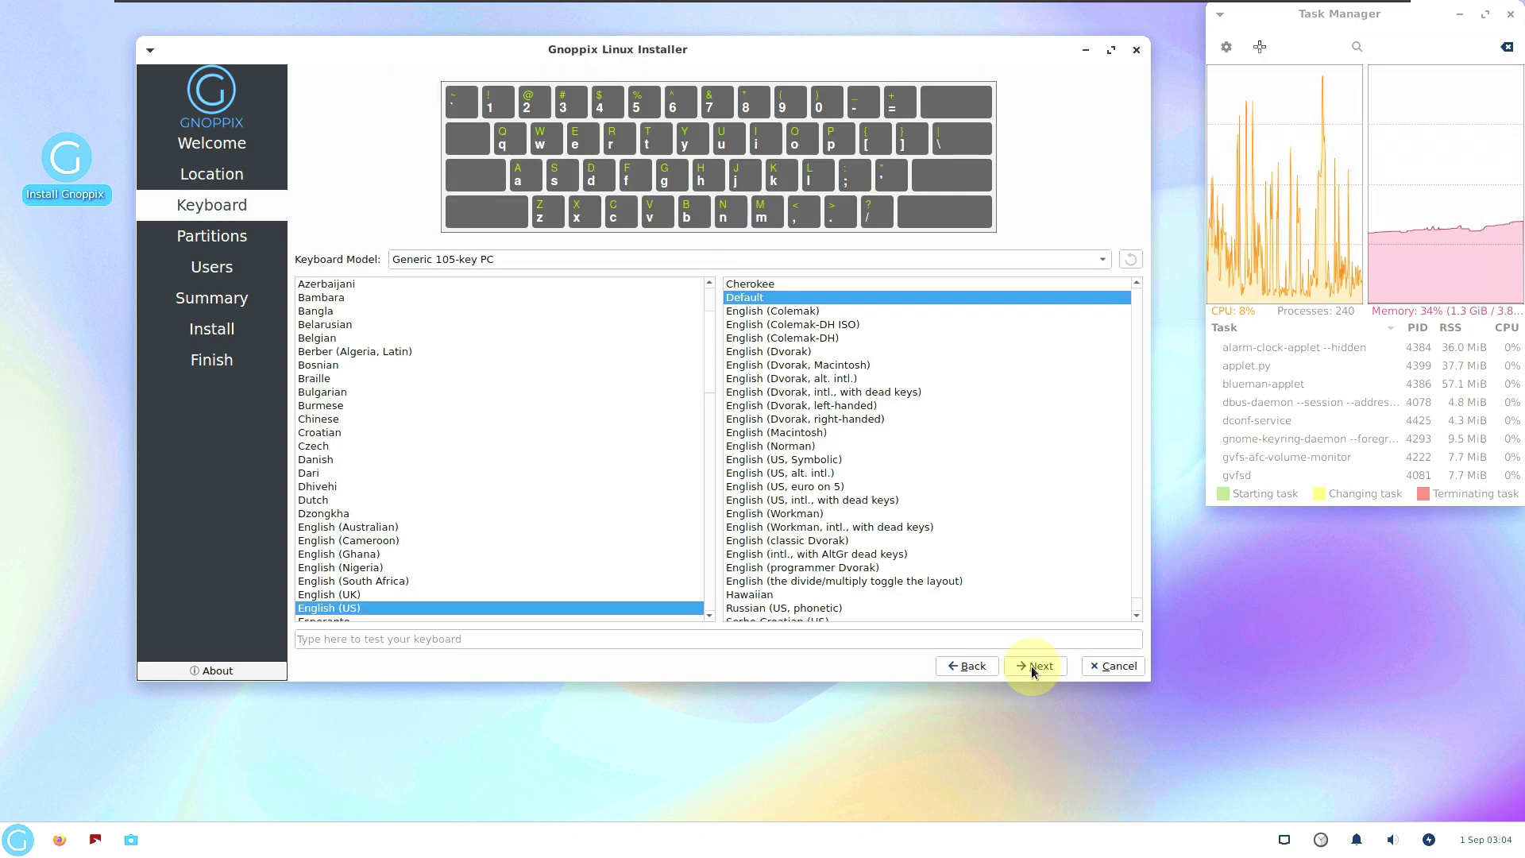
# - Keep the Generic 105-key PC keyboard model and move on to partitioning
pyautogui.click(631, 256)
pyautogui.scroll(10, 598, 568)
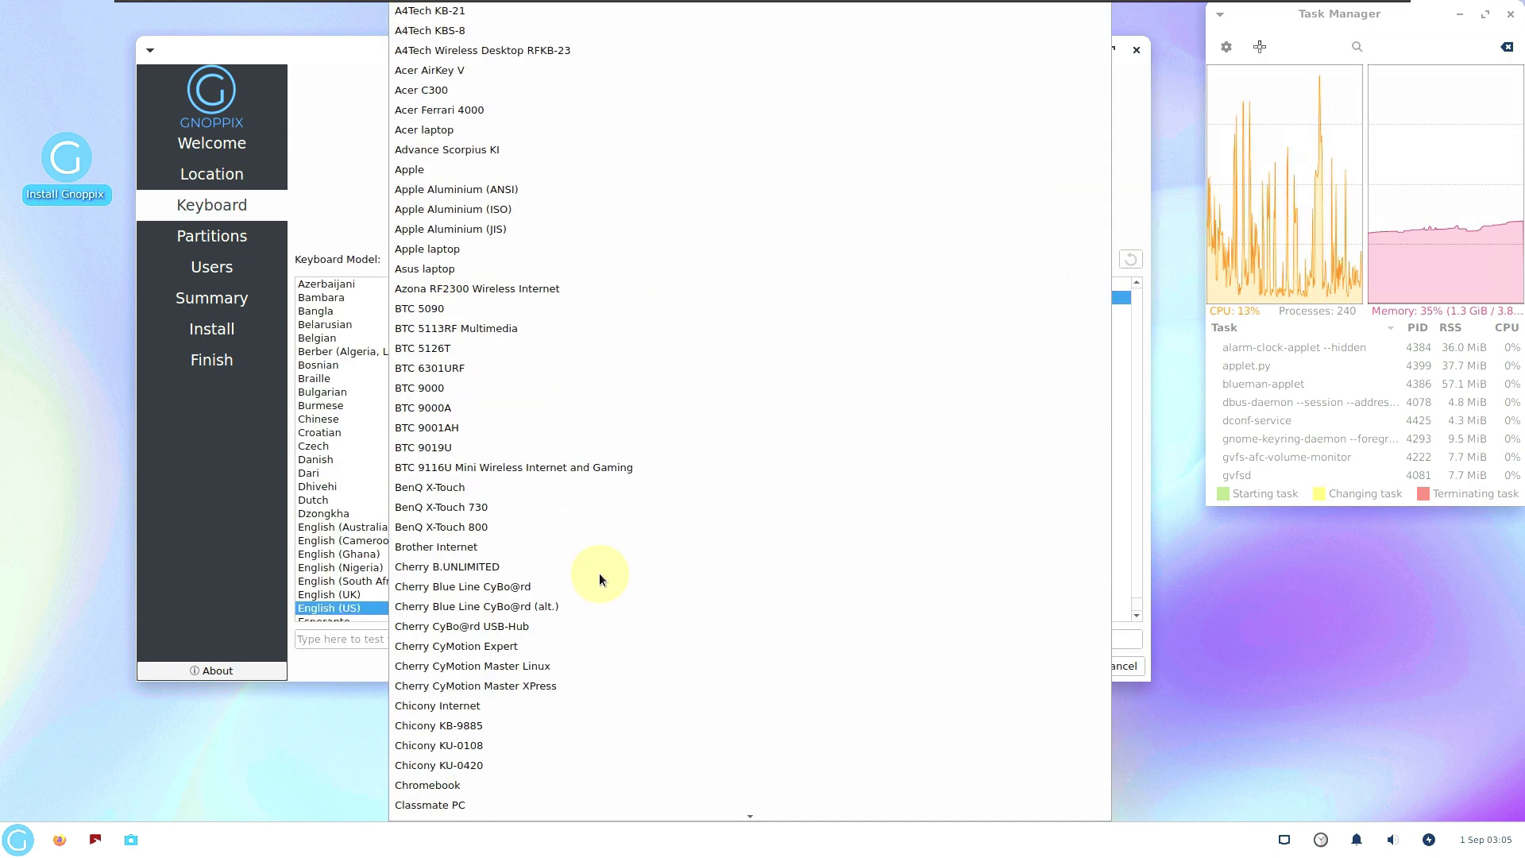
pyautogui.scroll(-7, 598, 573)
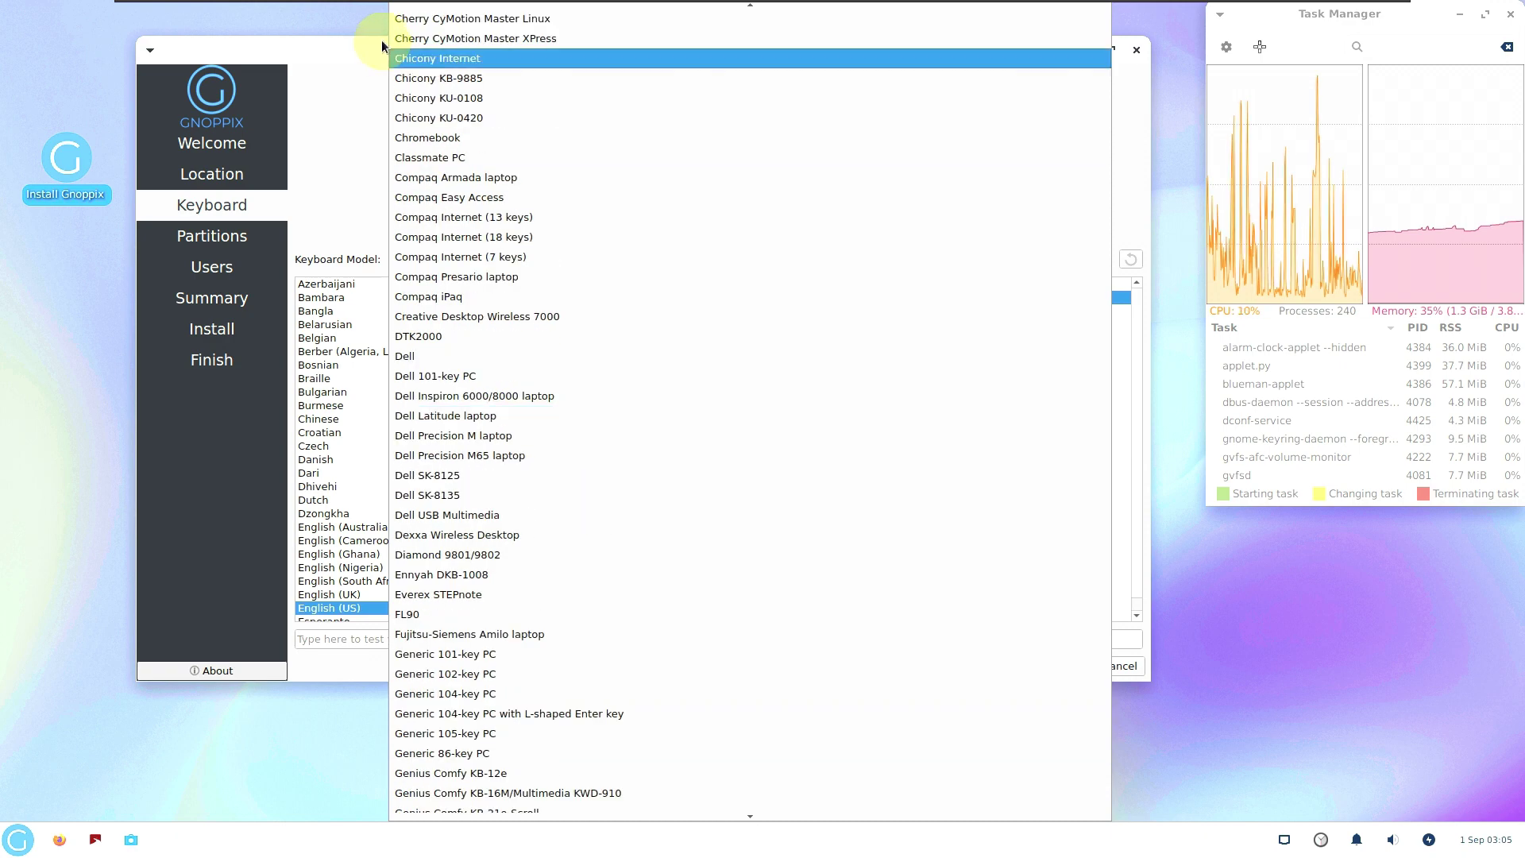
pyautogui.click(324, 133)
pyautogui.click(1043, 665)
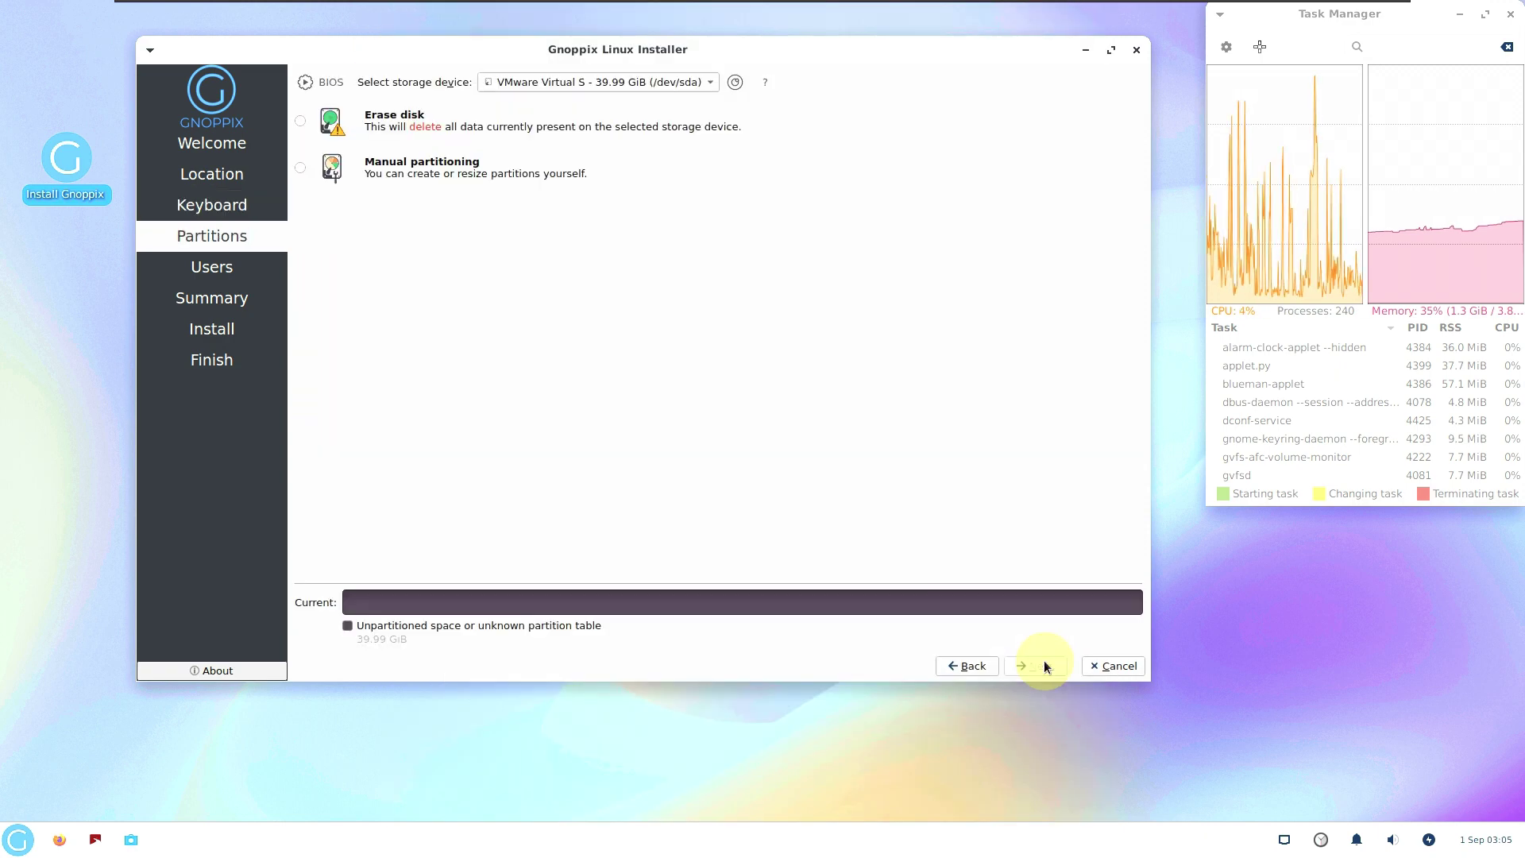
# - Choose Erase disk on the existing drive after briefly trying manual partitioning
pyautogui.click(541, 88)
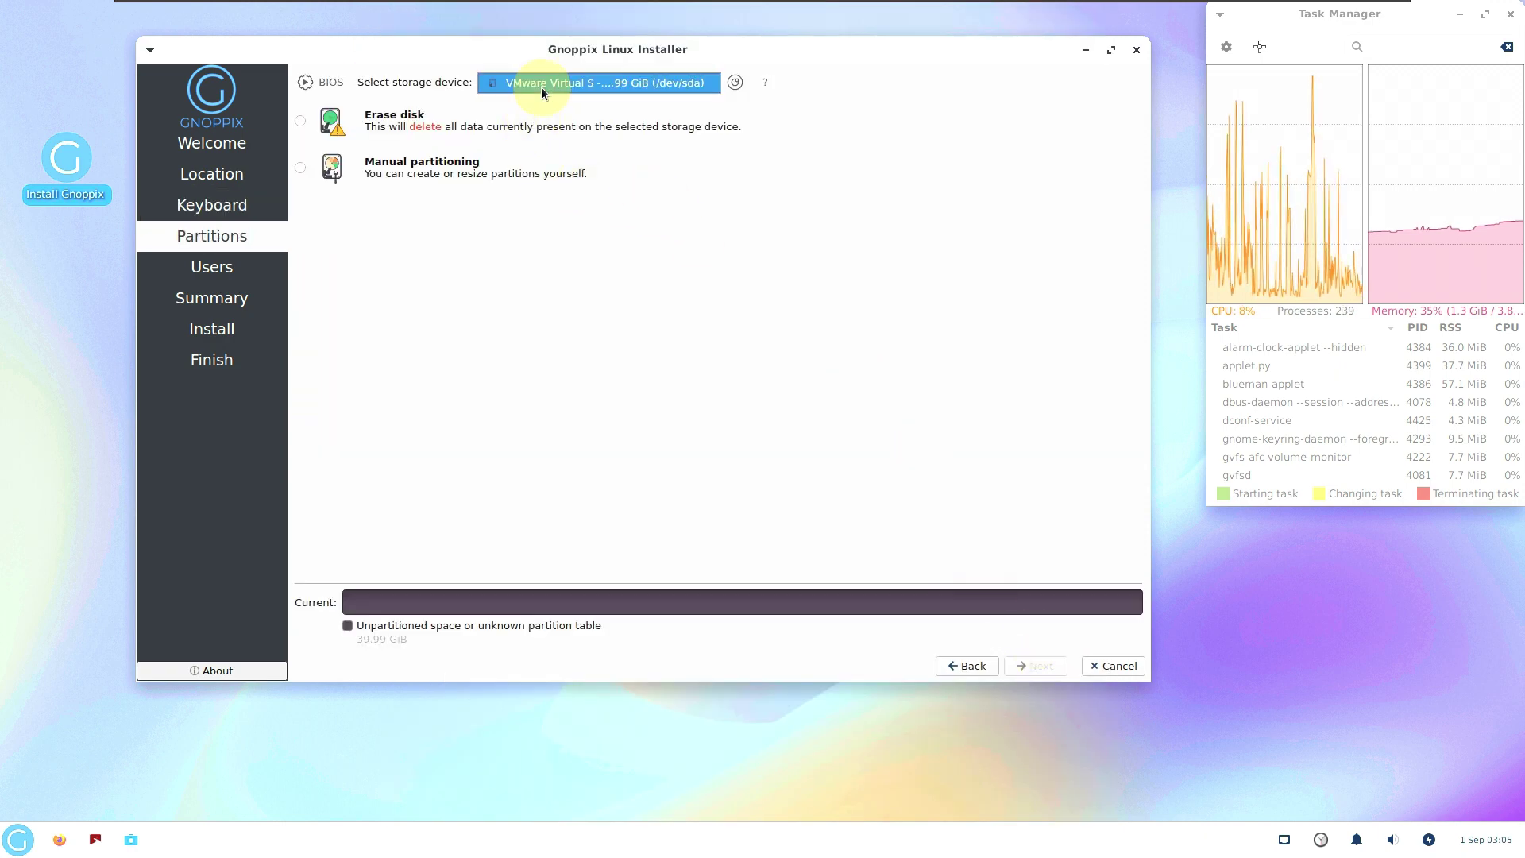
pyautogui.click(598, 335)
pyautogui.click(301, 119)
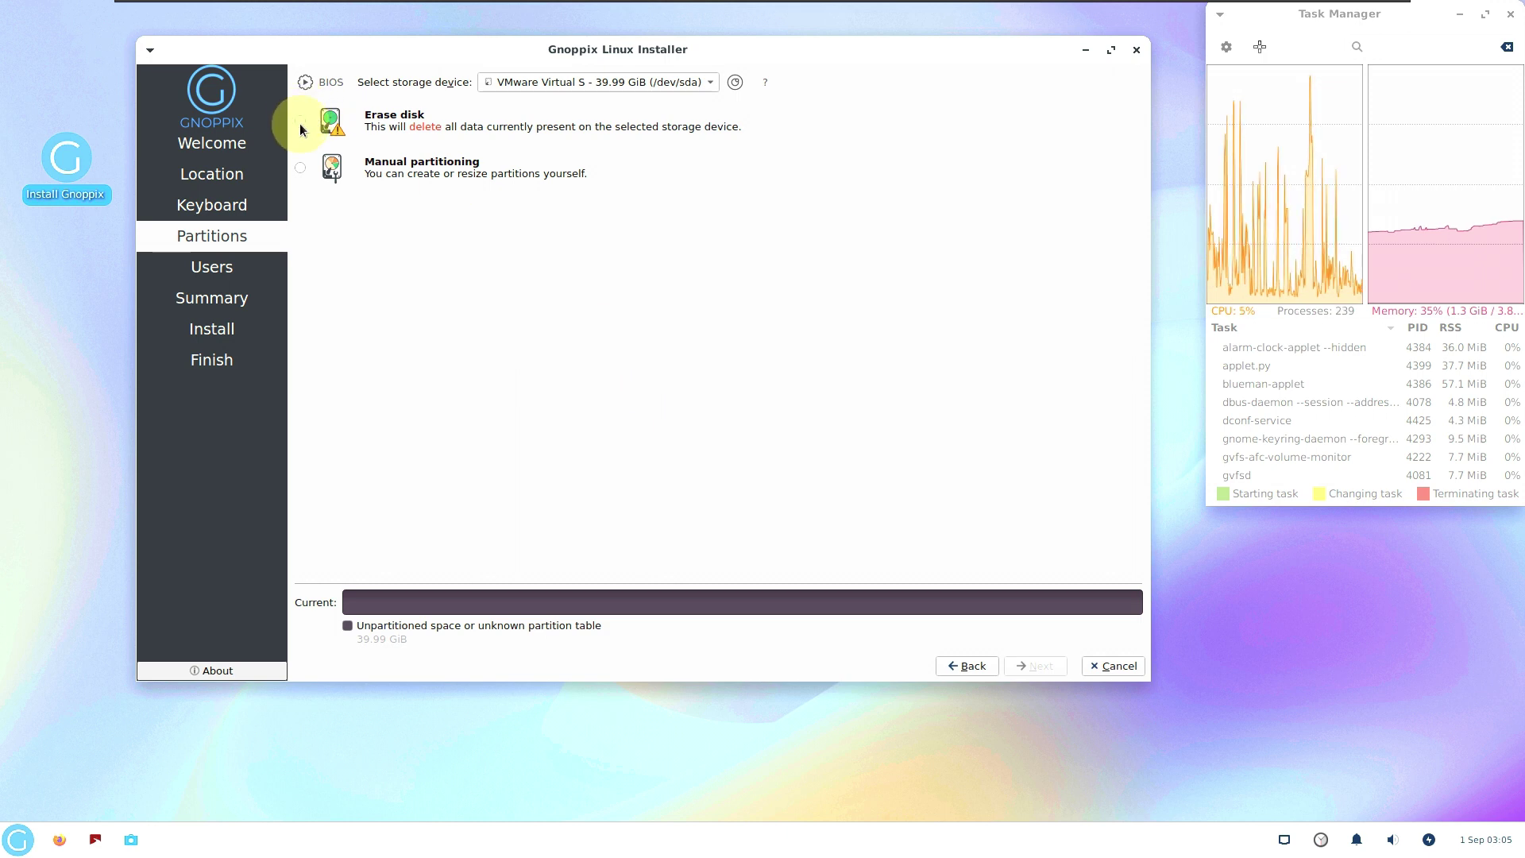
pyautogui.click(297, 168)
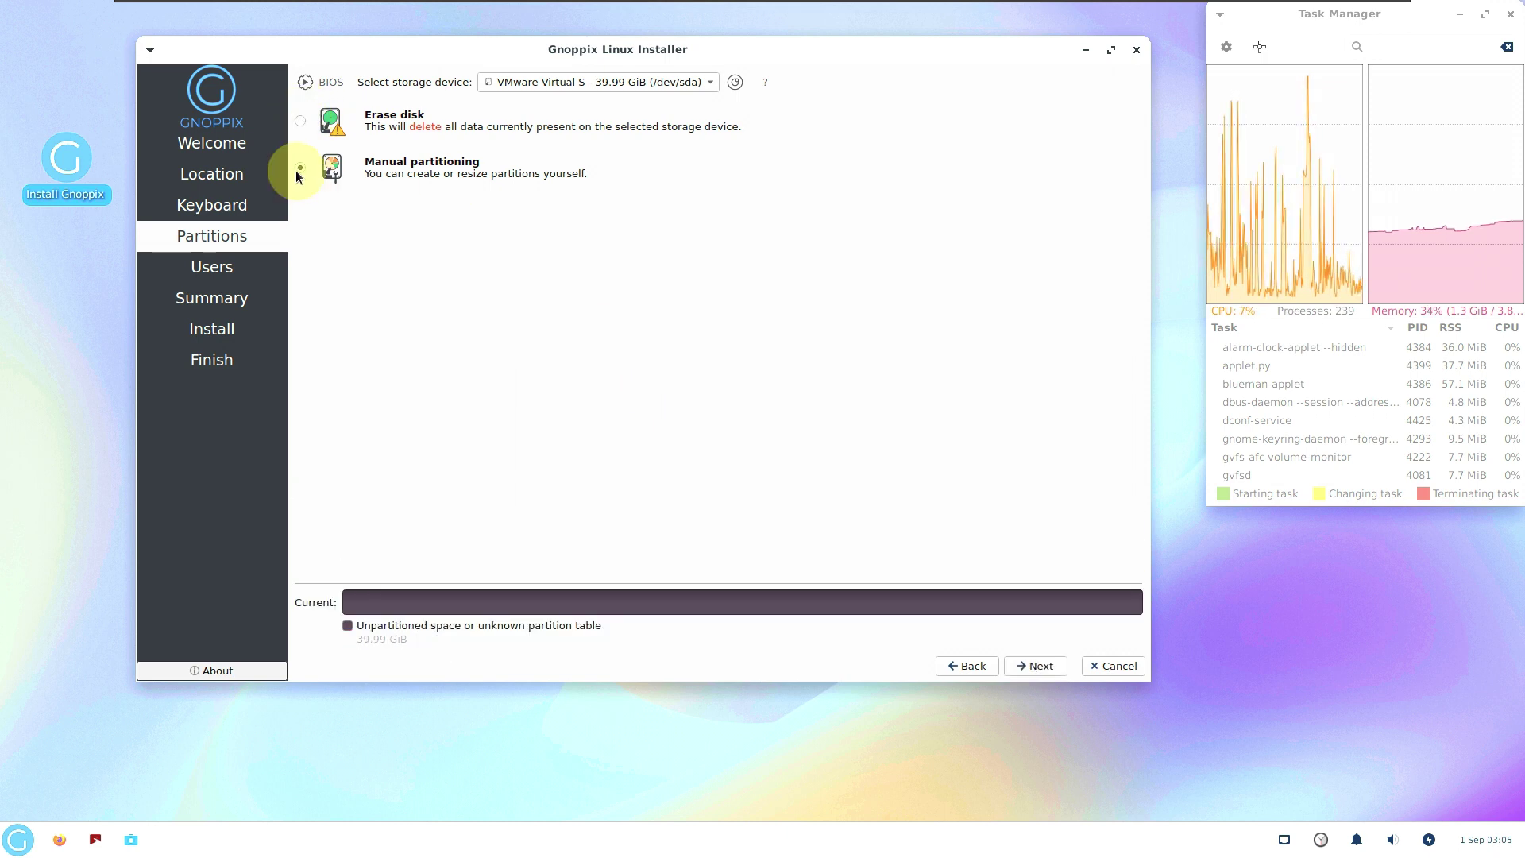
pyautogui.click(301, 123)
# - Leave encryption off and keep the boot loader on the Master Boot Record
pyautogui.click(353, 494)
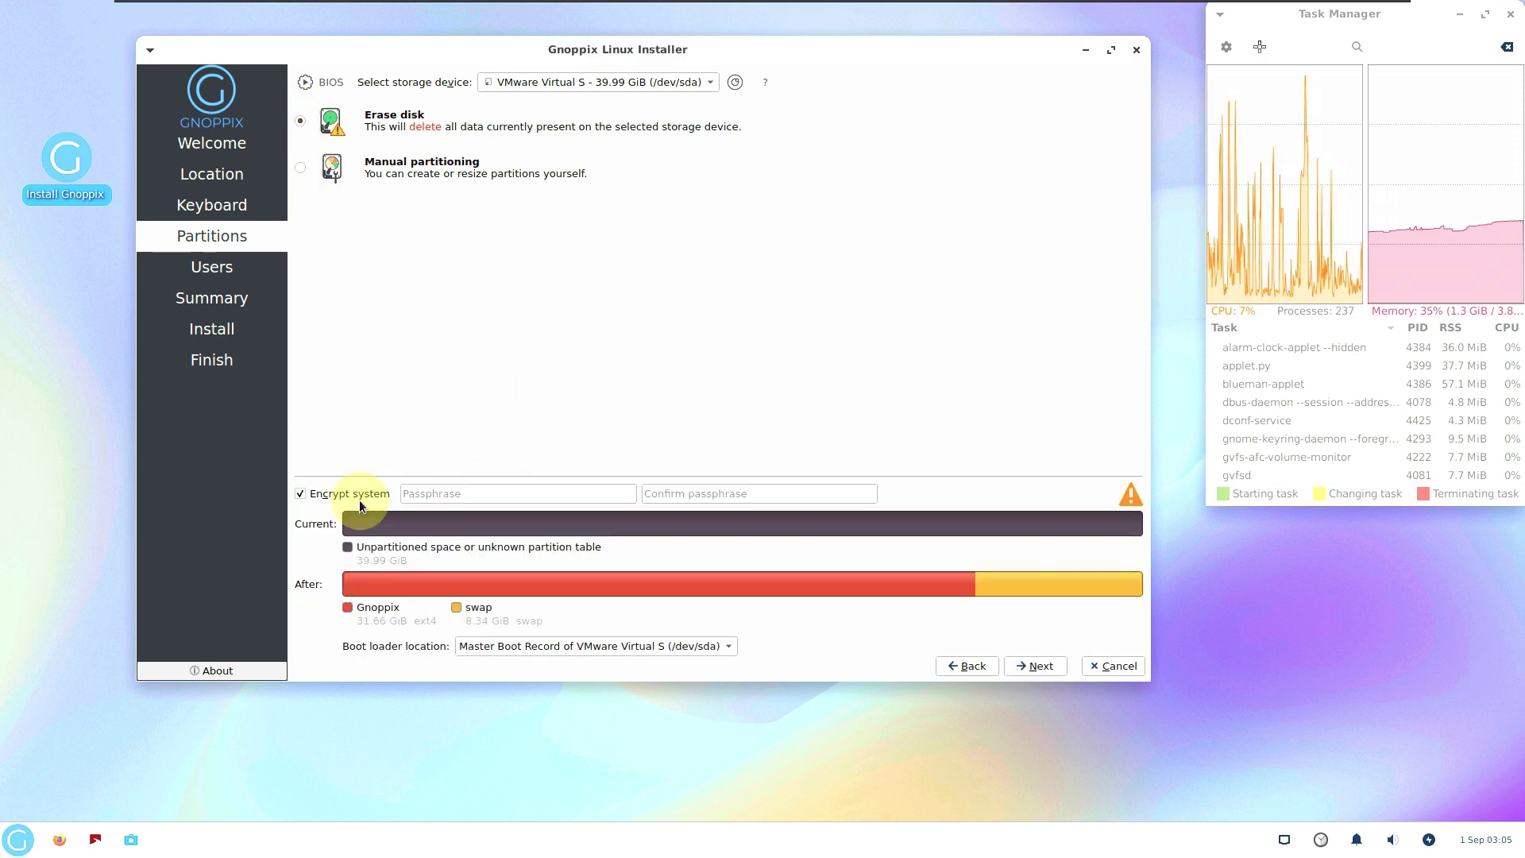
pyautogui.click(359, 500)
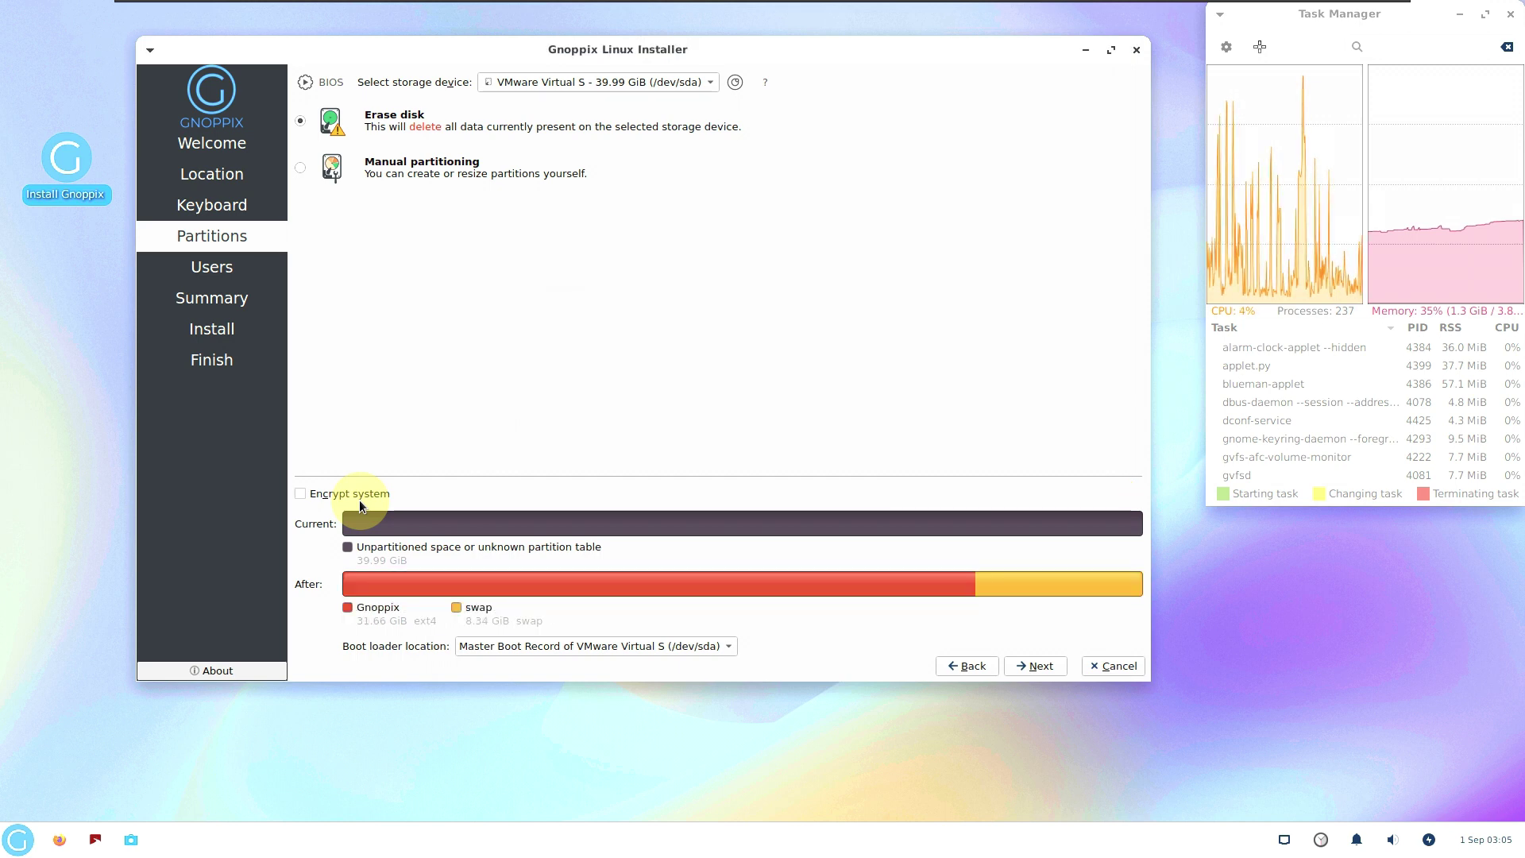
pyautogui.click(591, 647)
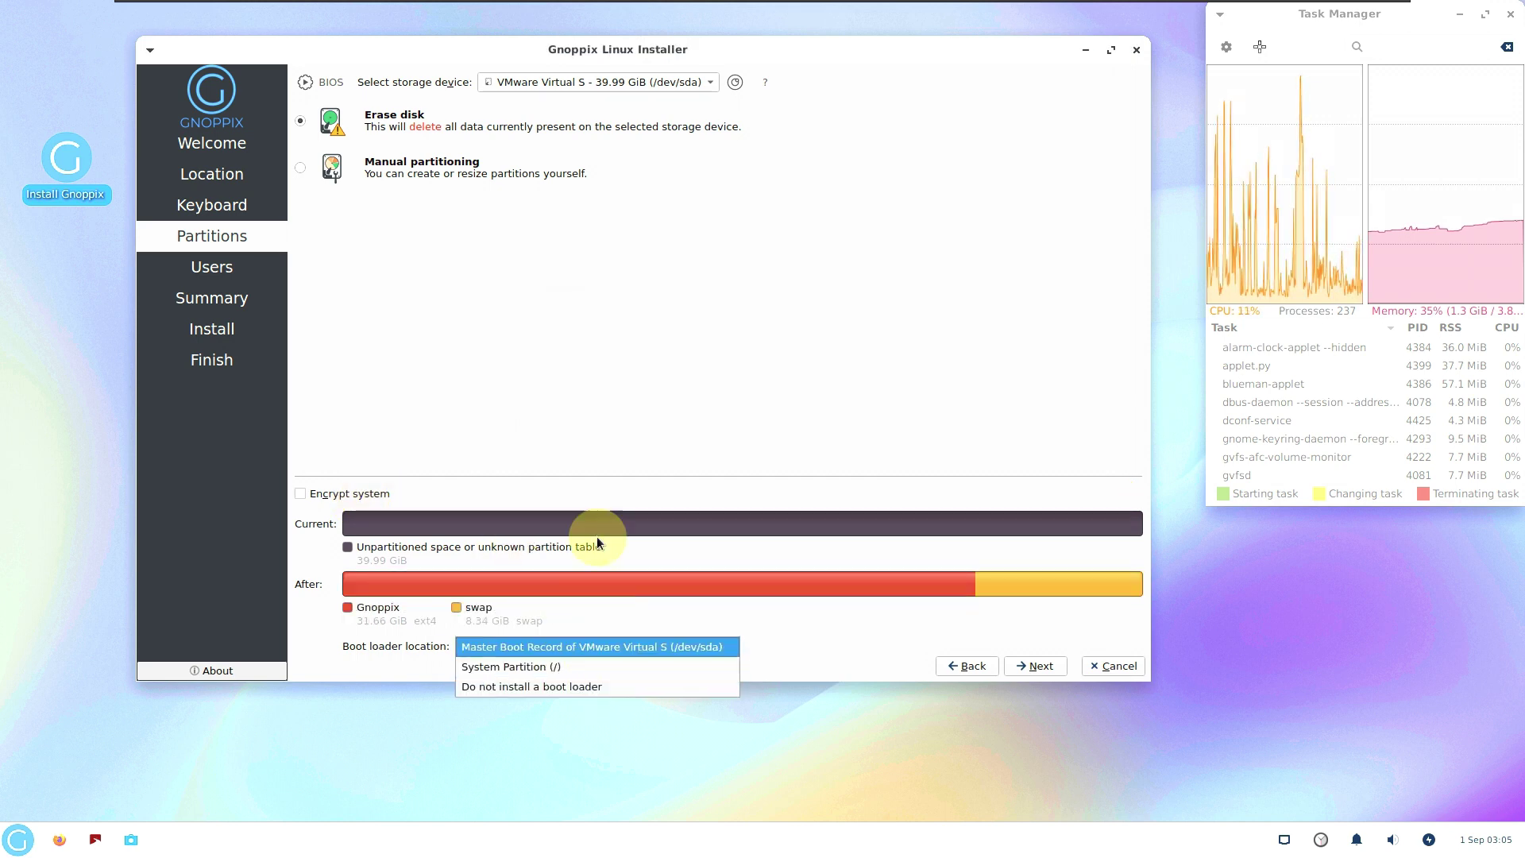
pyautogui.click(583, 321)
pyautogui.click(1040, 664)
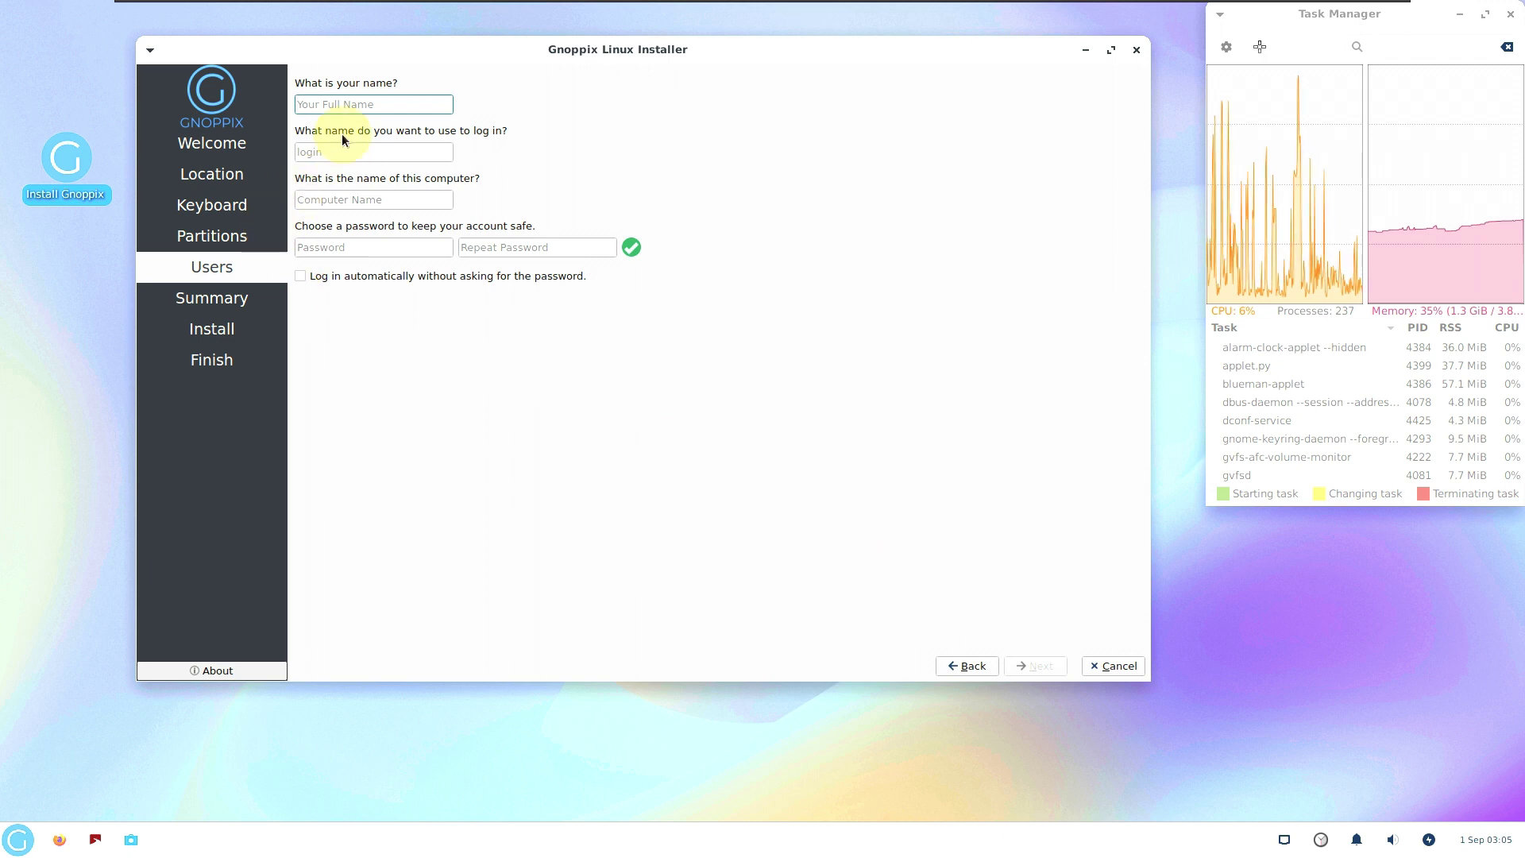
# - Enter the user's name, trim the computer name's suffix, and type the password twice
pyautogui.write('runboxing')
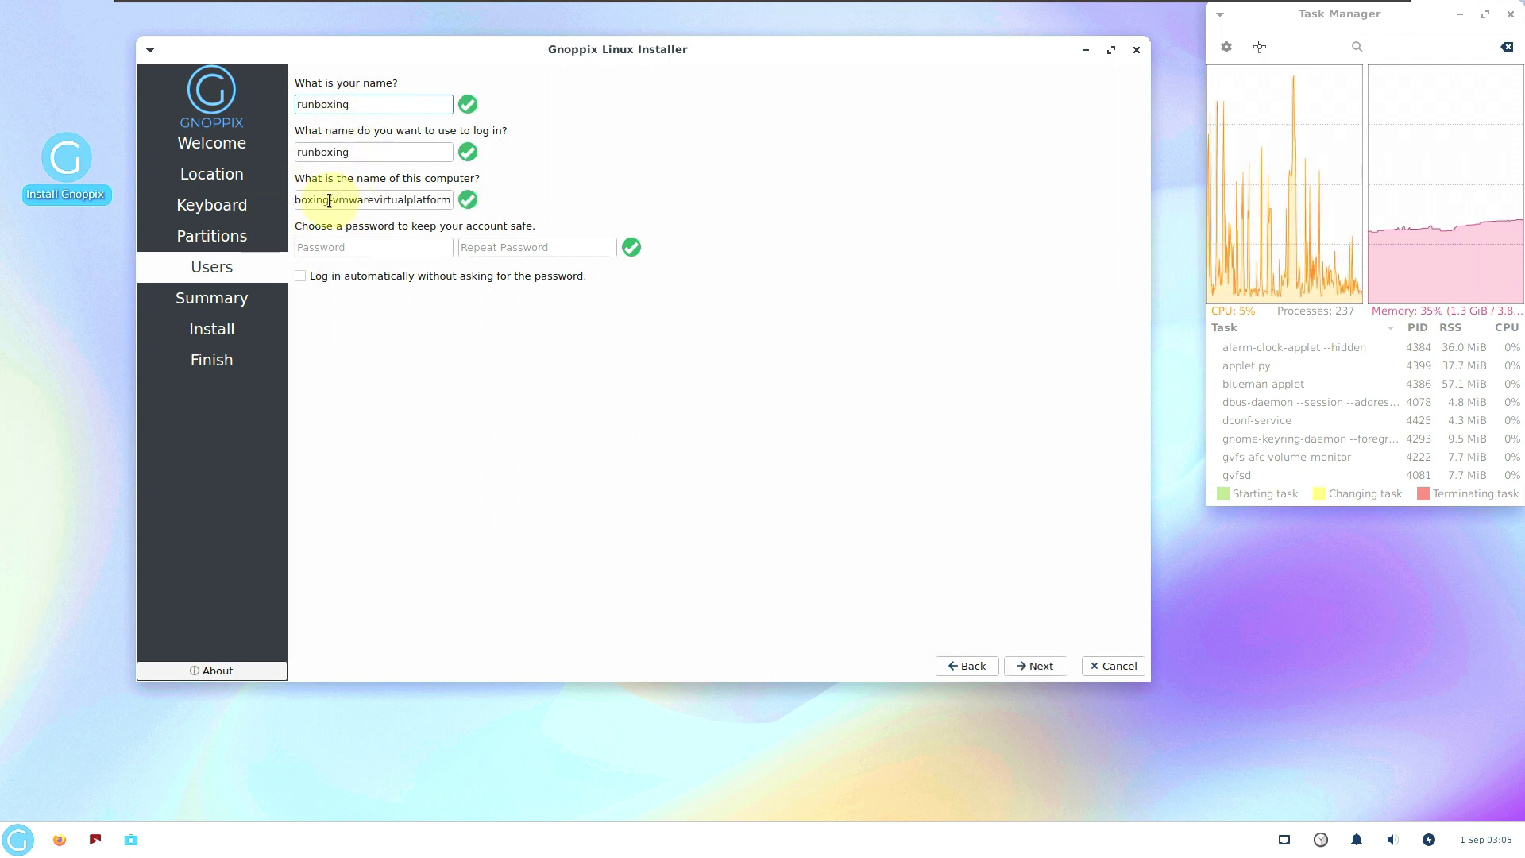
pyautogui.moveTo(330, 201); pyautogui.dragTo(563, 201)
pyautogui.press('BackSpace')
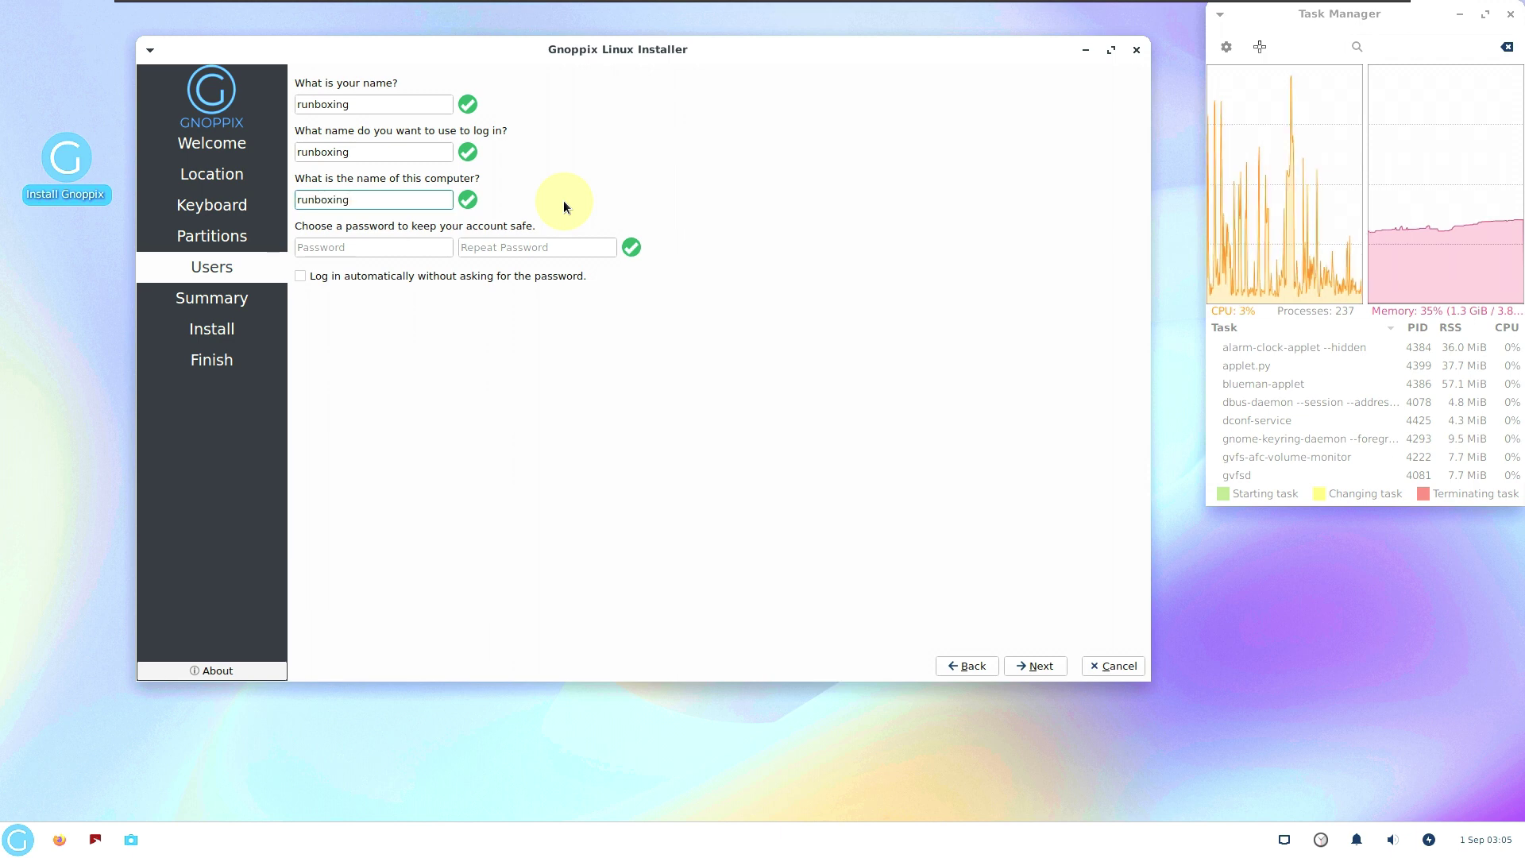
pyautogui.click(432, 245)
pyautogui.write('ru')
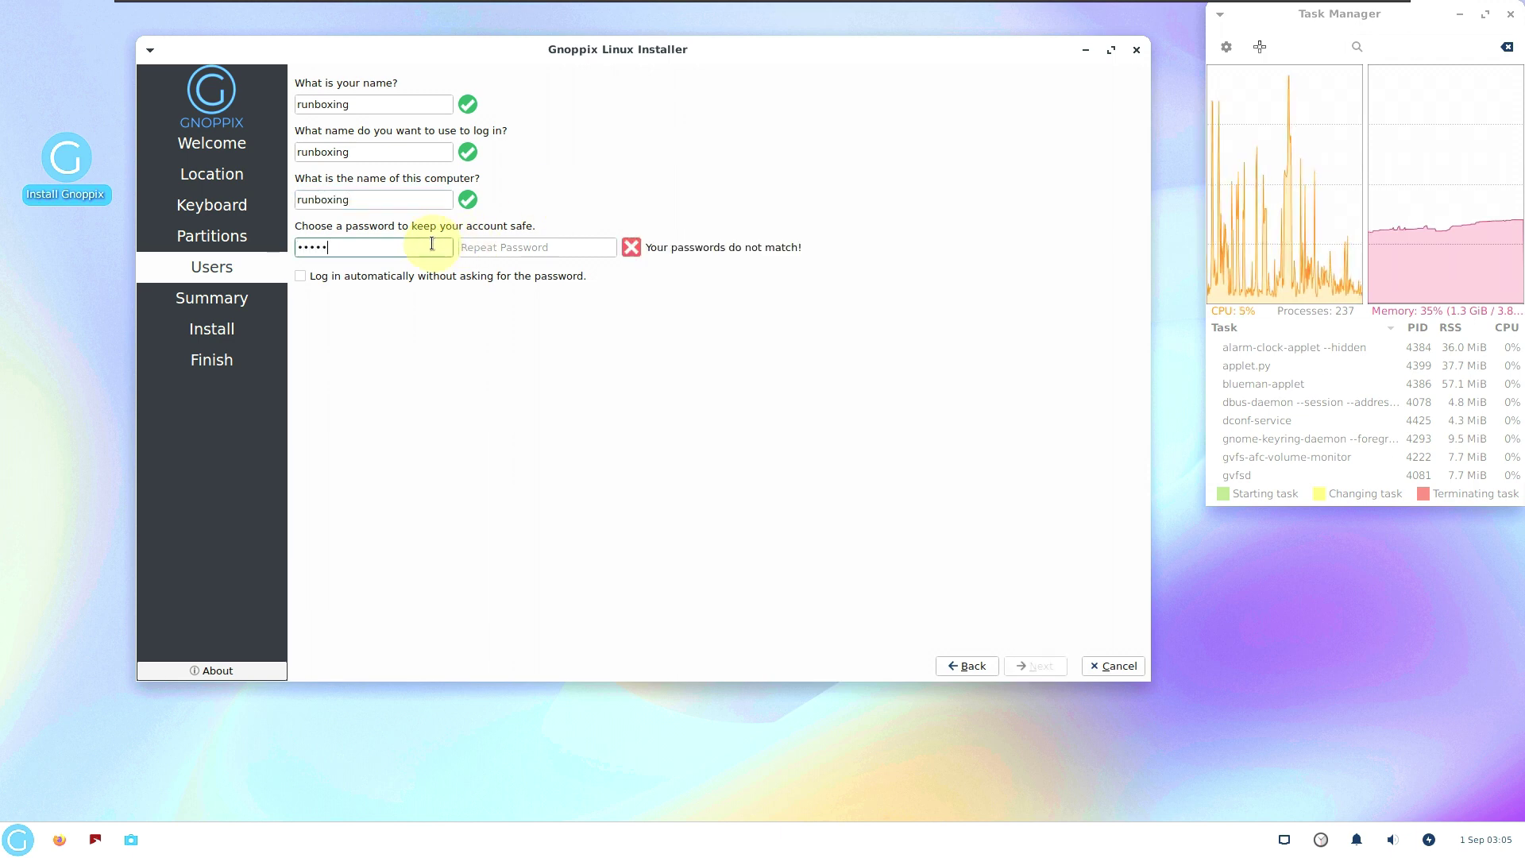
pyautogui.click(500, 250)
pyautogui.write('•••••')
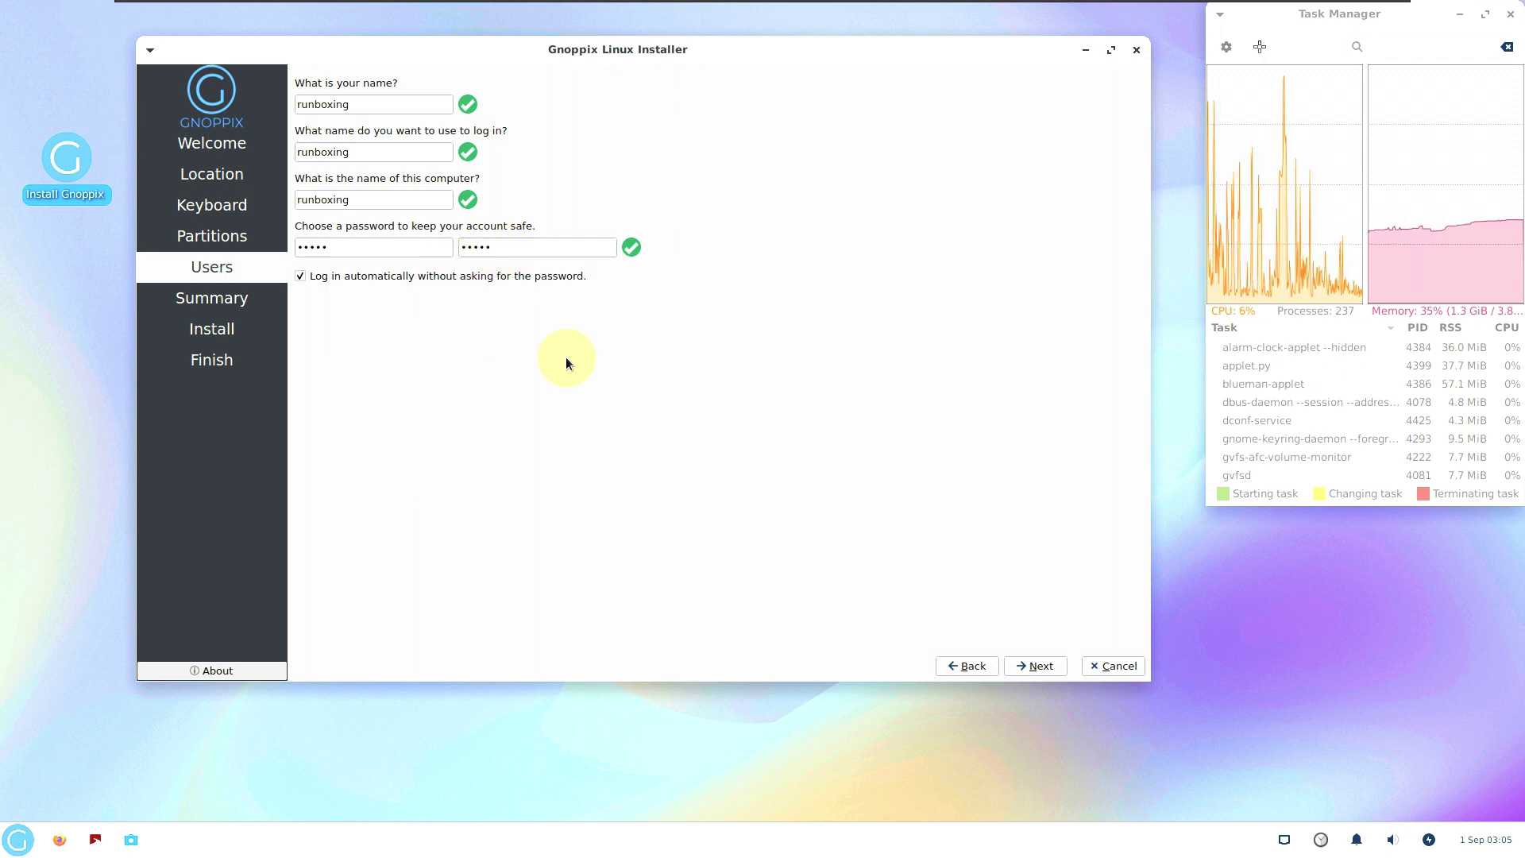
# - Review the installation summary, then close the installer and confirm cancelling the installation
pyautogui.click(1039, 667)
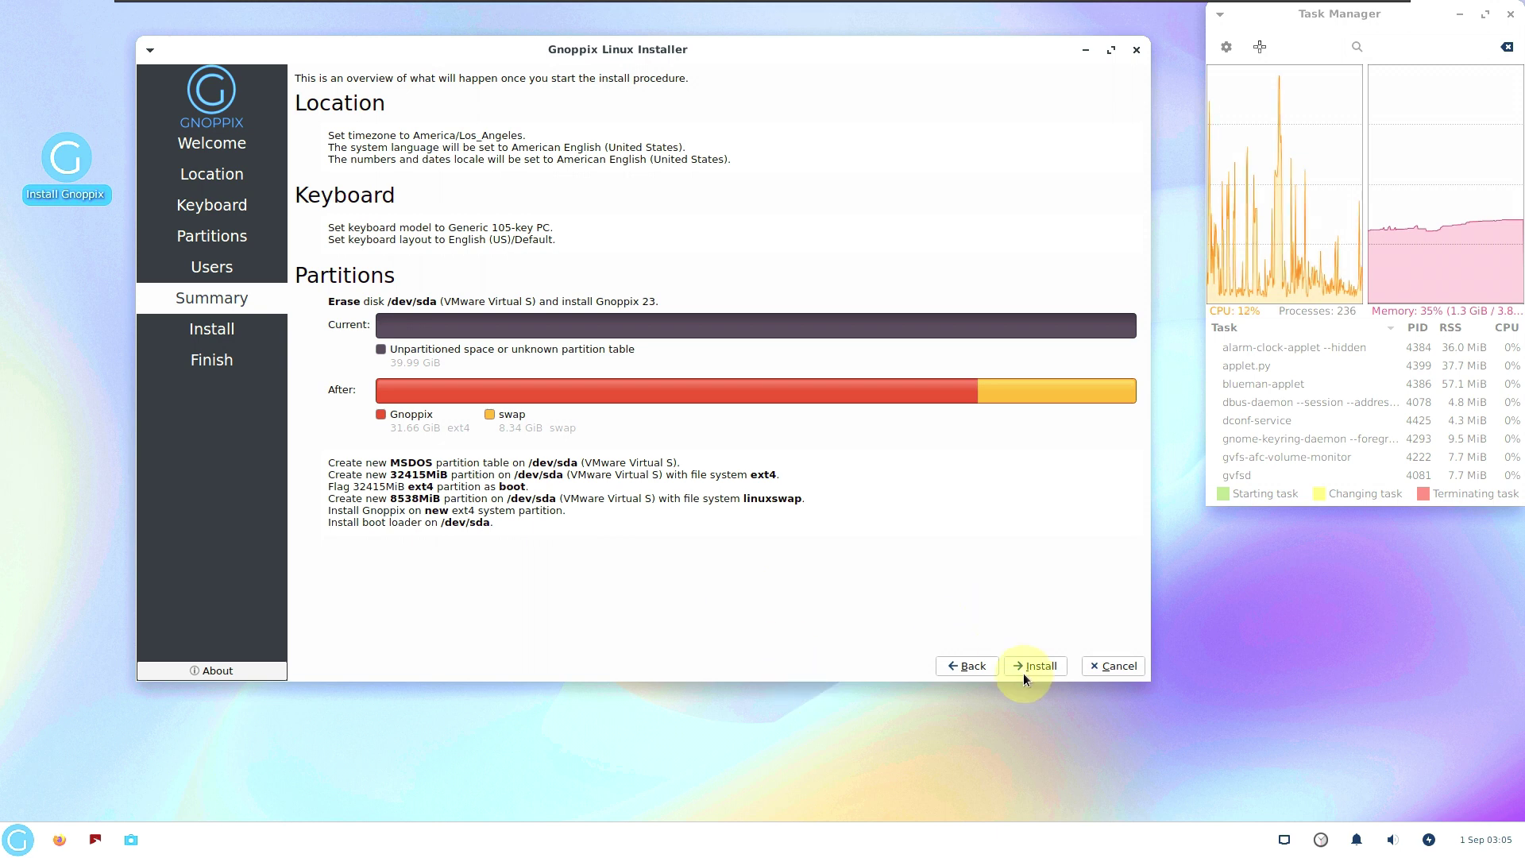
pyautogui.click(1112, 665)
pyautogui.click(709, 373)
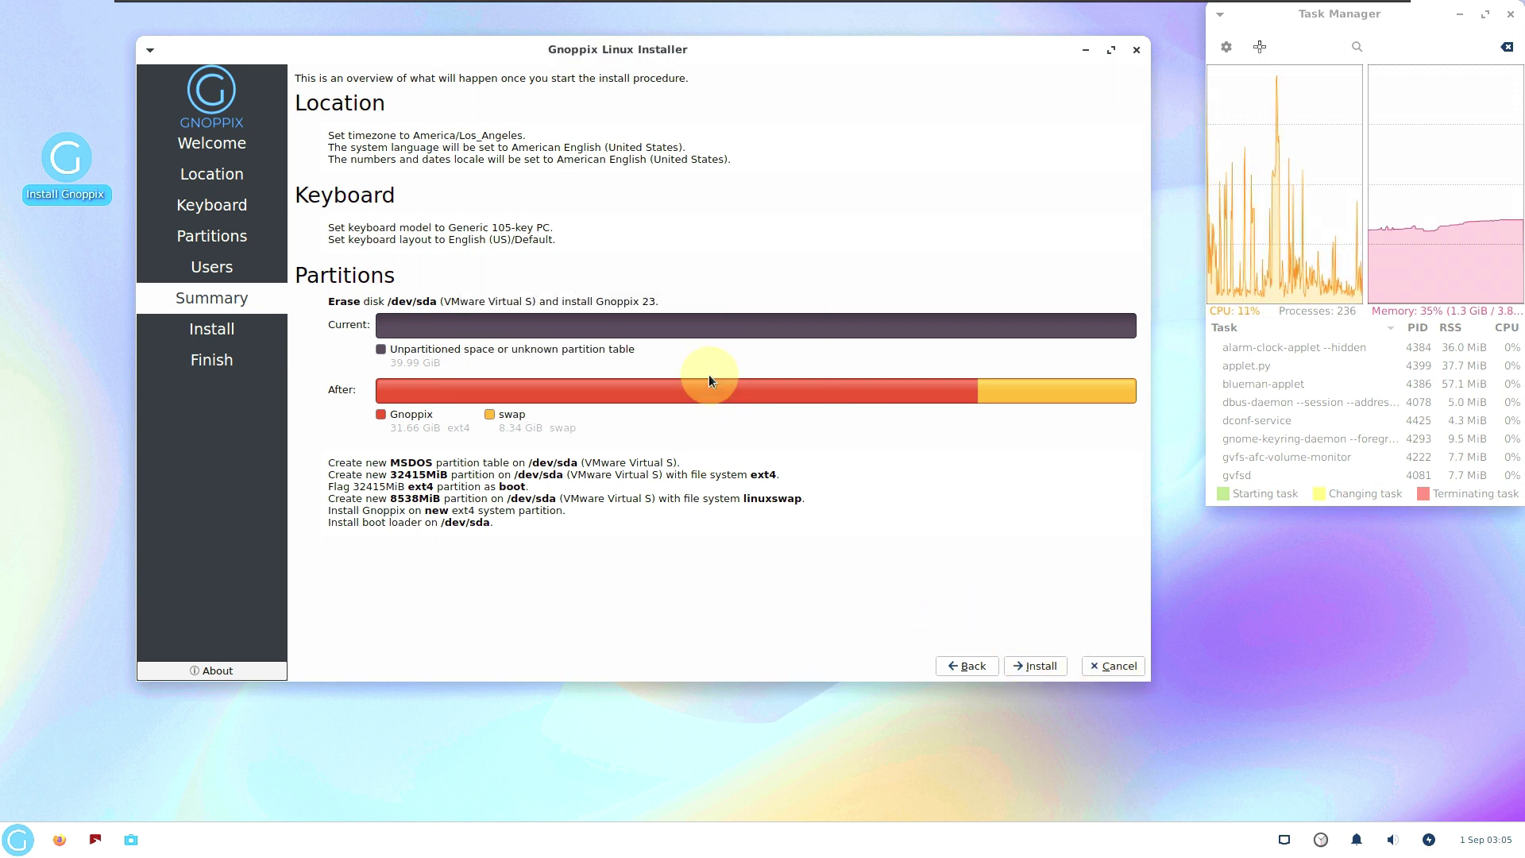
pyautogui.click(1136, 50)
pyautogui.click(774, 372)
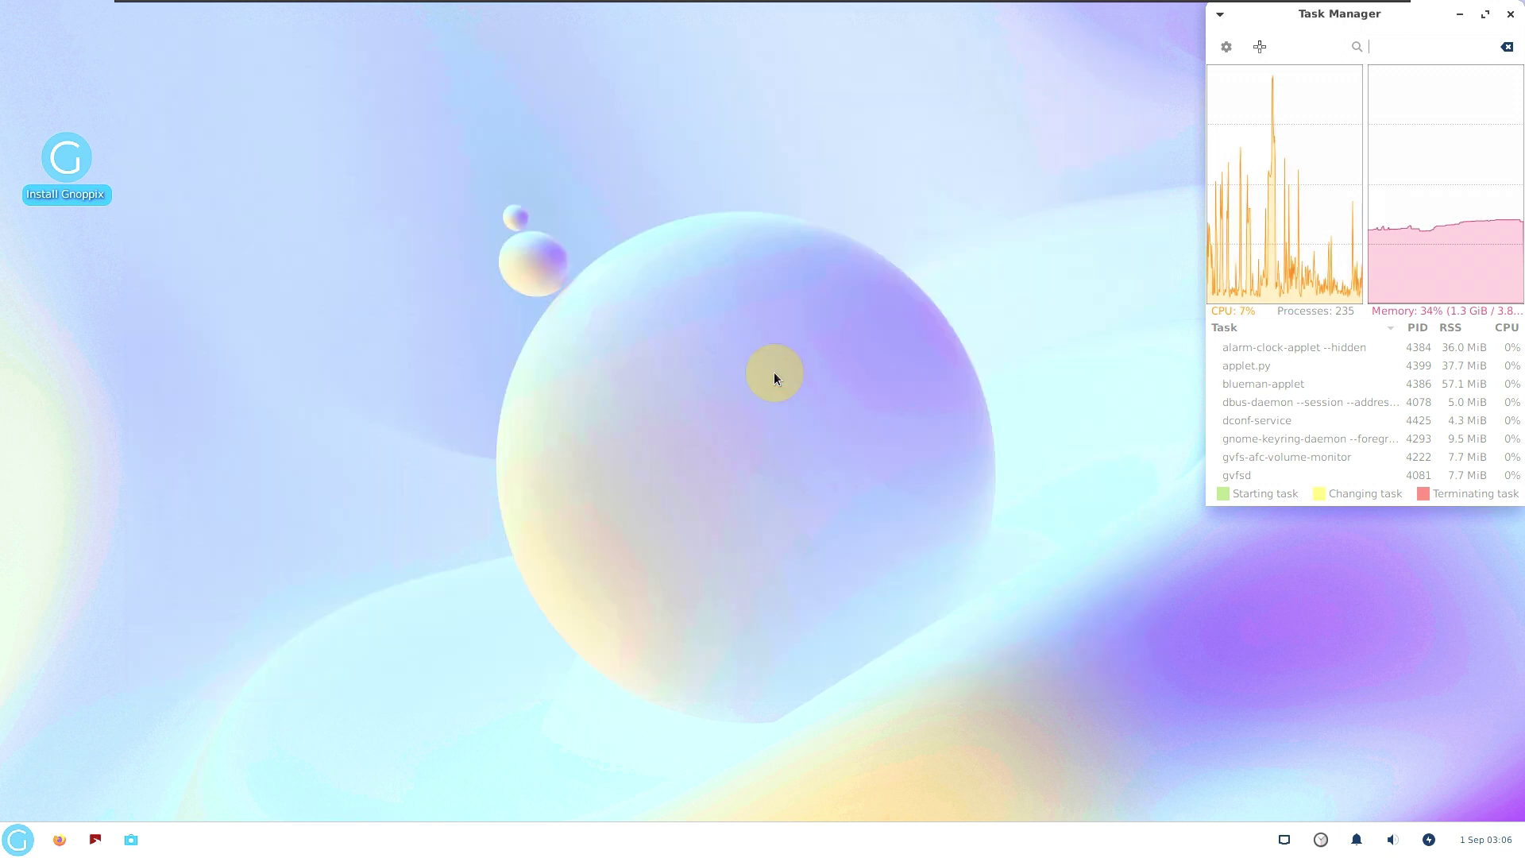
# - Open Desktop Settings from the desktop menu and enlarge its window to show more wallpapers
pyautogui.rightClick(414, 274)
pyautogui.click(504, 466)
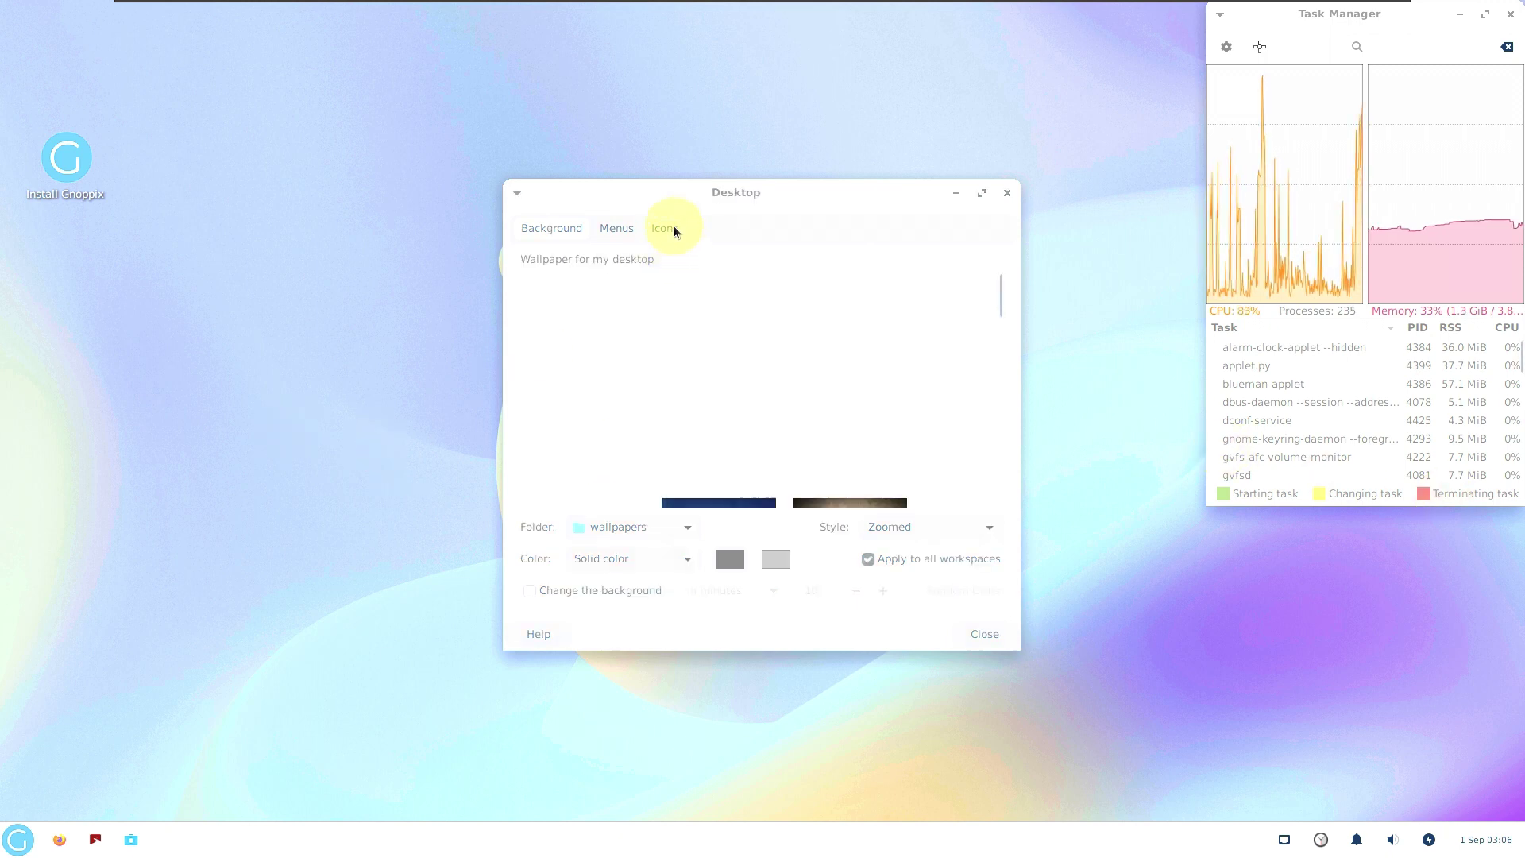
pyautogui.click(981, 192)
pyautogui.click(1485, 14)
pyautogui.moveTo(510, 184); pyautogui.dragTo(511, 63)
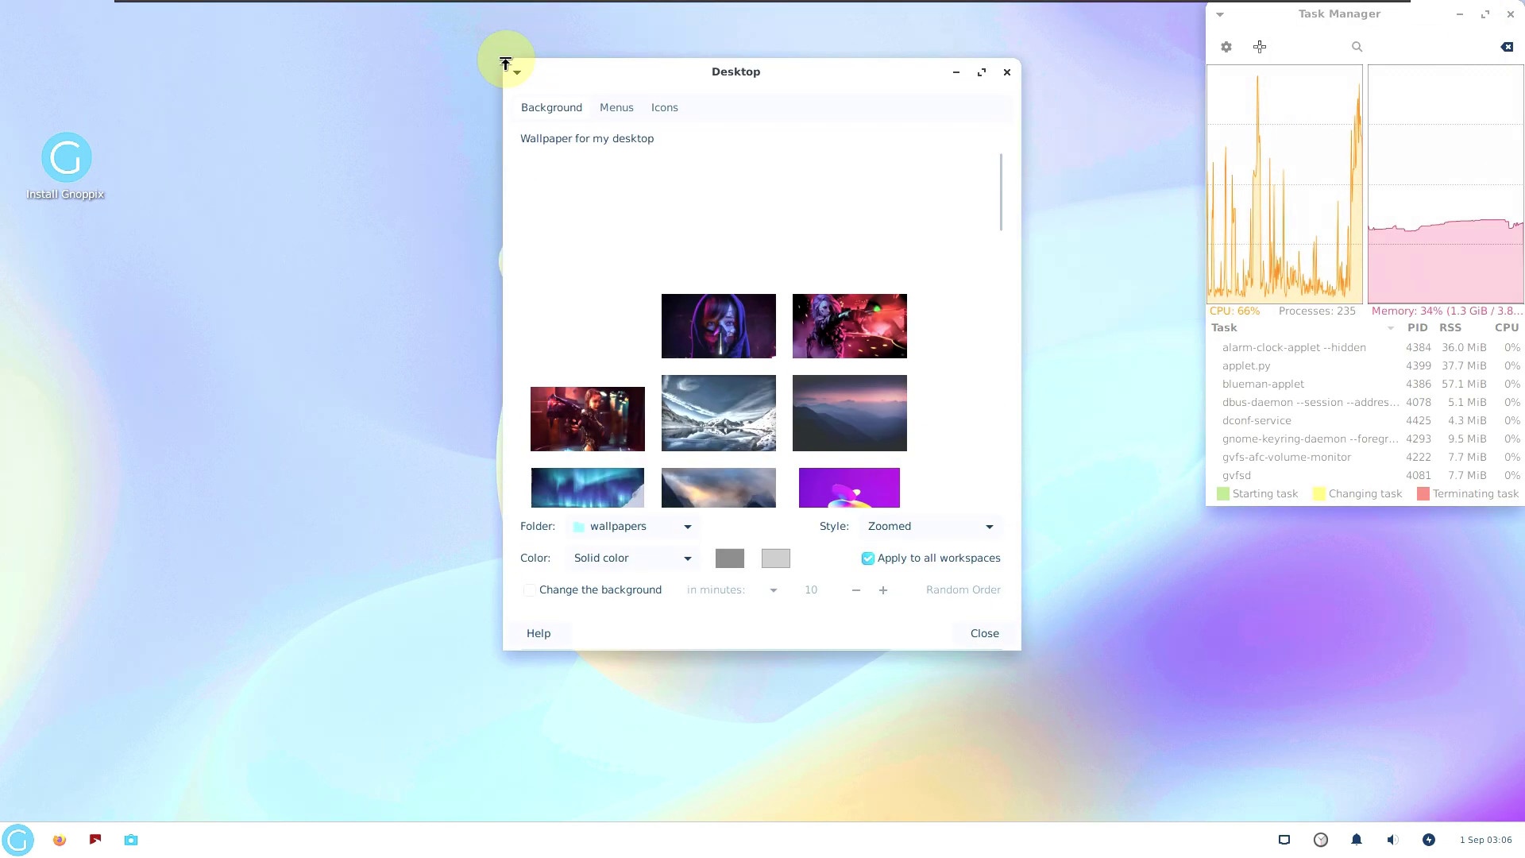
pyautogui.moveTo(503, 648); pyautogui.dragTo(121, 780)
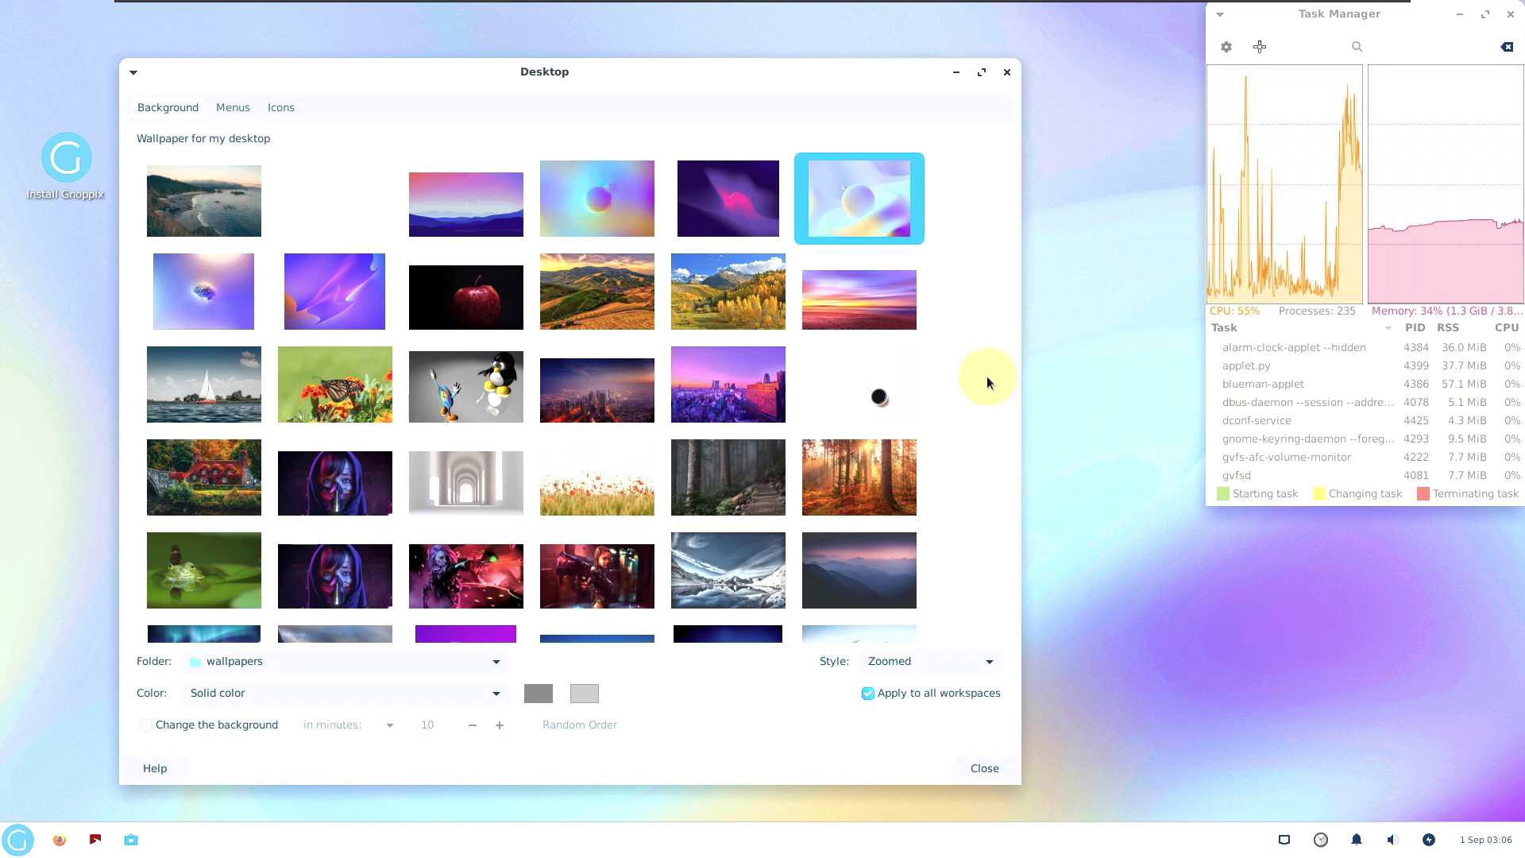
# - Try no_logo.jpg, hexagon, coastal, waves, purple hills and sailboat images as wallpaper
pyautogui.scroll(-10, 755, 421)
pyautogui.click(473, 343)
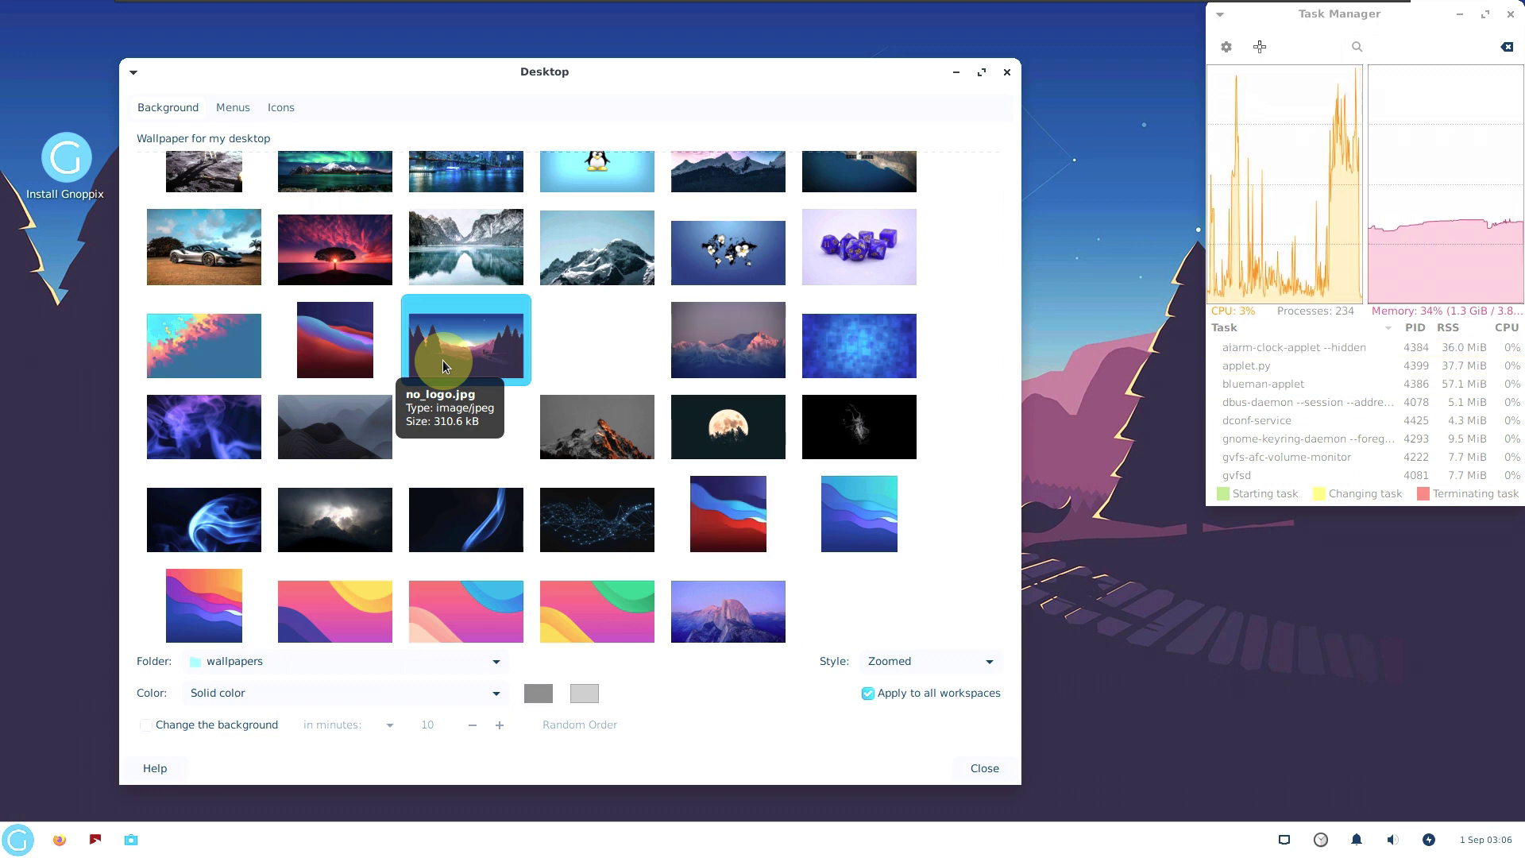
pyautogui.click(233, 331)
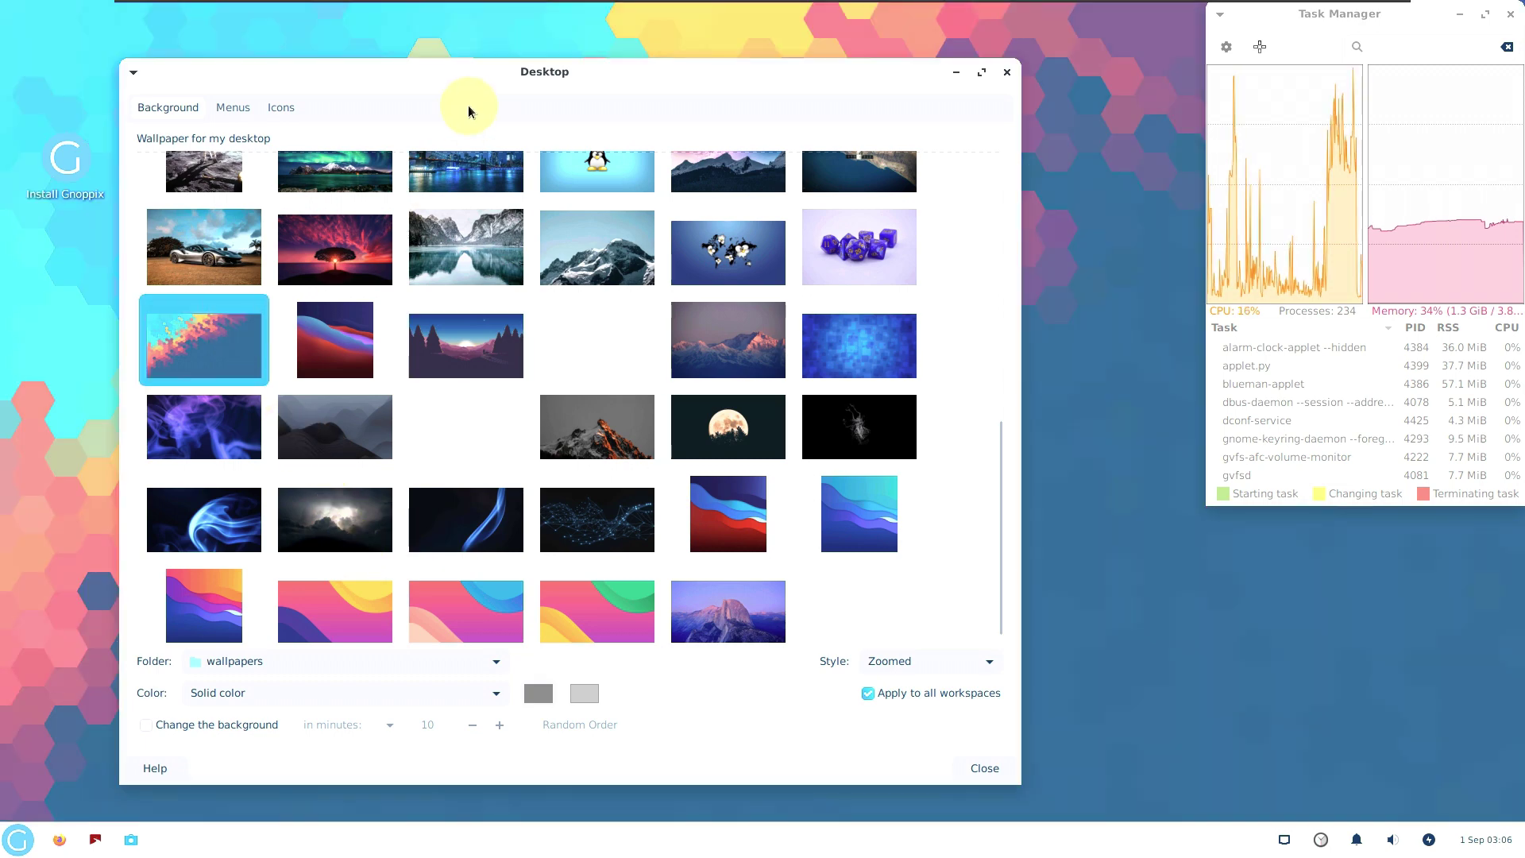
pyautogui.moveTo(459, 83); pyautogui.dragTo(874, 99)
pyautogui.scroll(10, 742, 302)
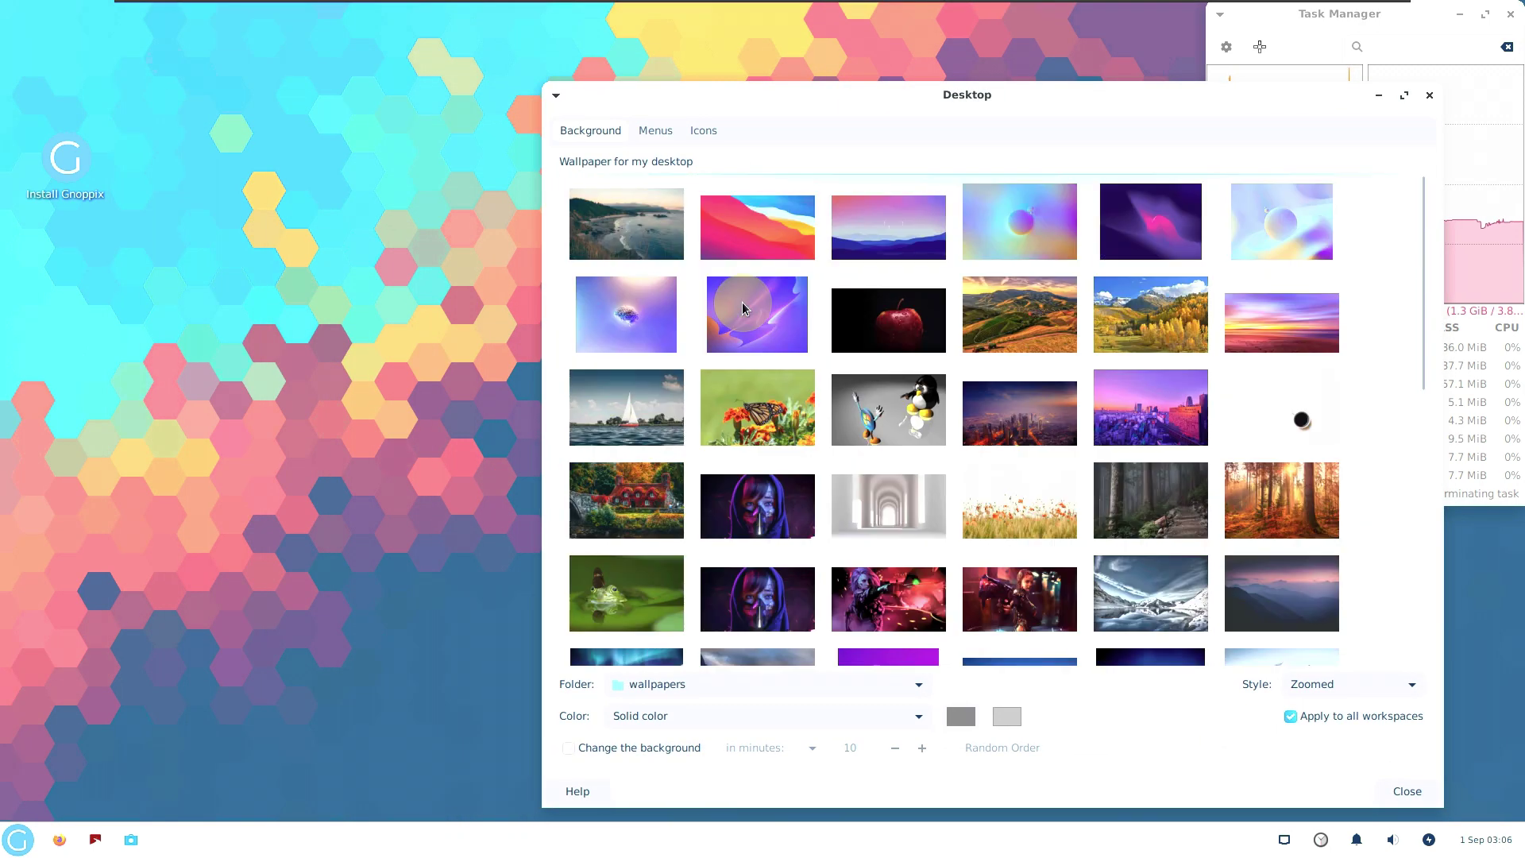
pyautogui.click(610, 205)
pyautogui.click(761, 229)
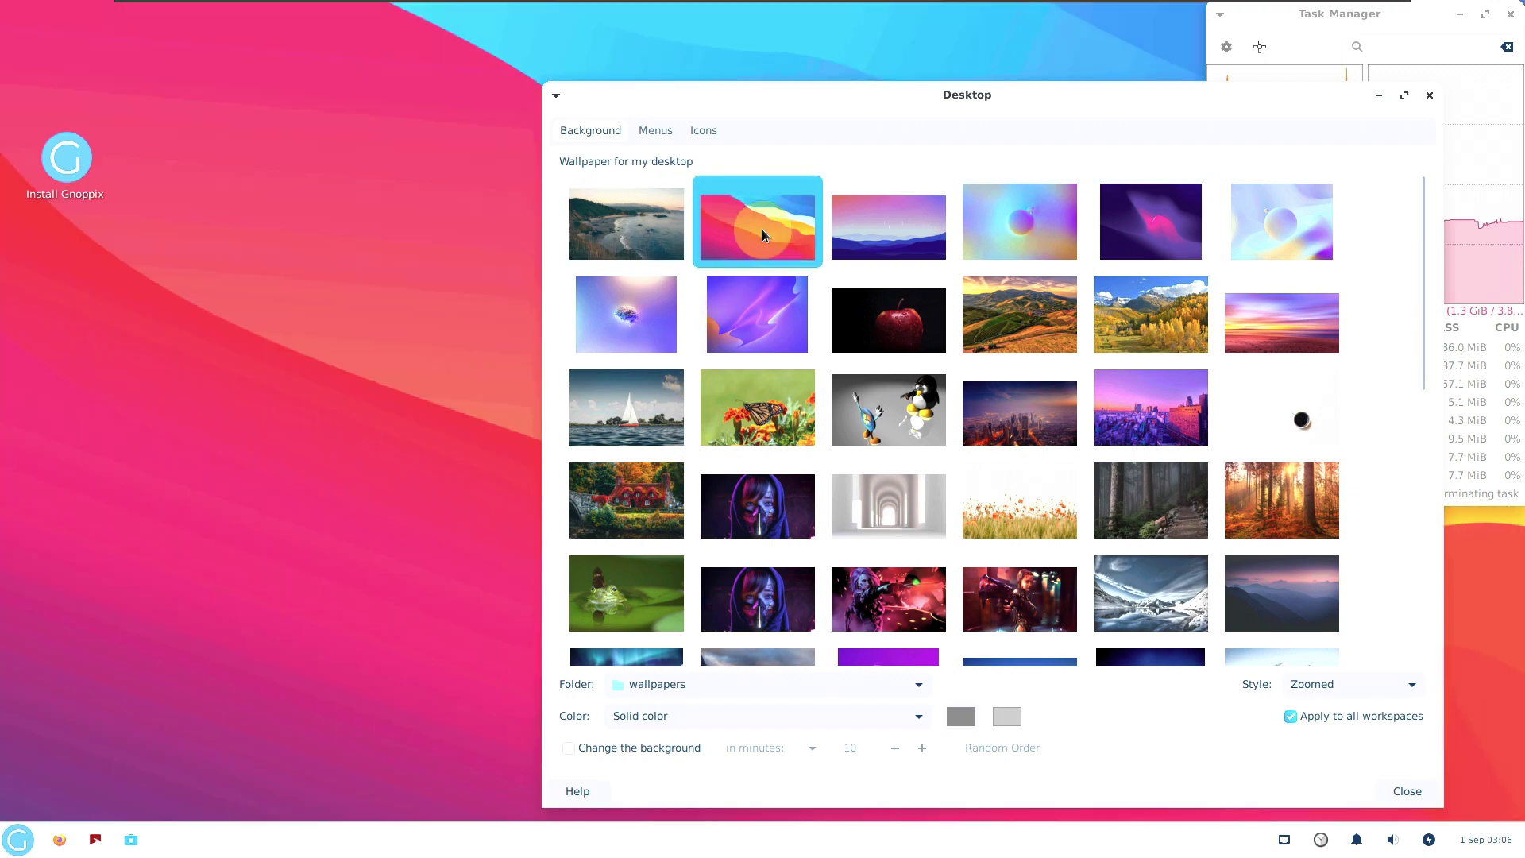
pyautogui.click(874, 228)
pyautogui.click(882, 528)
pyautogui.scroll(-3, 874, 517)
pyautogui.scroll(3, 807, 477)
pyautogui.click(627, 407)
# - Try the ivy house, lighthouse and Brooklyn Bridge photos, settling on the snowy mountain lake
pyautogui.moveTo(814, 104); pyautogui.dragTo(385, 125)
pyautogui.scroll(-3, 469, 413)
pyautogui.click(362, 322)
pyautogui.click(602, 498)
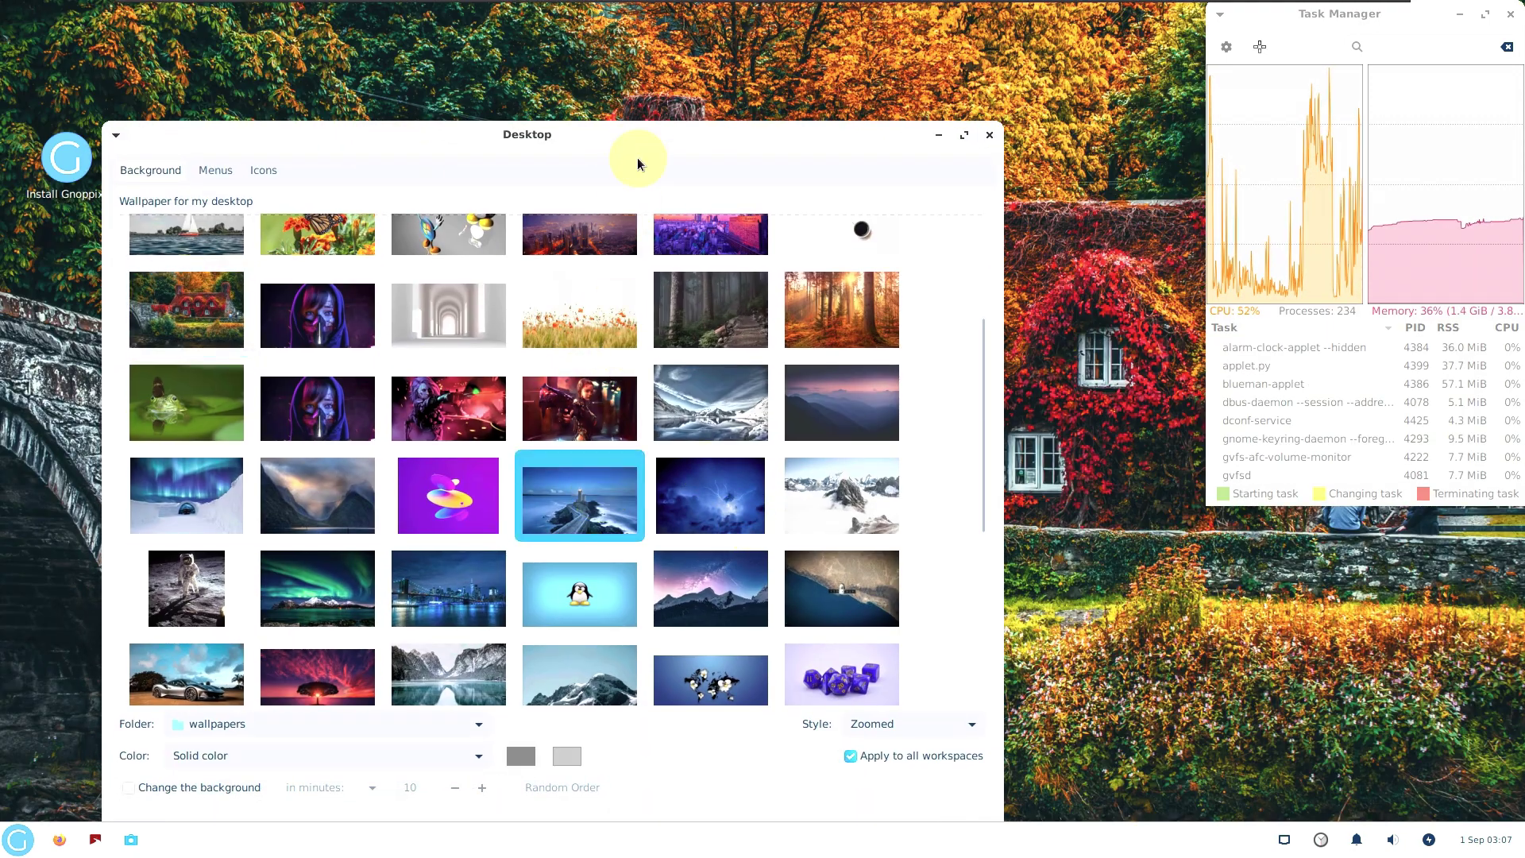
pyautogui.moveTo(639, 137); pyautogui.dragTo(771, 129)
pyautogui.scroll(-1, 697, 541)
pyautogui.click(597, 522)
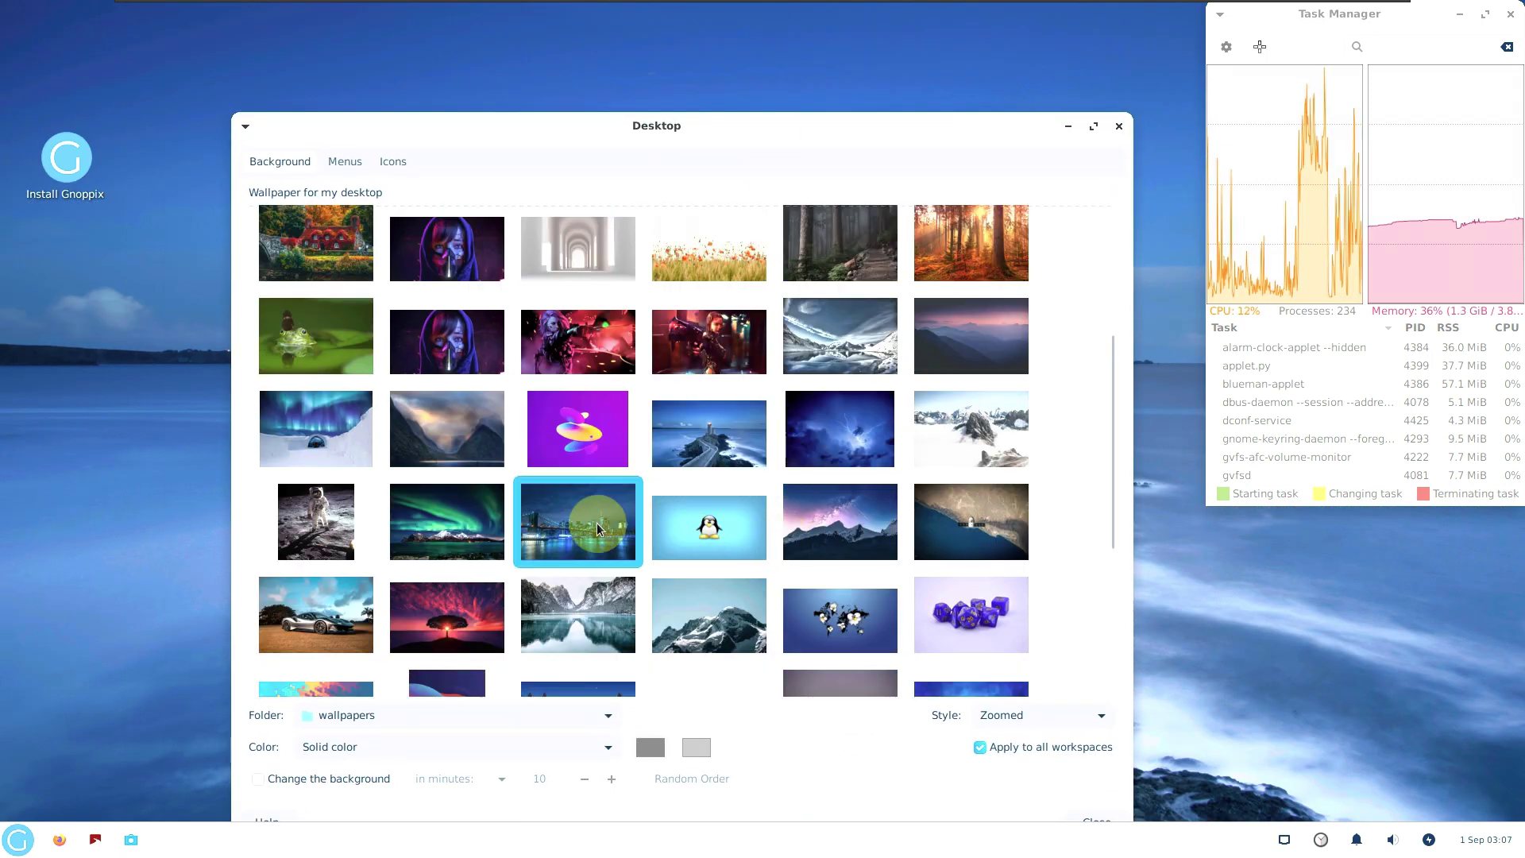
pyautogui.moveTo(597, 131); pyautogui.dragTo(779, 194)
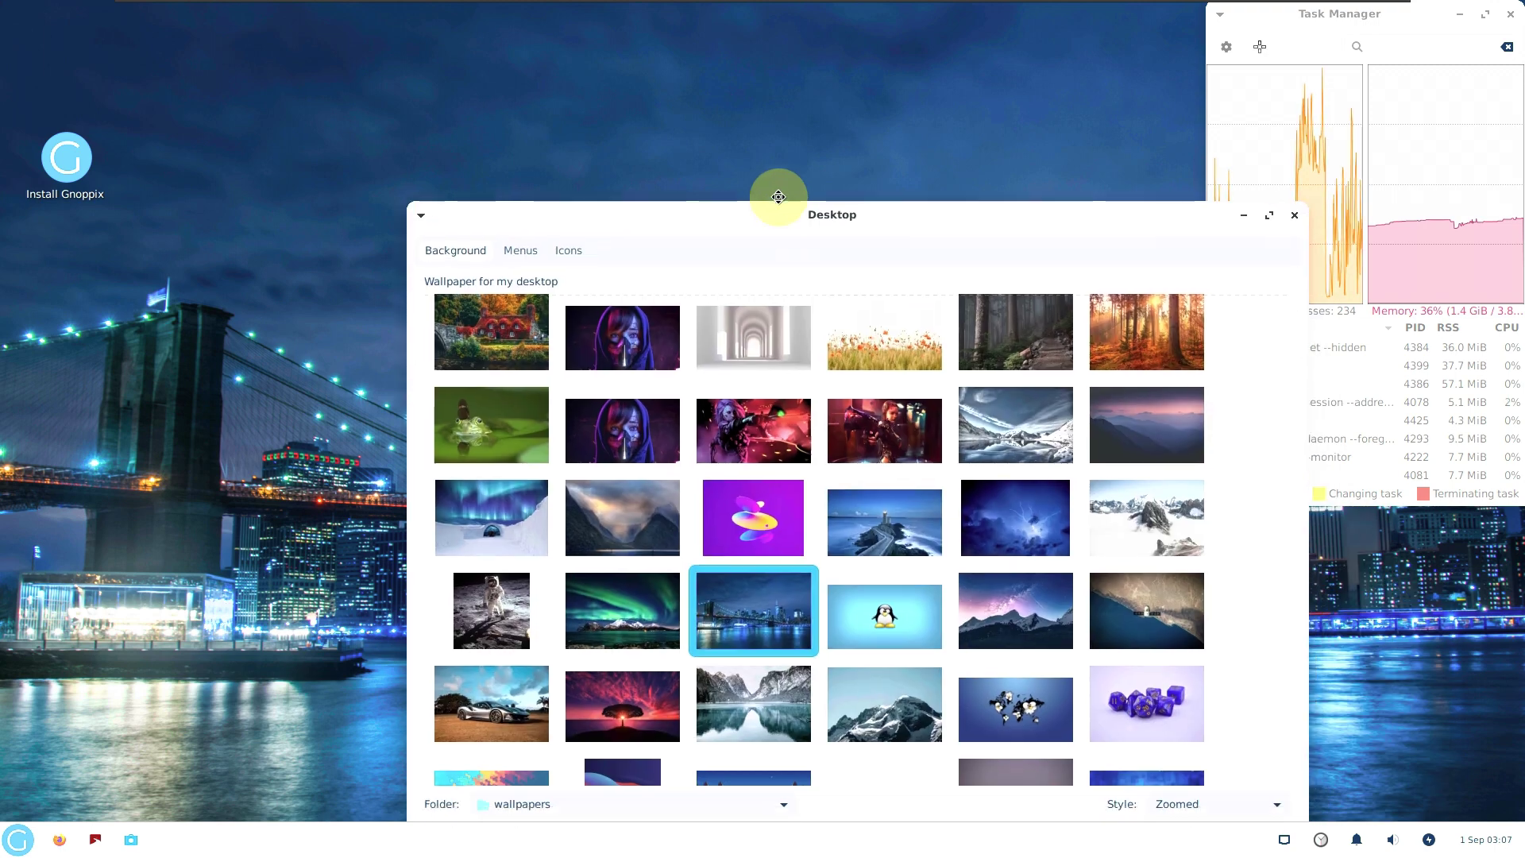
pyautogui.click(732, 678)
# - Show the desktop icon settings and begin closing the settings window
pyautogui.scroll(-4, 724, 469)
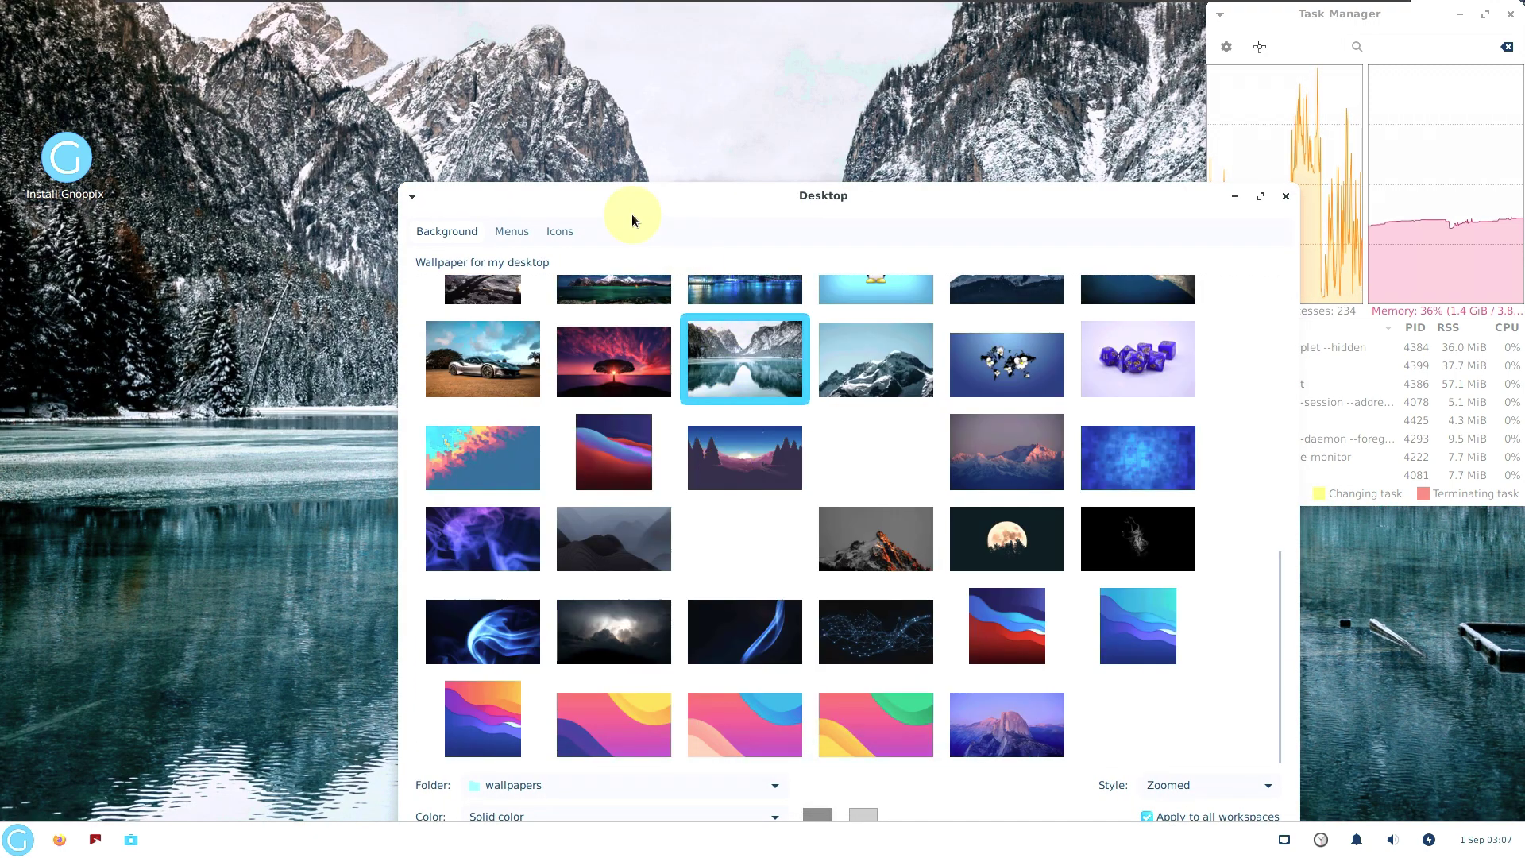
pyautogui.click(549, 232)
pyautogui.rightClick(777, 198)
# - Close Desktop Settings, launch the software centre, and open the Power Manager from the panel
pyautogui.click(778, 455)
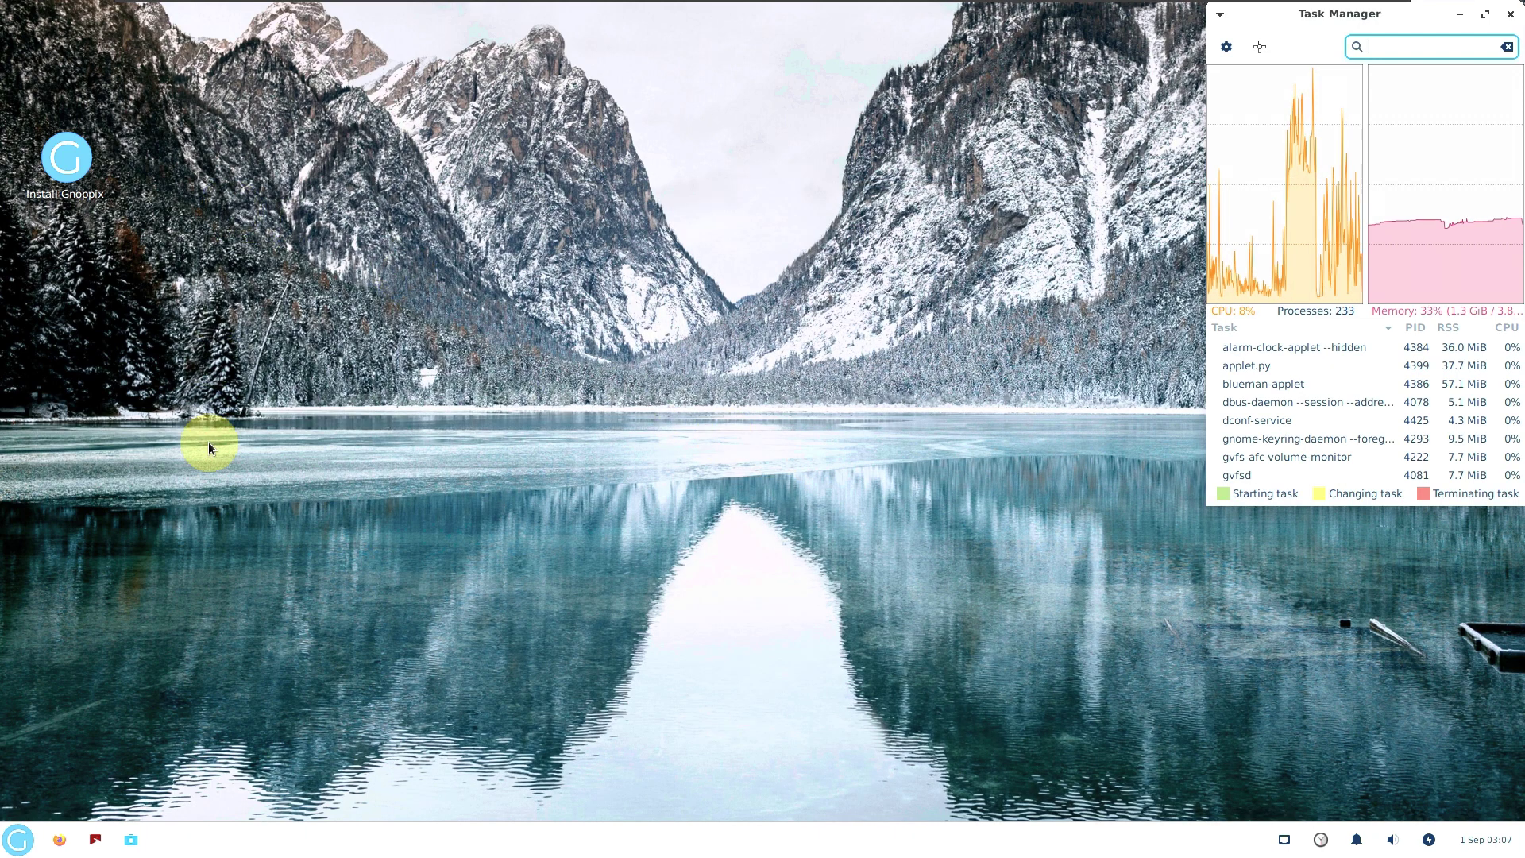
pyautogui.click(131, 843)
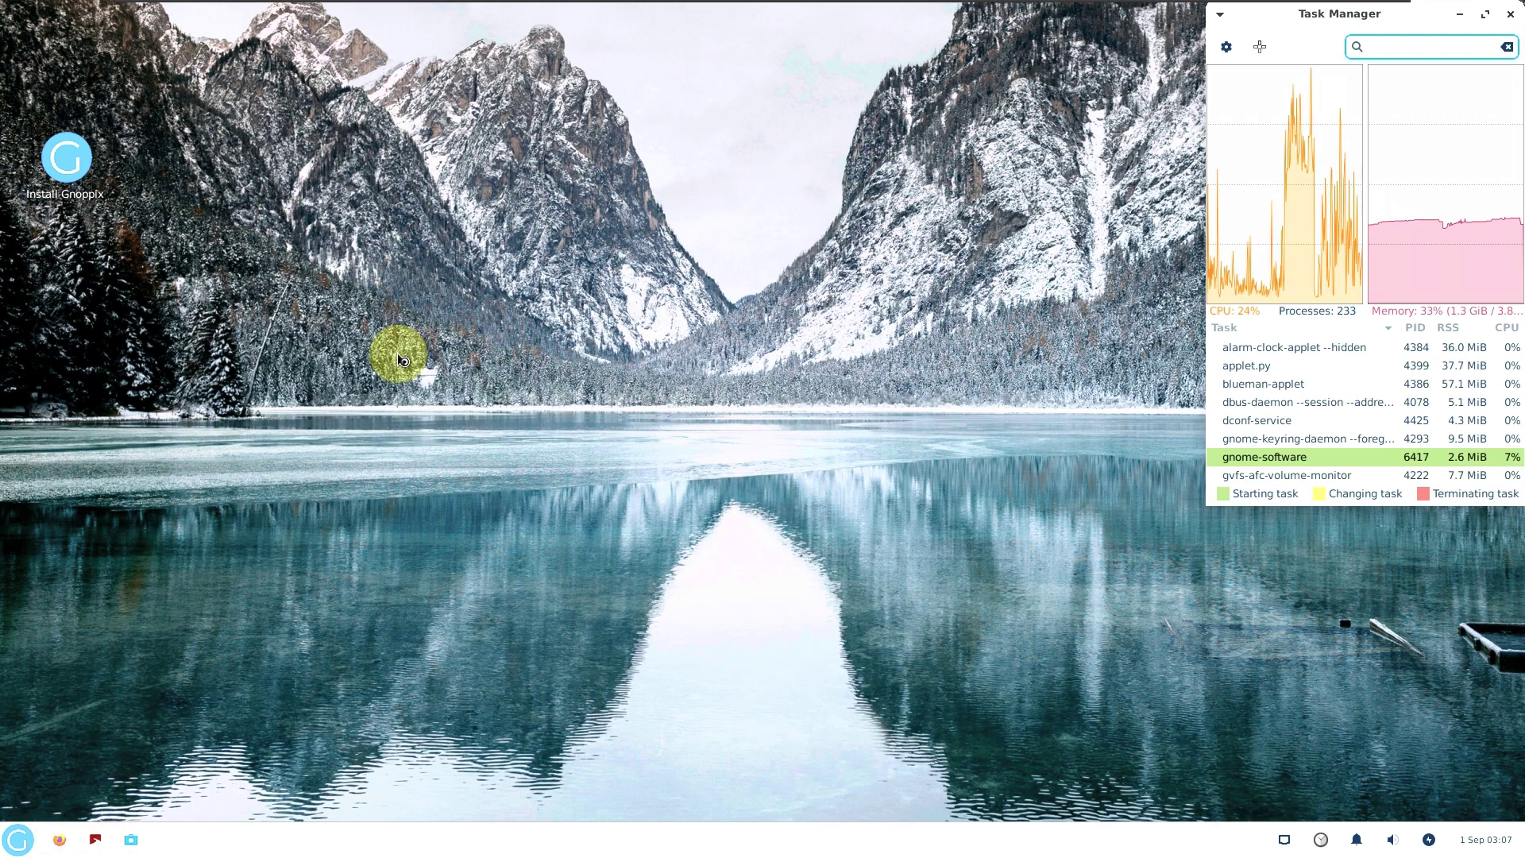
pyautogui.click(1483, 839)
pyautogui.click(1483, 839)
pyautogui.click(1429, 839)
pyautogui.click(1413, 800)
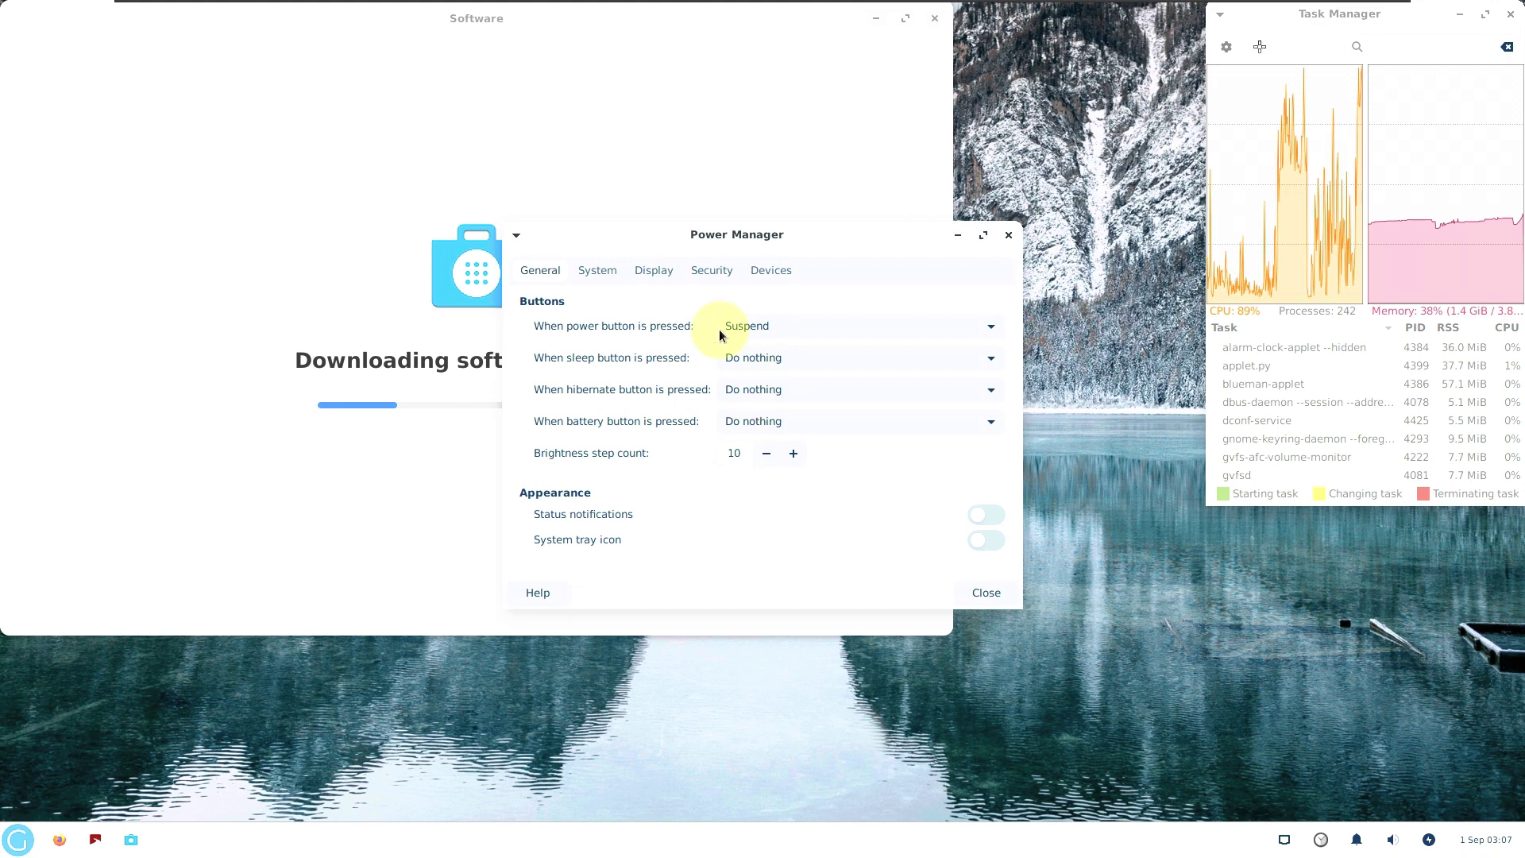
pyautogui.moveTo(635, 252); pyautogui.dragTo(720, 273)
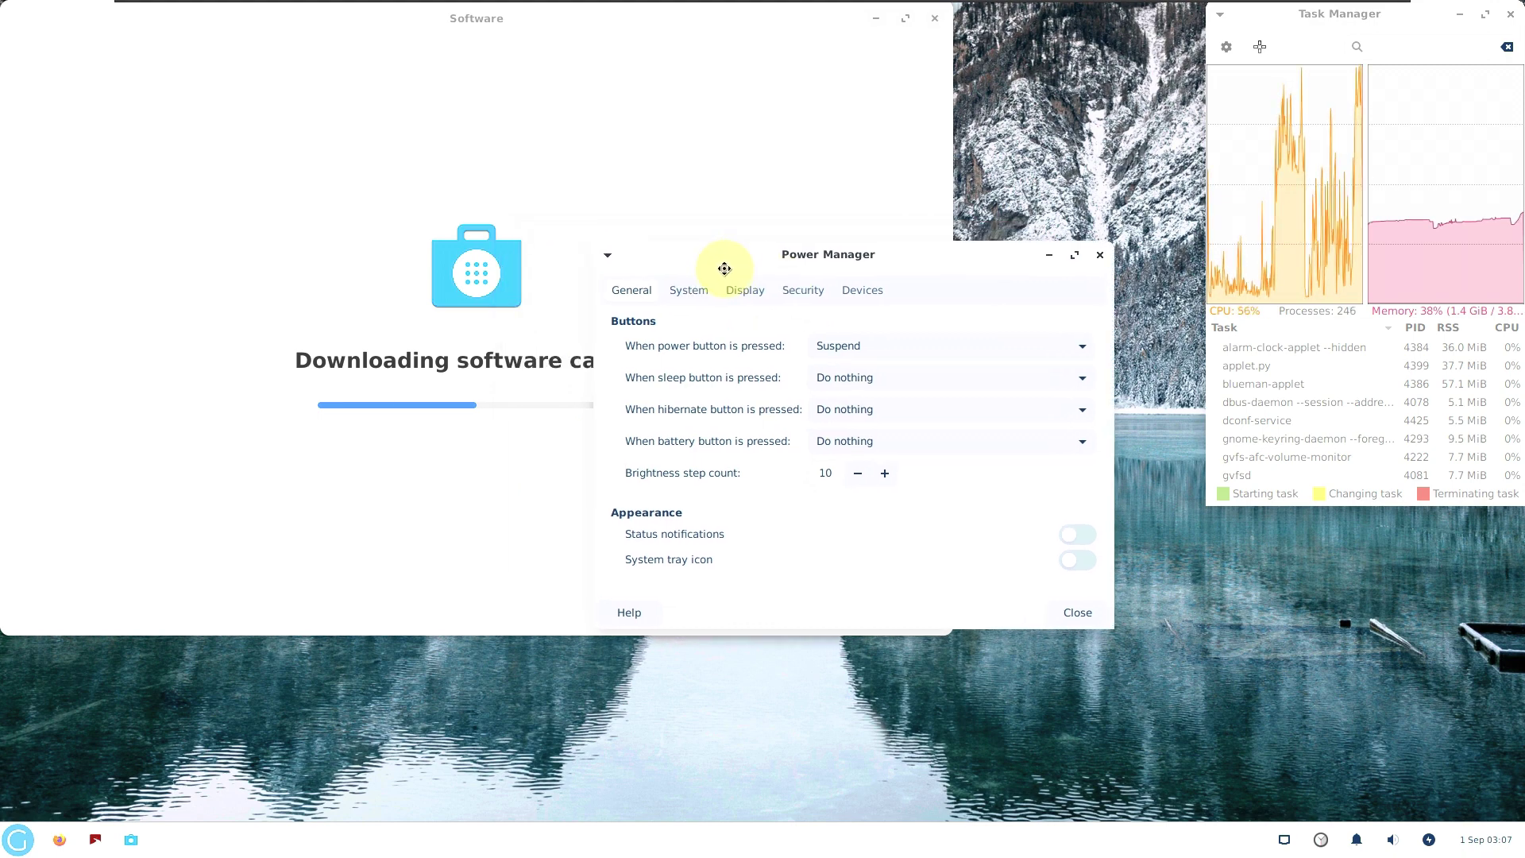
# - Enable the tray power icon, leaving status notifications off after toggling them
pyautogui.click(1072, 534)
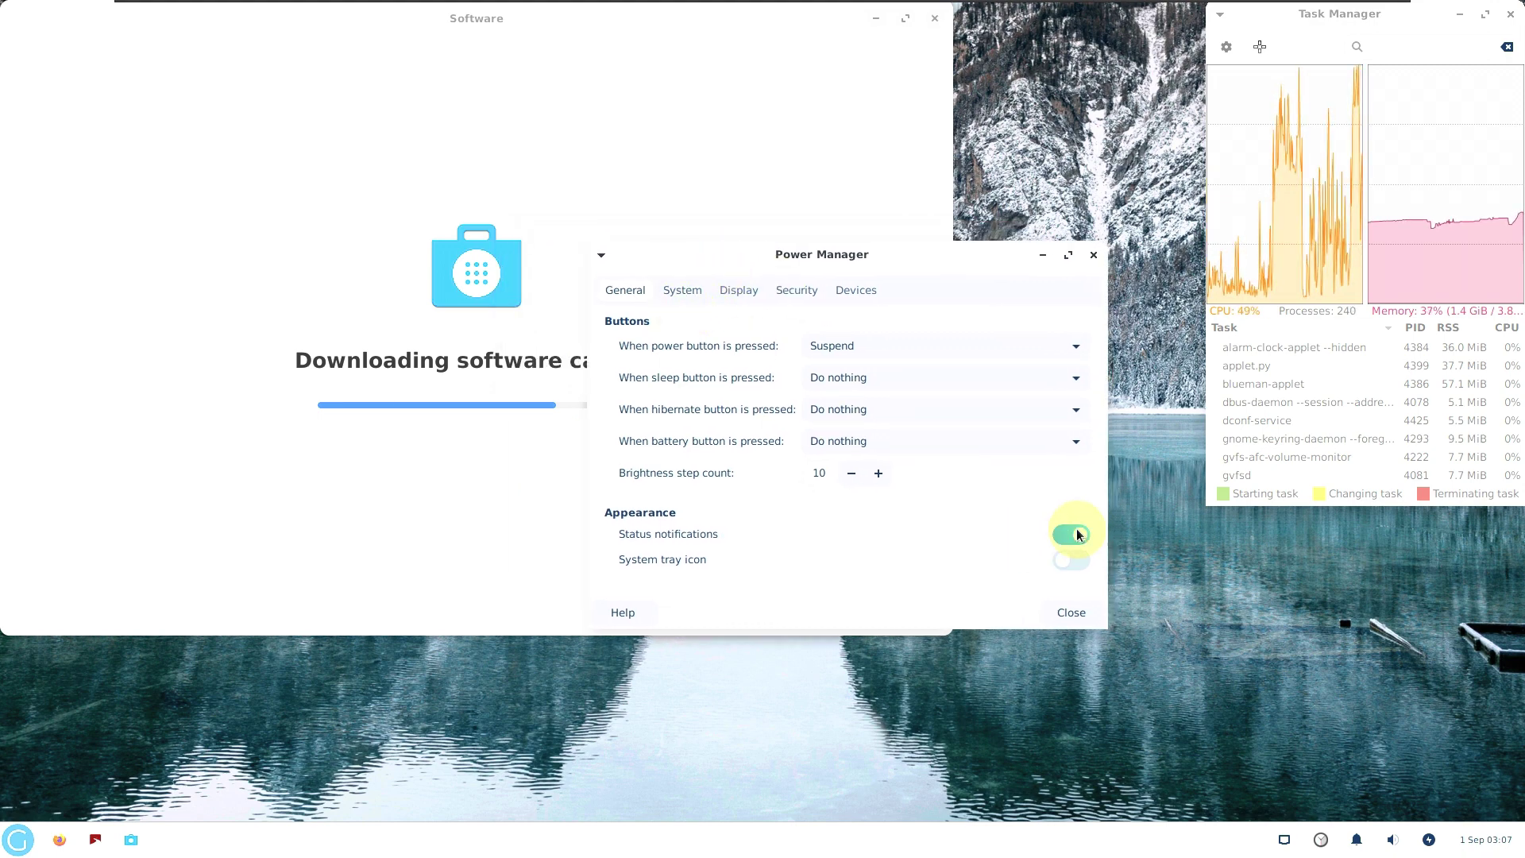
pyautogui.click(1074, 560)
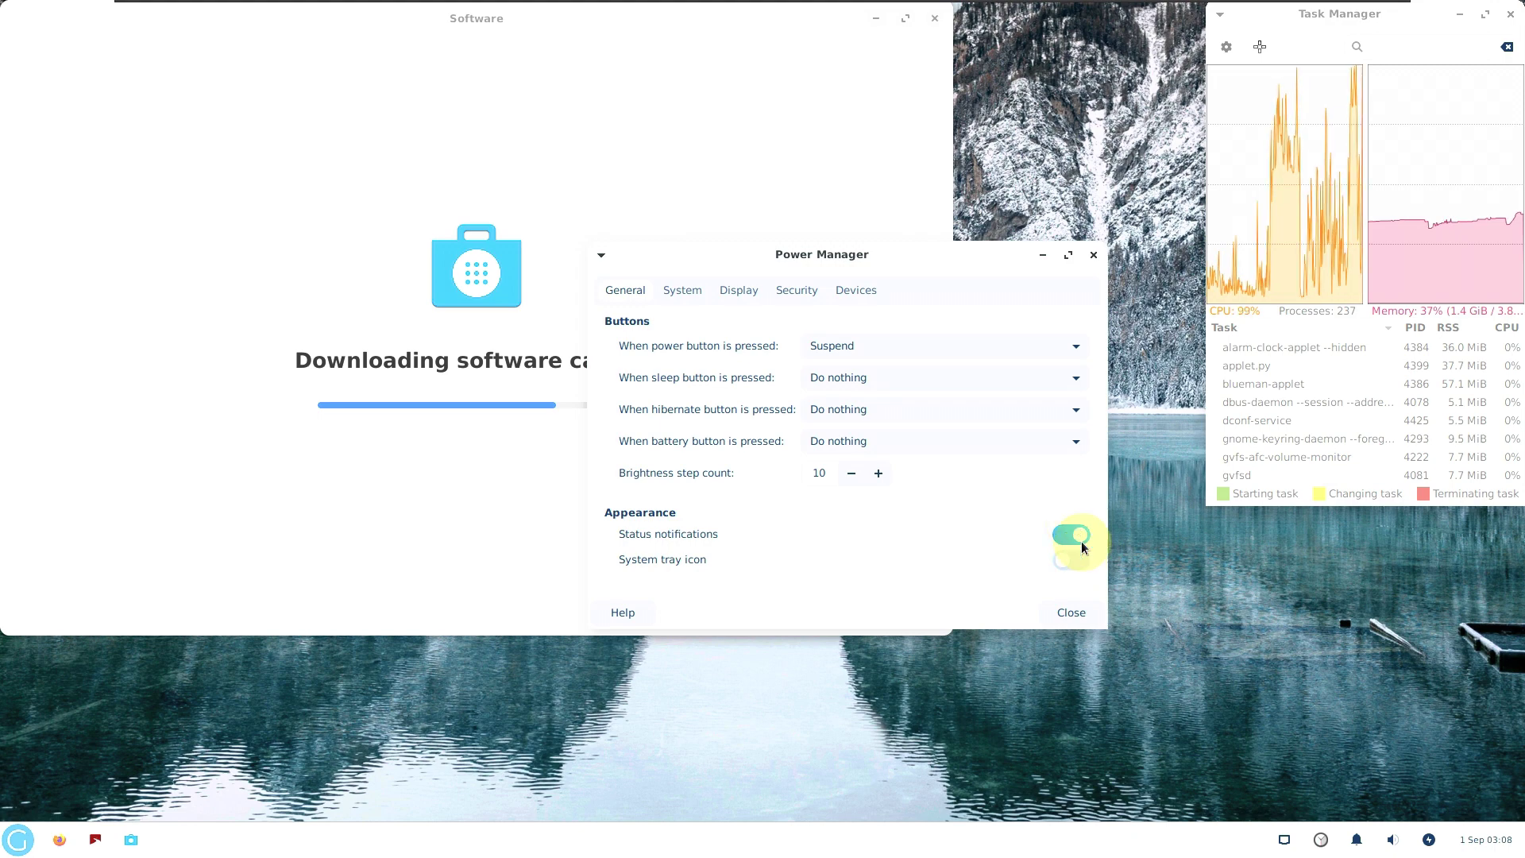
pyautogui.click(1068, 534)
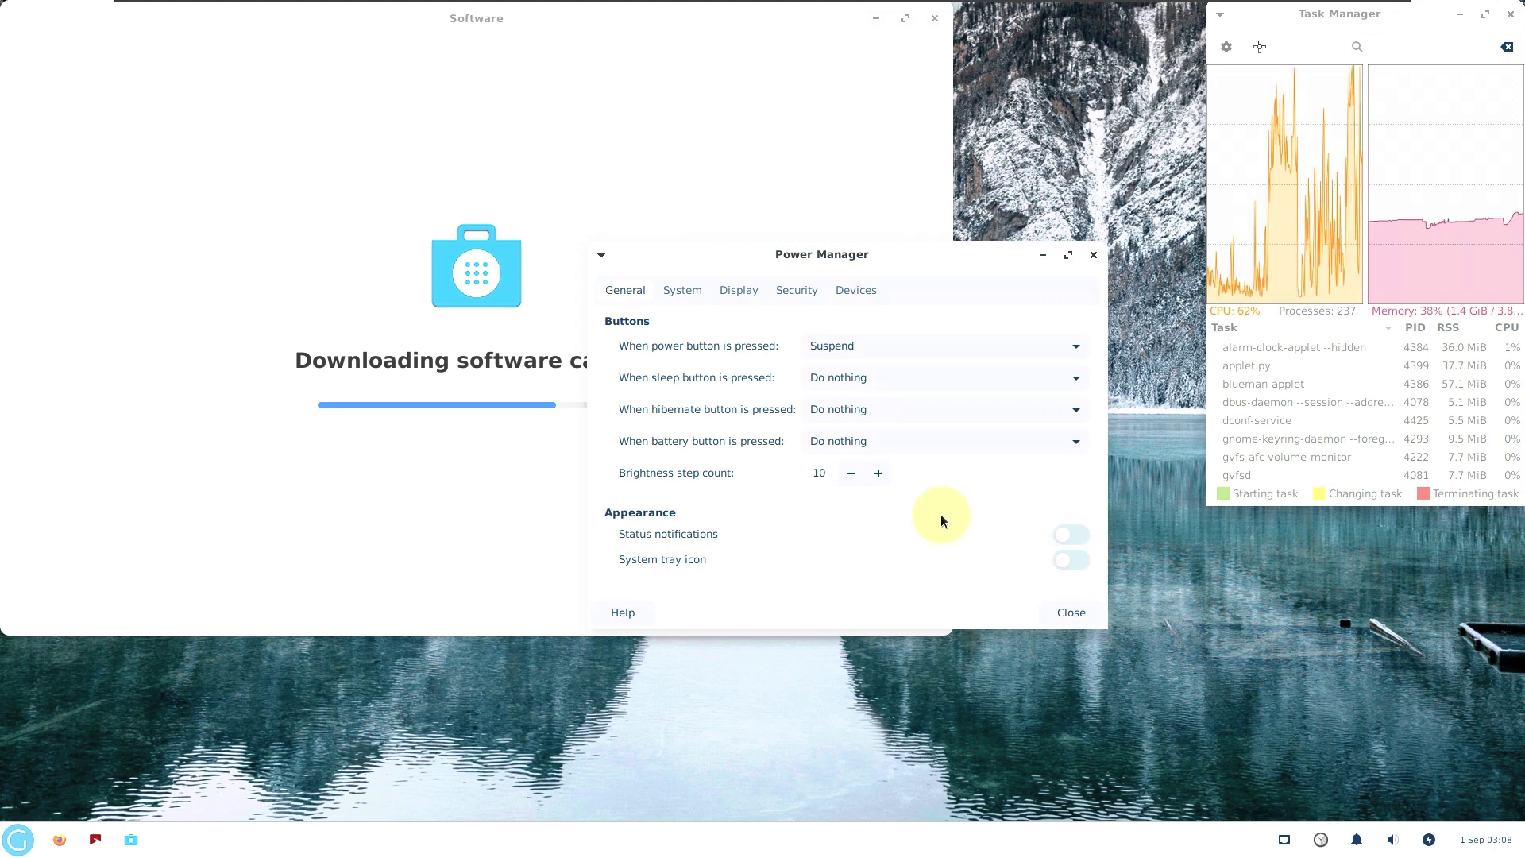
# - Browse the Power Manager pages, inspect the line power device details, and close it
pyautogui.click(683, 291)
pyautogui.click(744, 290)
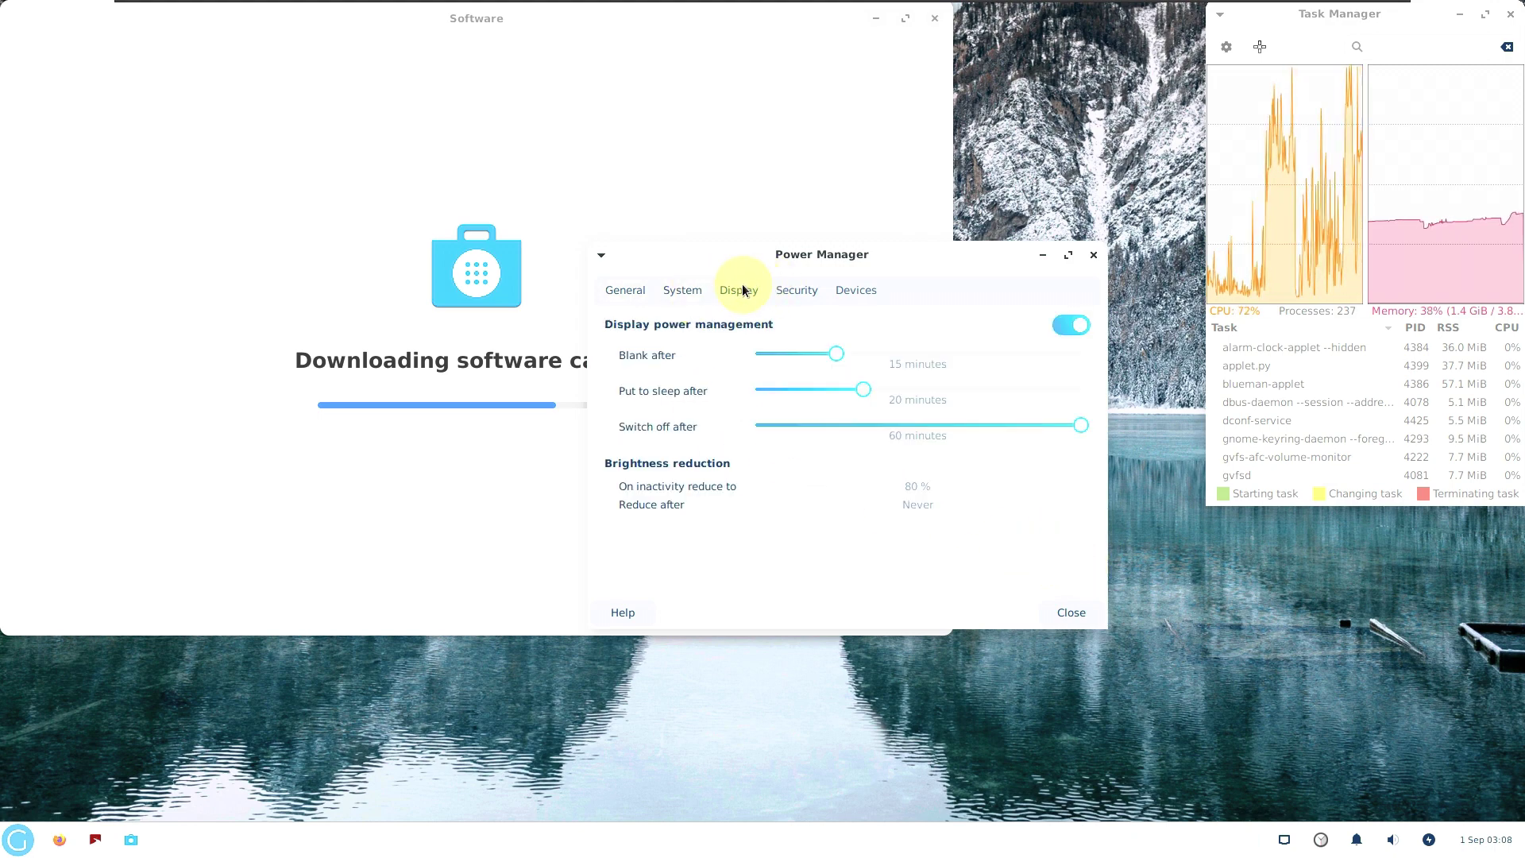
pyautogui.click(788, 286)
pyautogui.click(843, 291)
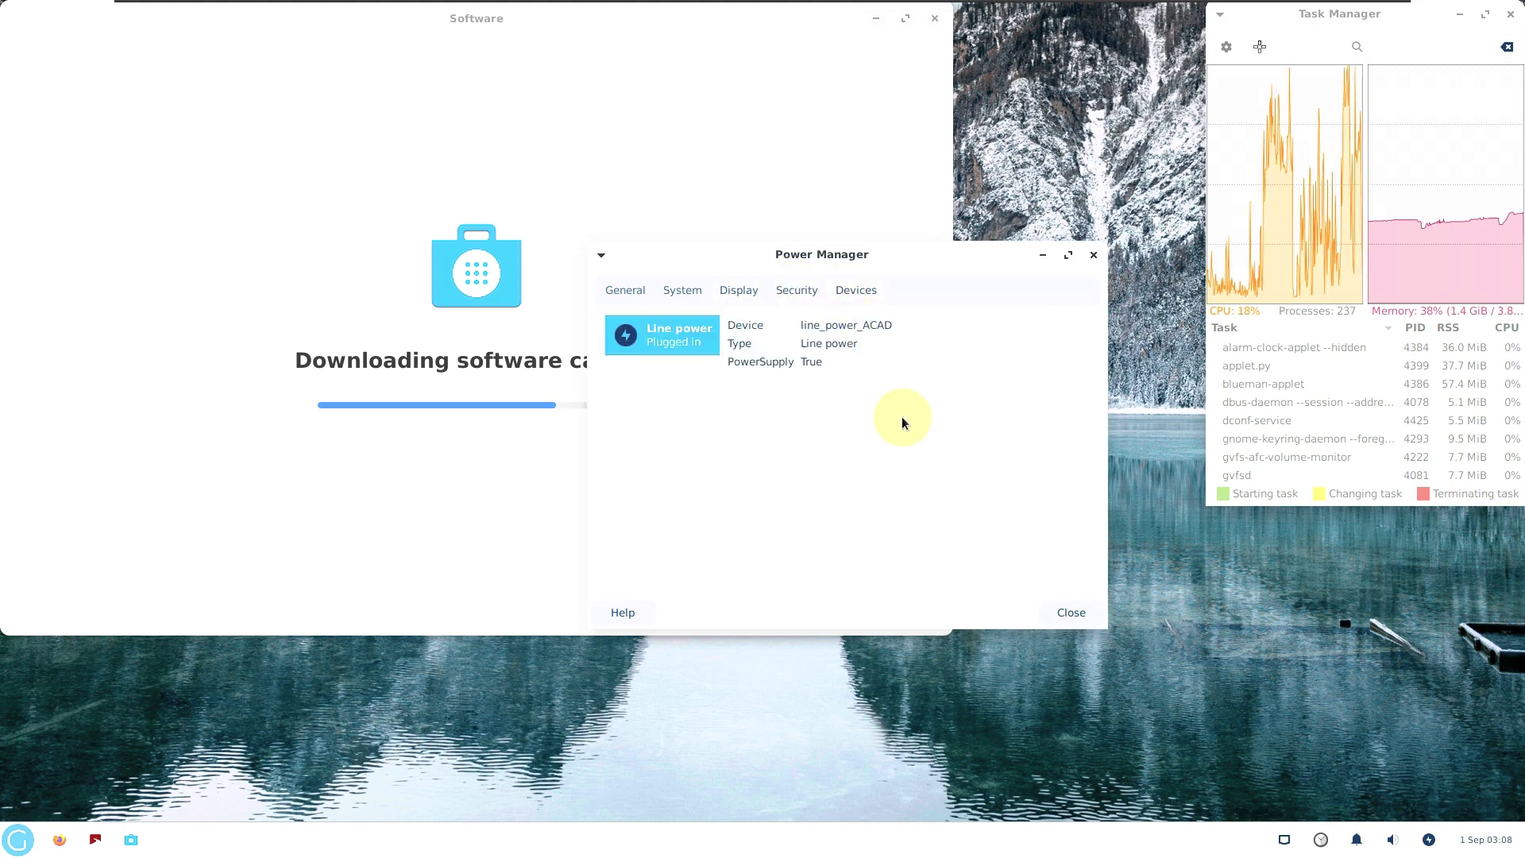
pyautogui.click(811, 361)
pyautogui.click(810, 343)
pyautogui.click(810, 324)
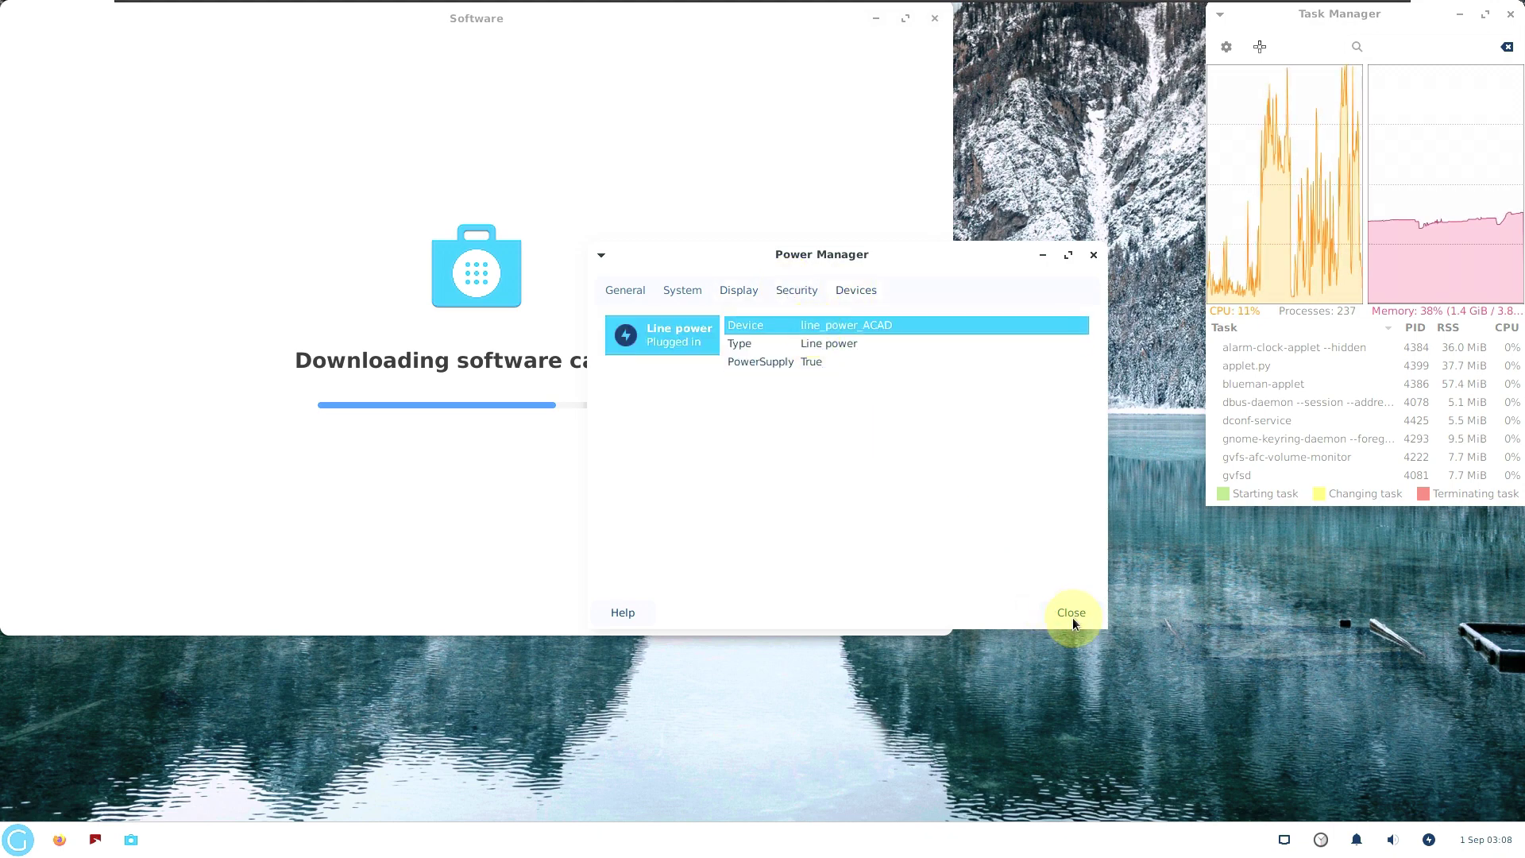
pyautogui.click(1071, 612)
# - Browse the notification settings: per-app options, the log, and network-manager-applet options
pyautogui.click(1396, 838)
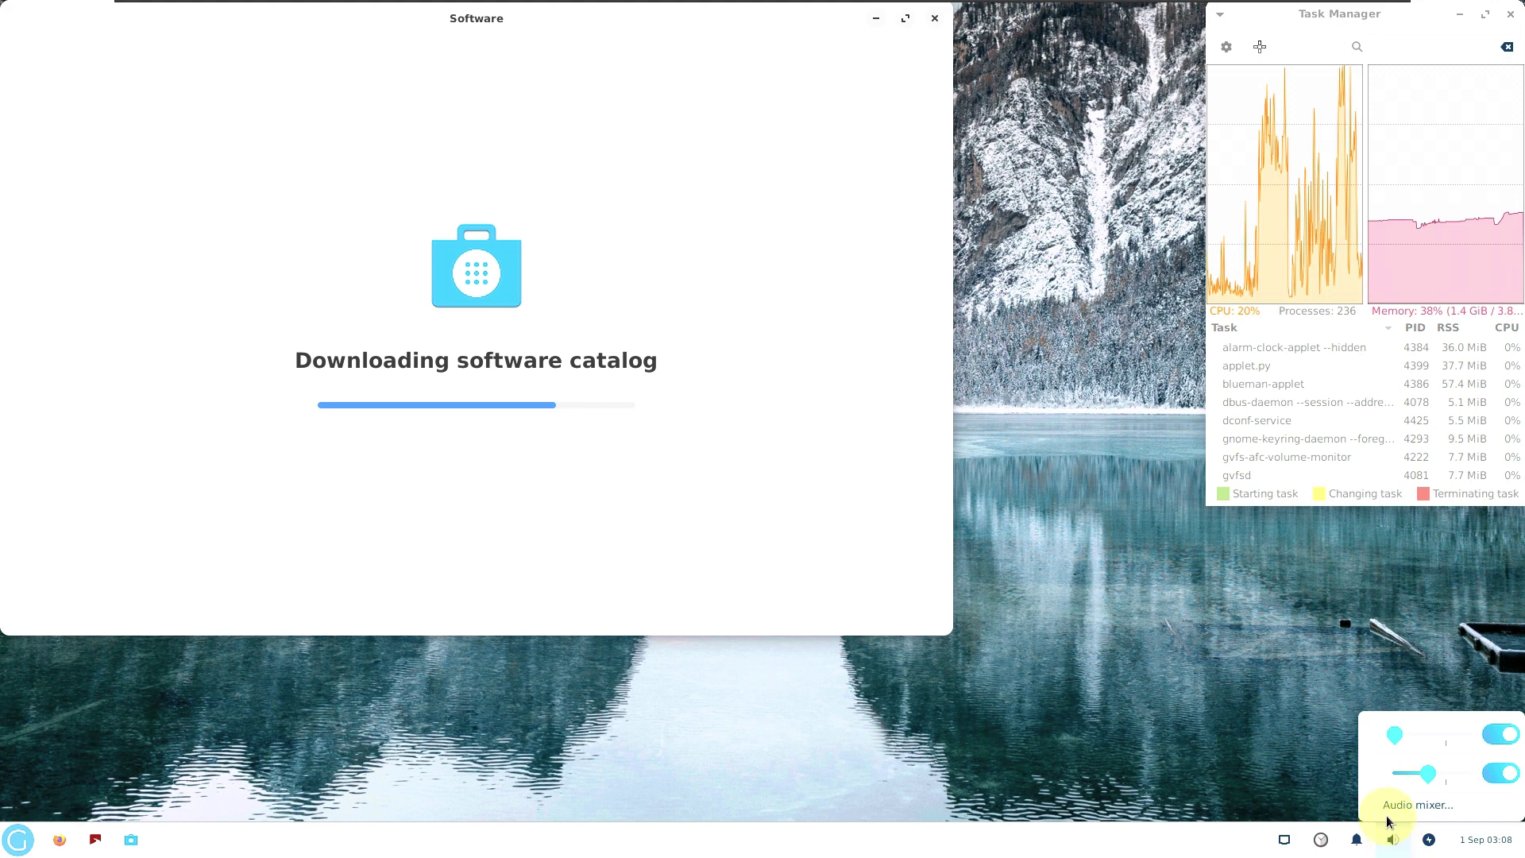
pyautogui.click(1358, 840)
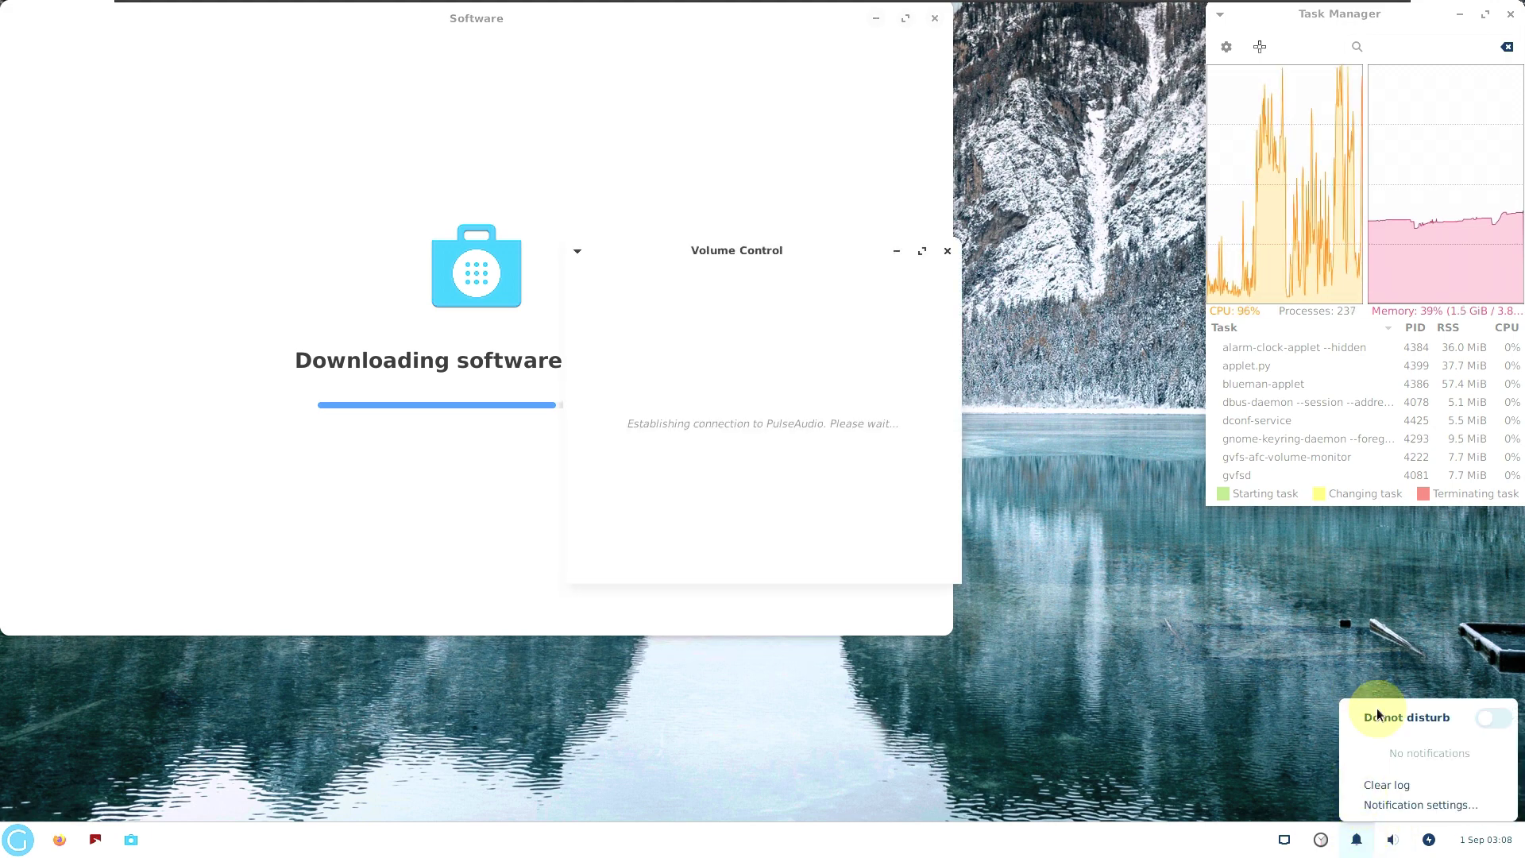
pyautogui.click(1415, 811)
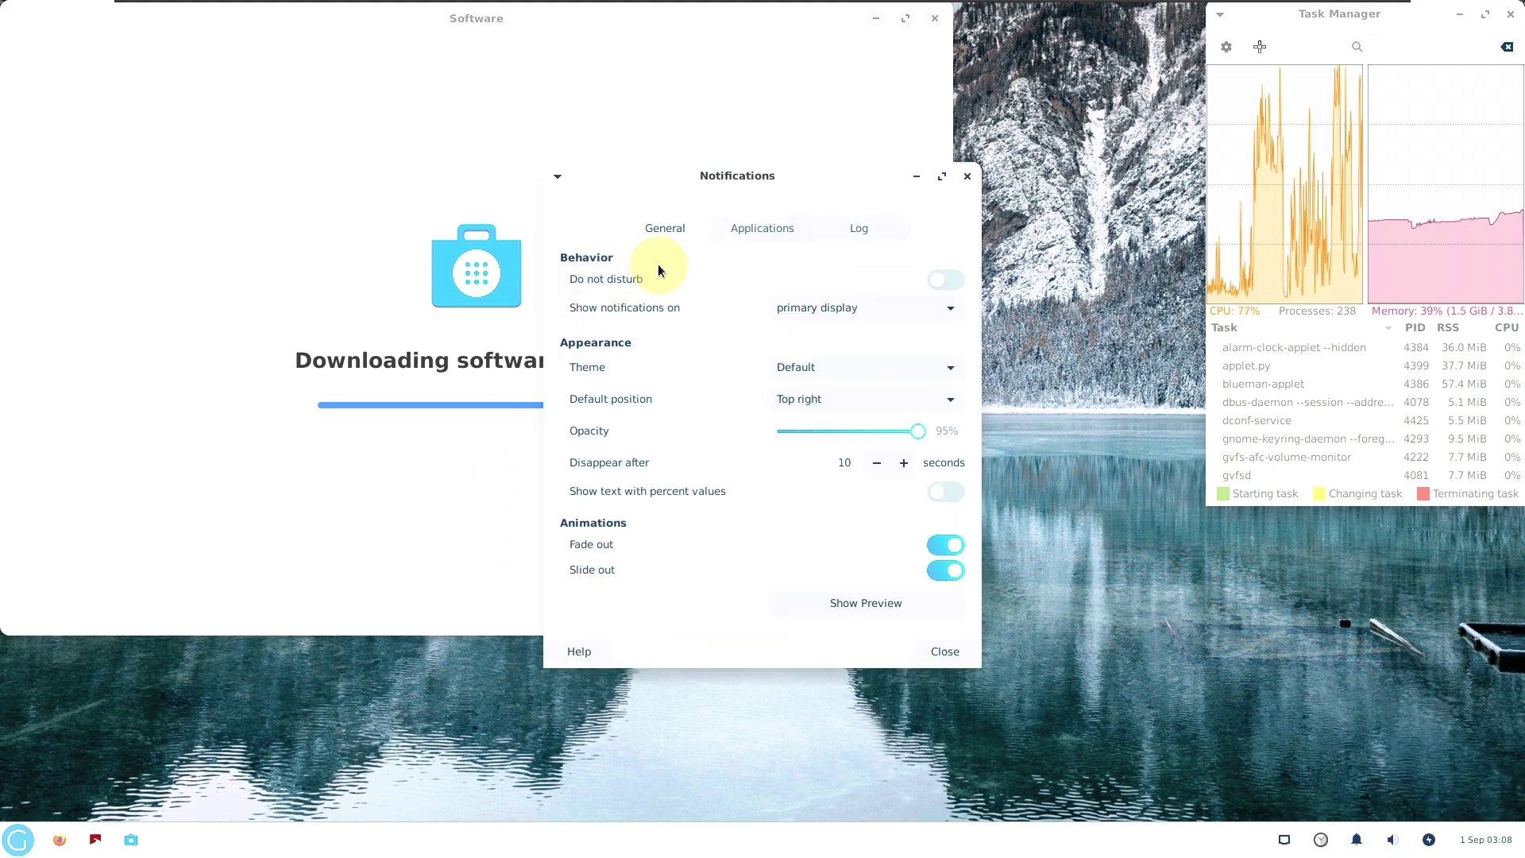
pyautogui.click(747, 232)
pyautogui.click(848, 230)
pyautogui.click(776, 228)
pyautogui.click(573, 283)
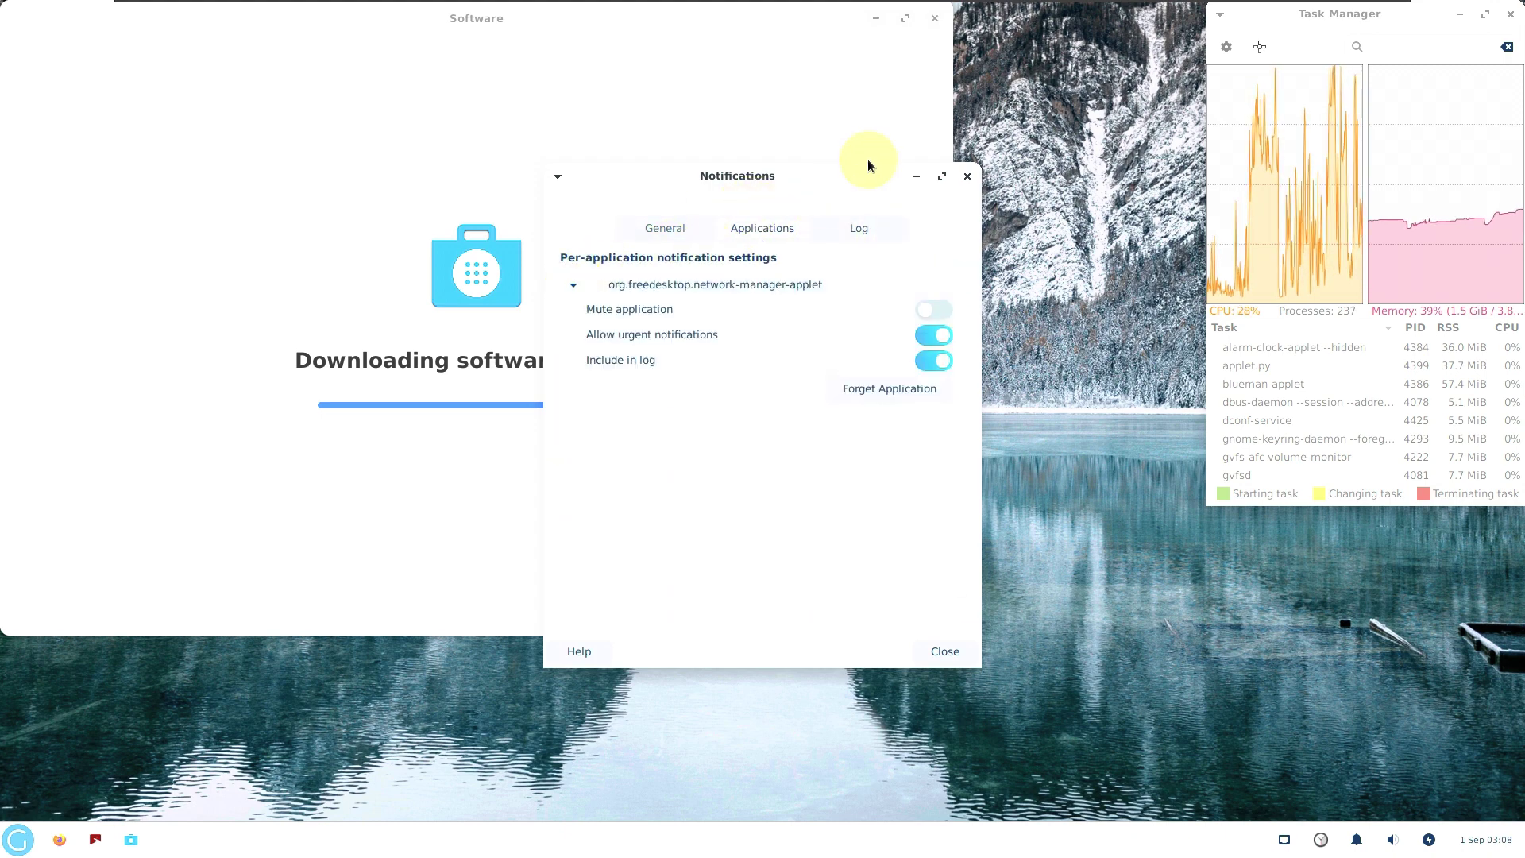
pyautogui.click(968, 176)
# - Review Volume Control's playback, recording, output, input and configuration pages, then close it
pyautogui.click(626, 280)
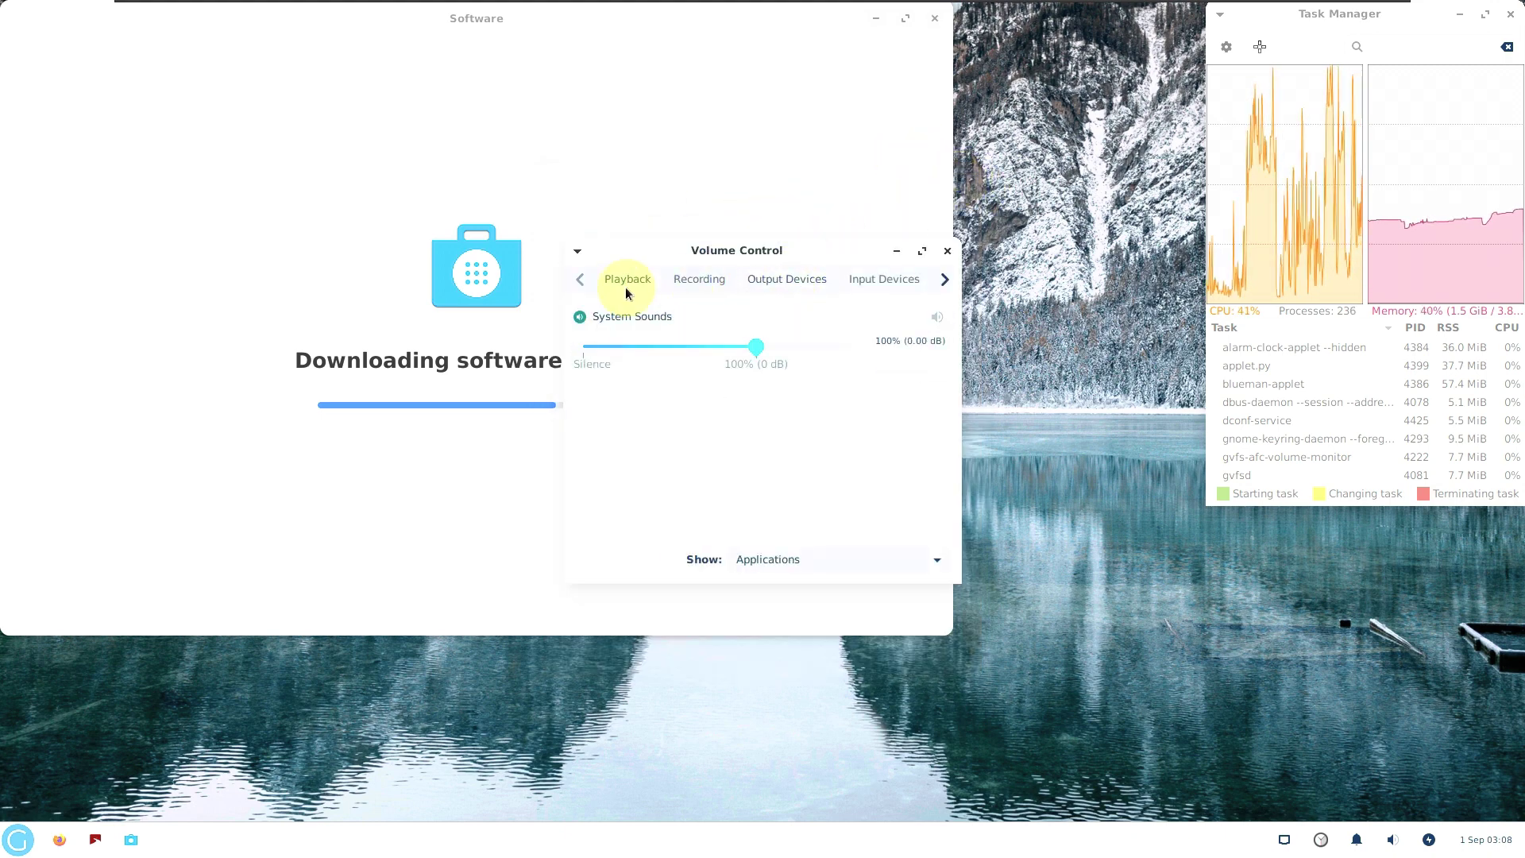
pyautogui.click(715, 284)
pyautogui.click(799, 278)
pyautogui.click(862, 282)
pyautogui.click(951, 281)
pyautogui.click(890, 282)
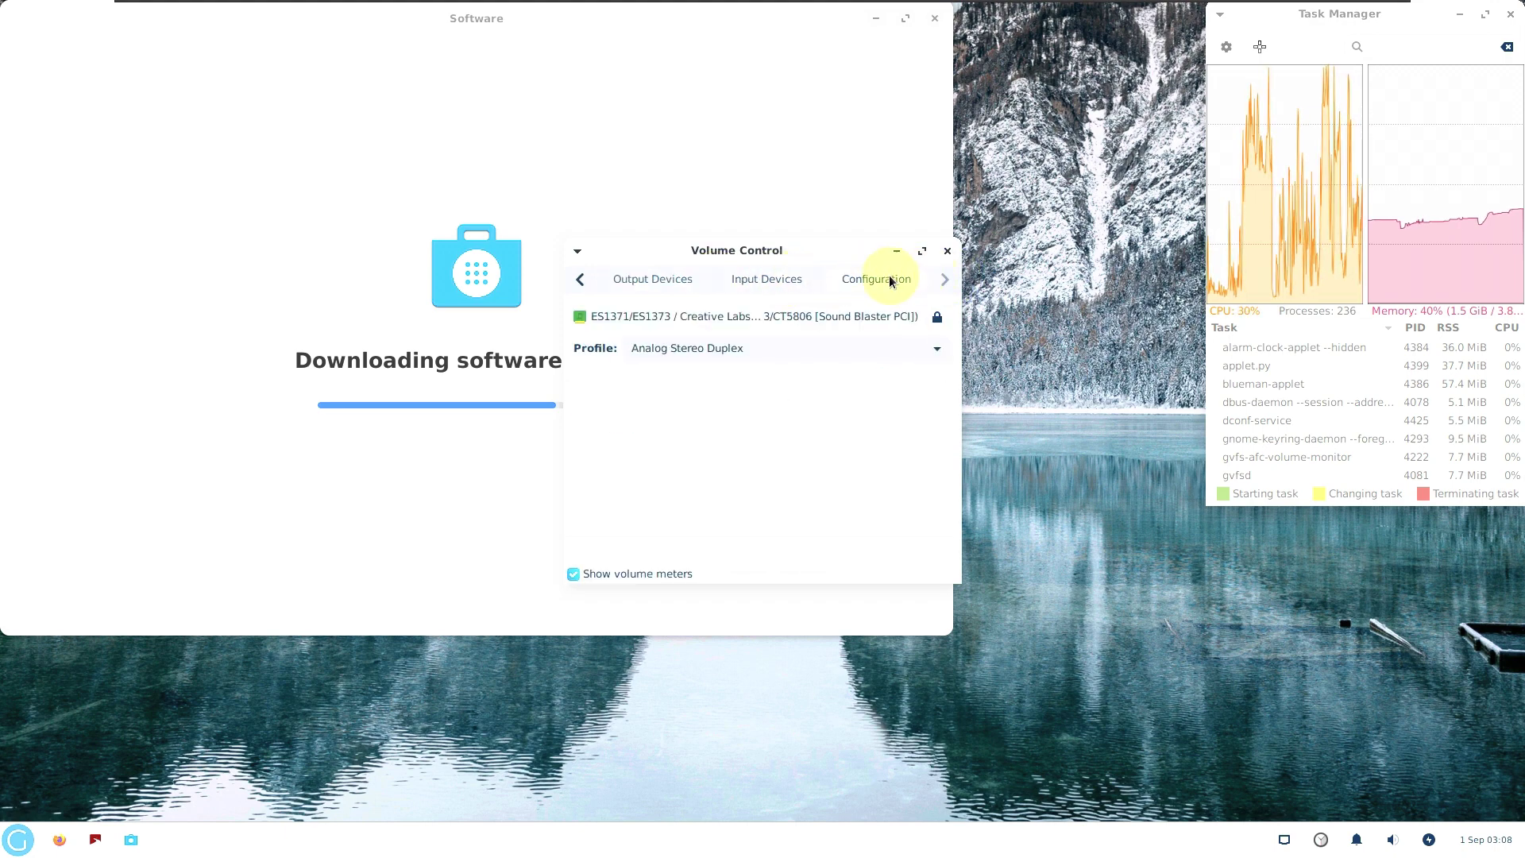
pyautogui.click(947, 253)
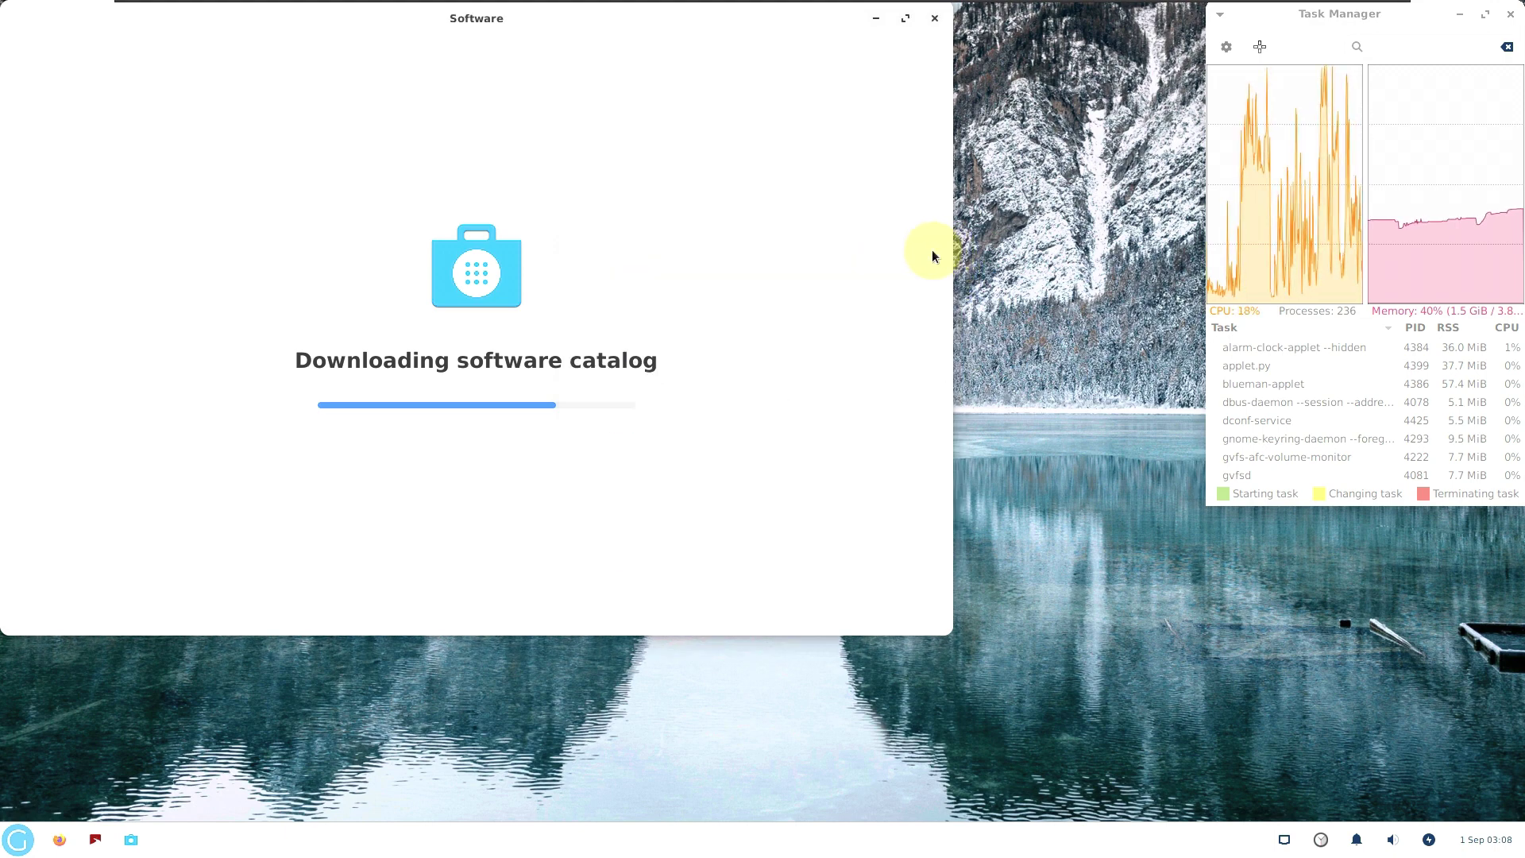
# - Disconnect and reconnect Wired connection 1 from the network tray menu
pyautogui.click(1285, 839)
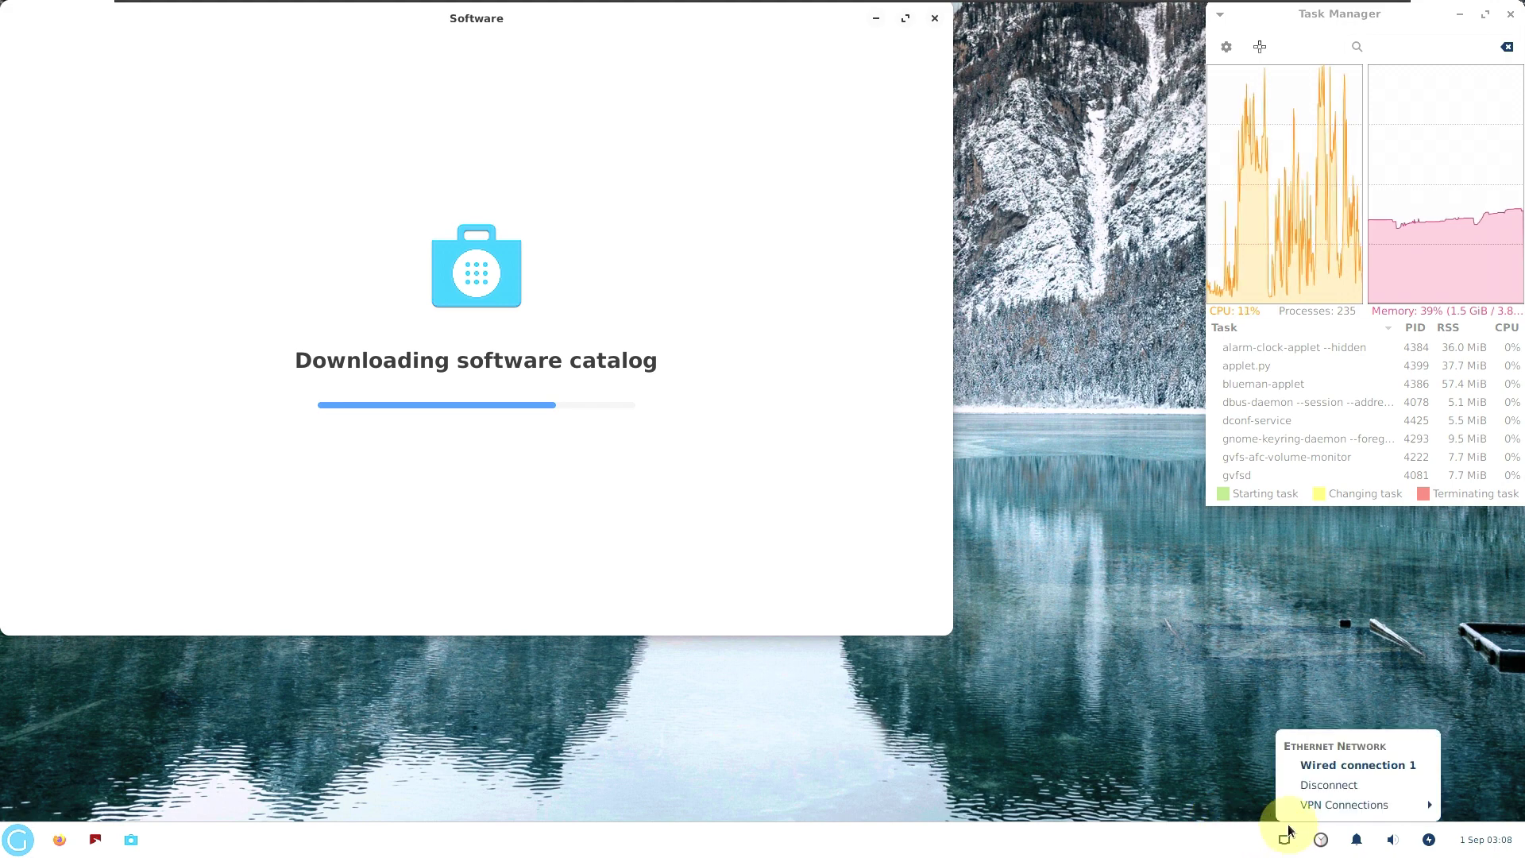
pyautogui.click(1290, 766)
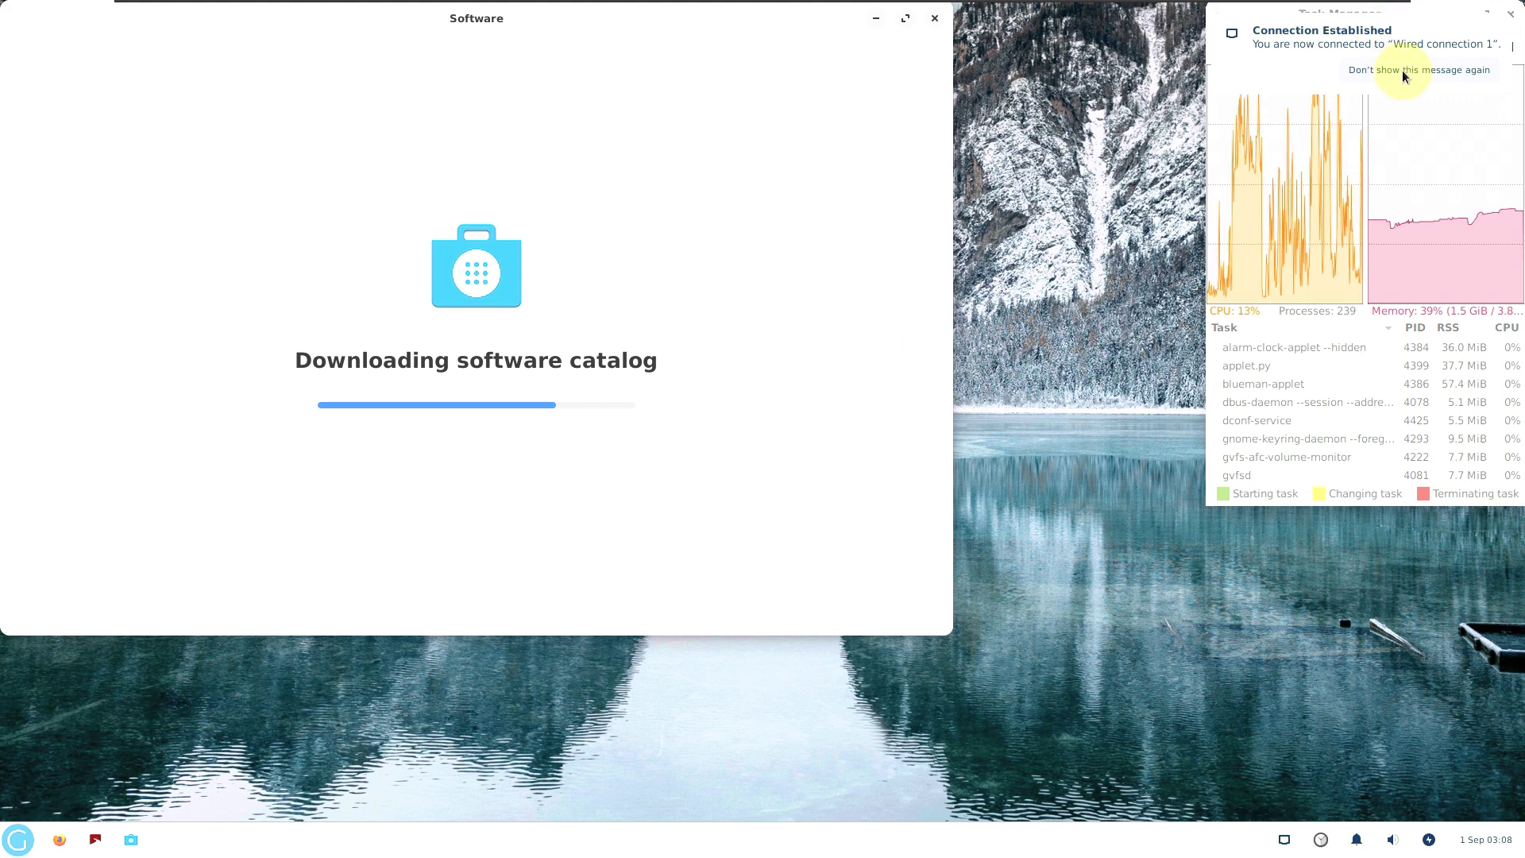
pyautogui.click(1285, 839)
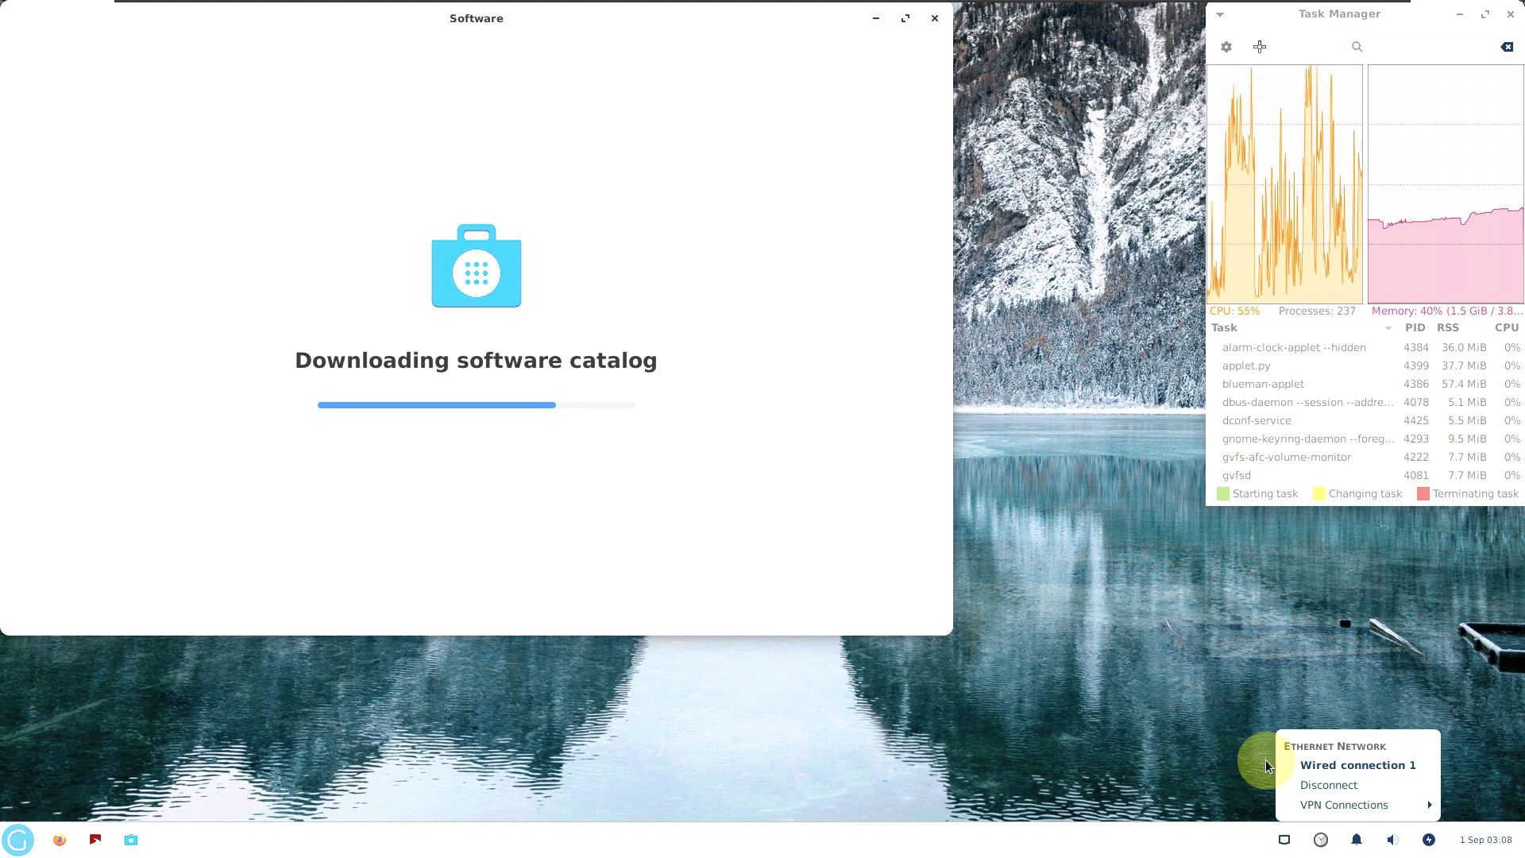
pyautogui.click(1226, 752)
pyautogui.click(1285, 840)
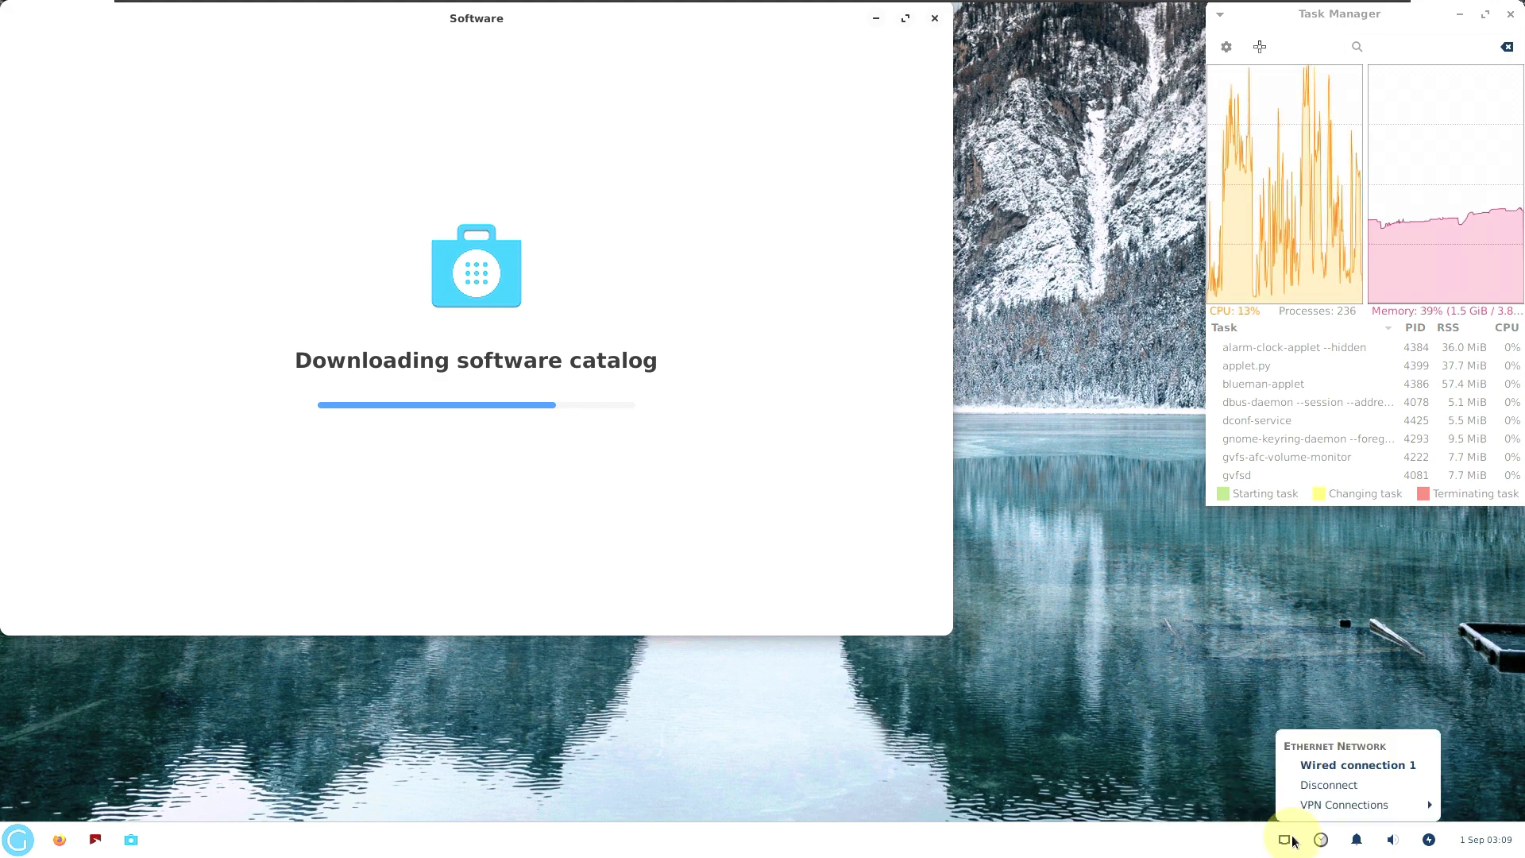
pyautogui.click(1299, 767)
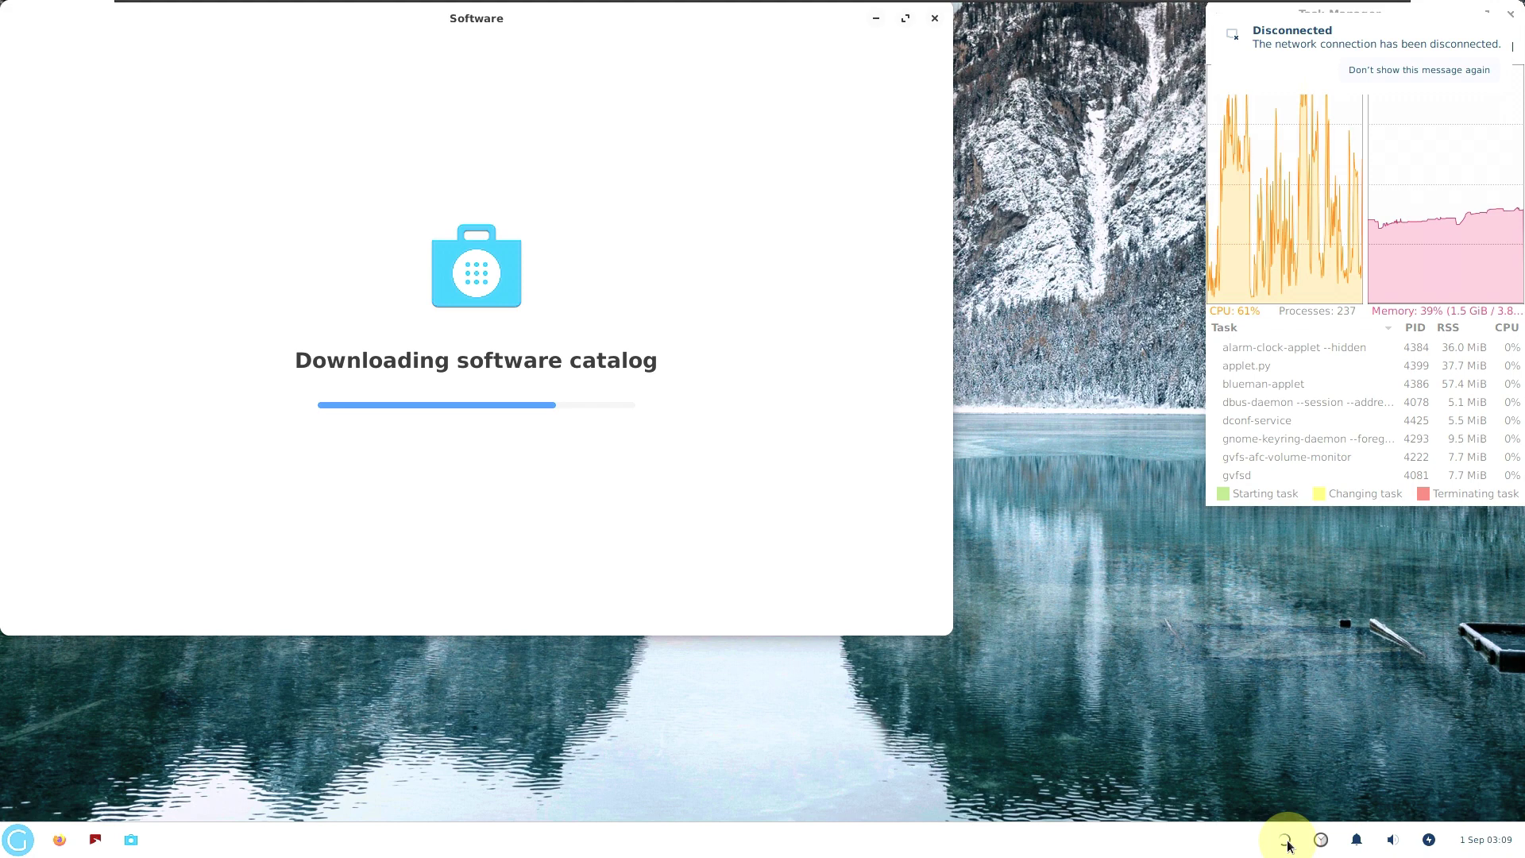
pyautogui.click(1285, 839)
# - Show the About Alarm Clock dialog from the alarm-clock tray menu
pyautogui.click(1122, 764)
pyautogui.click(1320, 839)
pyautogui.click(1332, 779)
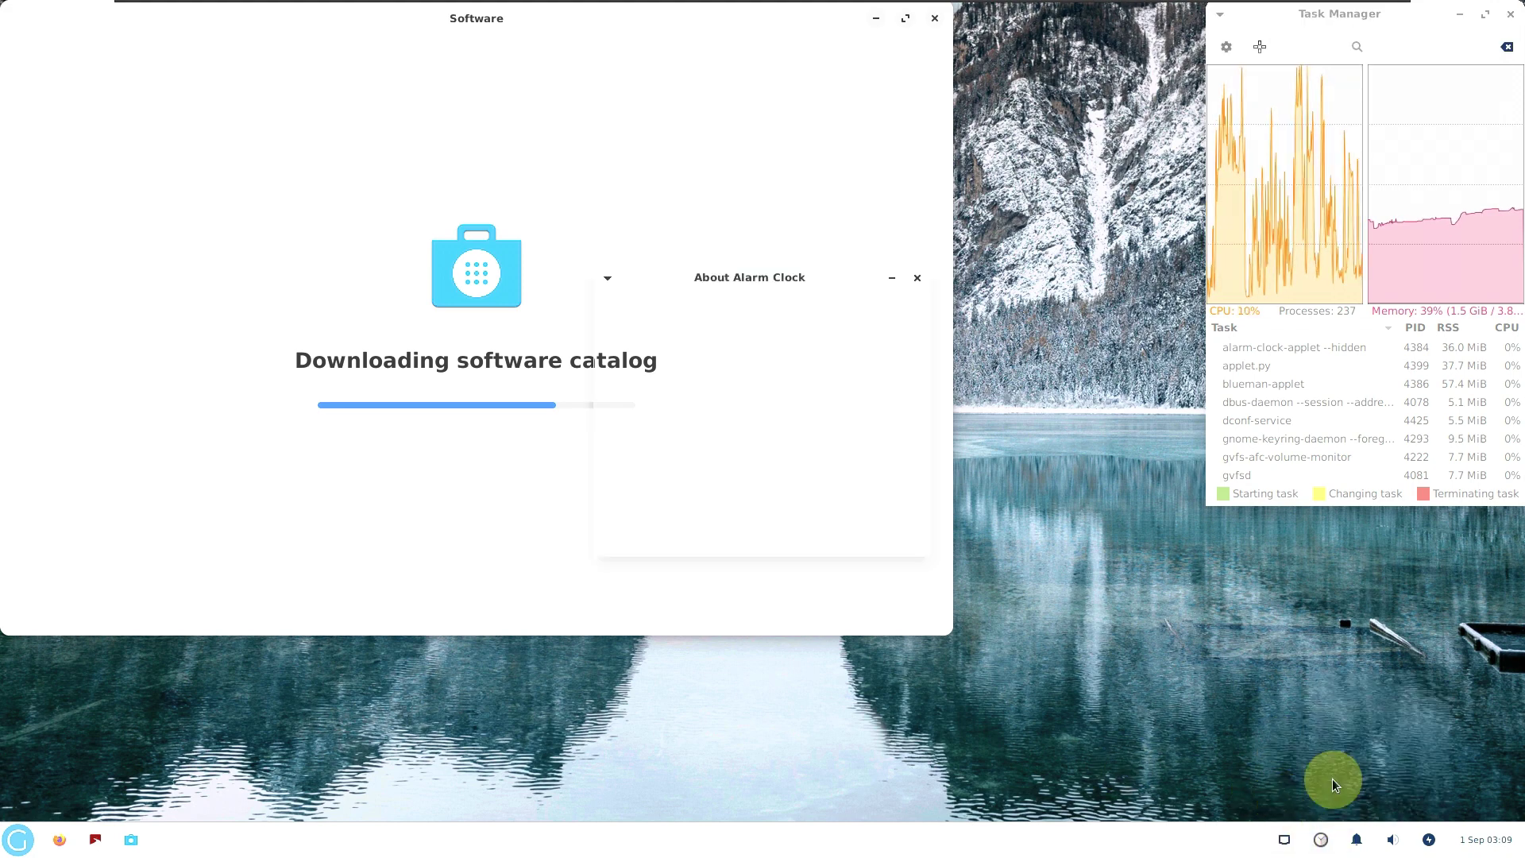
pyautogui.click(902, 539)
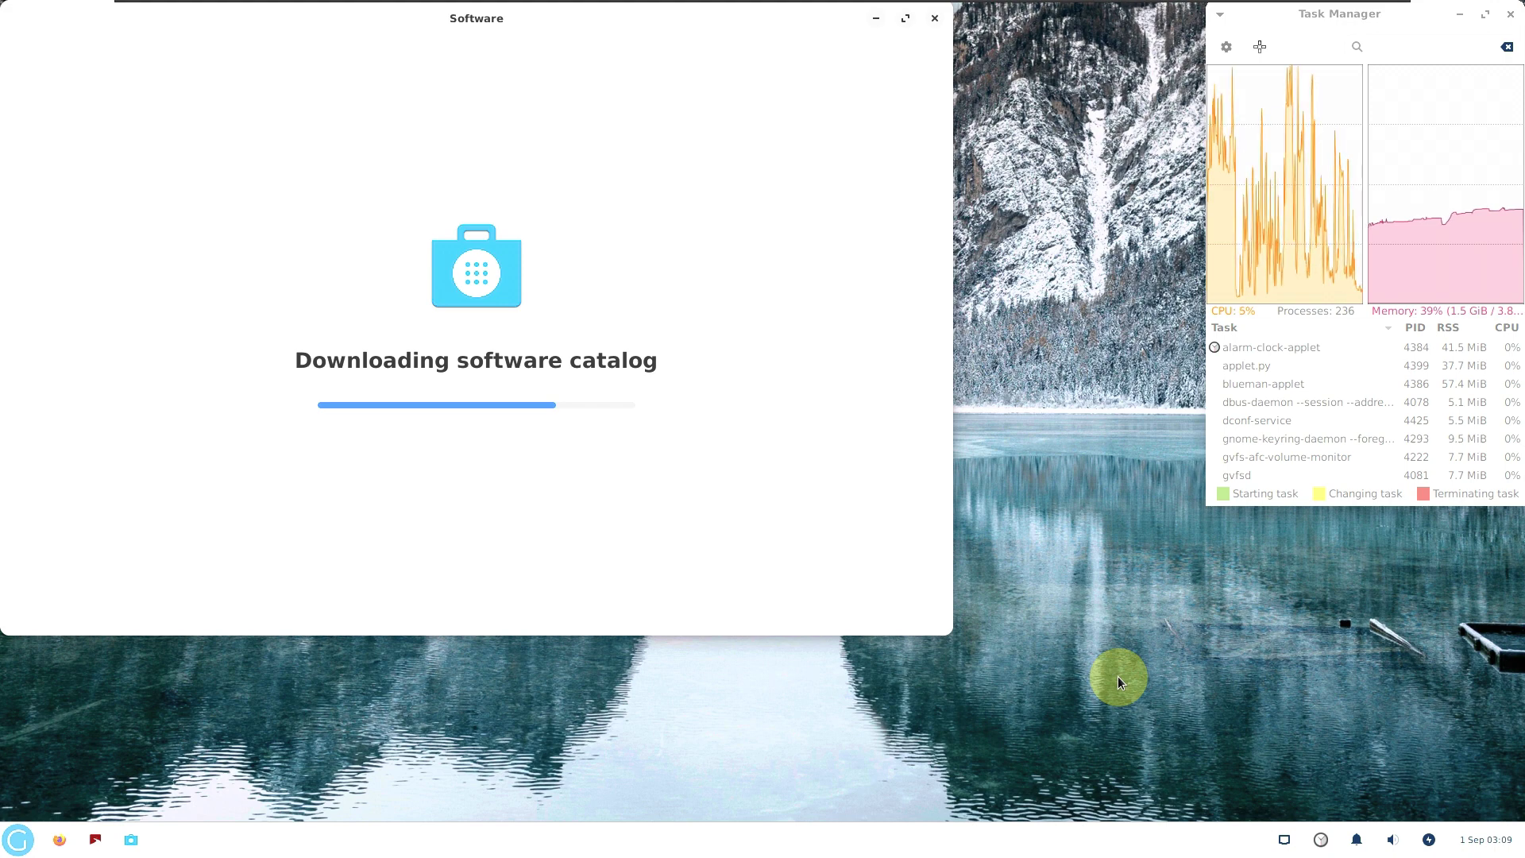
# - Show the panel's About dialog and open Panel Preferences from the panel context menu
pyautogui.rightClick(901, 827)
pyautogui.moveTo(953, 803)
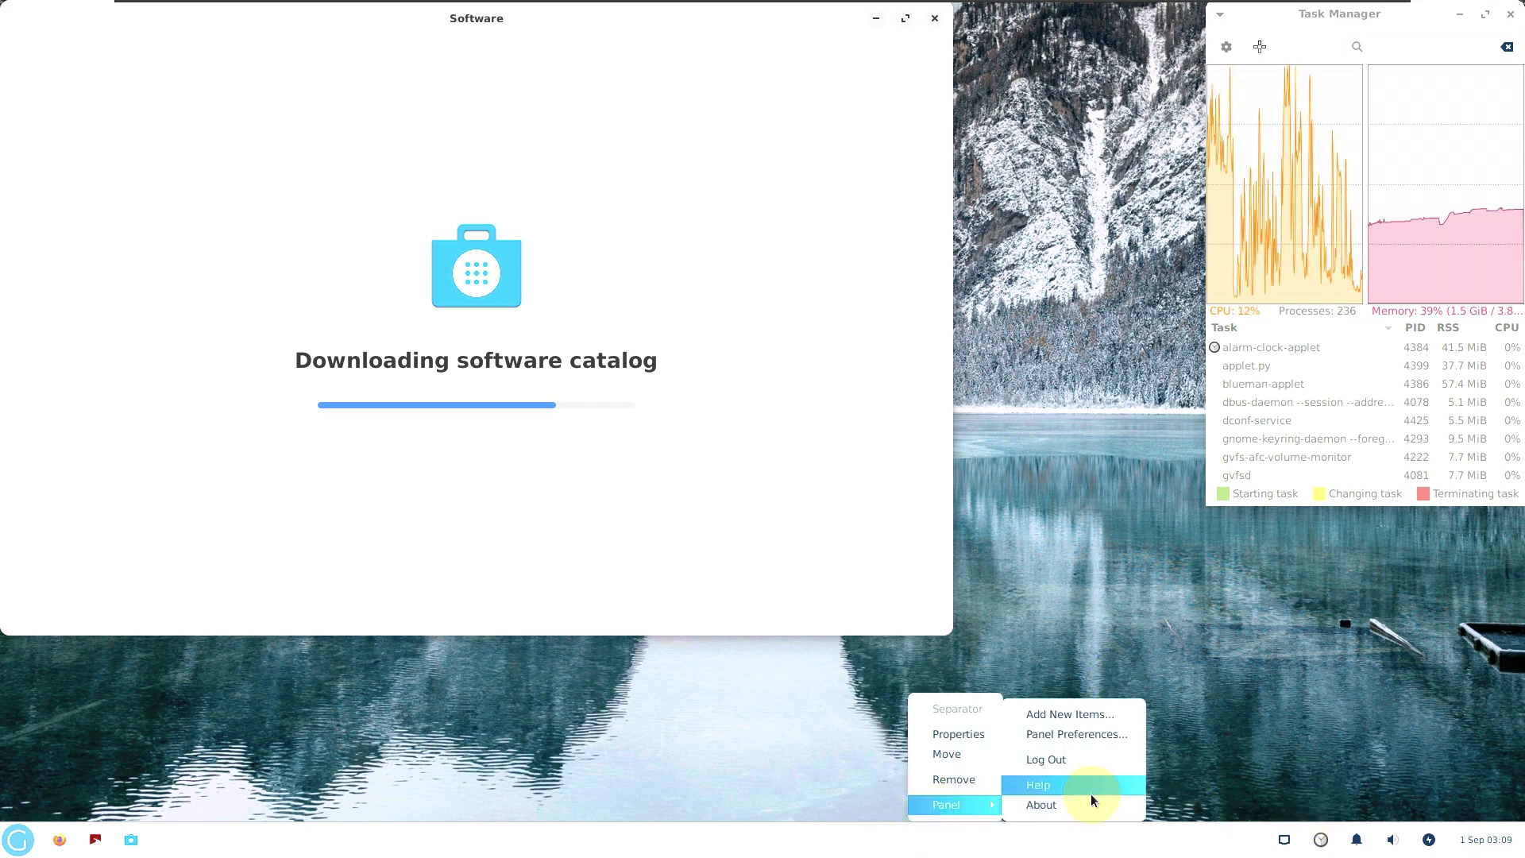
pyautogui.click(1045, 803)
pyautogui.rightClick(901, 840)
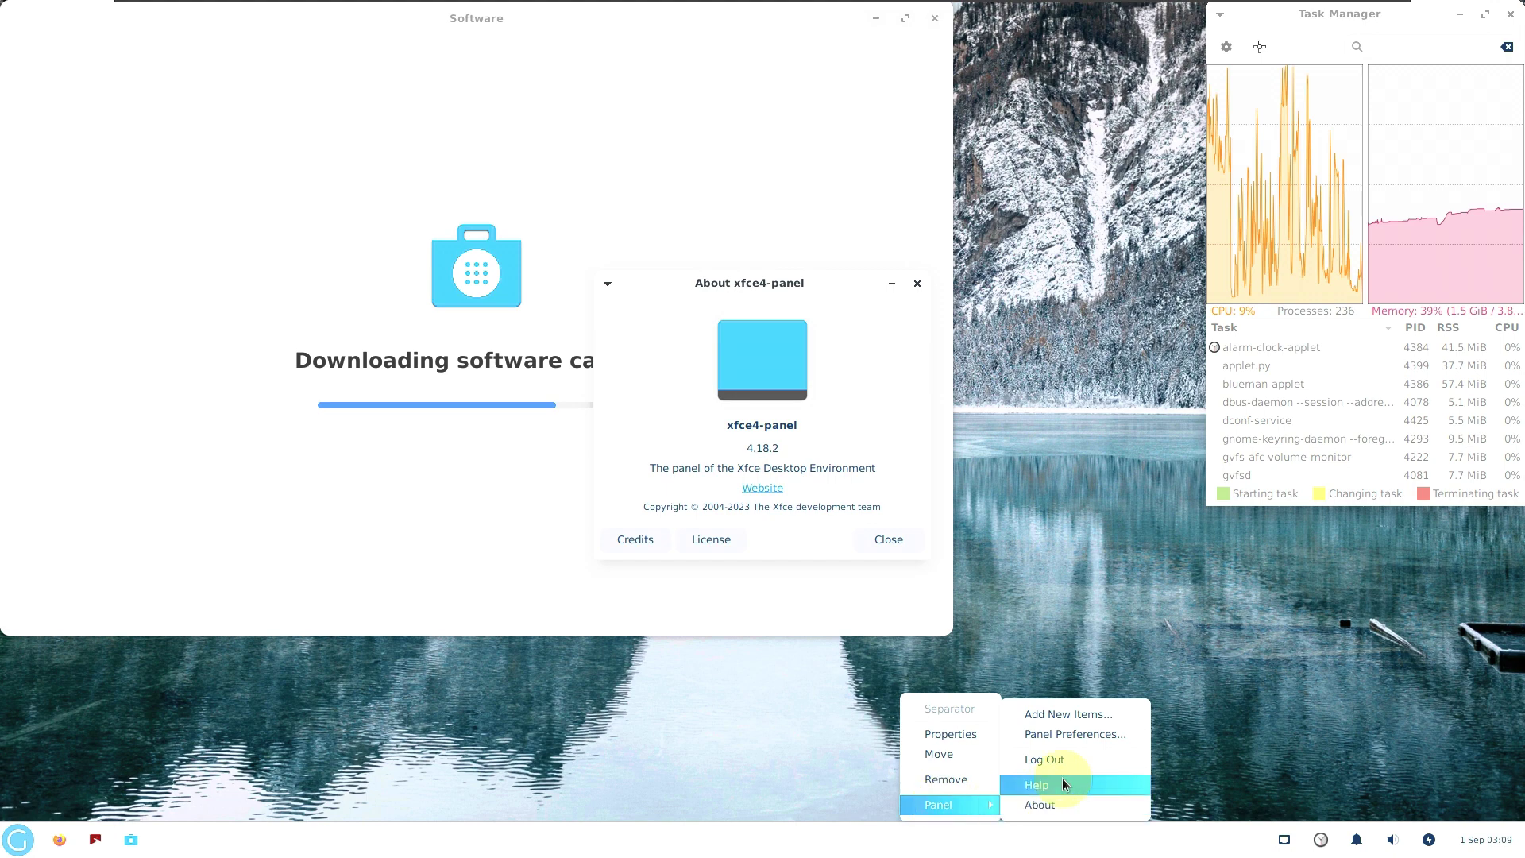
pyautogui.click(1072, 735)
# - Open the separator's properties, keep its style Transparent, and close the panel About dialog
pyautogui.rightClick(1033, 844)
pyautogui.click(1070, 732)
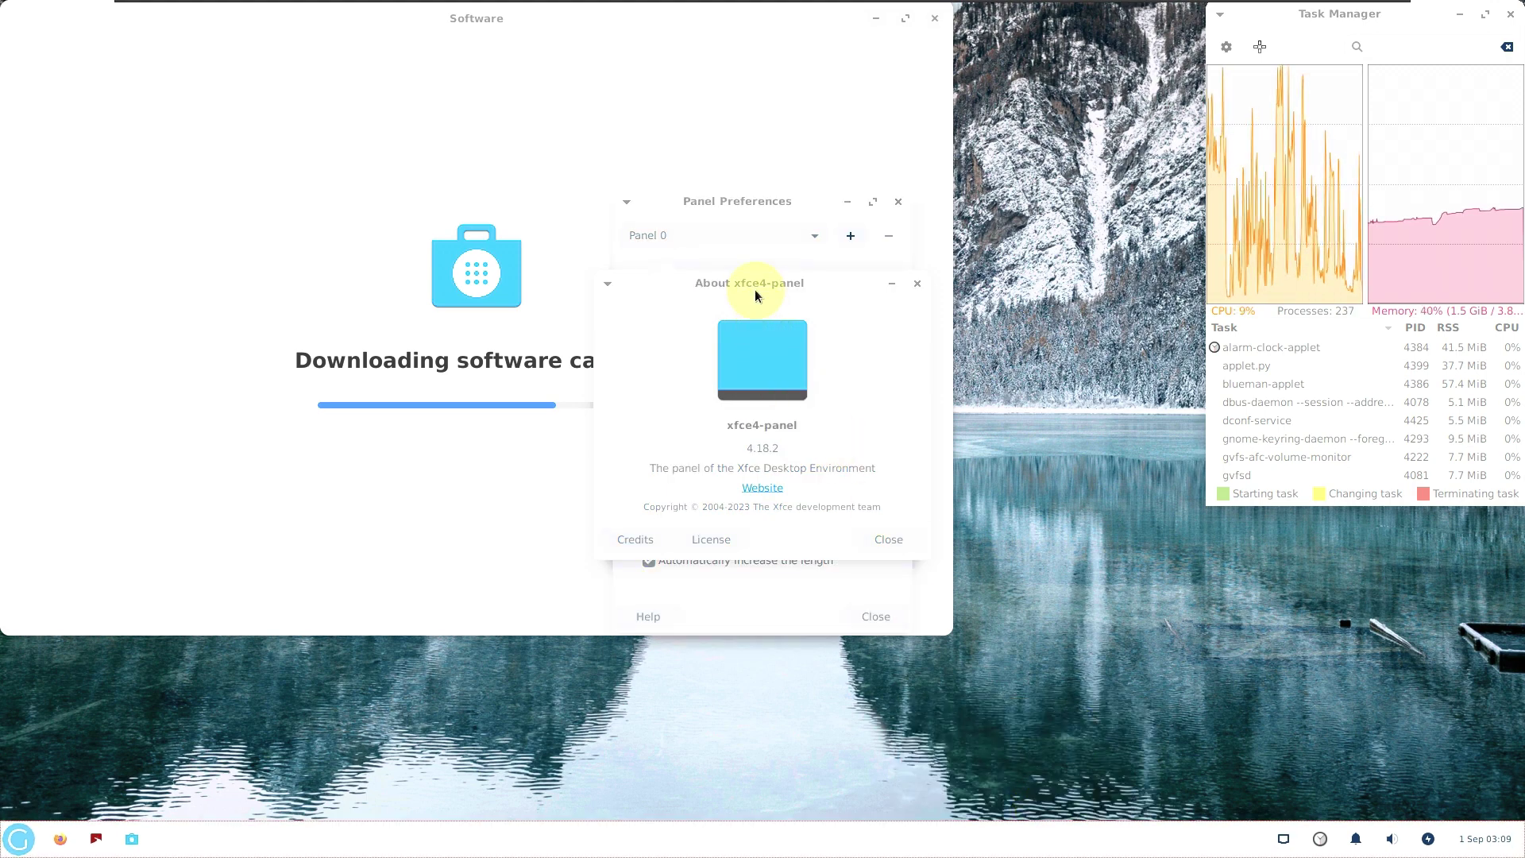
pyautogui.moveTo(750, 283); pyautogui.dragTo(990, 331)
pyautogui.click(1125, 592)
pyautogui.click(782, 404)
pyautogui.click(777, 410)
pyautogui.click(812, 466)
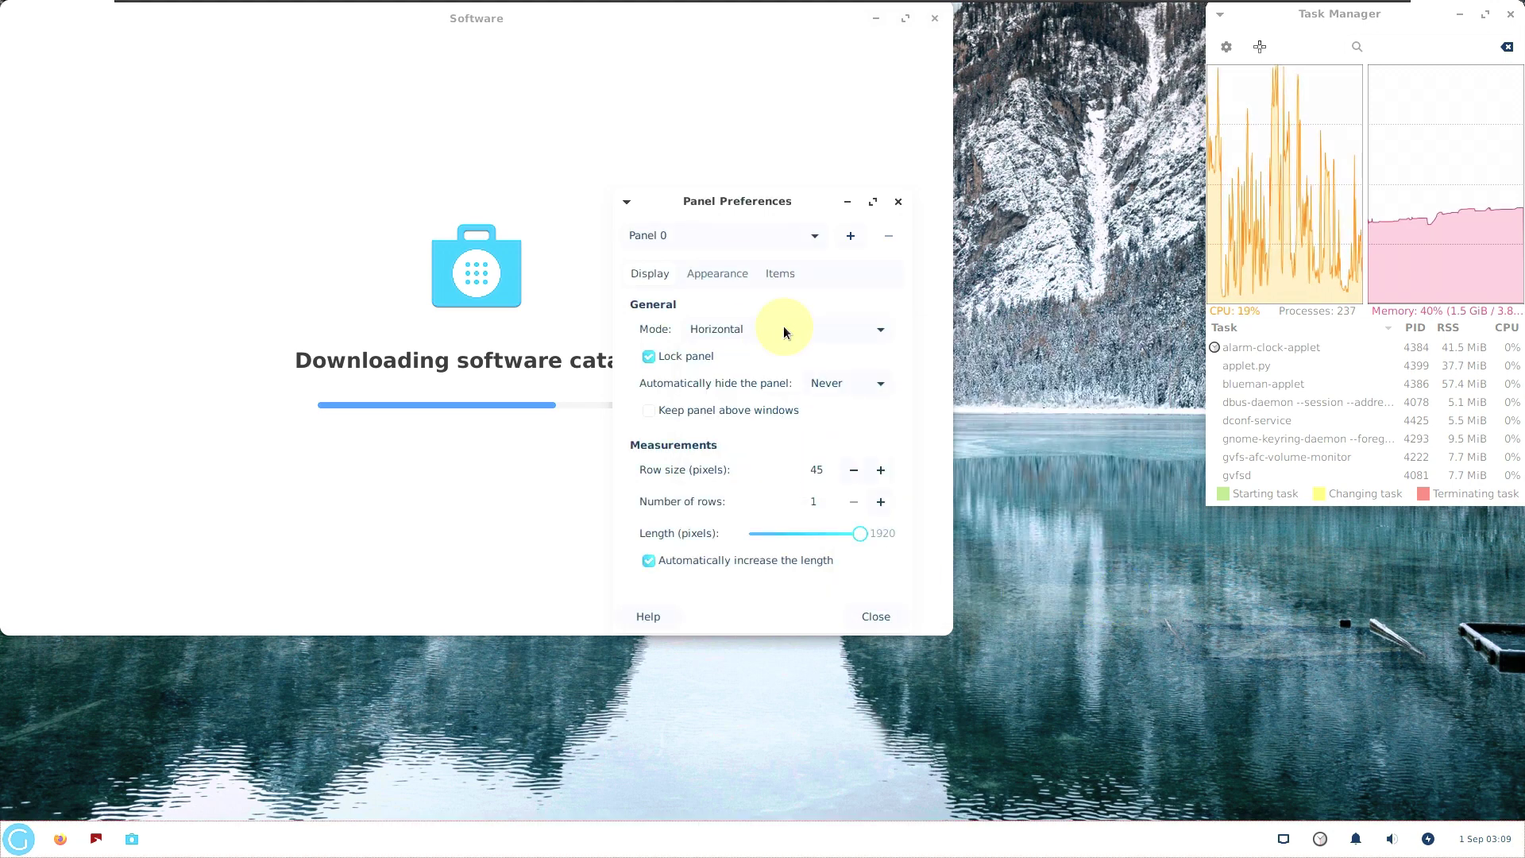
# - Look over the panel's Appearance and Items tabs, then close Panel Preferences
pyautogui.click(733, 274)
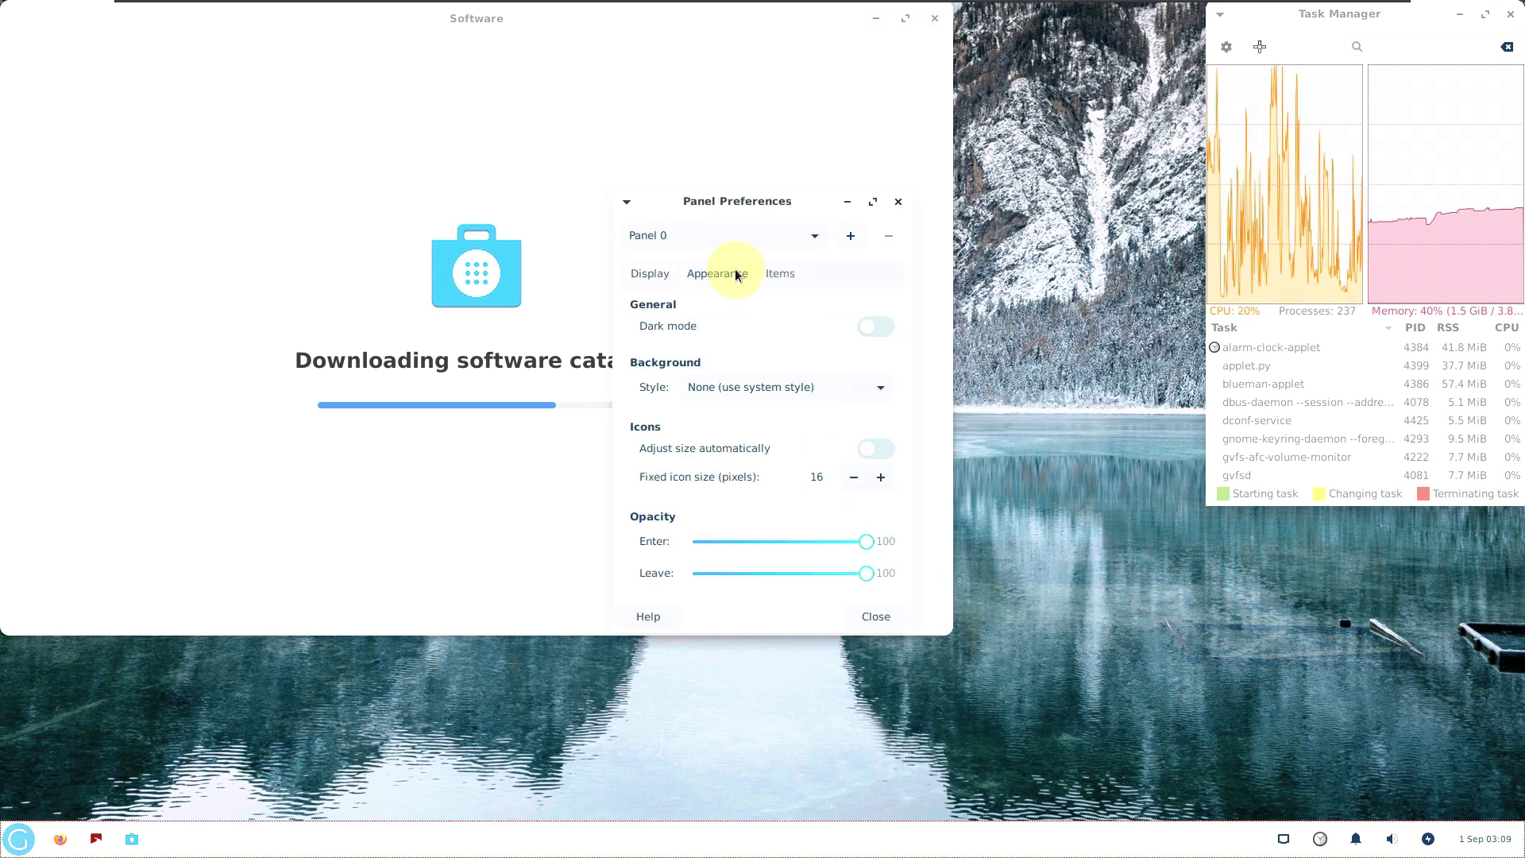
pyautogui.click(777, 273)
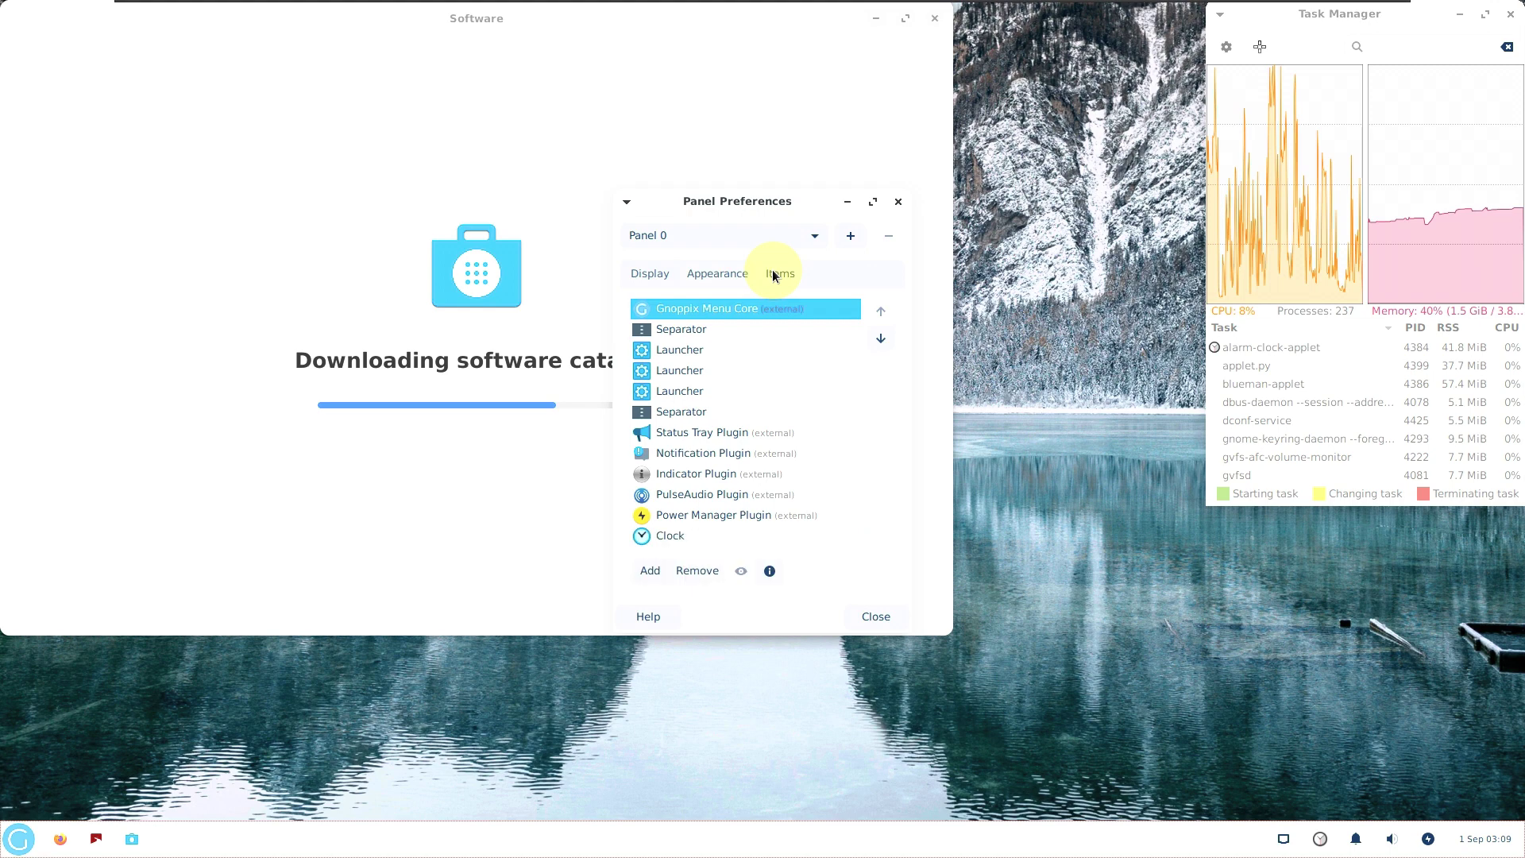
pyautogui.click(874, 615)
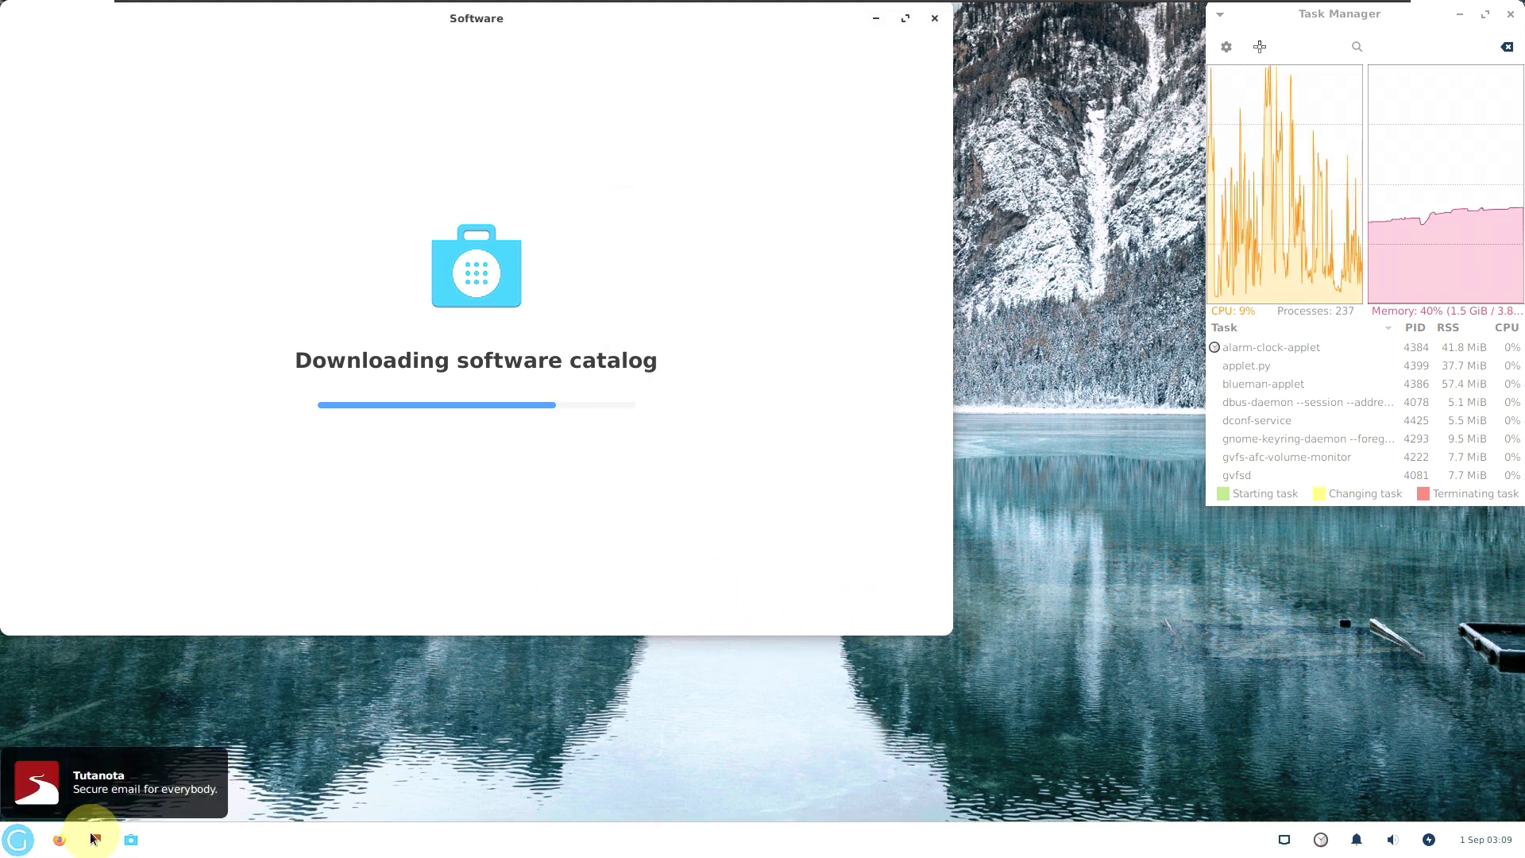
# - Browse the Accessories category of the application menu, scrolling down to Xfburn
pyautogui.click(4, 839)
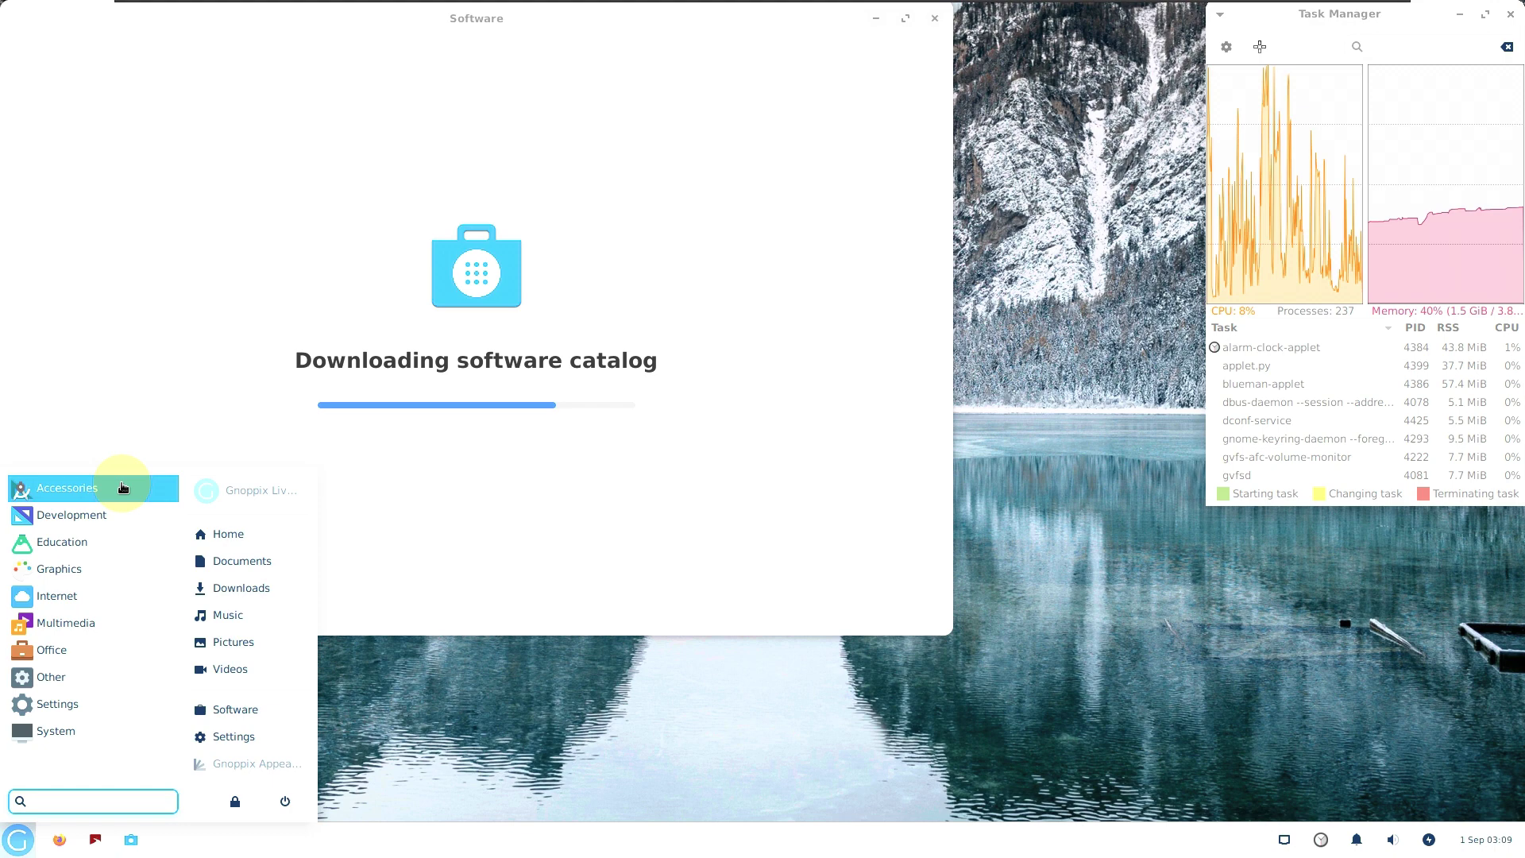
pyautogui.click(123, 487)
pyautogui.click(78, 767)
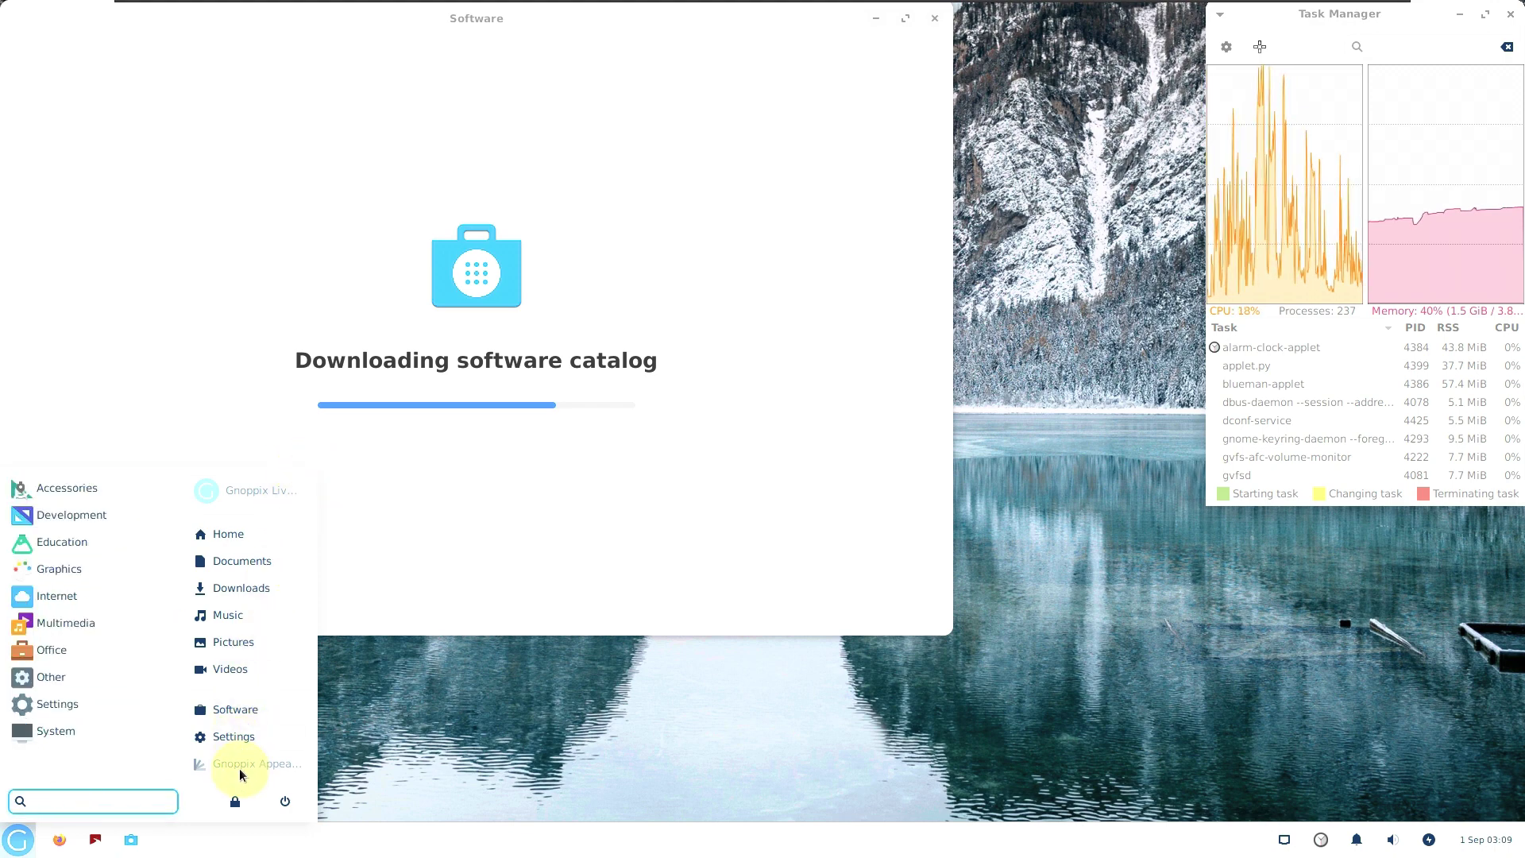
pyautogui.click(230, 707)
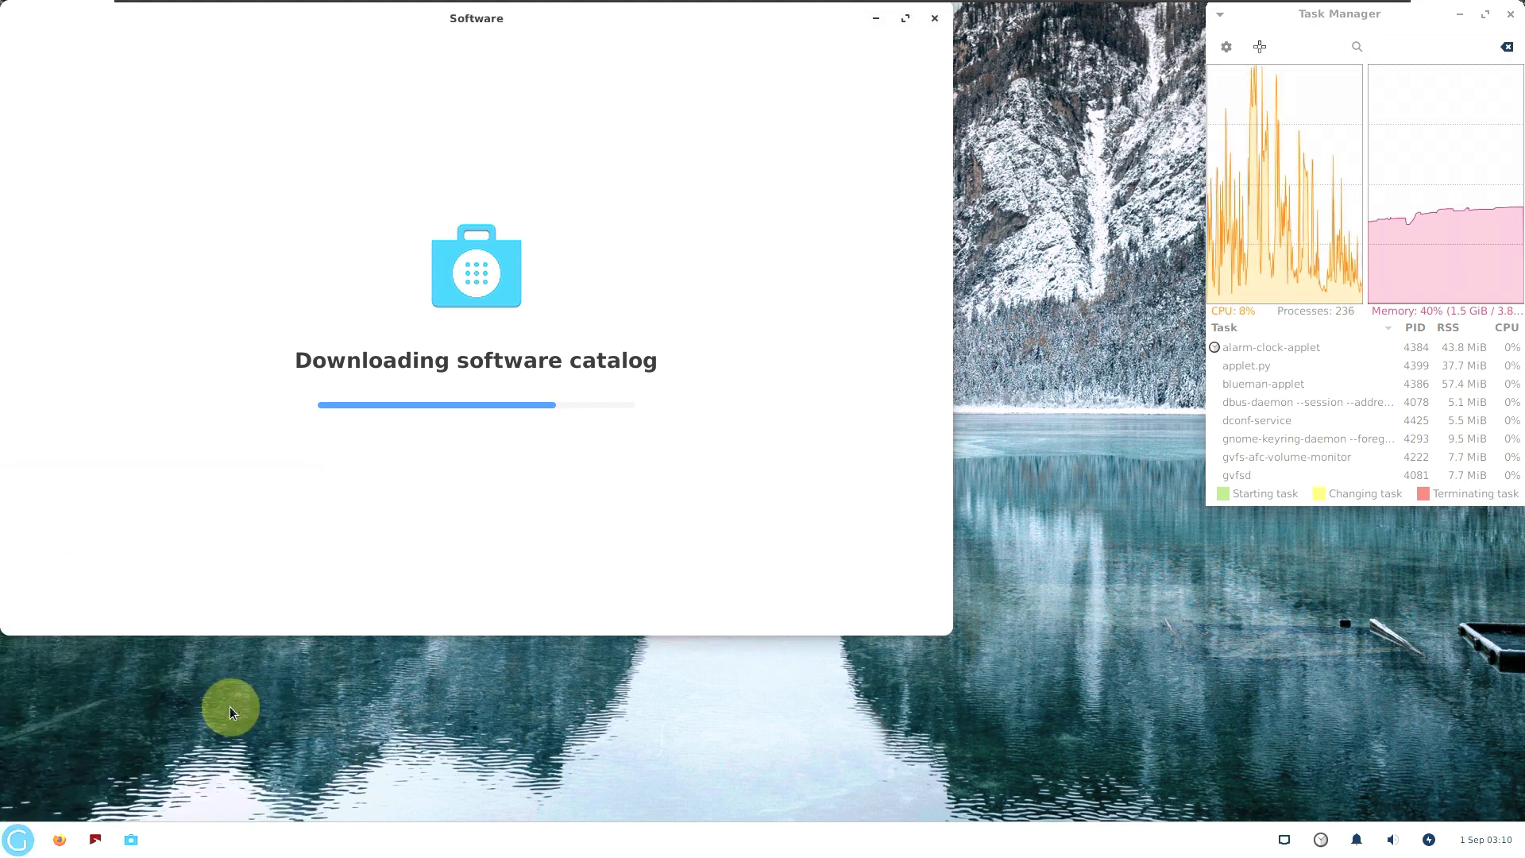
pyautogui.click(18, 839)
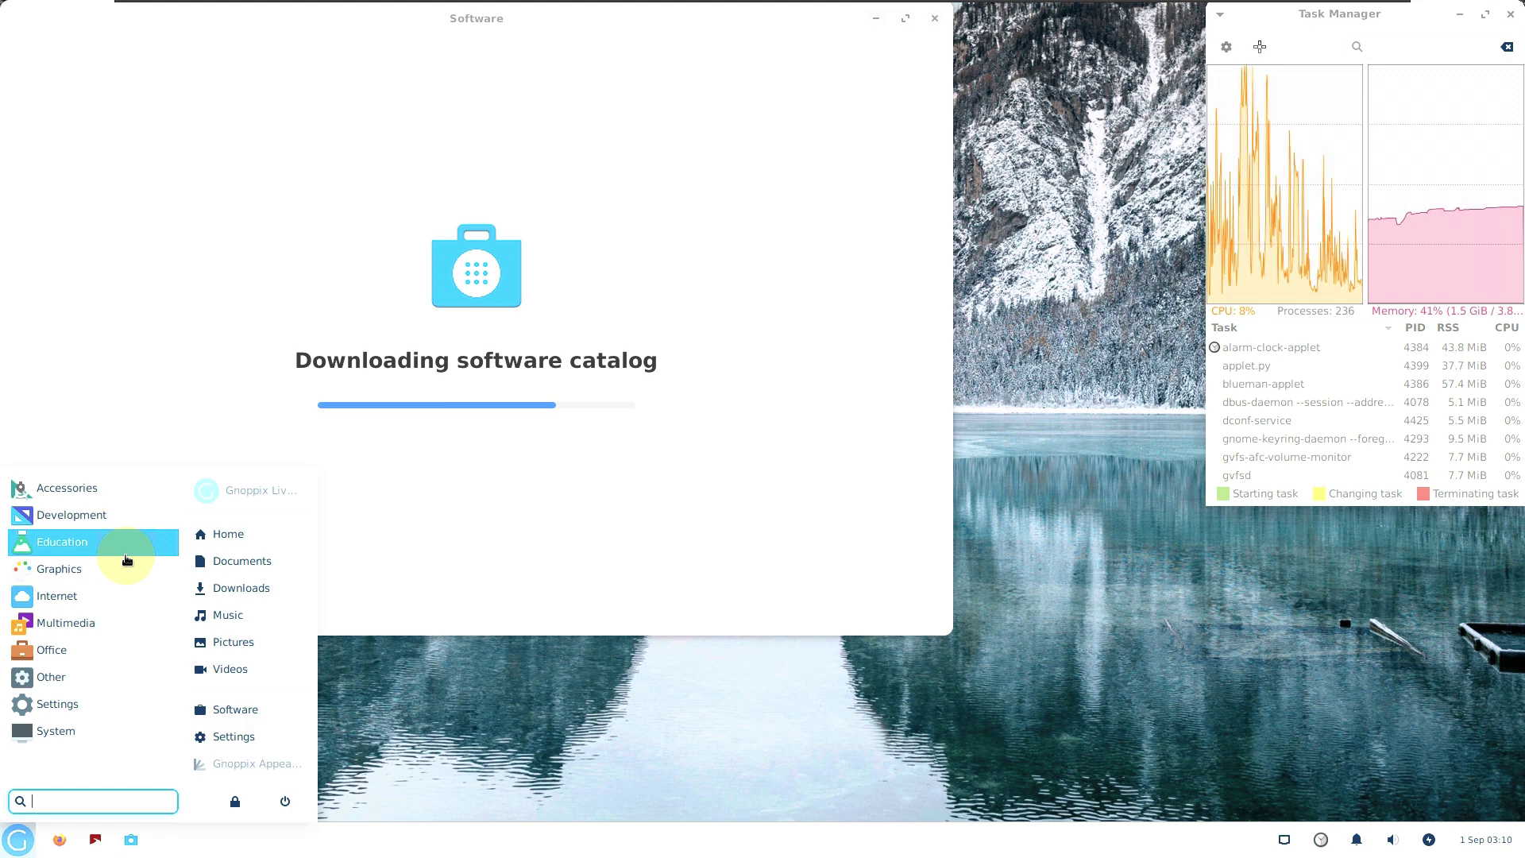
pyautogui.click(120, 503)
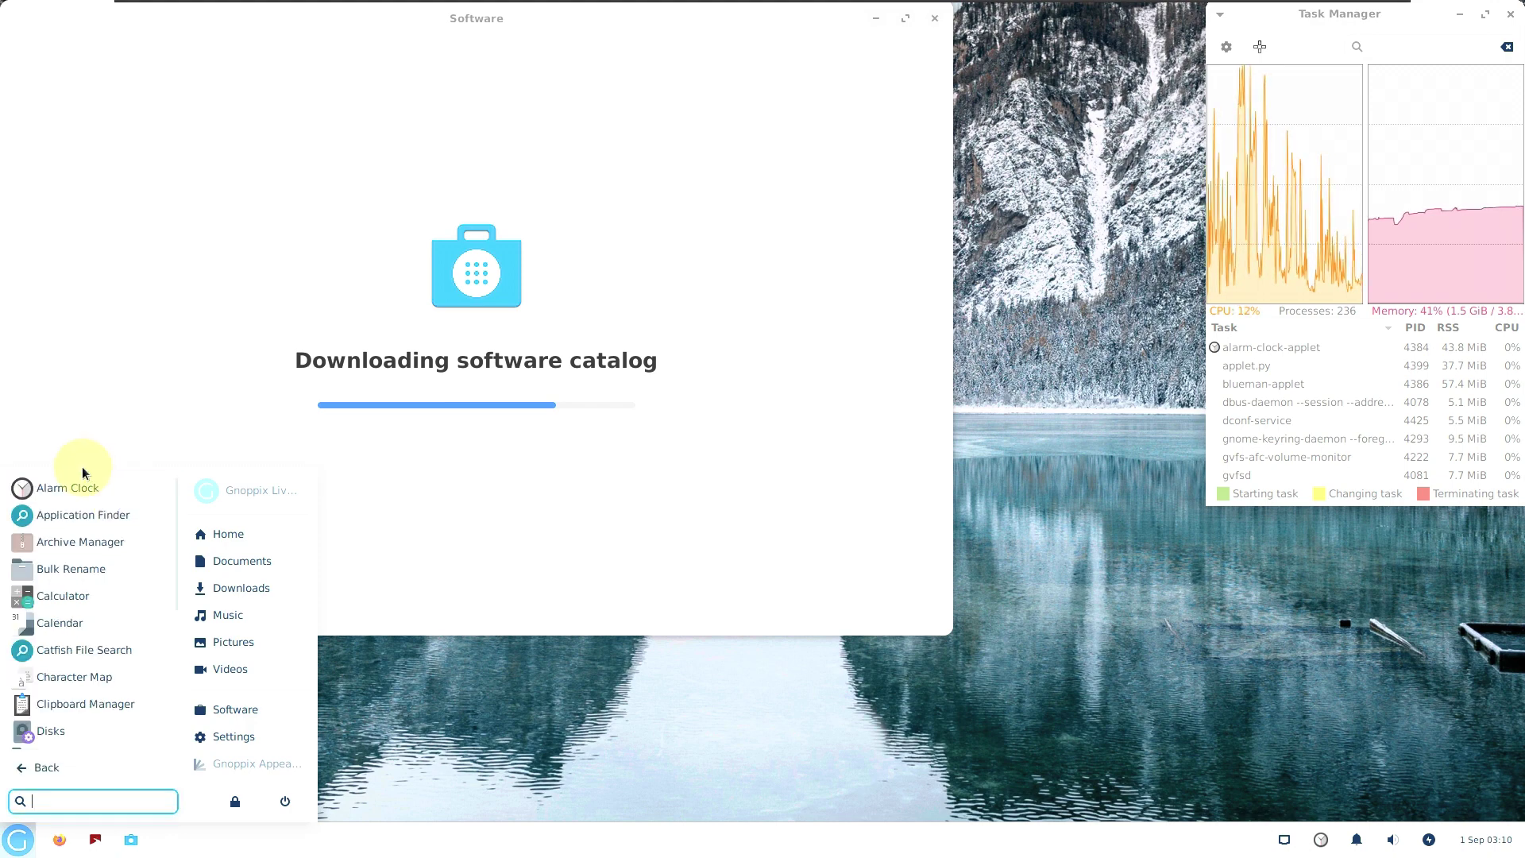
pyautogui.scroll(-5, 110, 612)
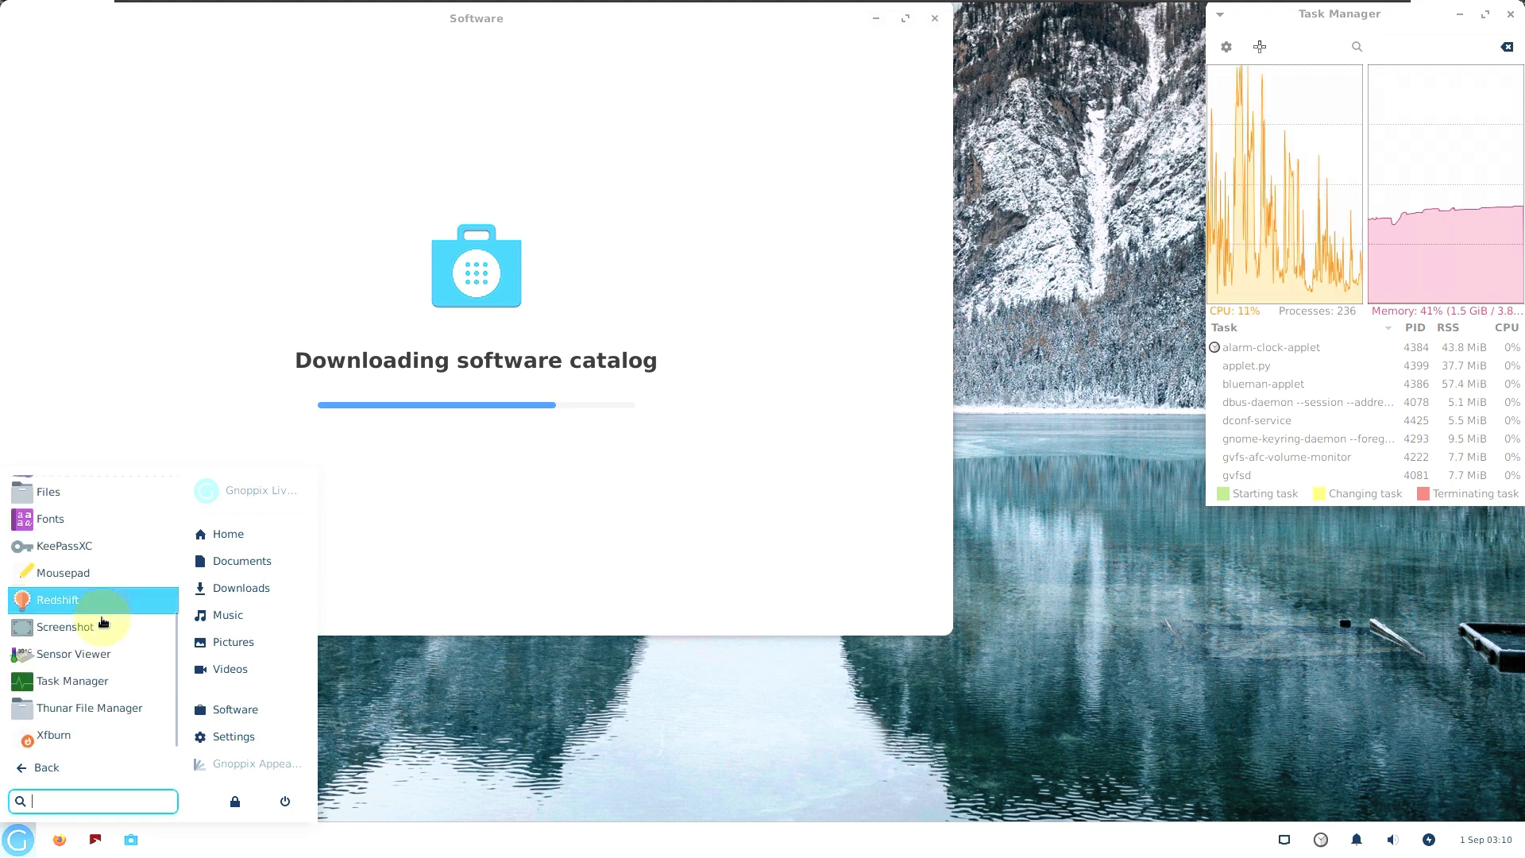
# - Launch an Accessories app and scroll through the System category of the application menu
pyautogui.click(58, 737)
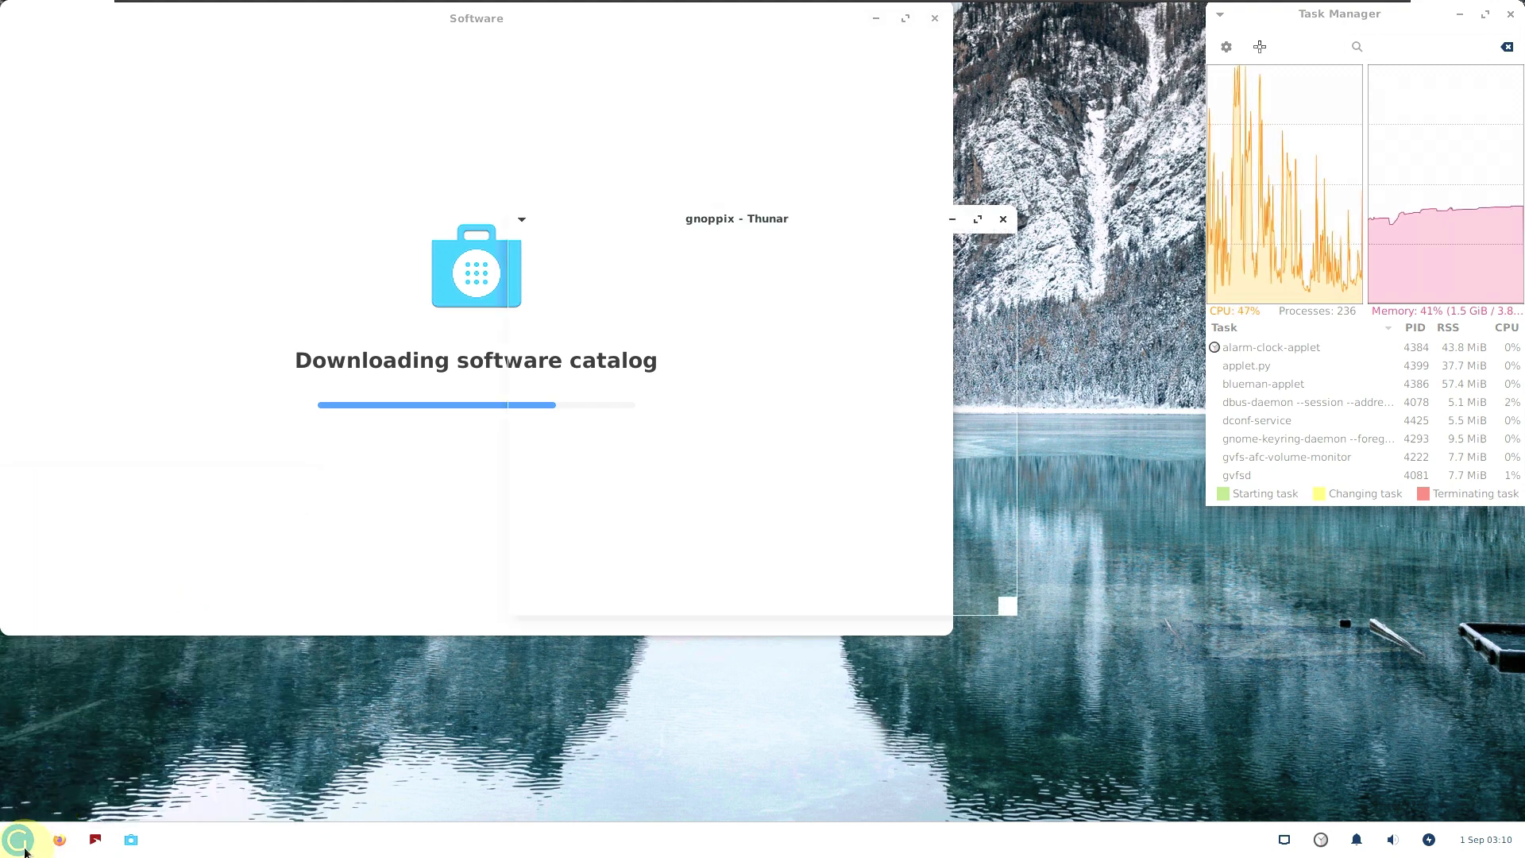
pyautogui.click(18, 839)
pyautogui.click(47, 728)
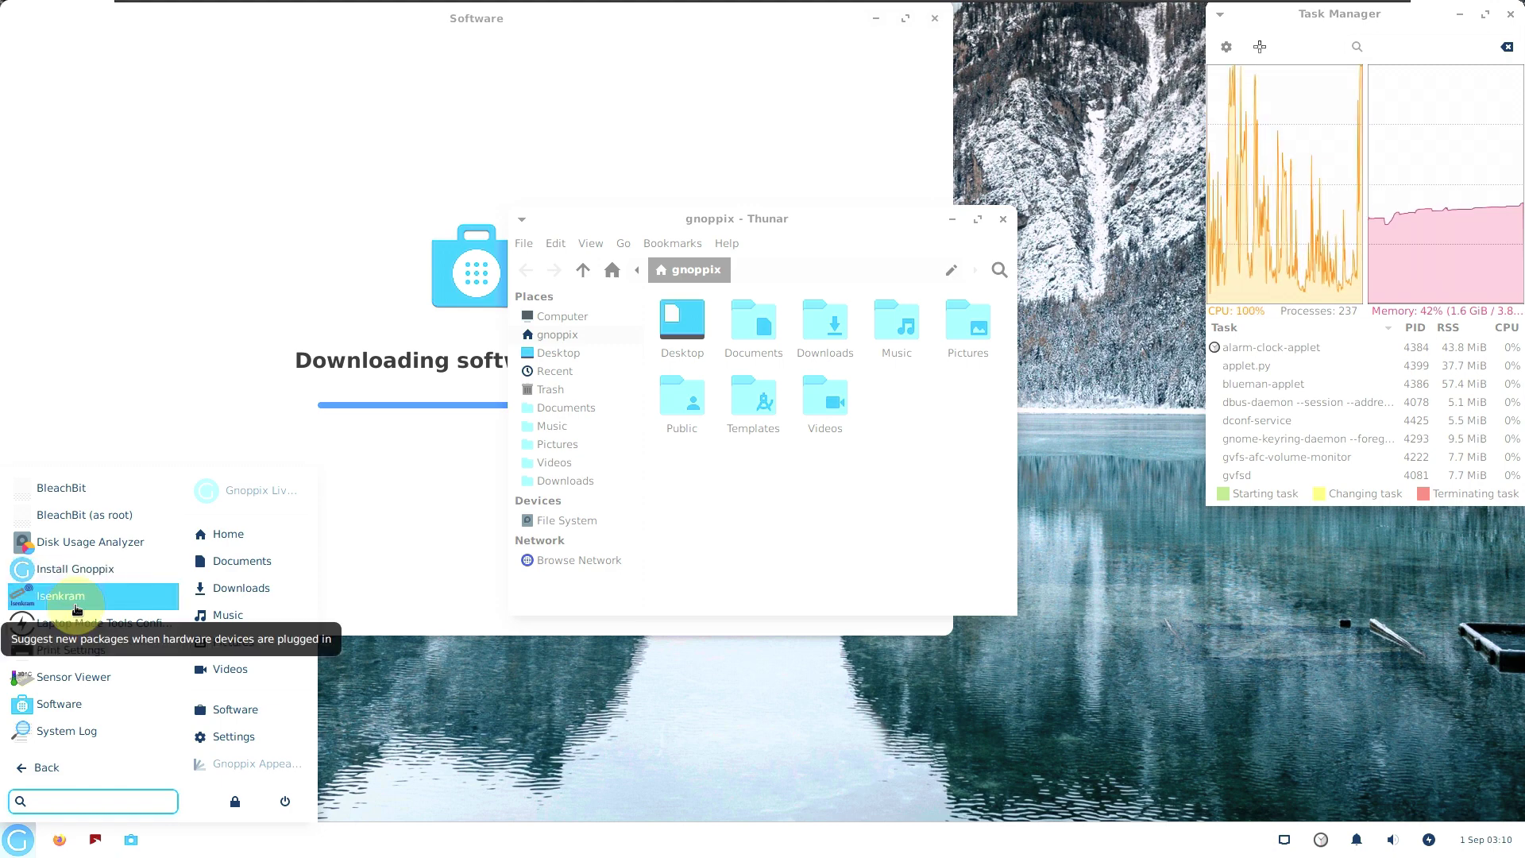
pyautogui.scroll(-3, 79, 603)
pyautogui.scroll(-1, 94, 582)
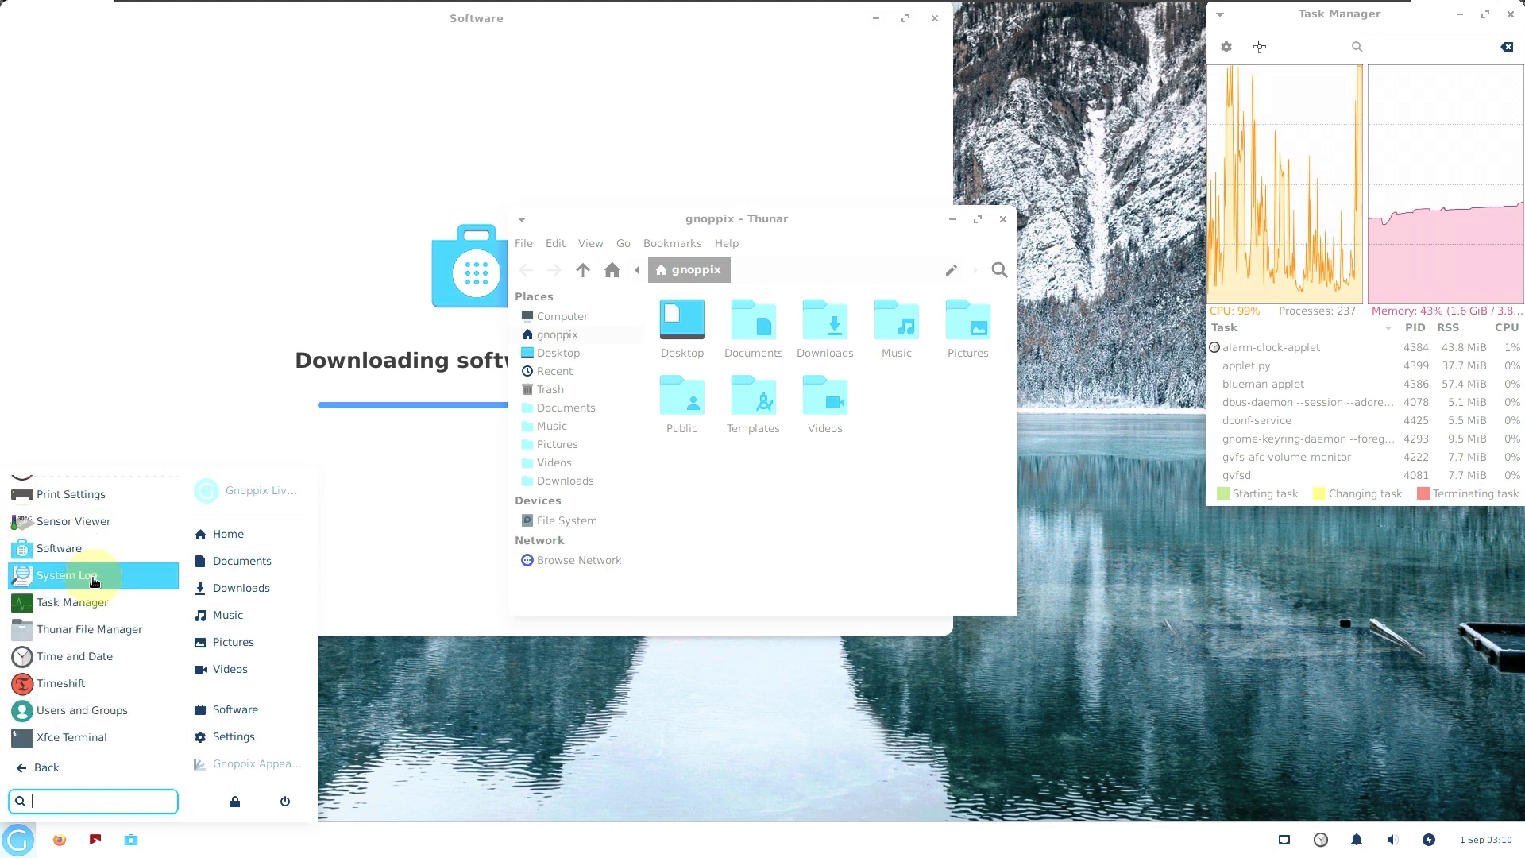
pyautogui.click(19, 842)
pyautogui.click(23, 851)
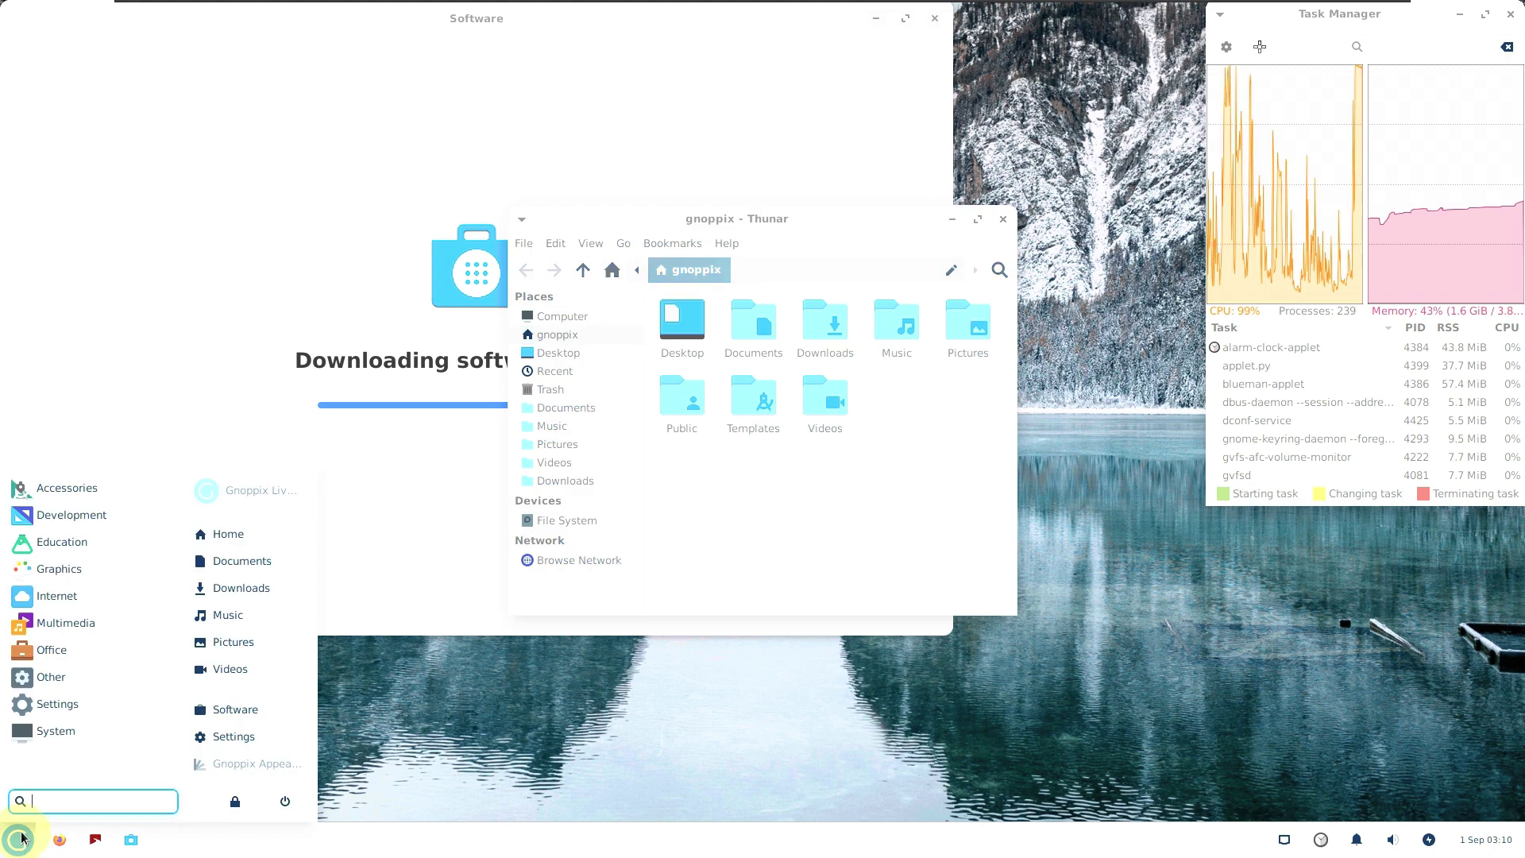
# - Launch Appearance and Mouse and Touchpad from the Settings category
pyautogui.click(48, 704)
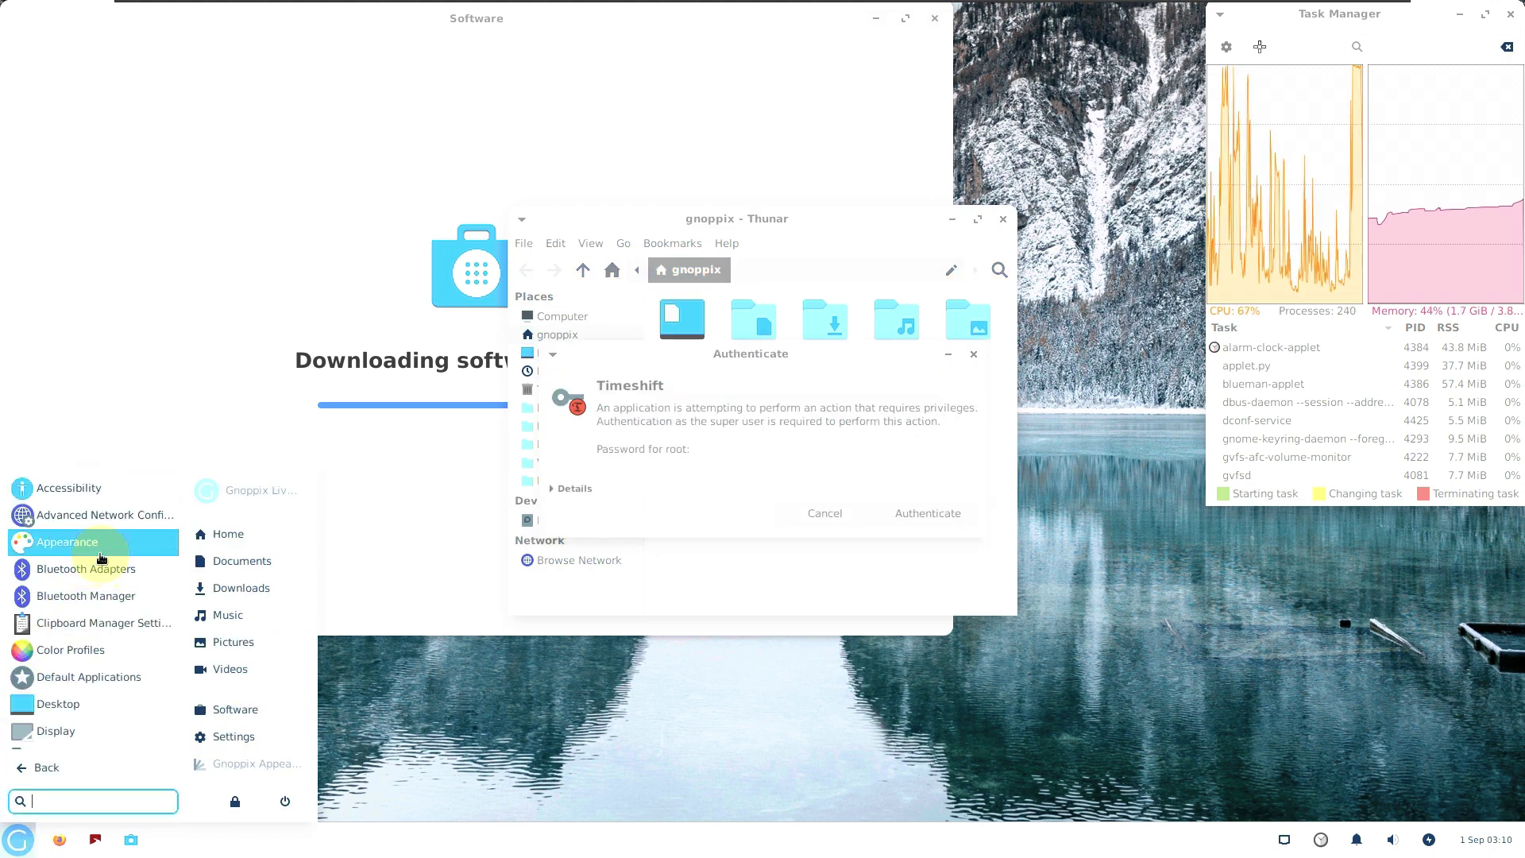
pyautogui.click(17, 840)
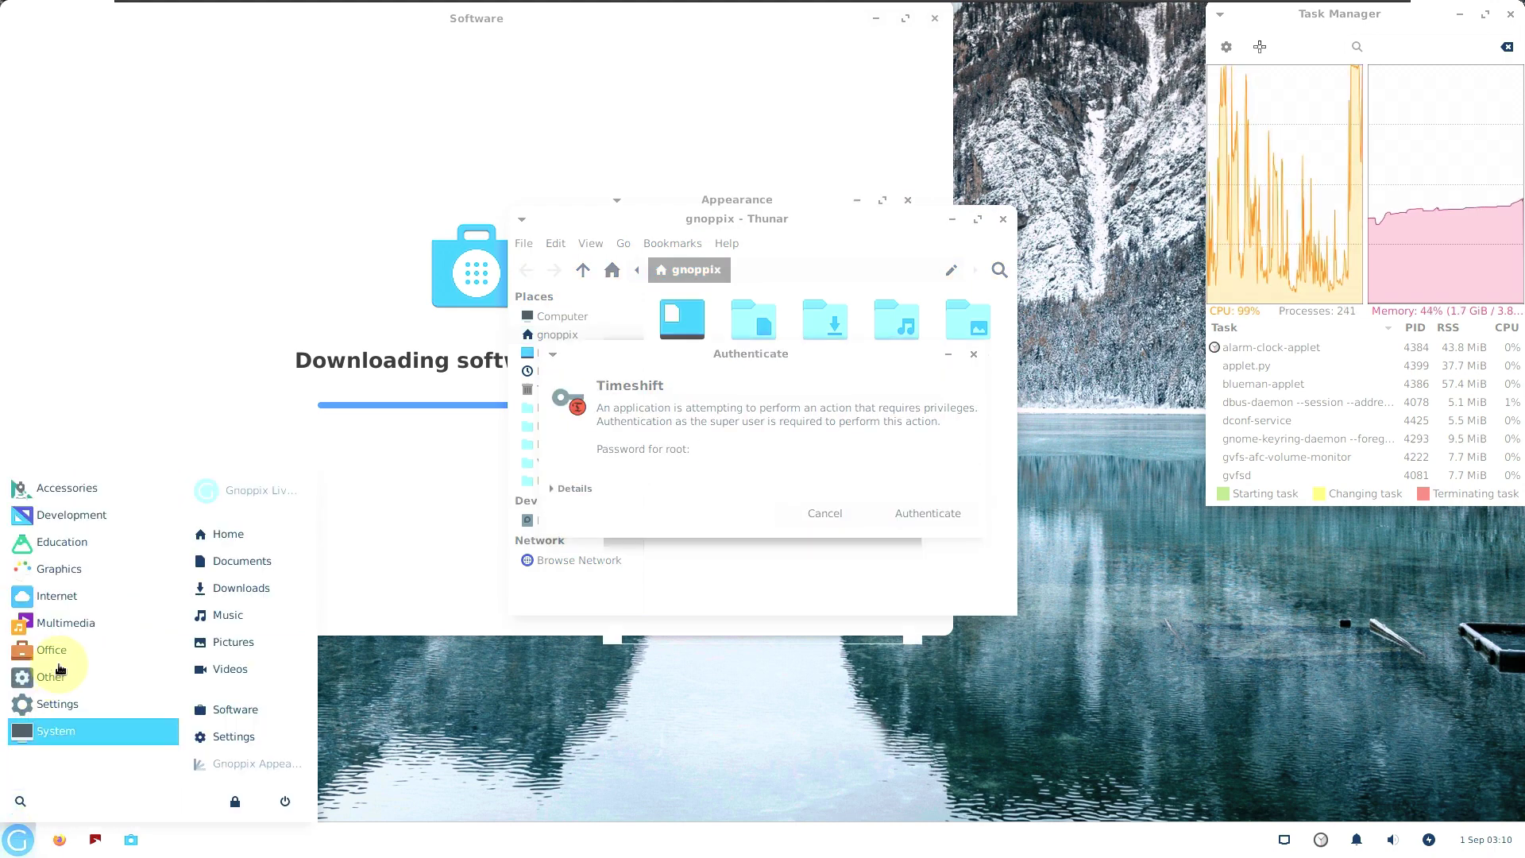
pyautogui.click(48, 705)
pyautogui.scroll(-1, 133, 558)
pyautogui.scroll(-4, 133, 558)
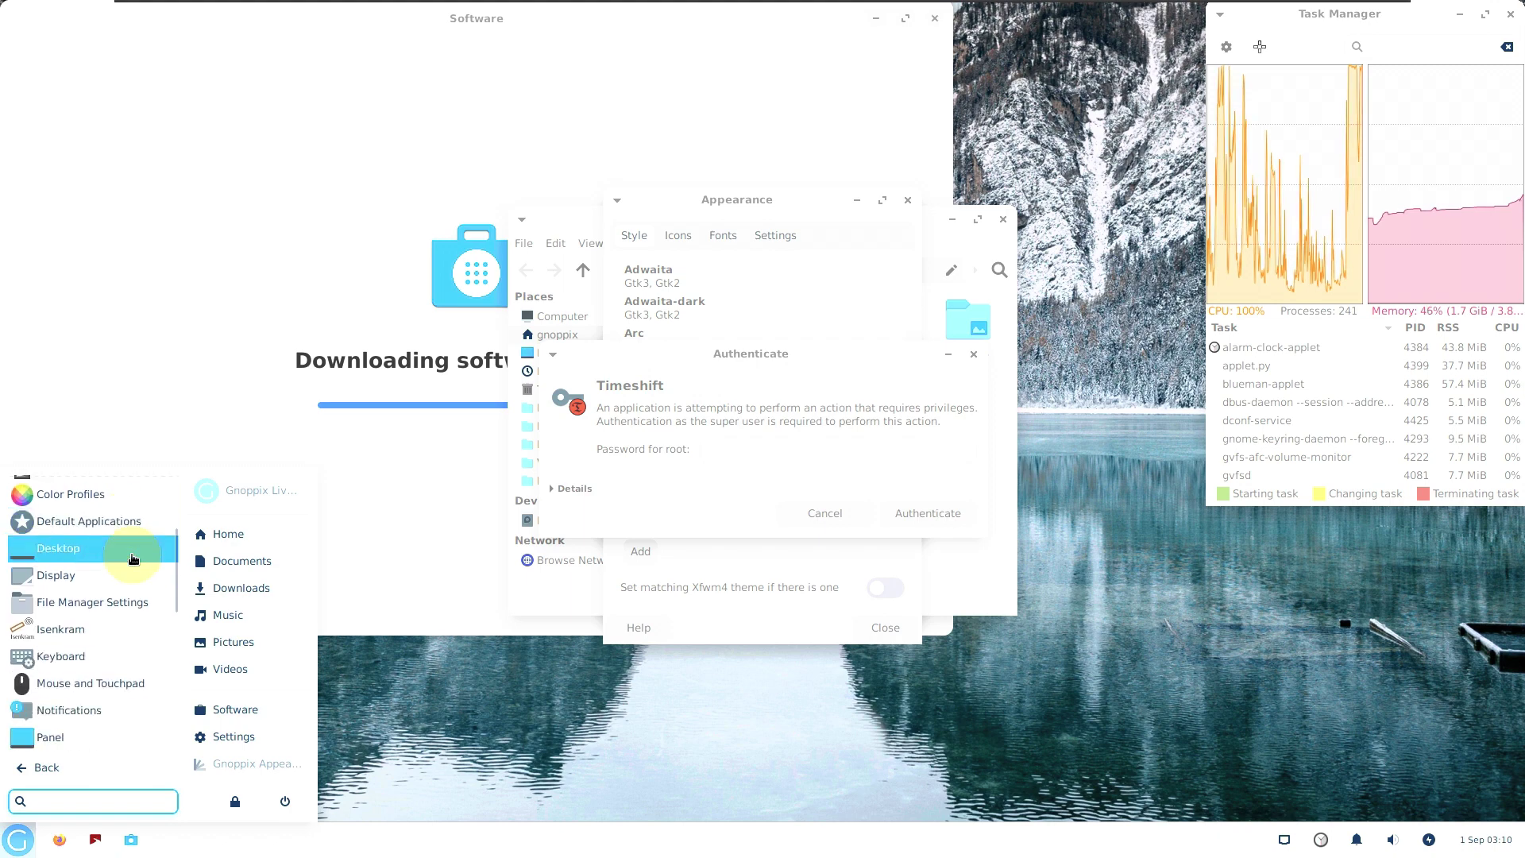
pyautogui.scroll(-3, 111, 579)
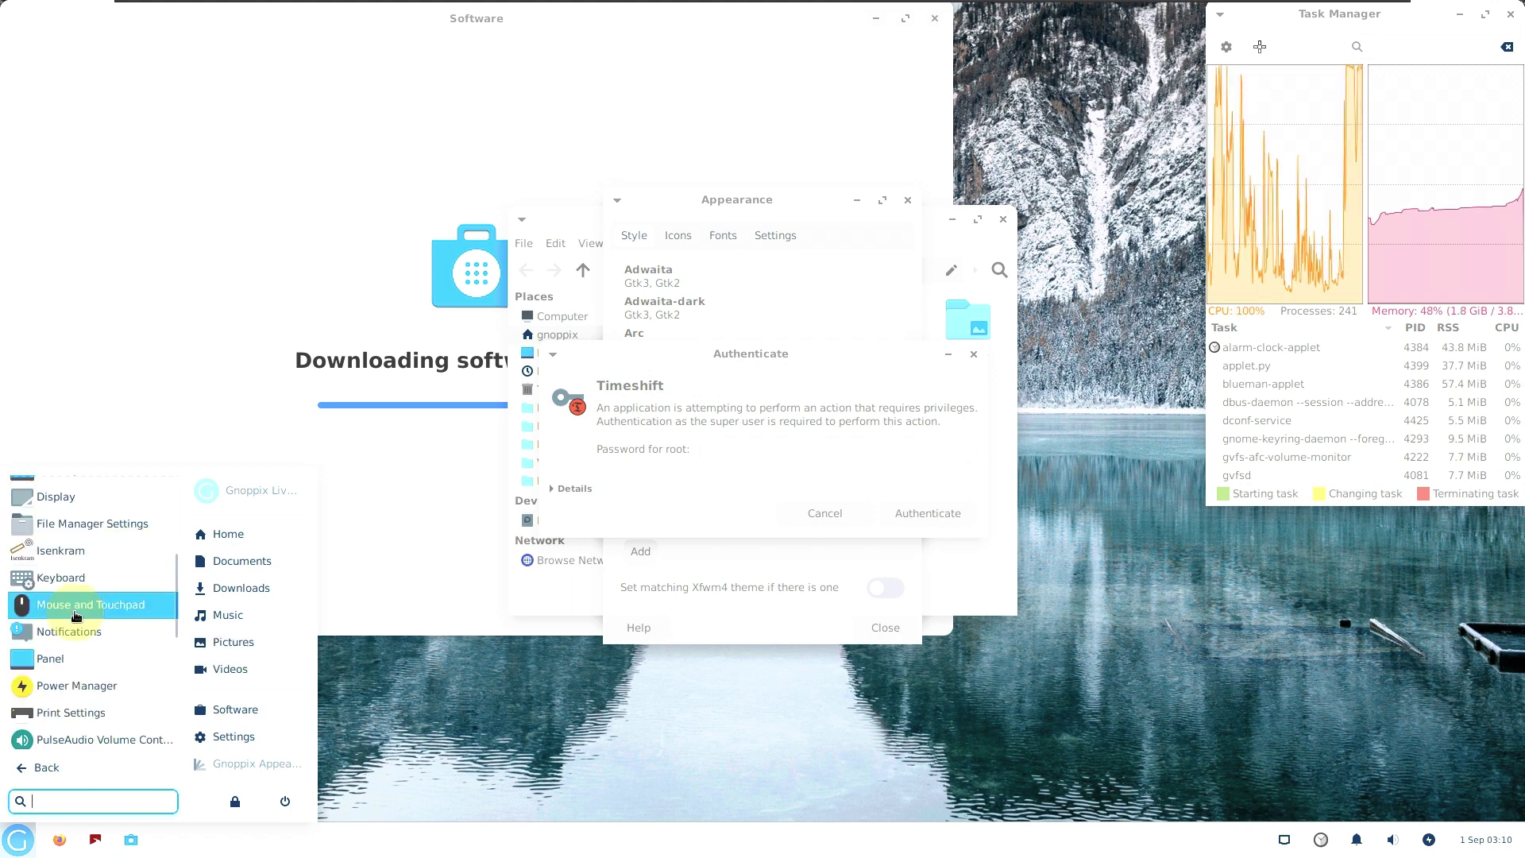
pyautogui.click(17, 839)
# - Launch Color Profiles from the Settings category, after a glance at the Other category
pyautogui.click(62, 688)
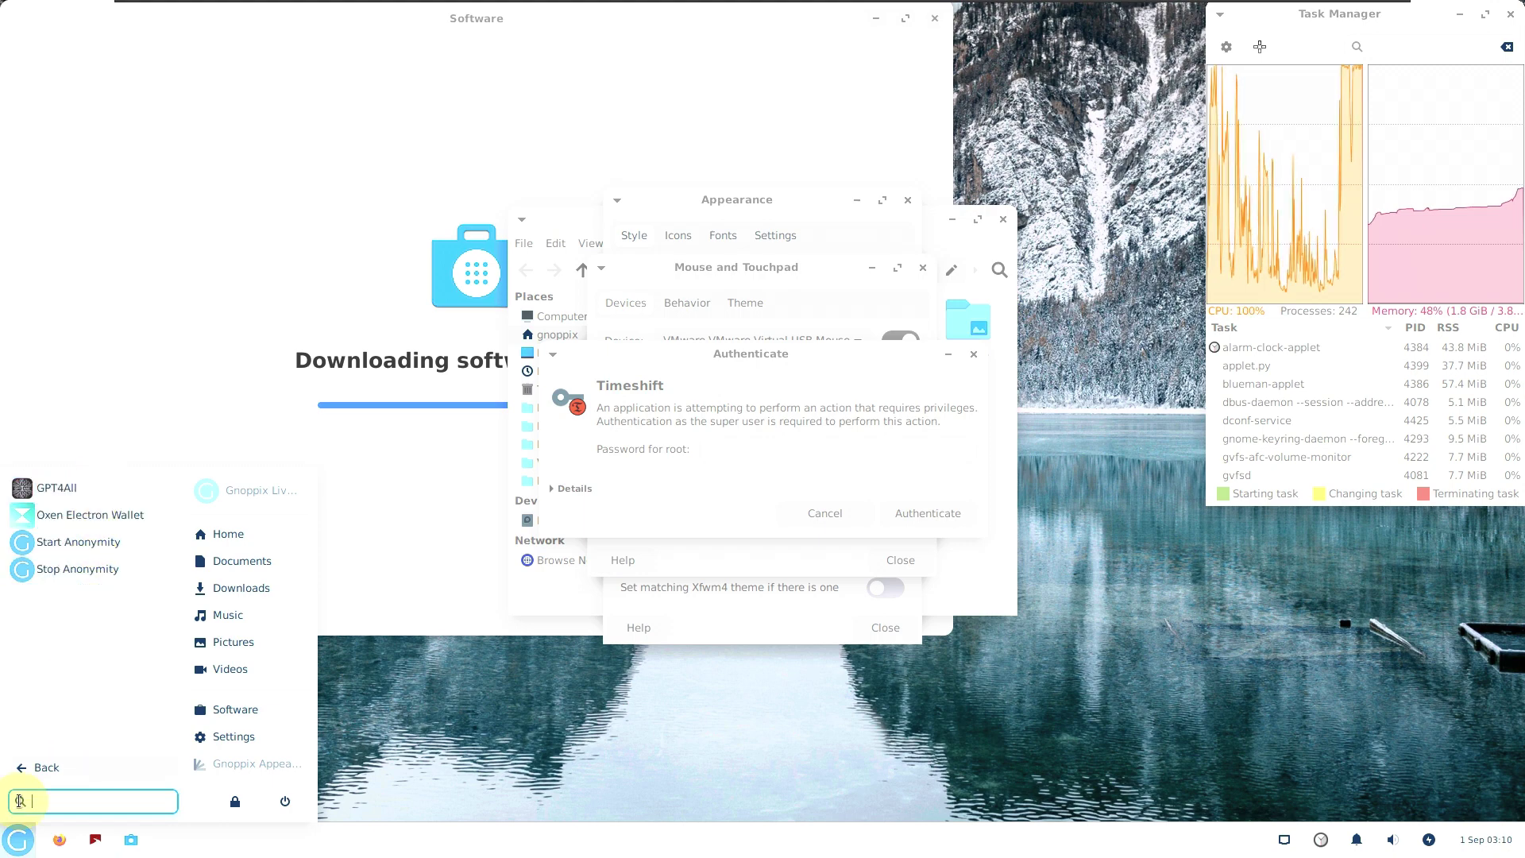
pyautogui.click(35, 767)
pyautogui.click(38, 704)
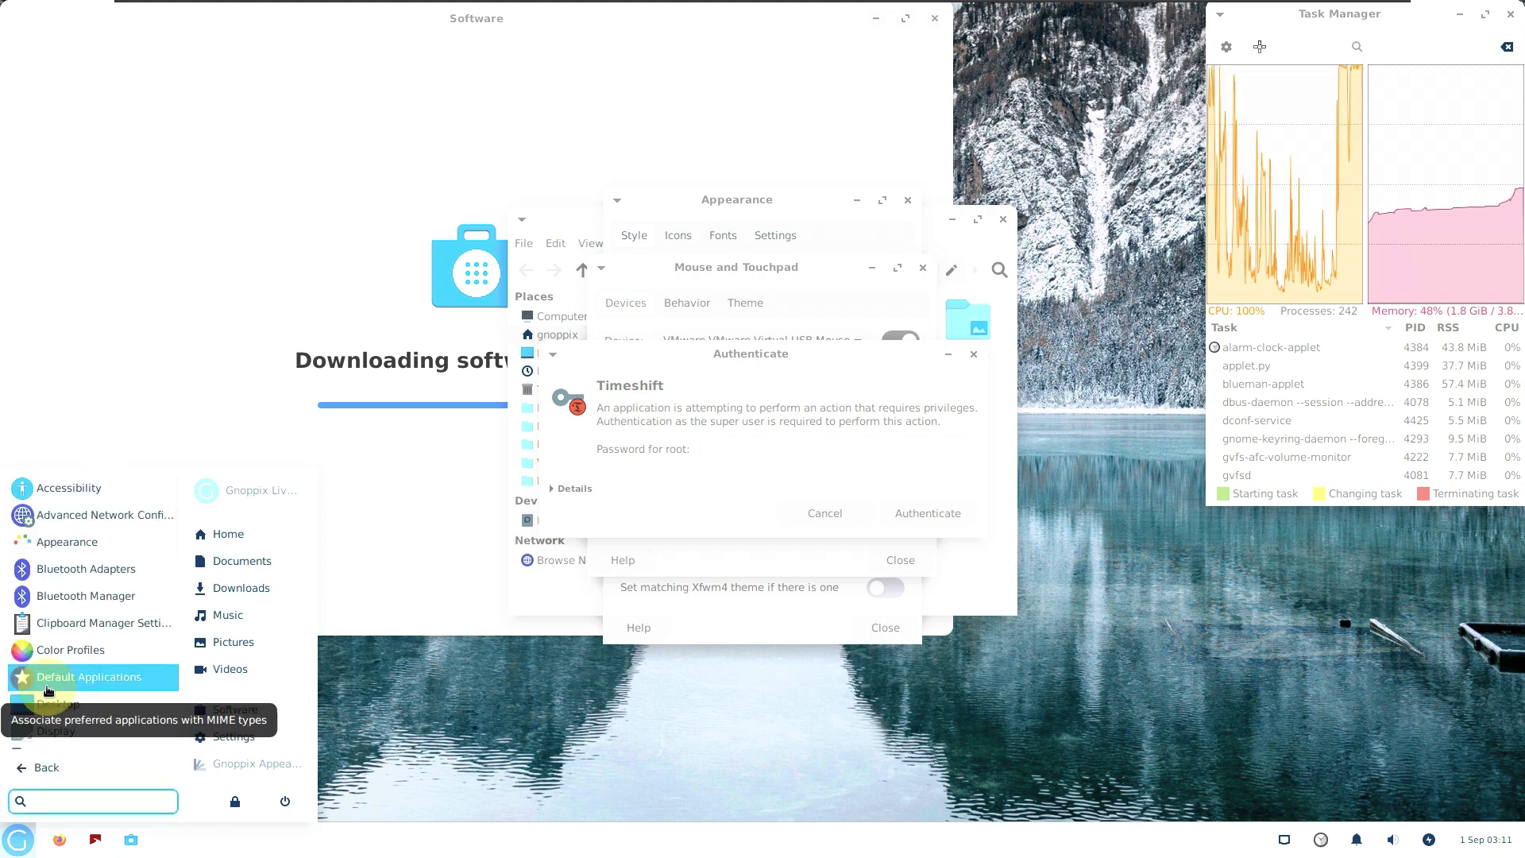
pyautogui.click(17, 839)
pyautogui.click(58, 702)
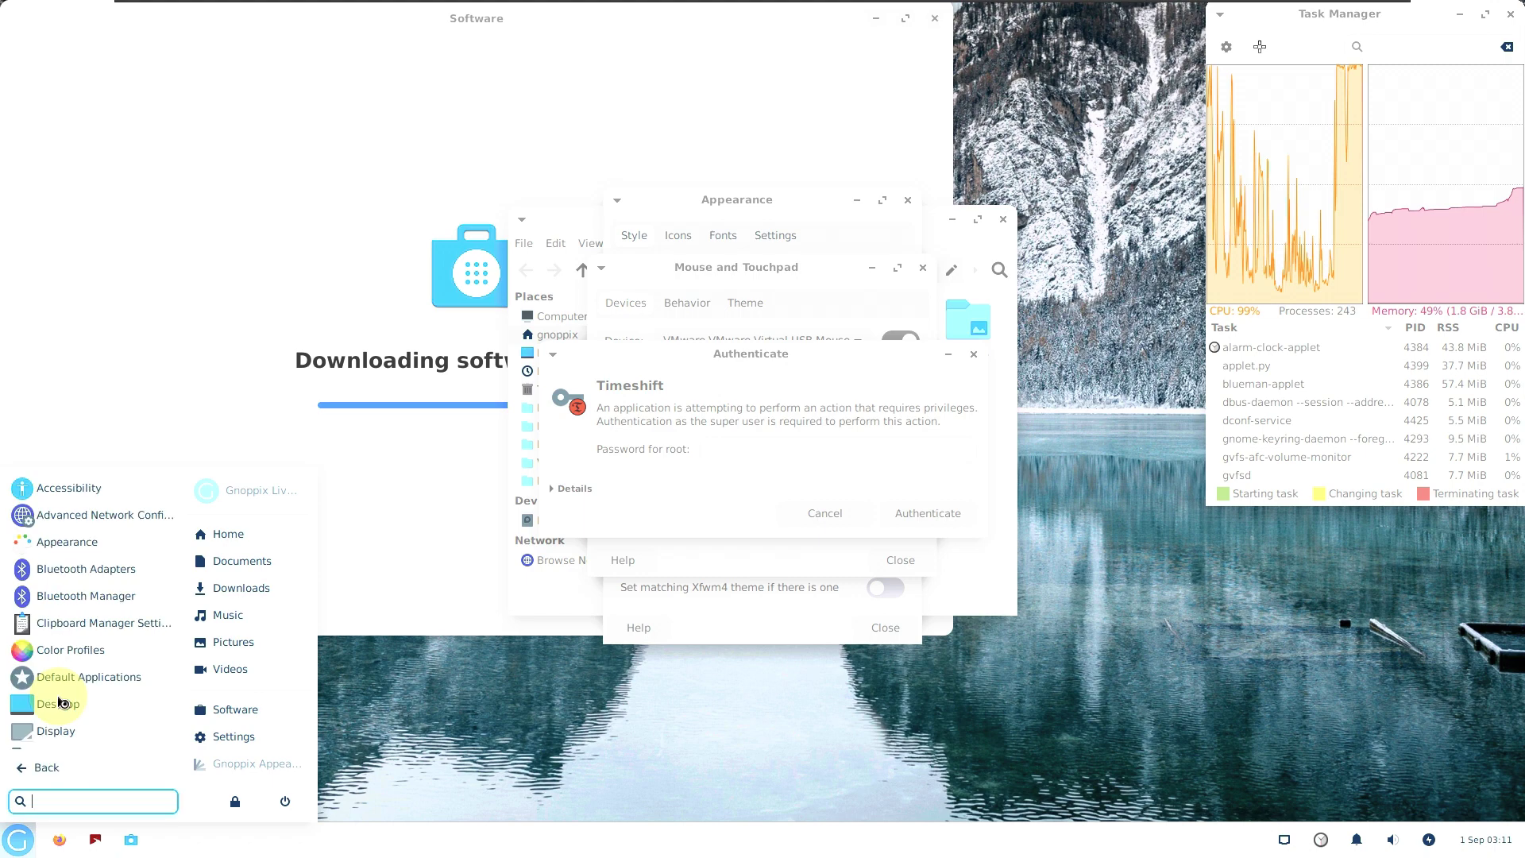
pyautogui.scroll(-8, 59, 701)
pyautogui.scroll(-3, 57, 694)
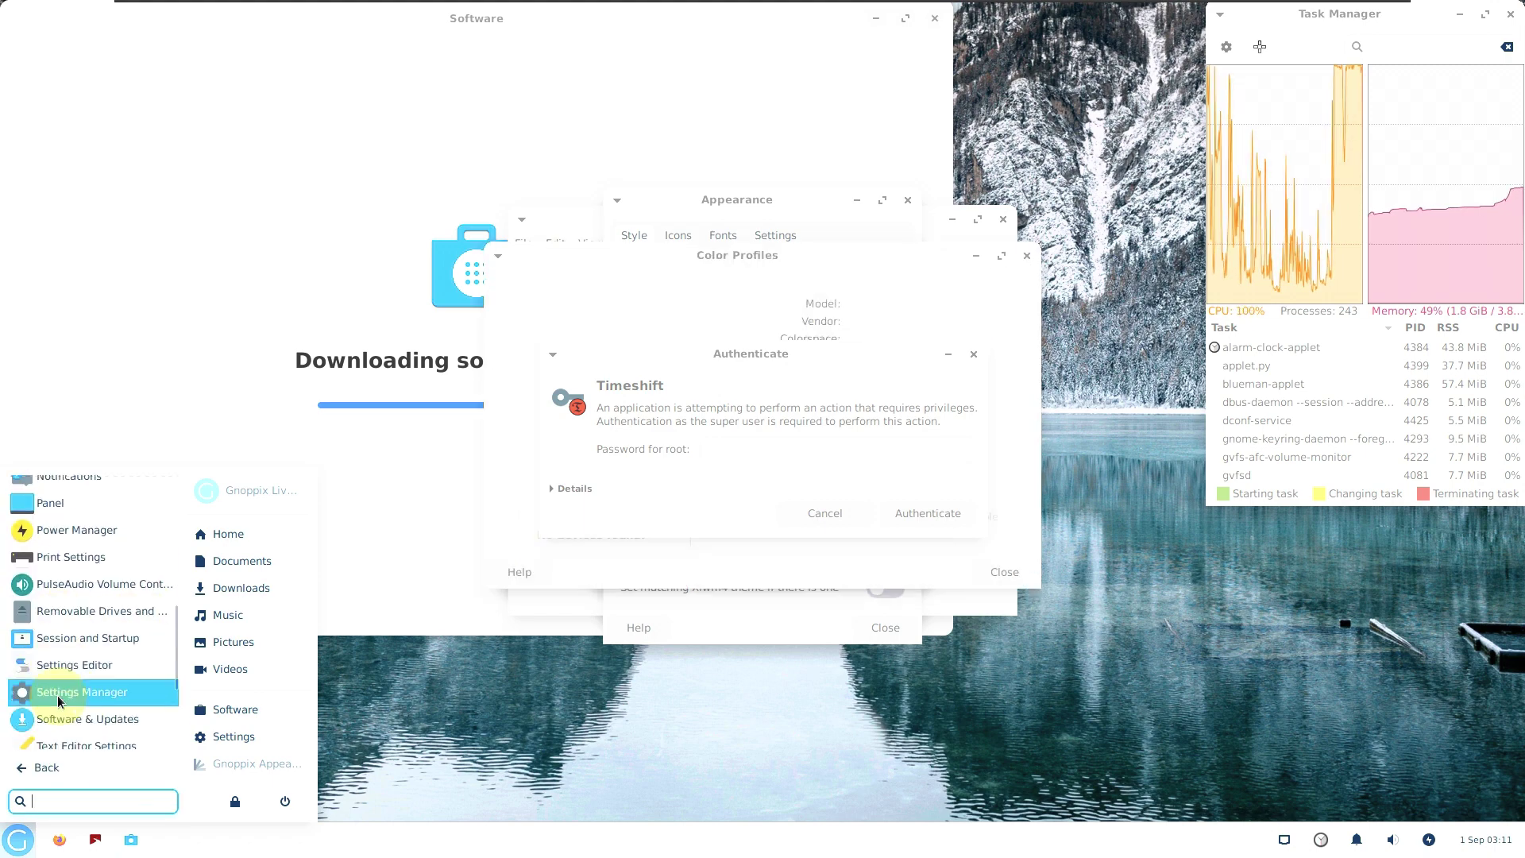
pyautogui.click(47, 734)
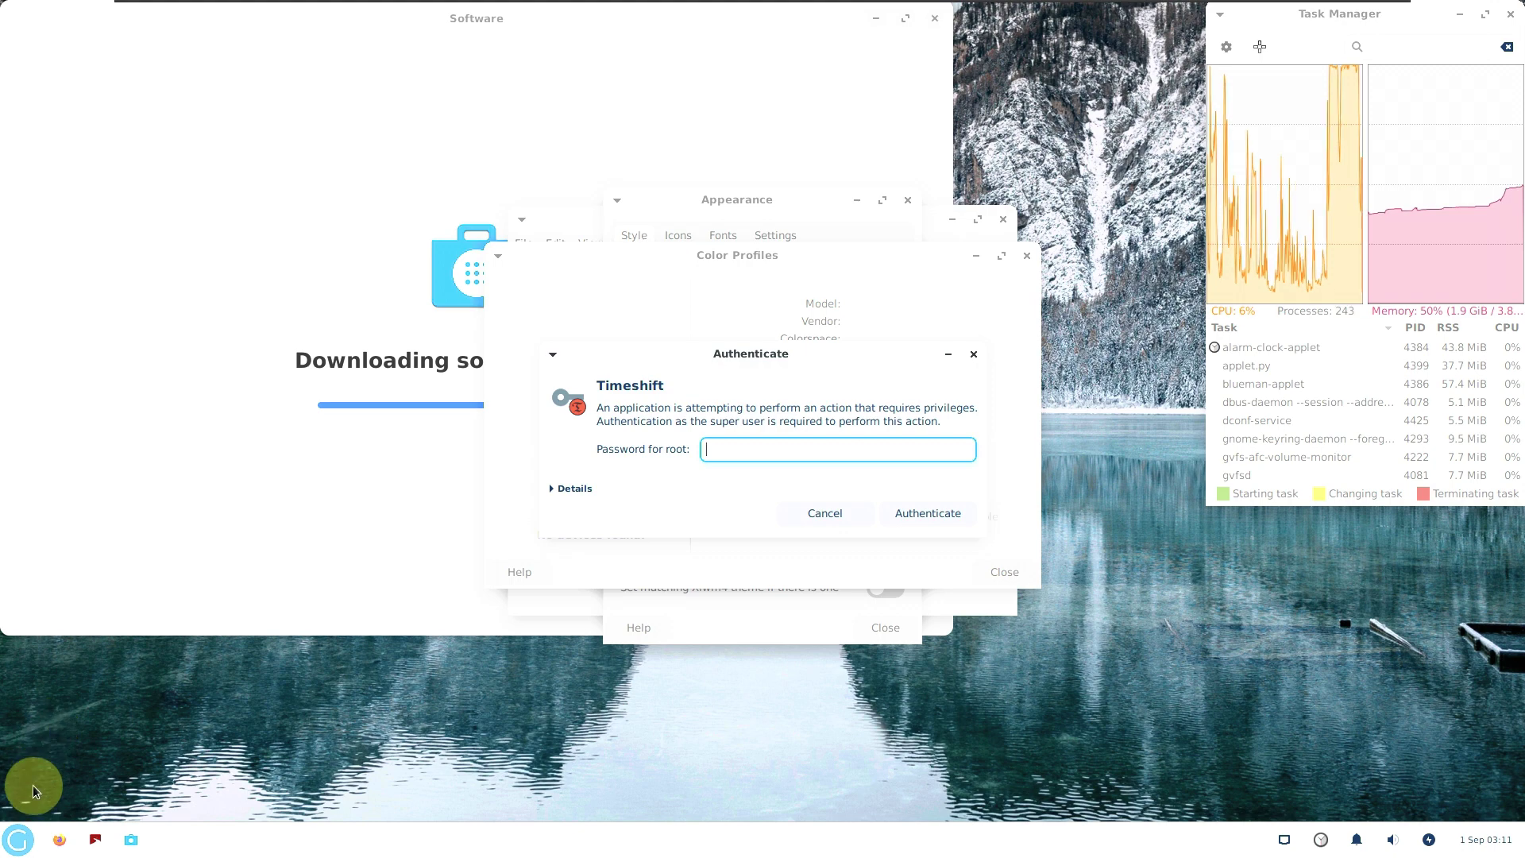
# - Launch PulseAudio Volume Control from the Settings category and scroll through its list
pyautogui.click(16, 847)
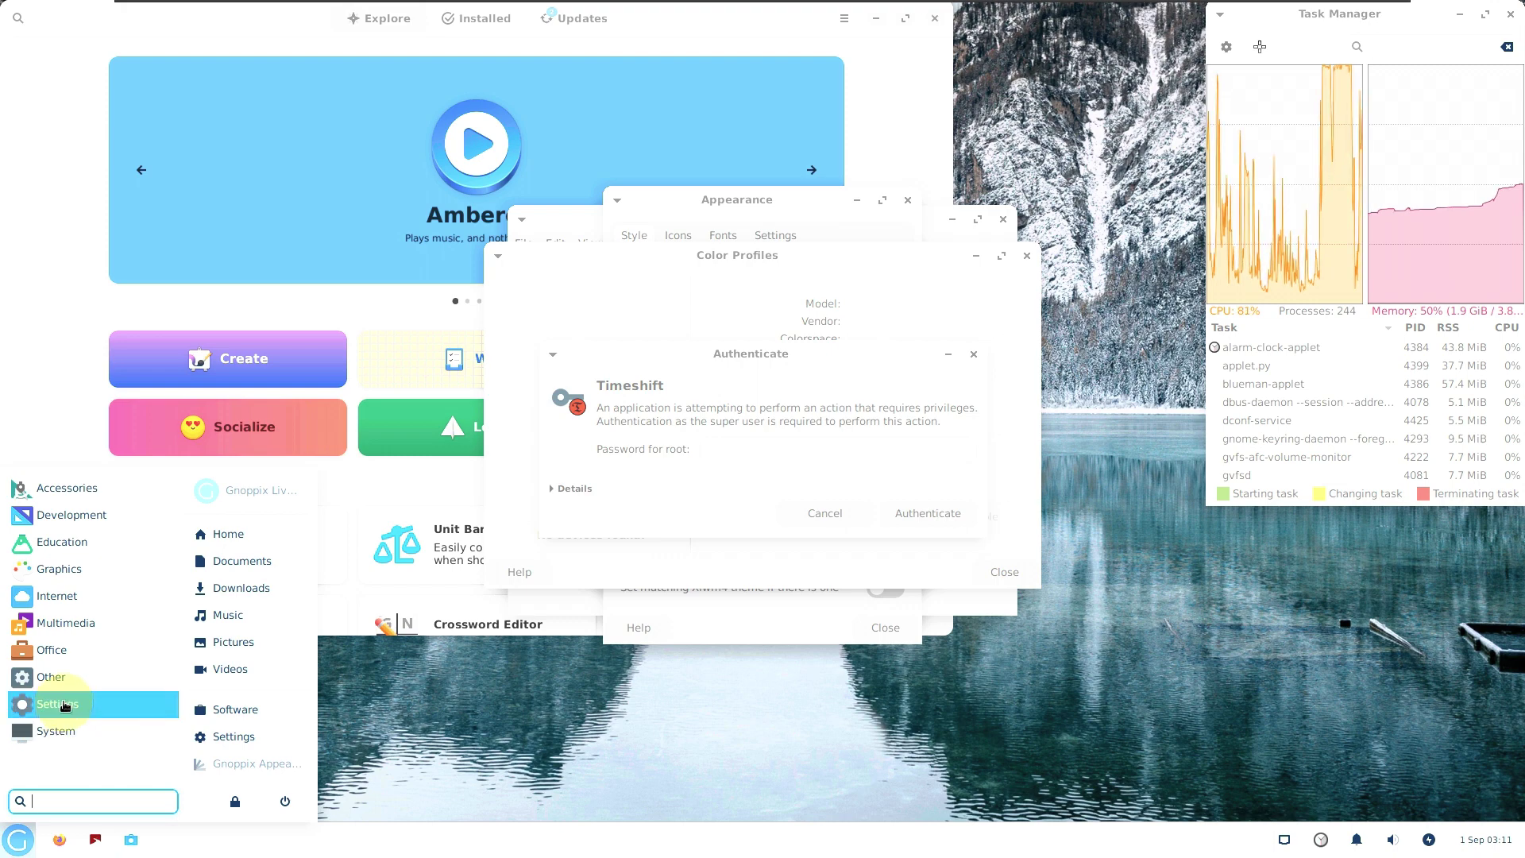
pyautogui.click(106, 700)
pyautogui.scroll(-5, 106, 646)
pyautogui.scroll(-3, 105, 645)
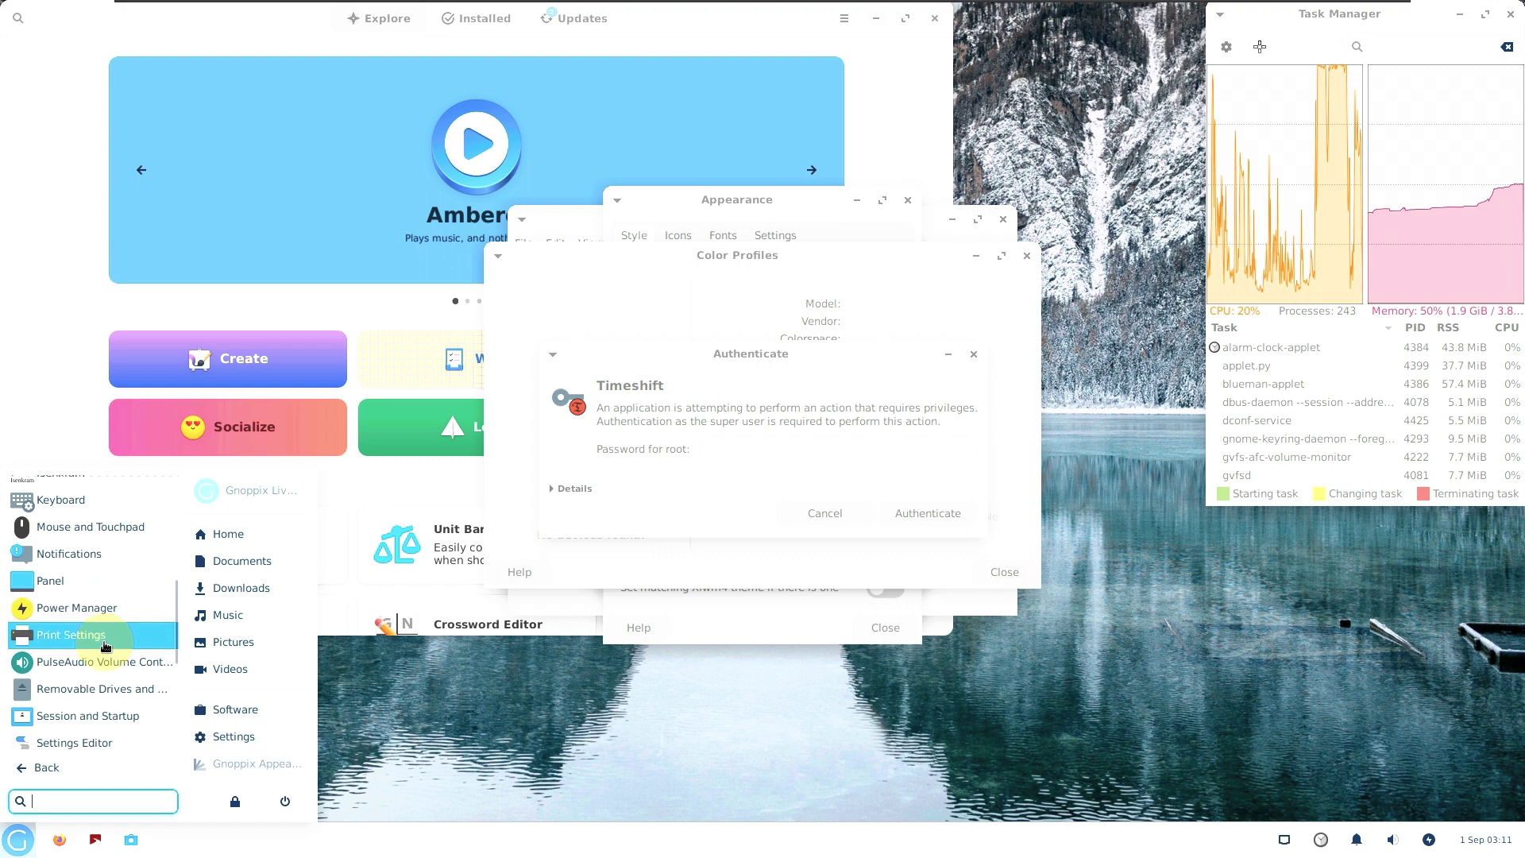
pyautogui.scroll(-1, 105, 645)
pyautogui.click(28, 830)
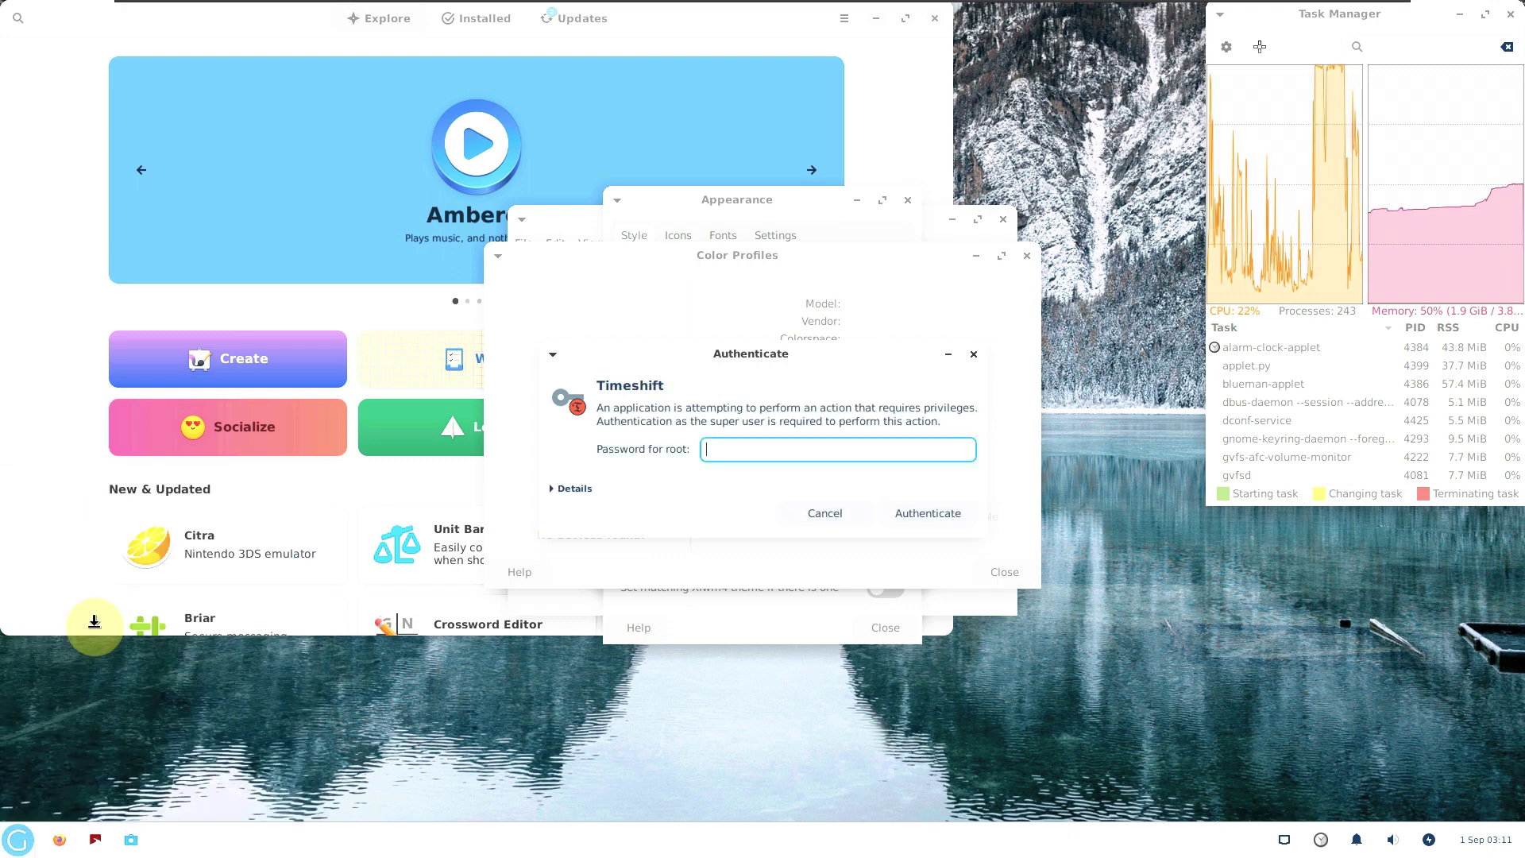
pyautogui.click(28, 830)
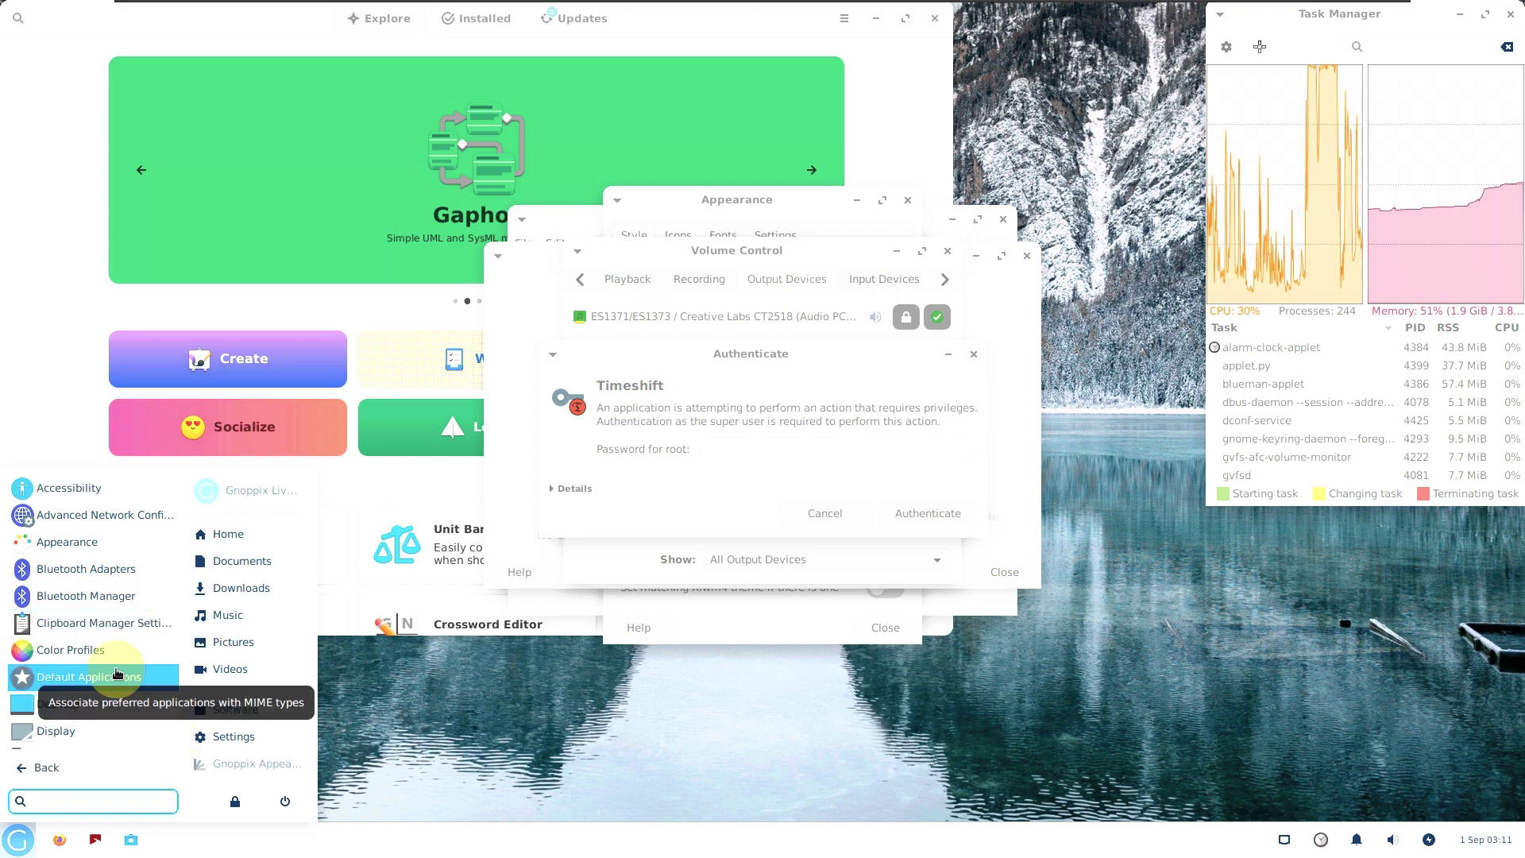
pyautogui.scroll(-5, 115, 675)
pyautogui.scroll(-2, 117, 673)
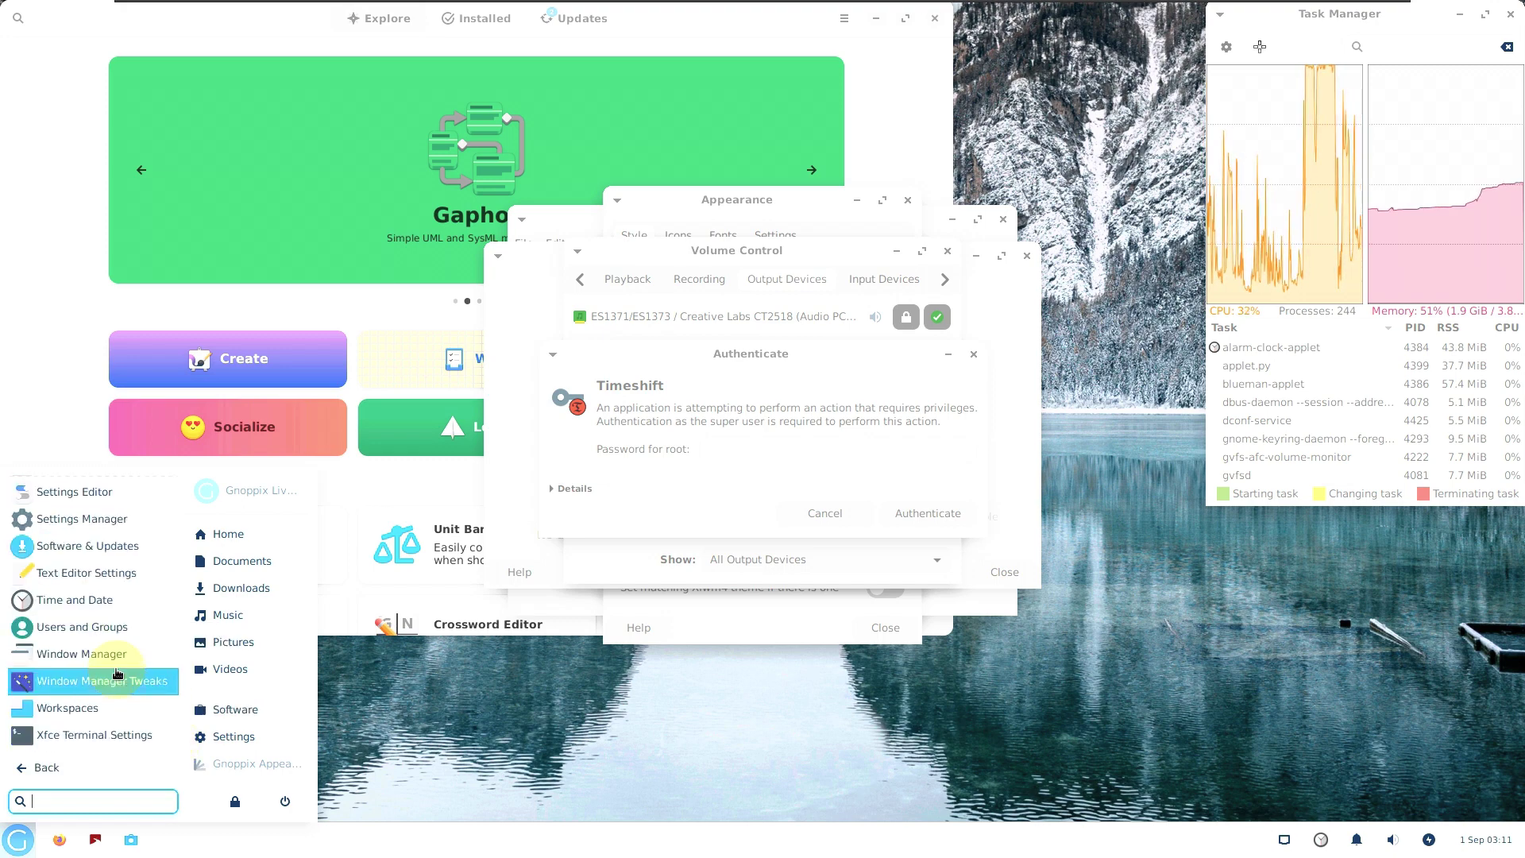
pyautogui.scroll(7, 117, 673)
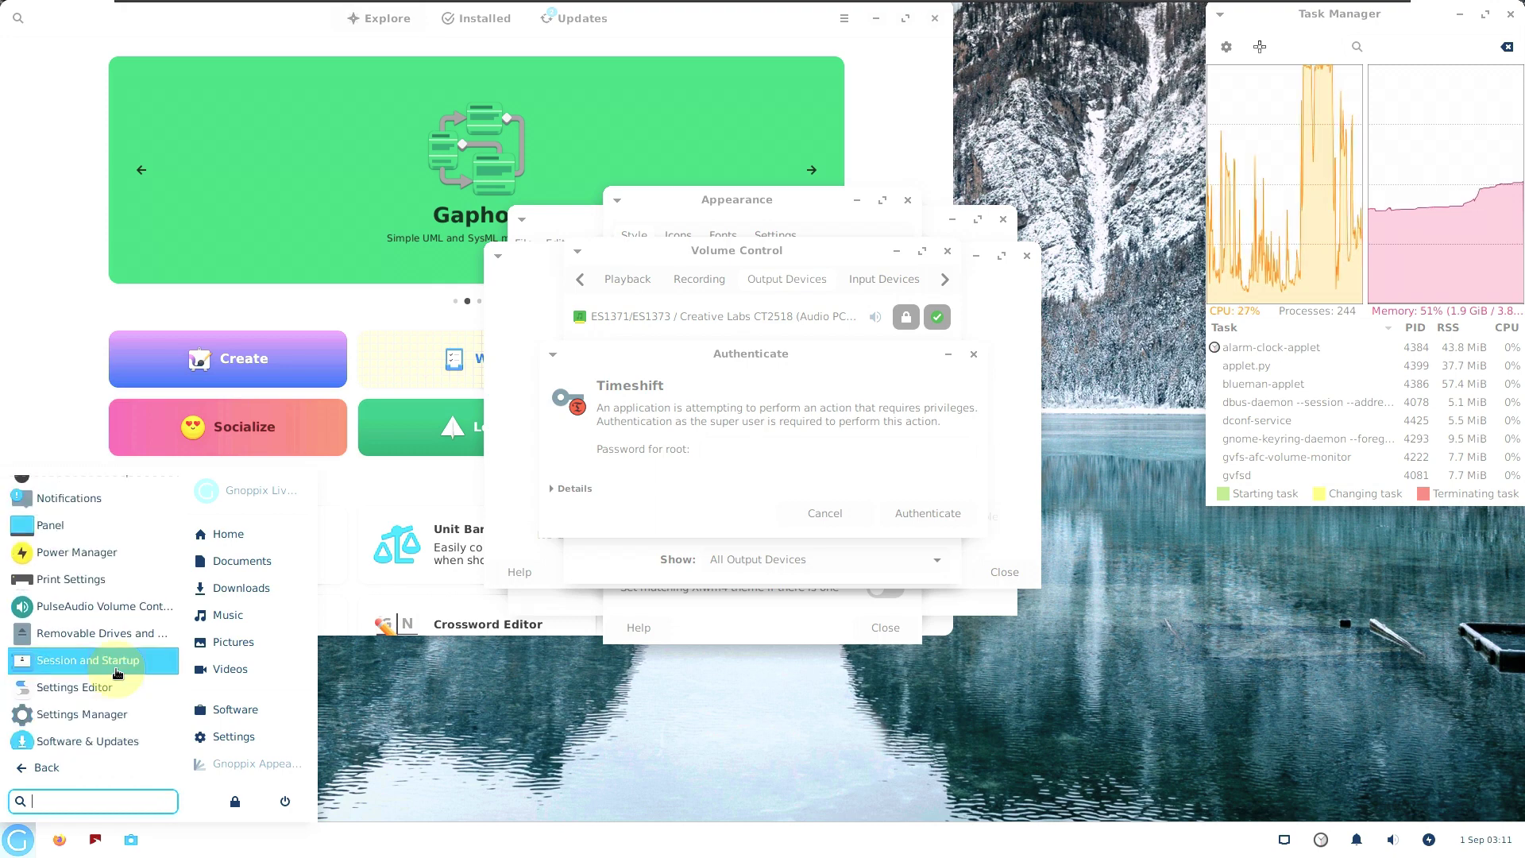
pyautogui.scroll(9, 117, 673)
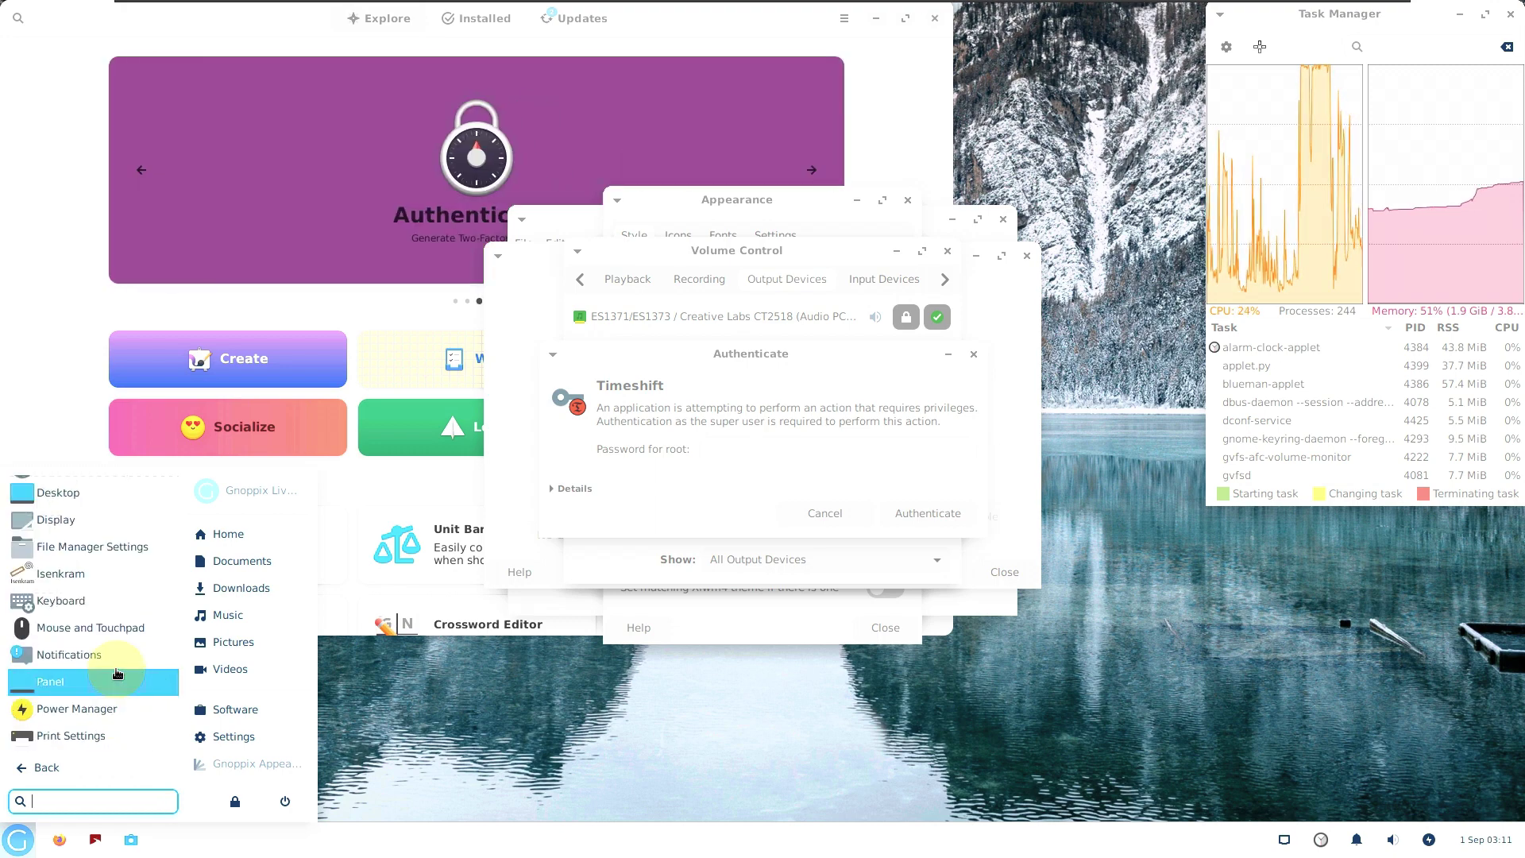
pyautogui.scroll(5, 117, 674)
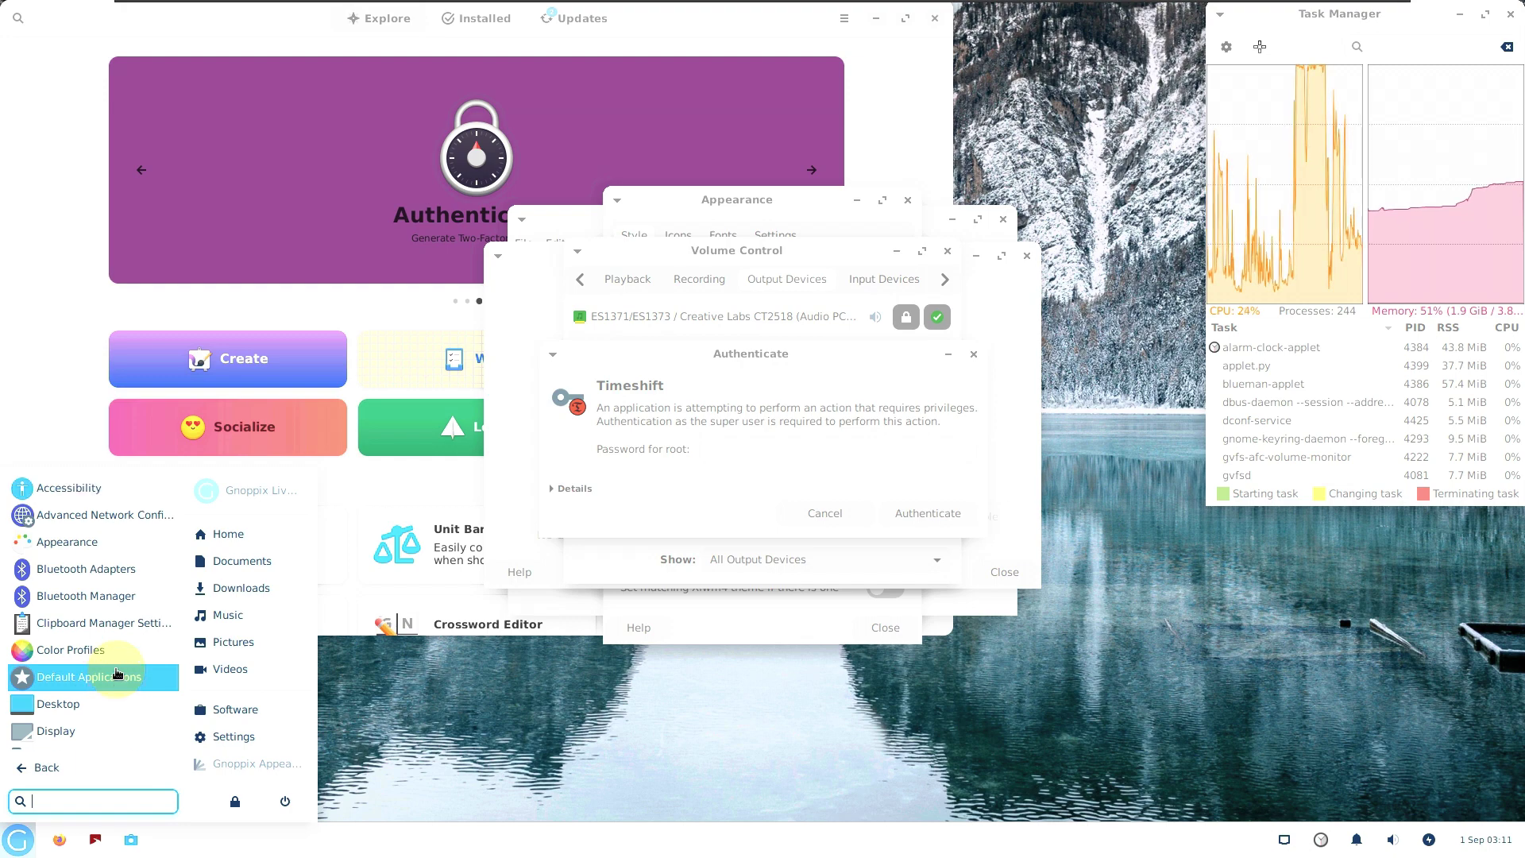
# - Launch LibreOffice Calc and Document Viewer from the Office category
pyautogui.click(61, 774)
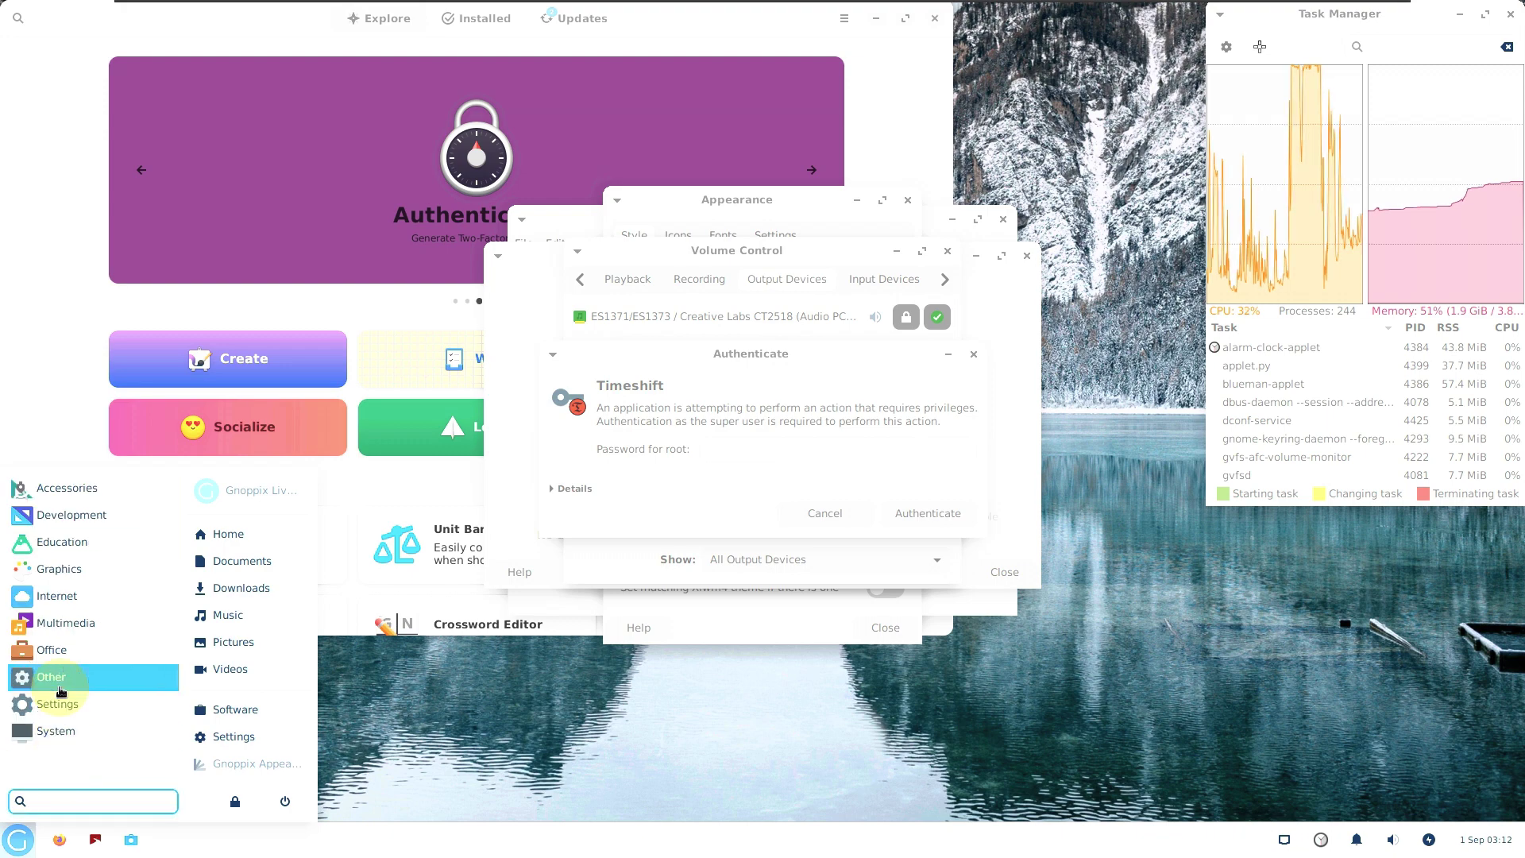
pyautogui.click(63, 662)
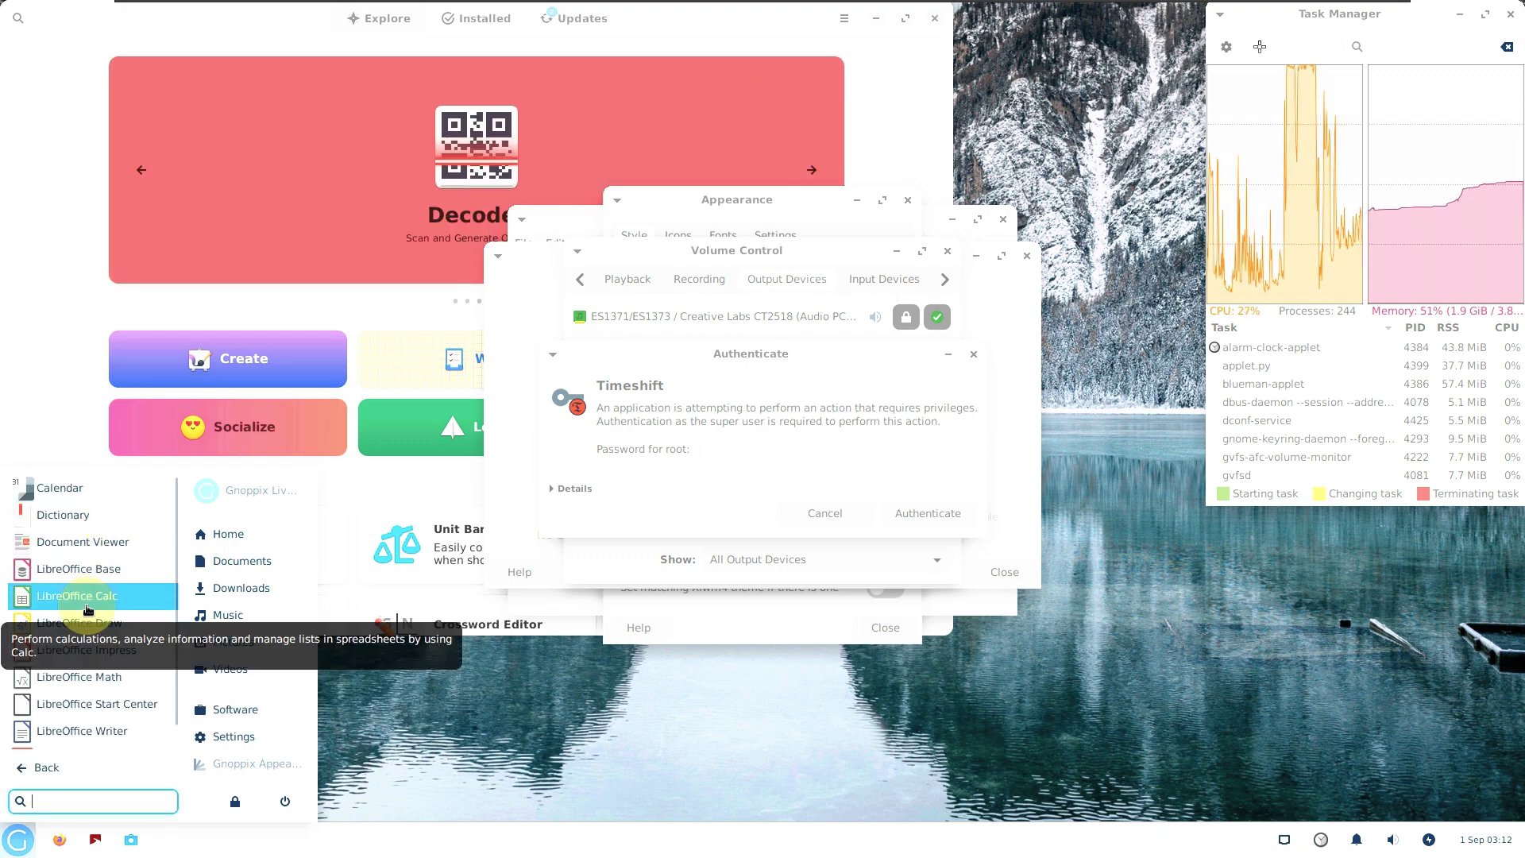
pyautogui.click(88, 609)
pyautogui.click(17, 836)
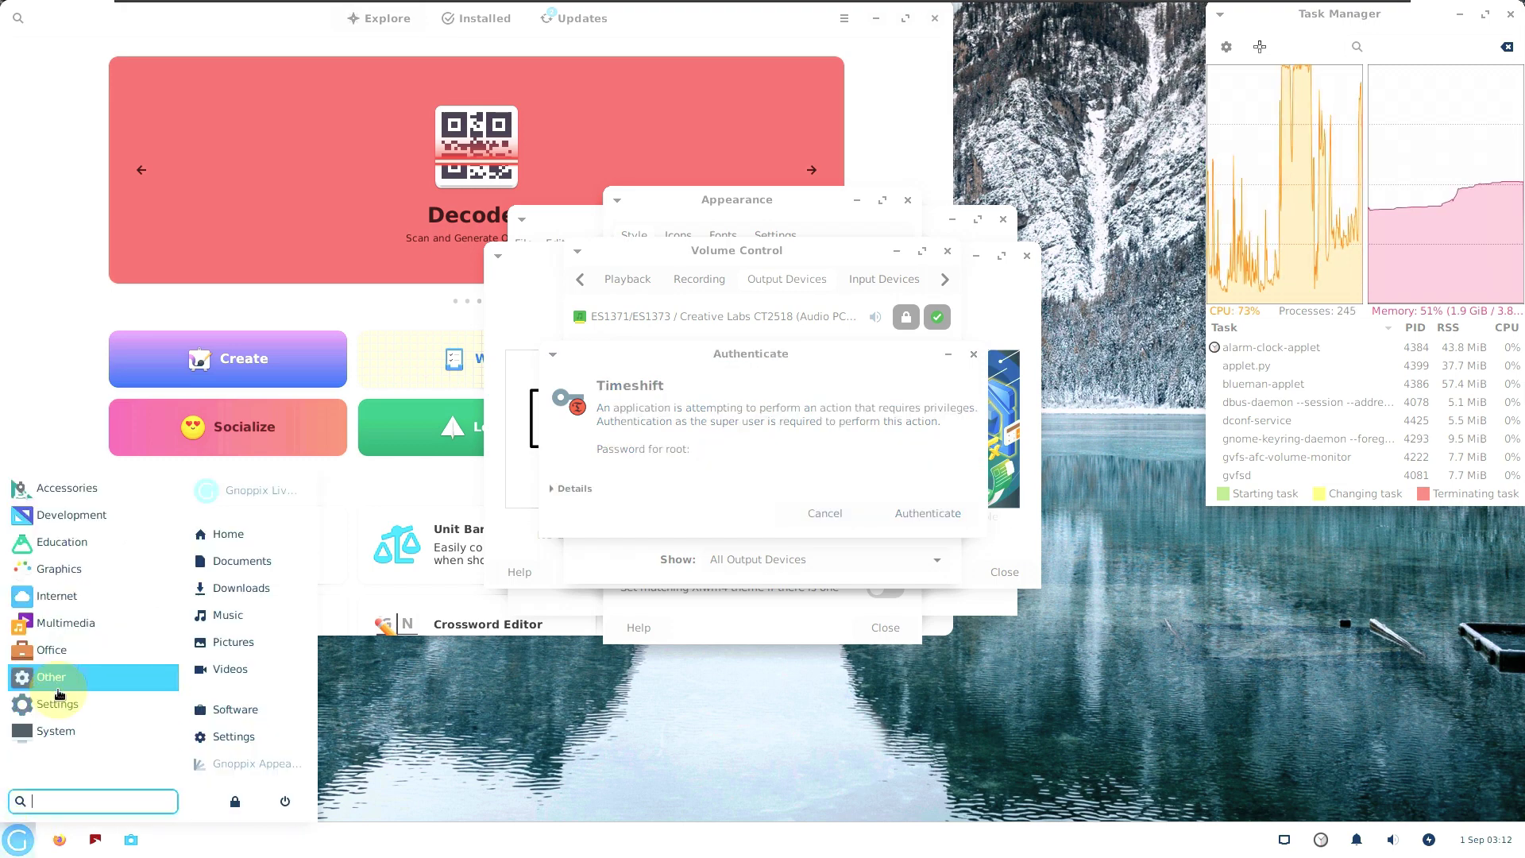
pyautogui.click(92, 650)
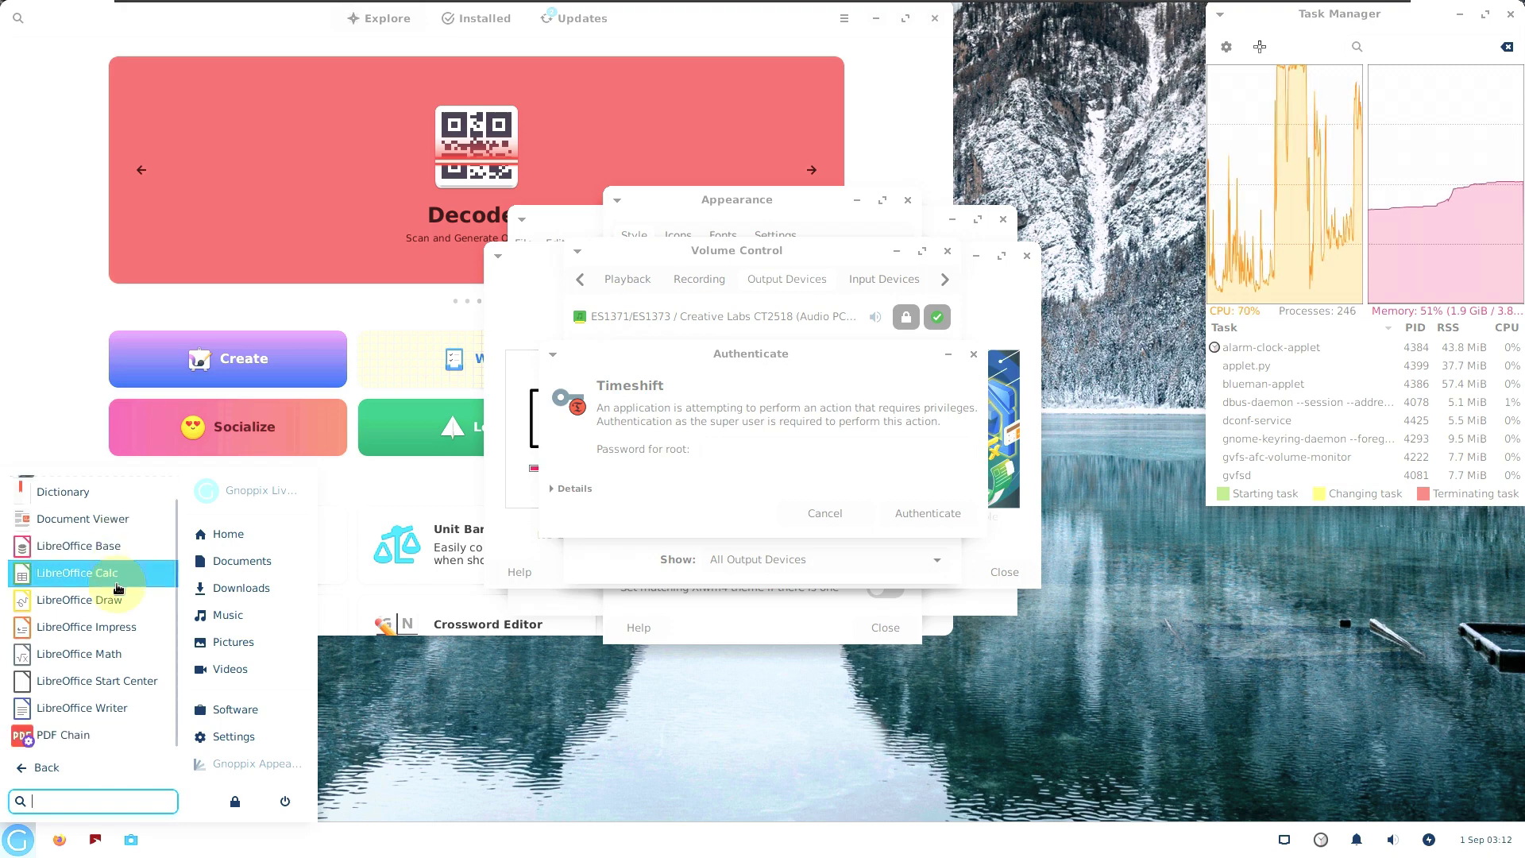
pyautogui.scroll(1, 108, 727)
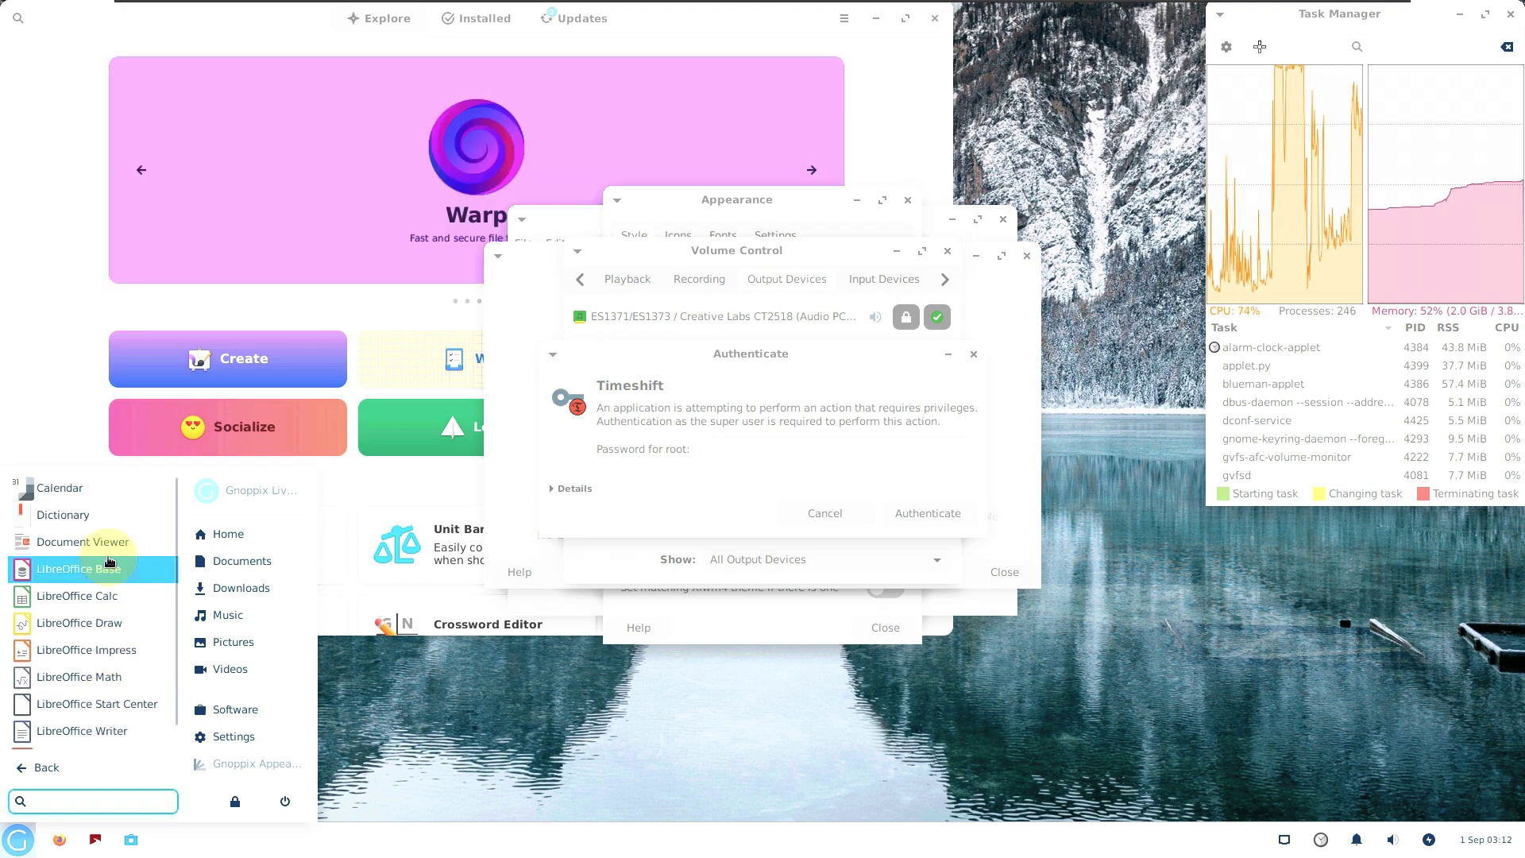
pyautogui.click(109, 550)
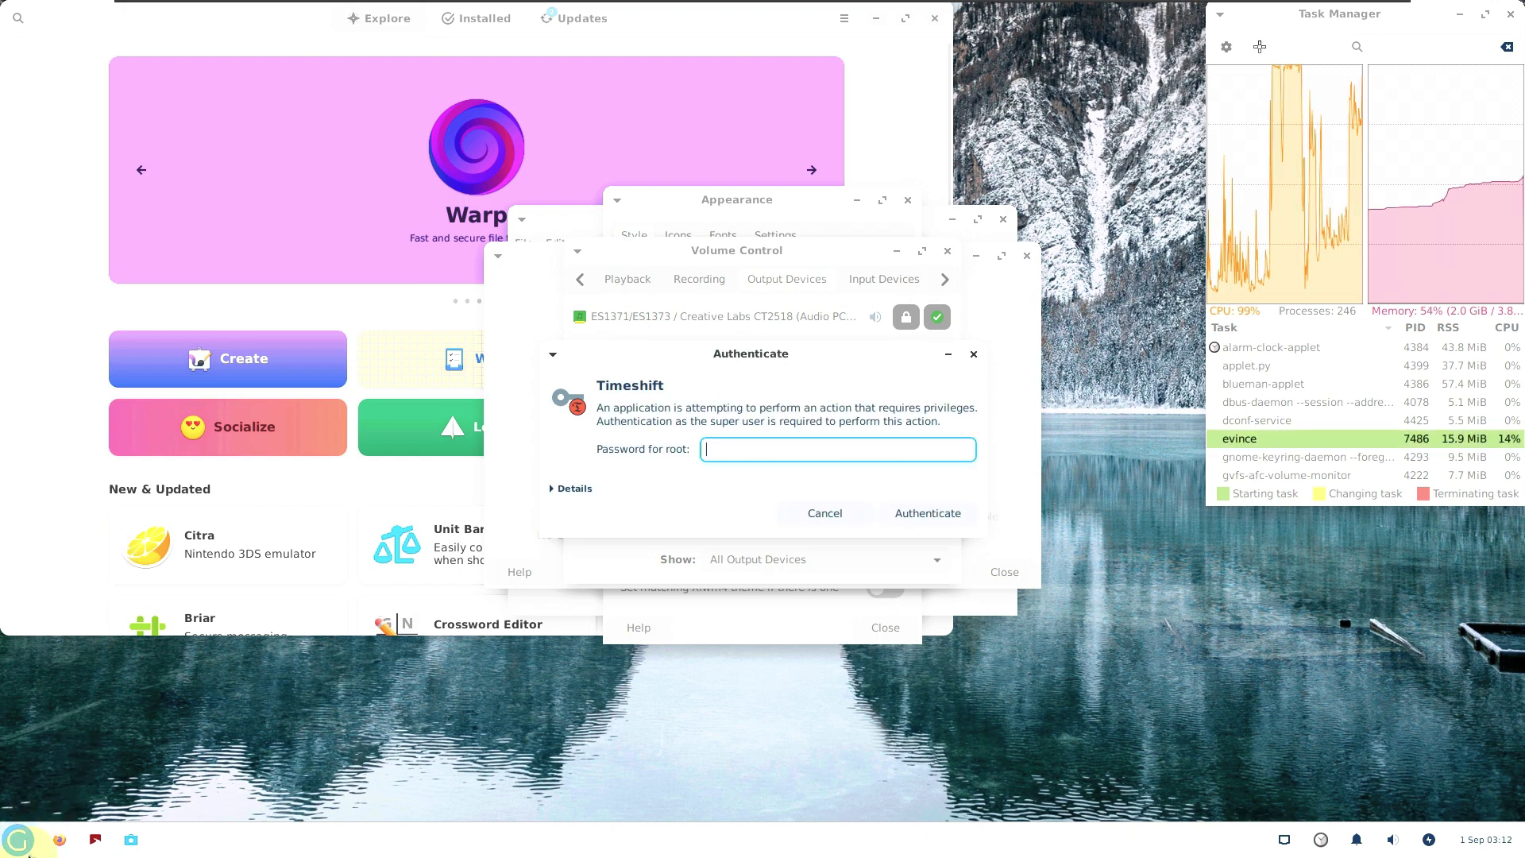
pyautogui.click(28, 852)
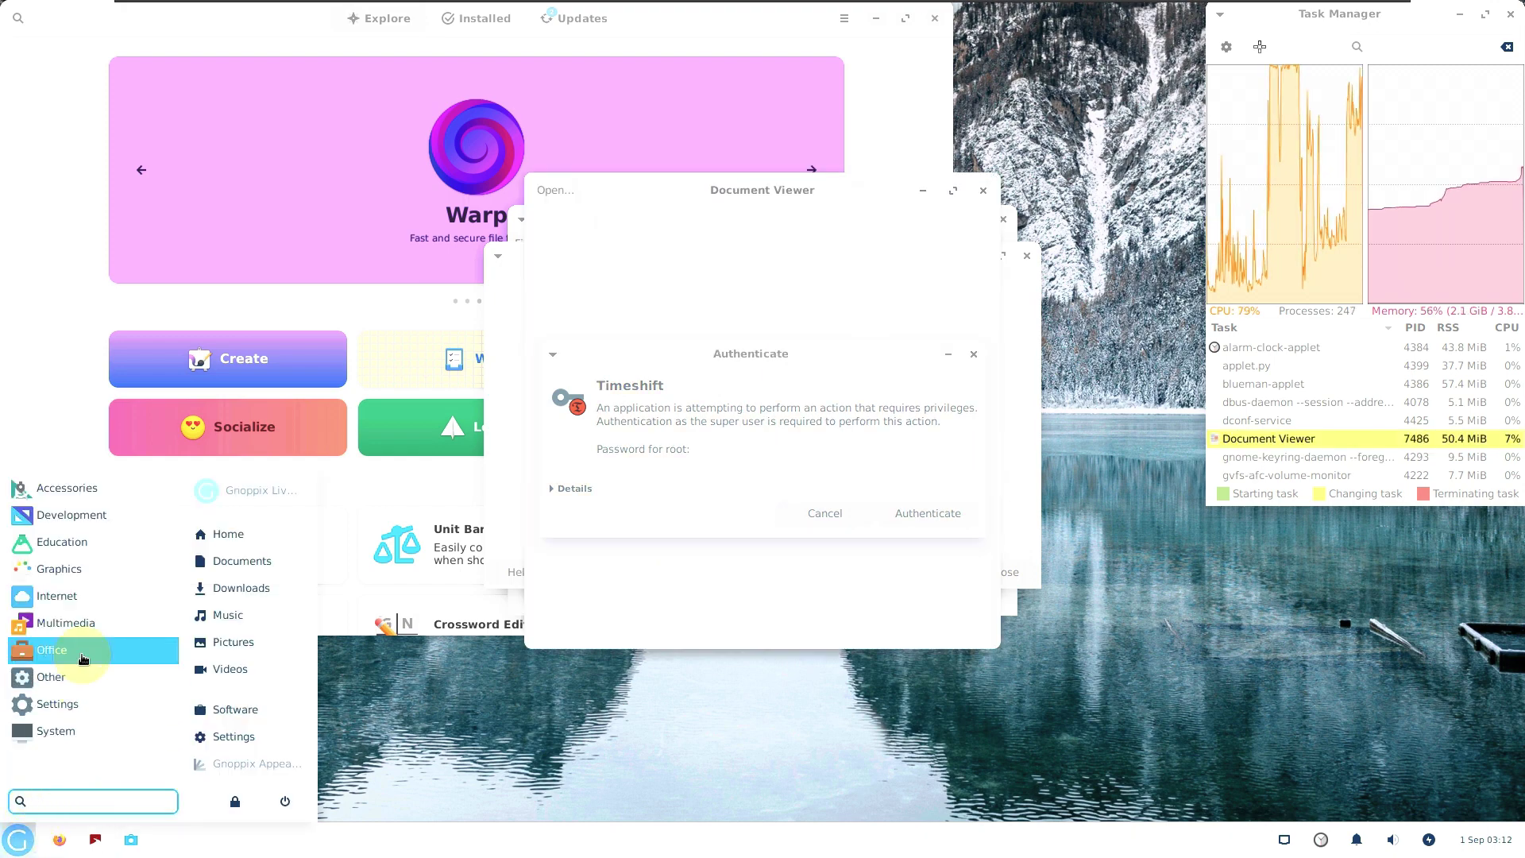
# - Launch the Dictionary from Office and glance at the Multimedia category
pyautogui.click(82, 658)
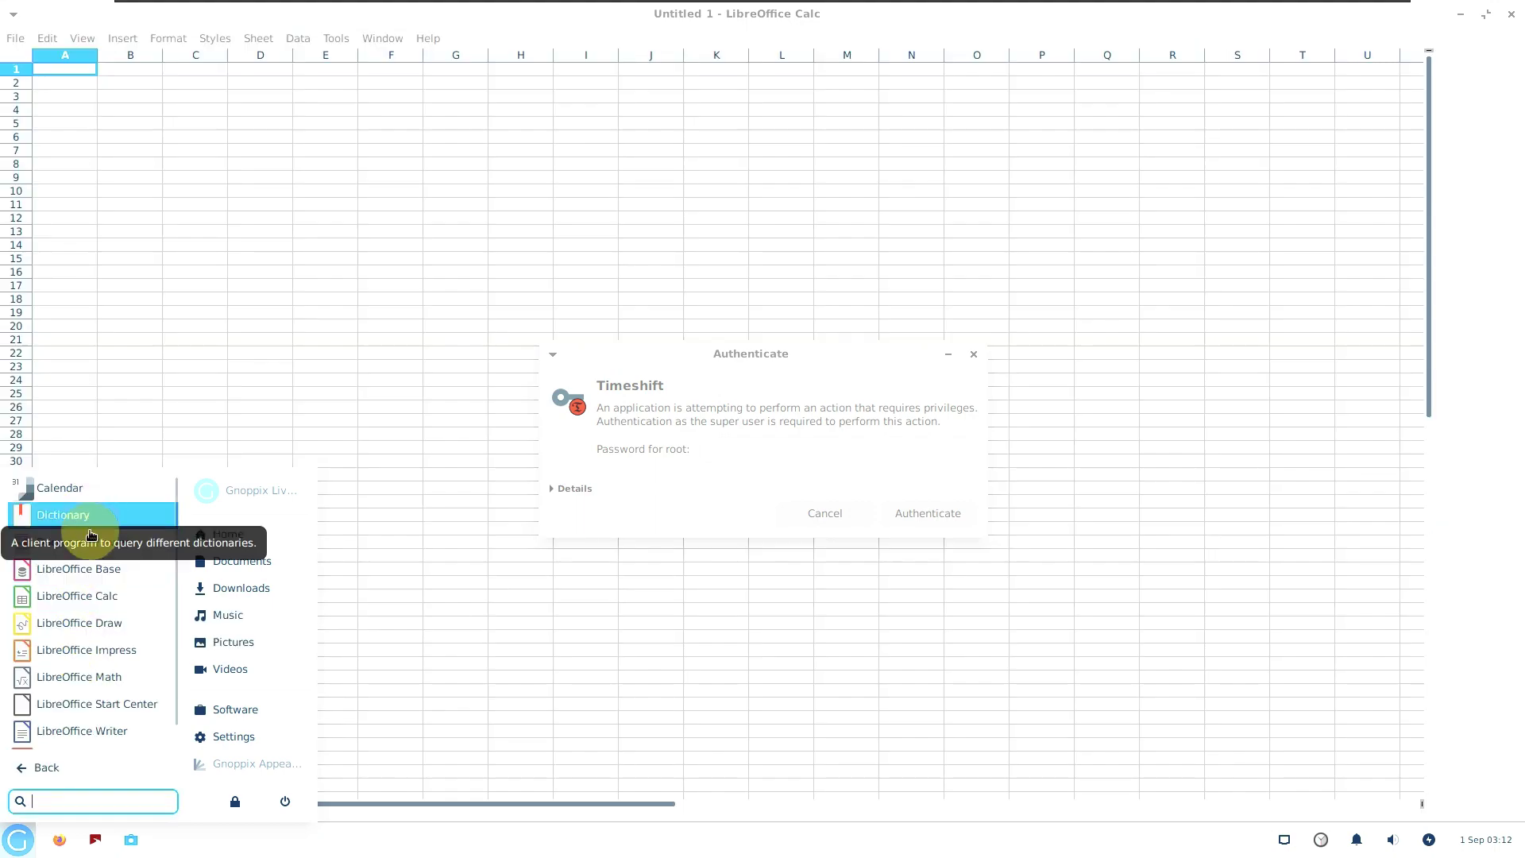
pyautogui.click(16, 846)
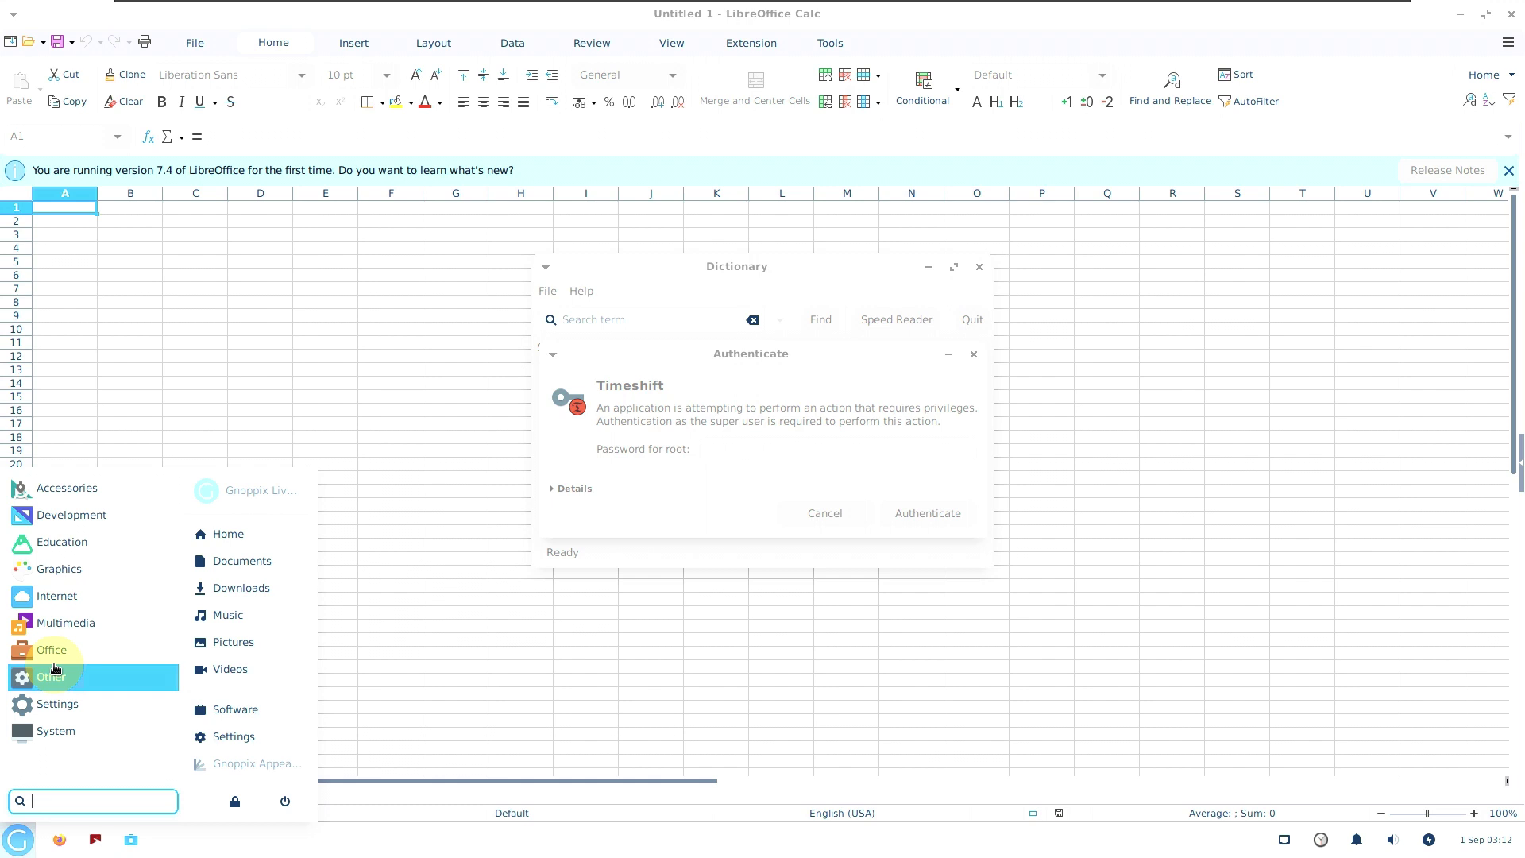
pyautogui.click(66, 623)
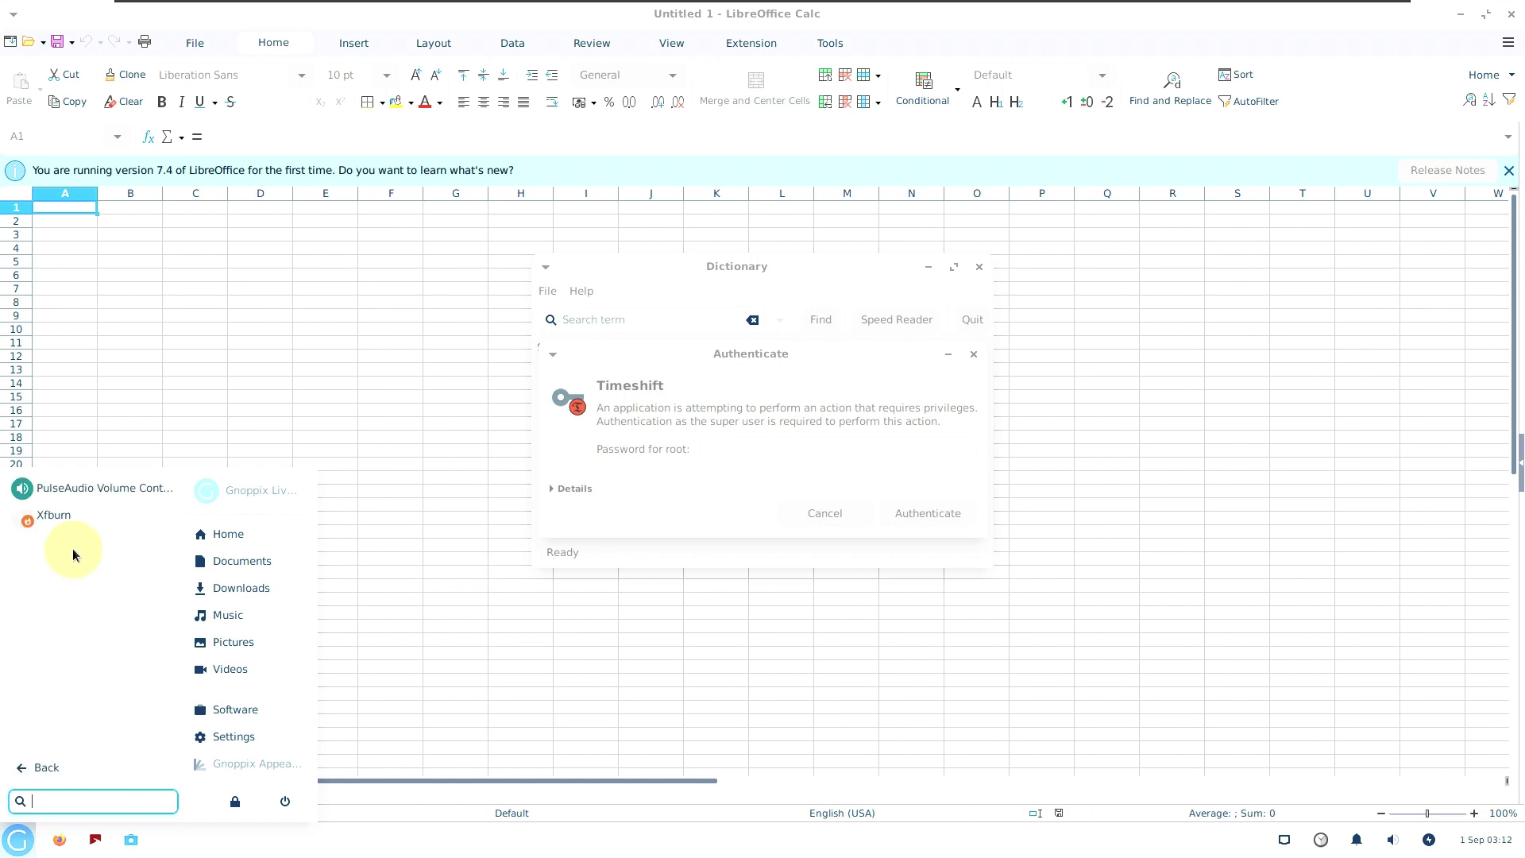
pyautogui.click(48, 767)
# - Launch Thunderbird and the Tutanota mail client from the Internet category
pyautogui.click(87, 595)
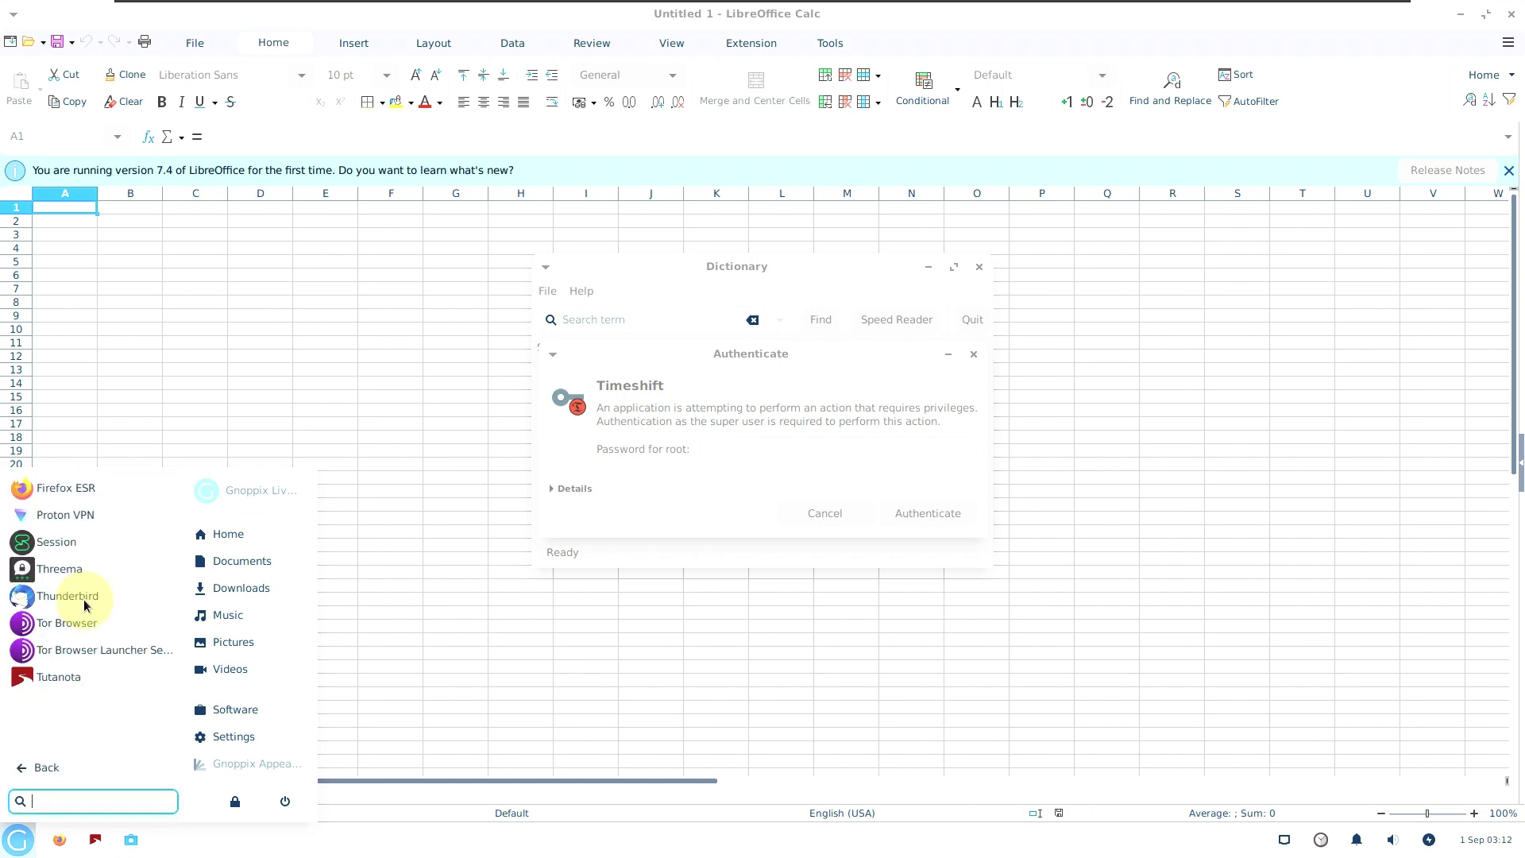
pyautogui.click(84, 601)
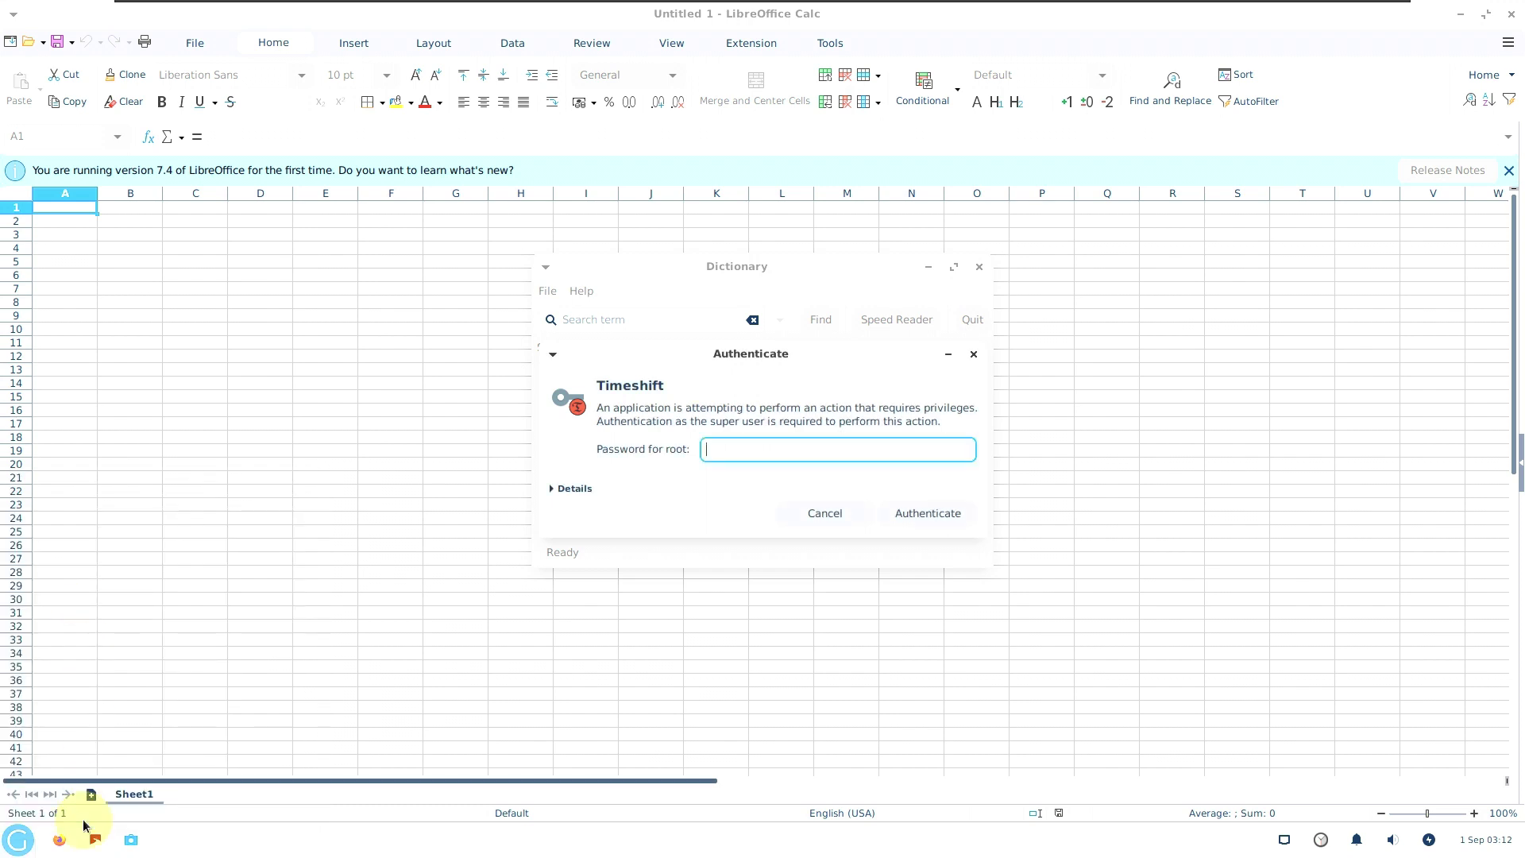
pyautogui.click(26, 846)
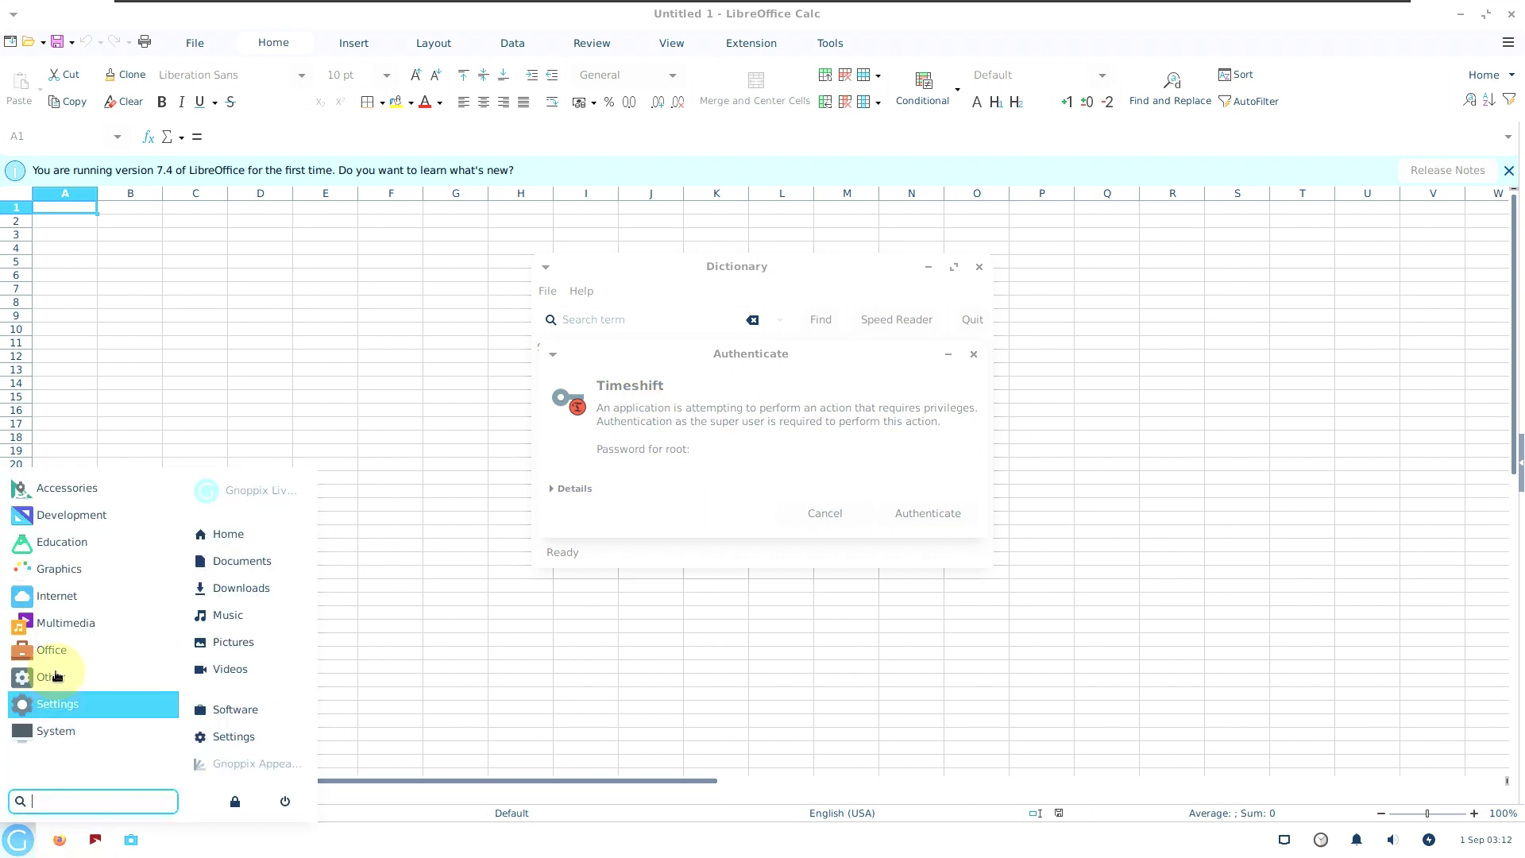
pyautogui.click(79, 595)
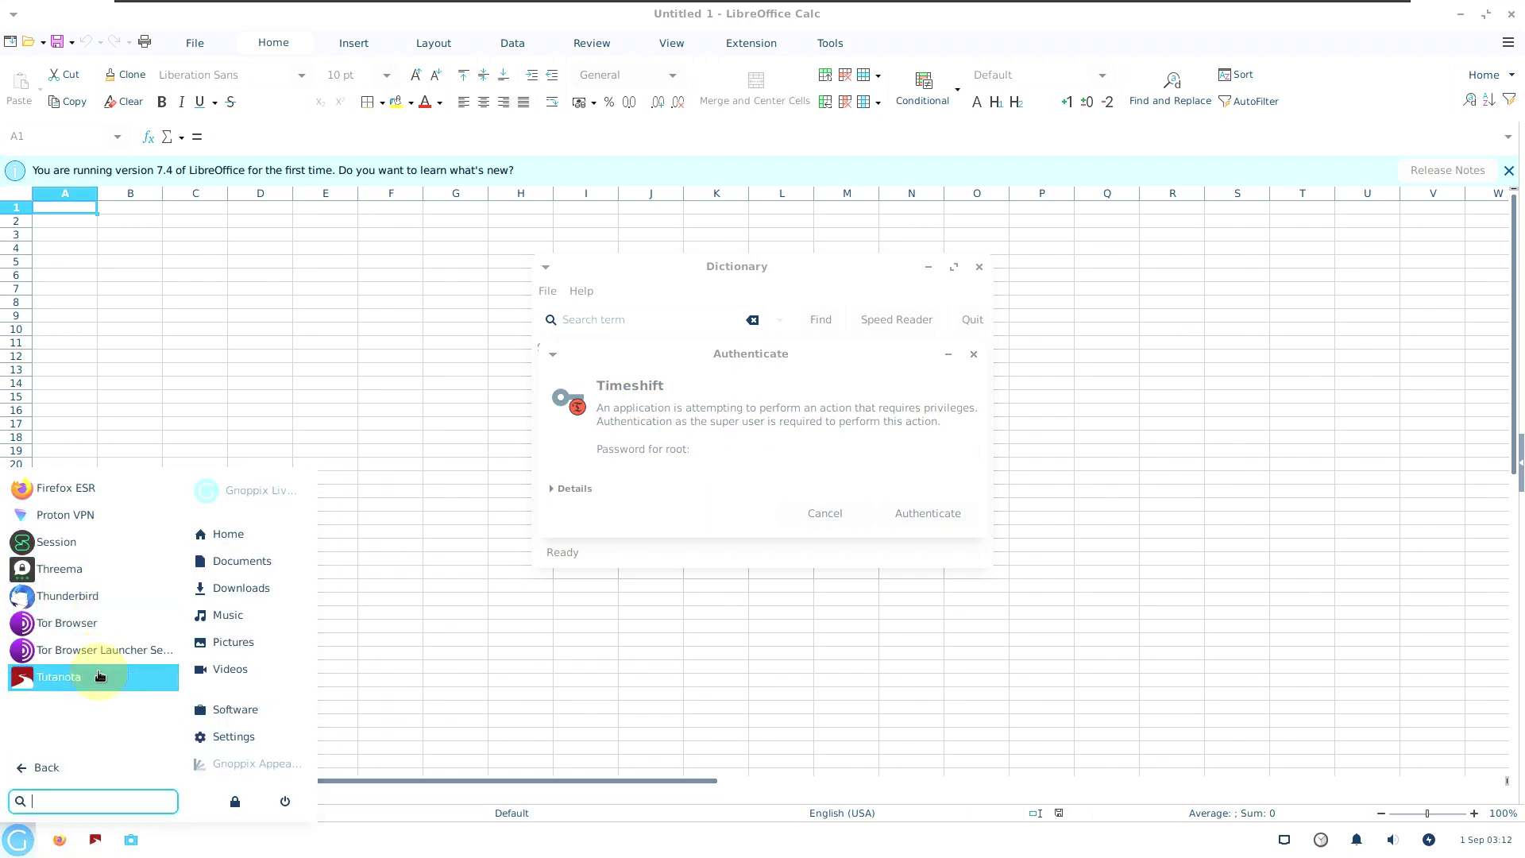
pyautogui.click(98, 546)
# - Launch the Ristretto image viewer and Document Viewer from the Graphics category
pyautogui.click(18, 840)
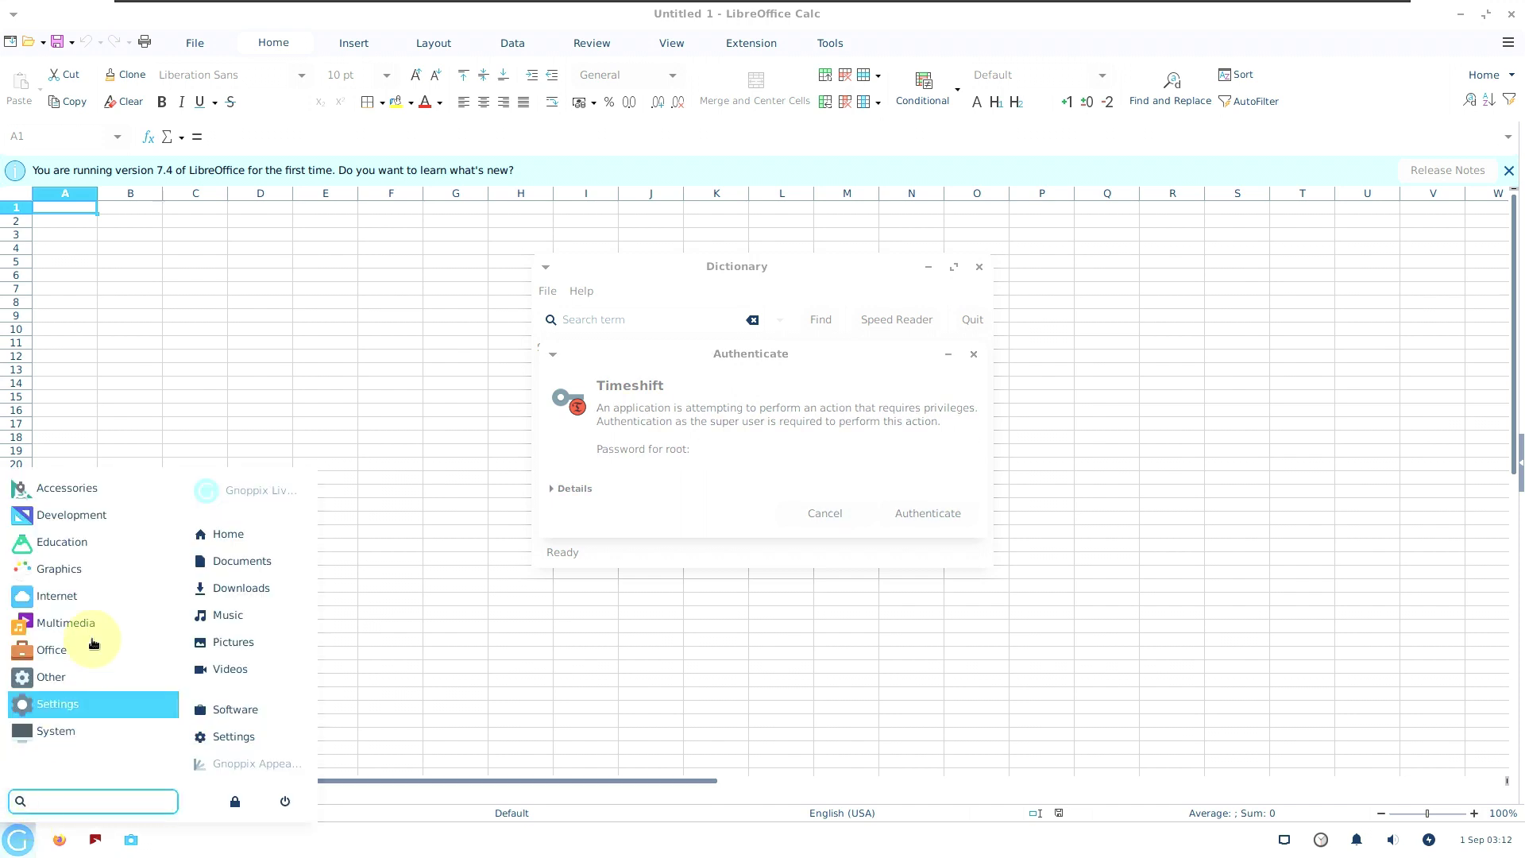
pyautogui.click(103, 577)
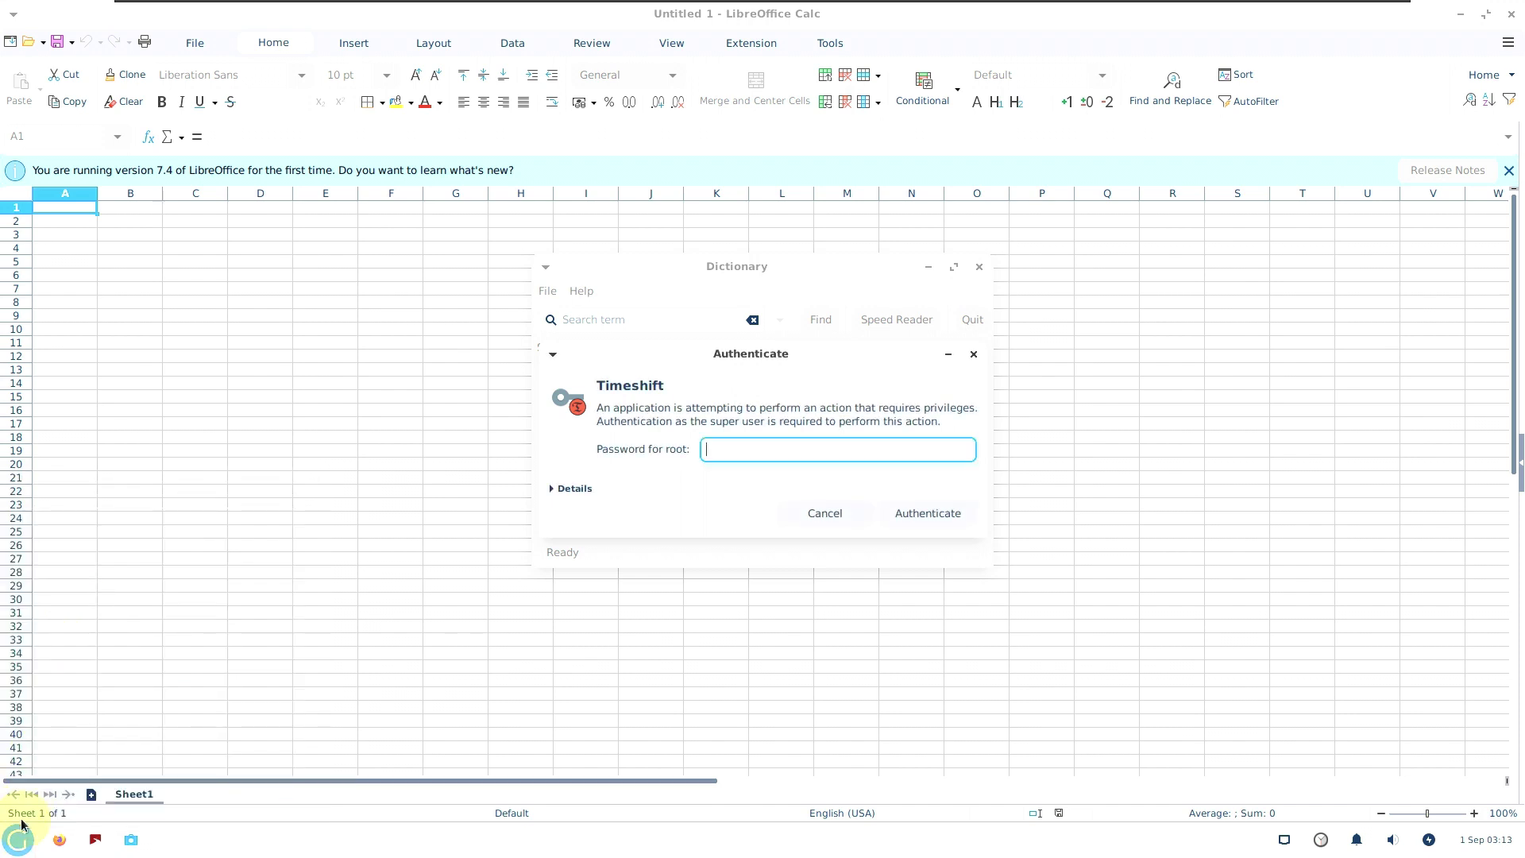
pyautogui.click(19, 839)
pyautogui.click(97, 572)
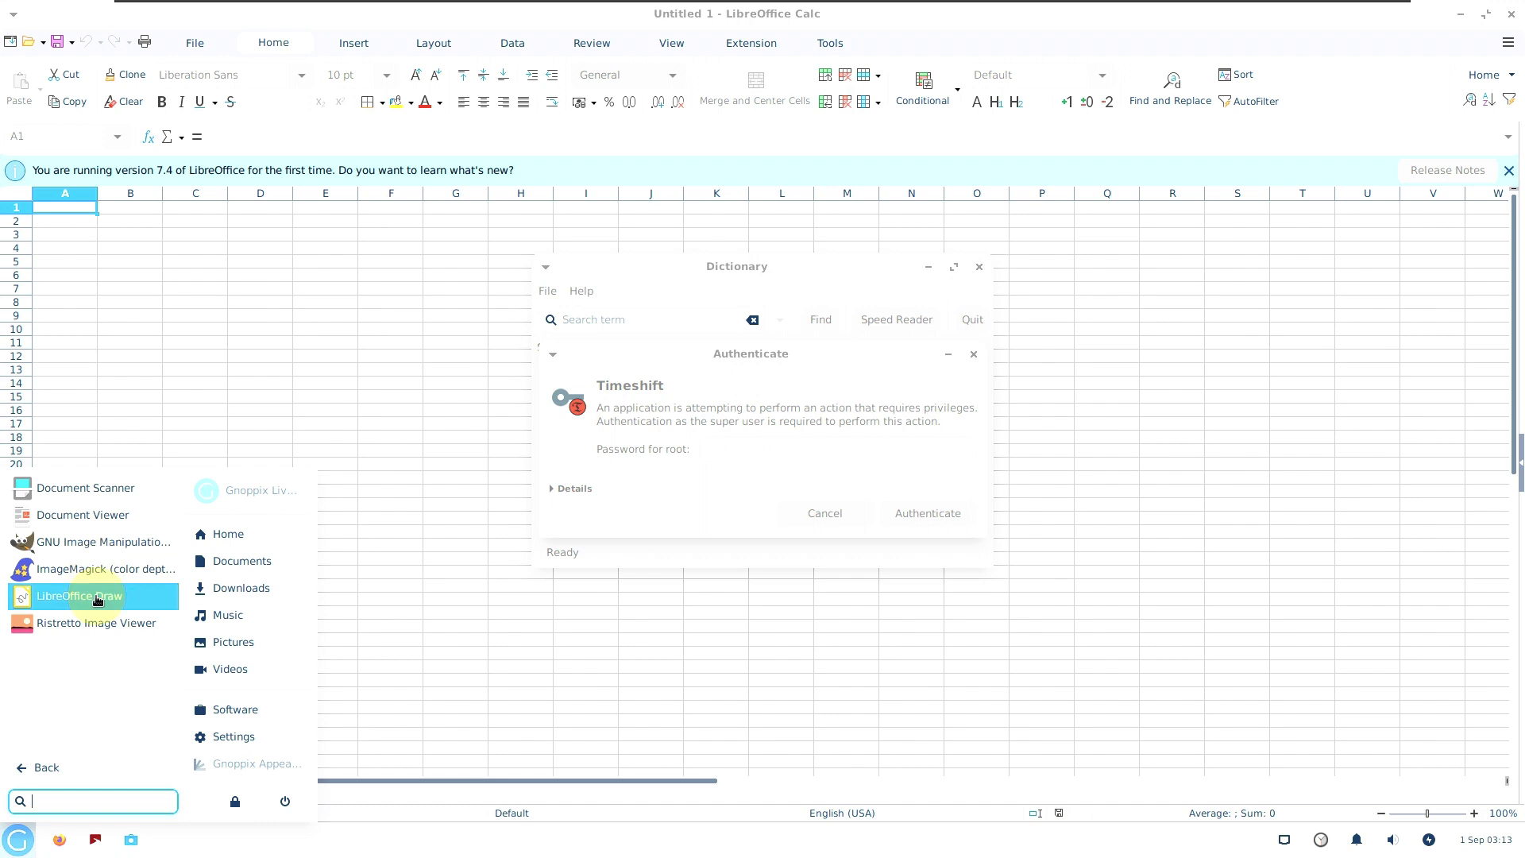
pyautogui.click(96, 626)
pyautogui.click(23, 836)
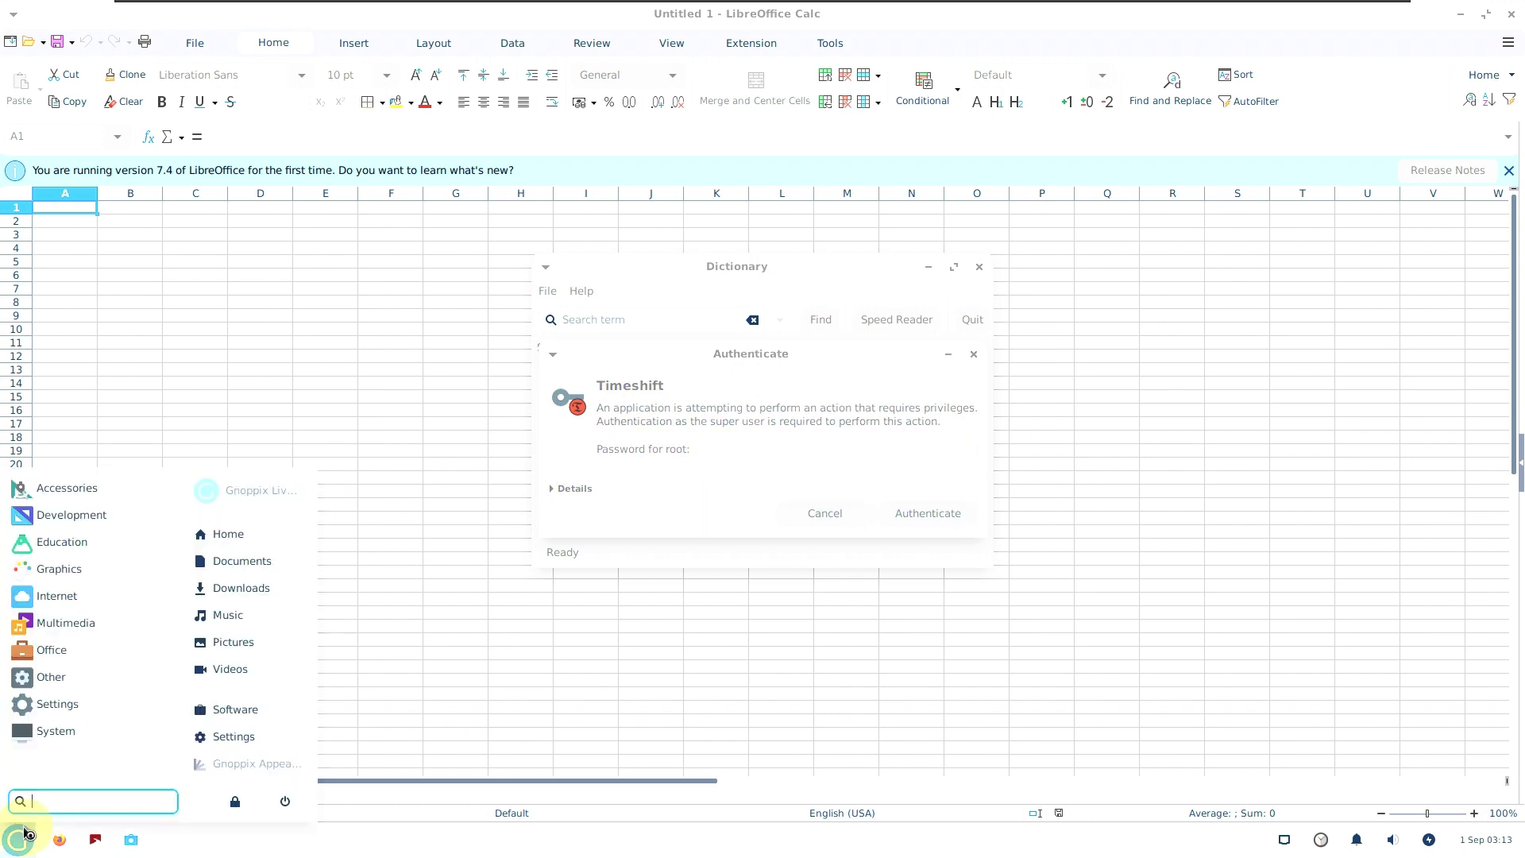
pyautogui.click(102, 572)
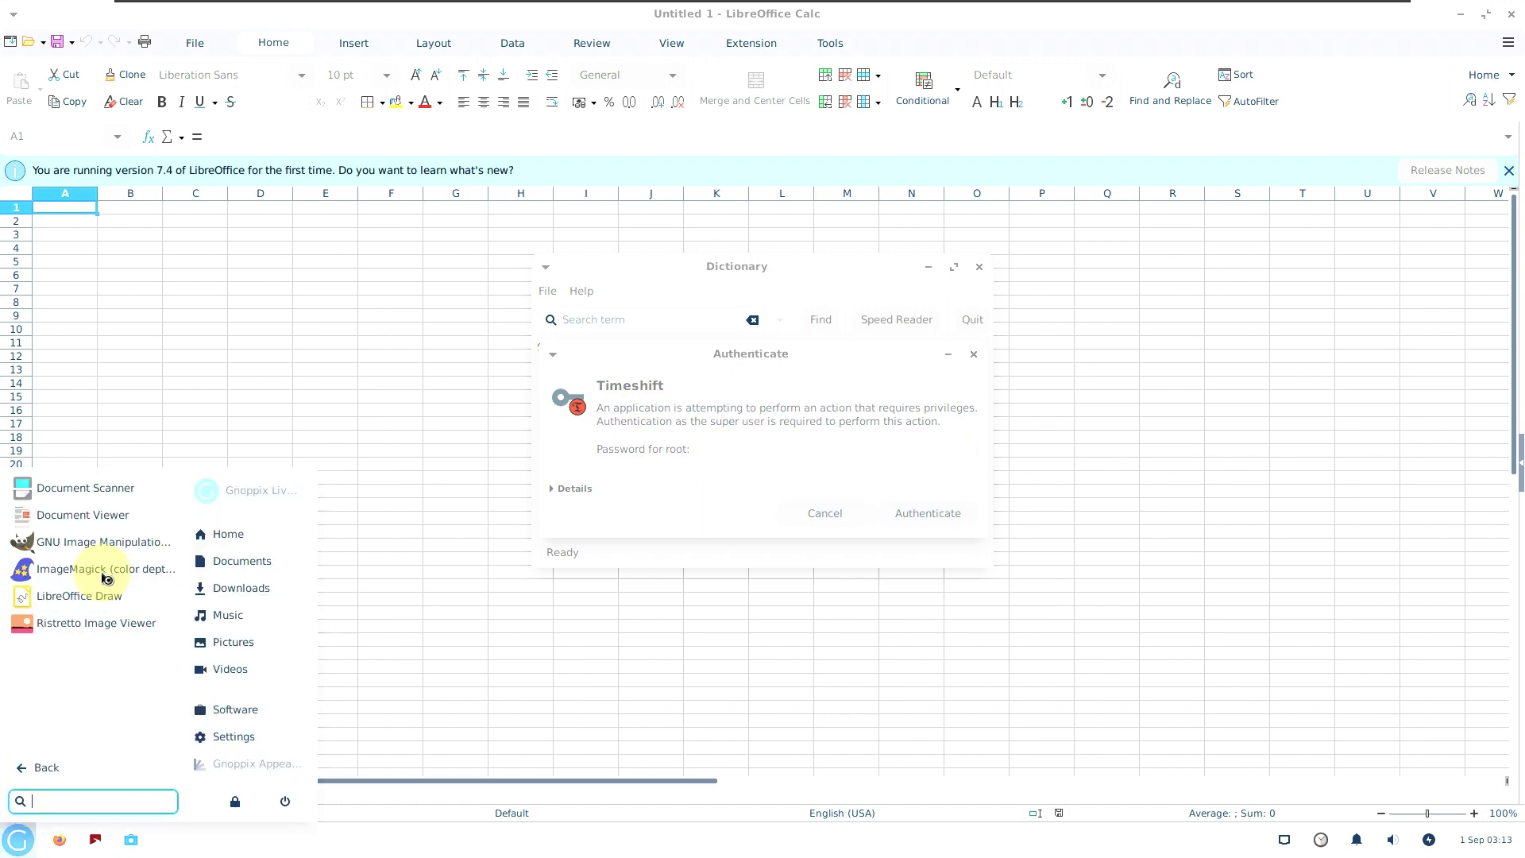
pyautogui.click(112, 517)
# - Browse Education and Development, then launch Mousepad from Accessories
pyautogui.click(22, 838)
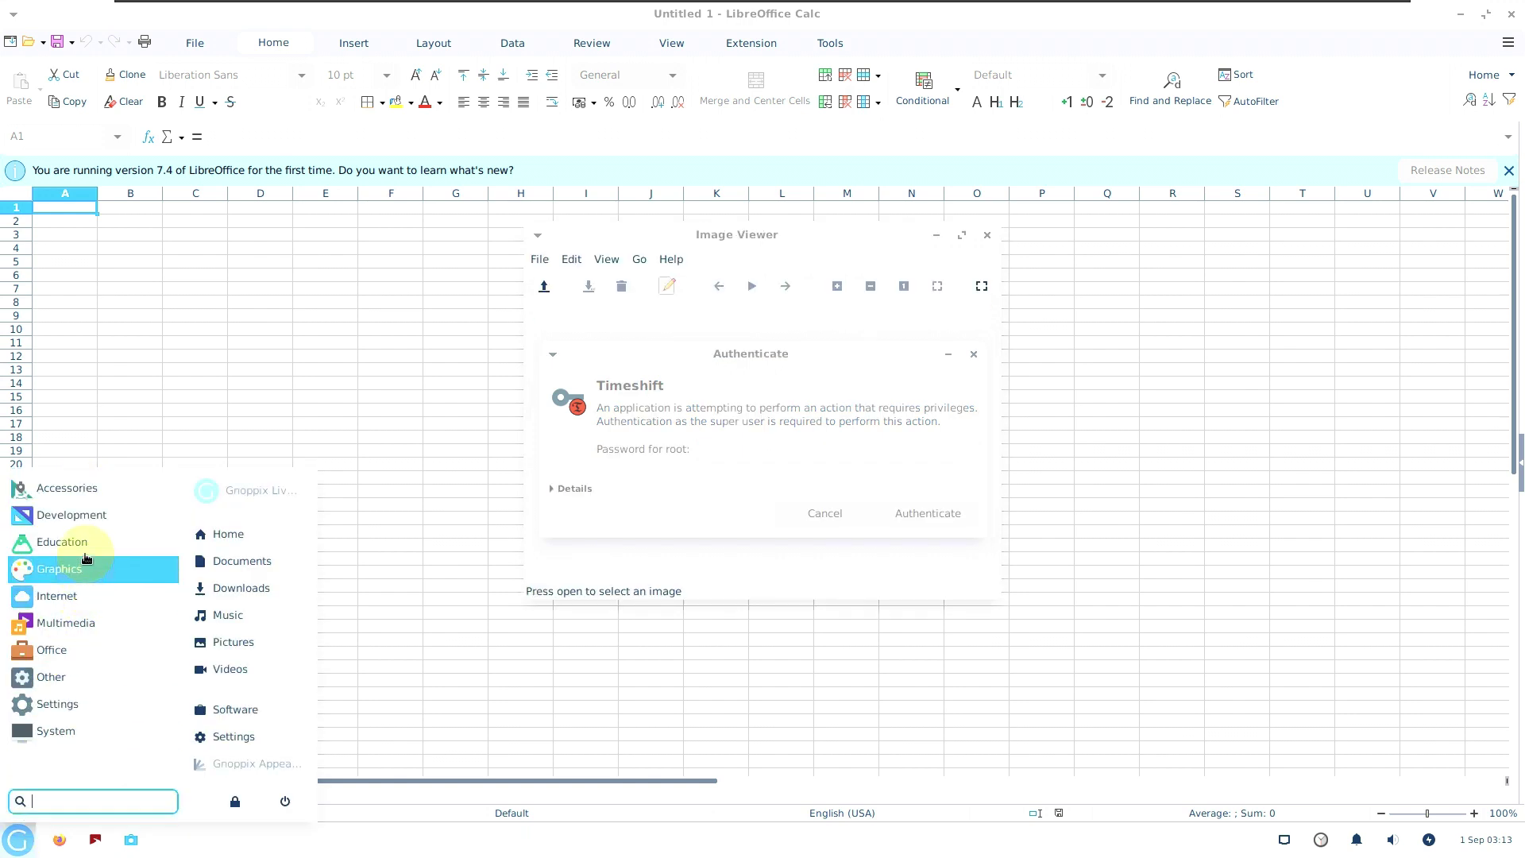
pyautogui.click(85, 543)
pyautogui.click(82, 767)
pyautogui.click(100, 517)
pyautogui.click(63, 761)
pyautogui.click(107, 494)
pyautogui.scroll(-5, 78, 638)
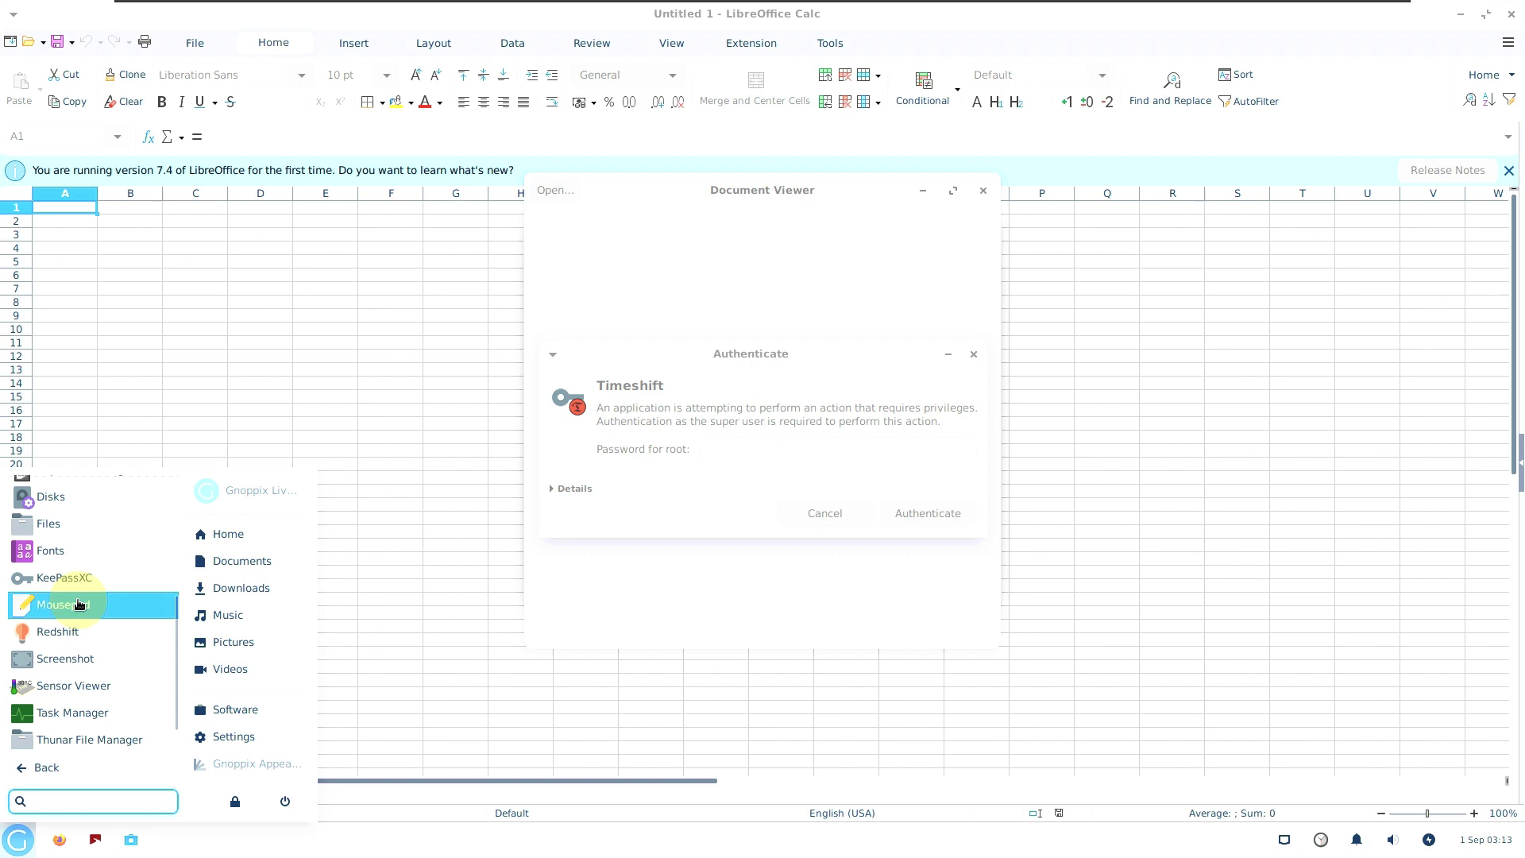
pyautogui.click(79, 604)
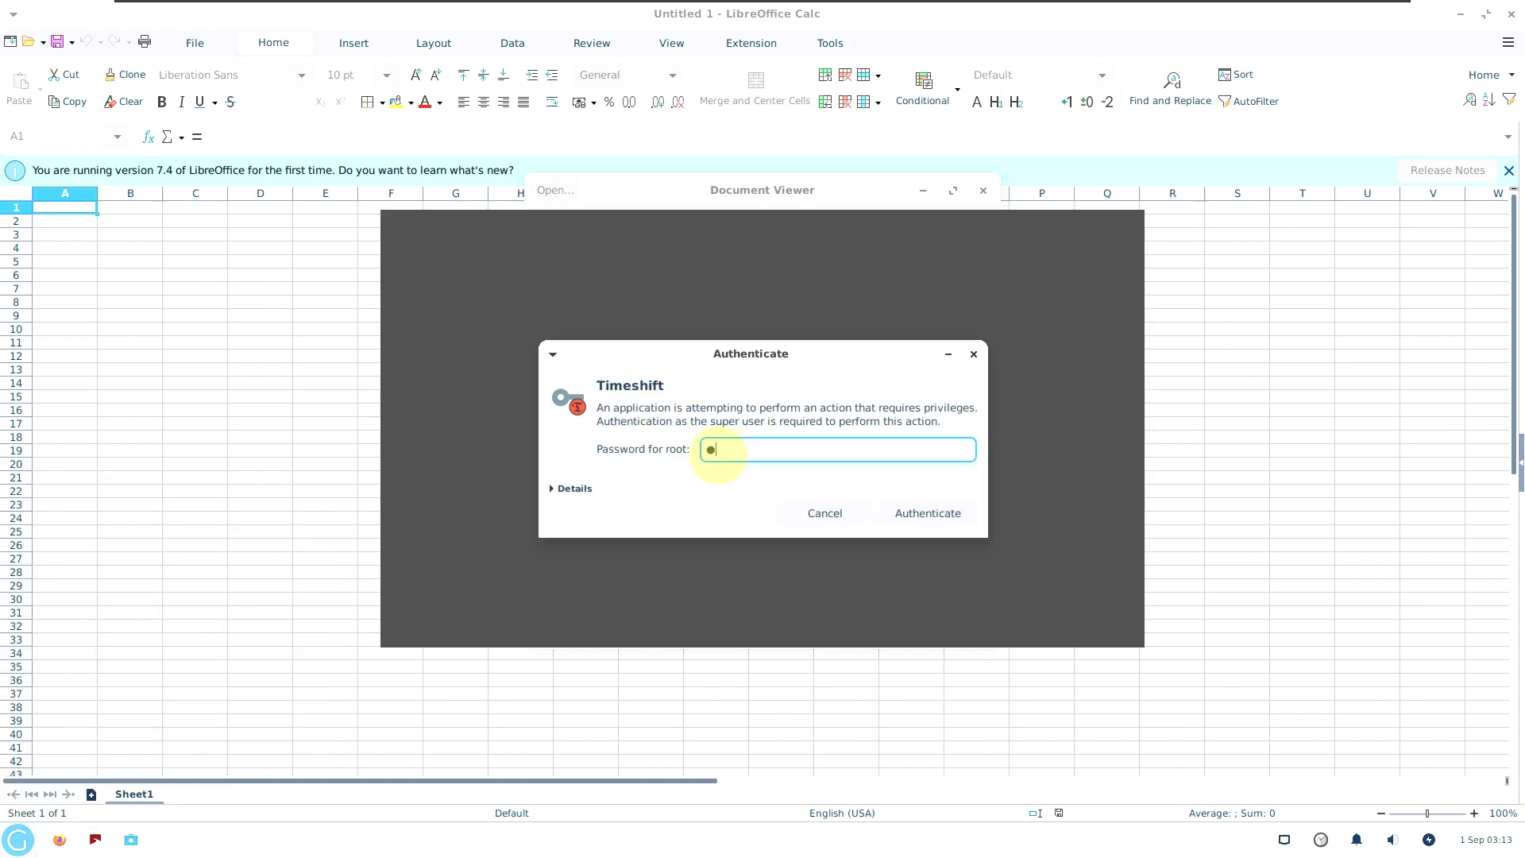
# - Submit the root password for Timeshift, retrying once after the failure
pyautogui.press('Return')
pyautogui.press('Return')
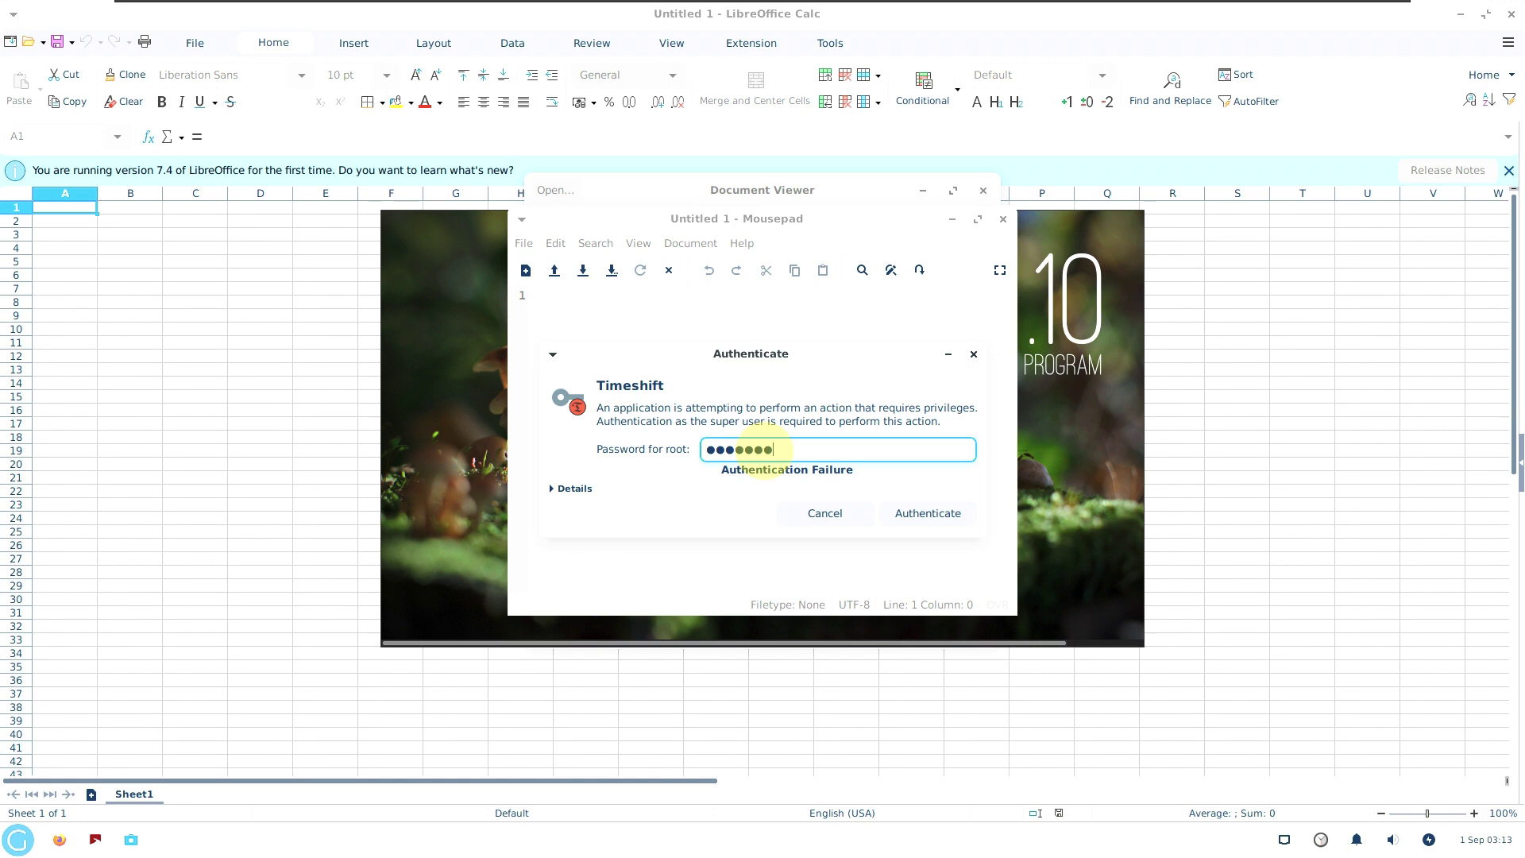
pyautogui.press('Return')
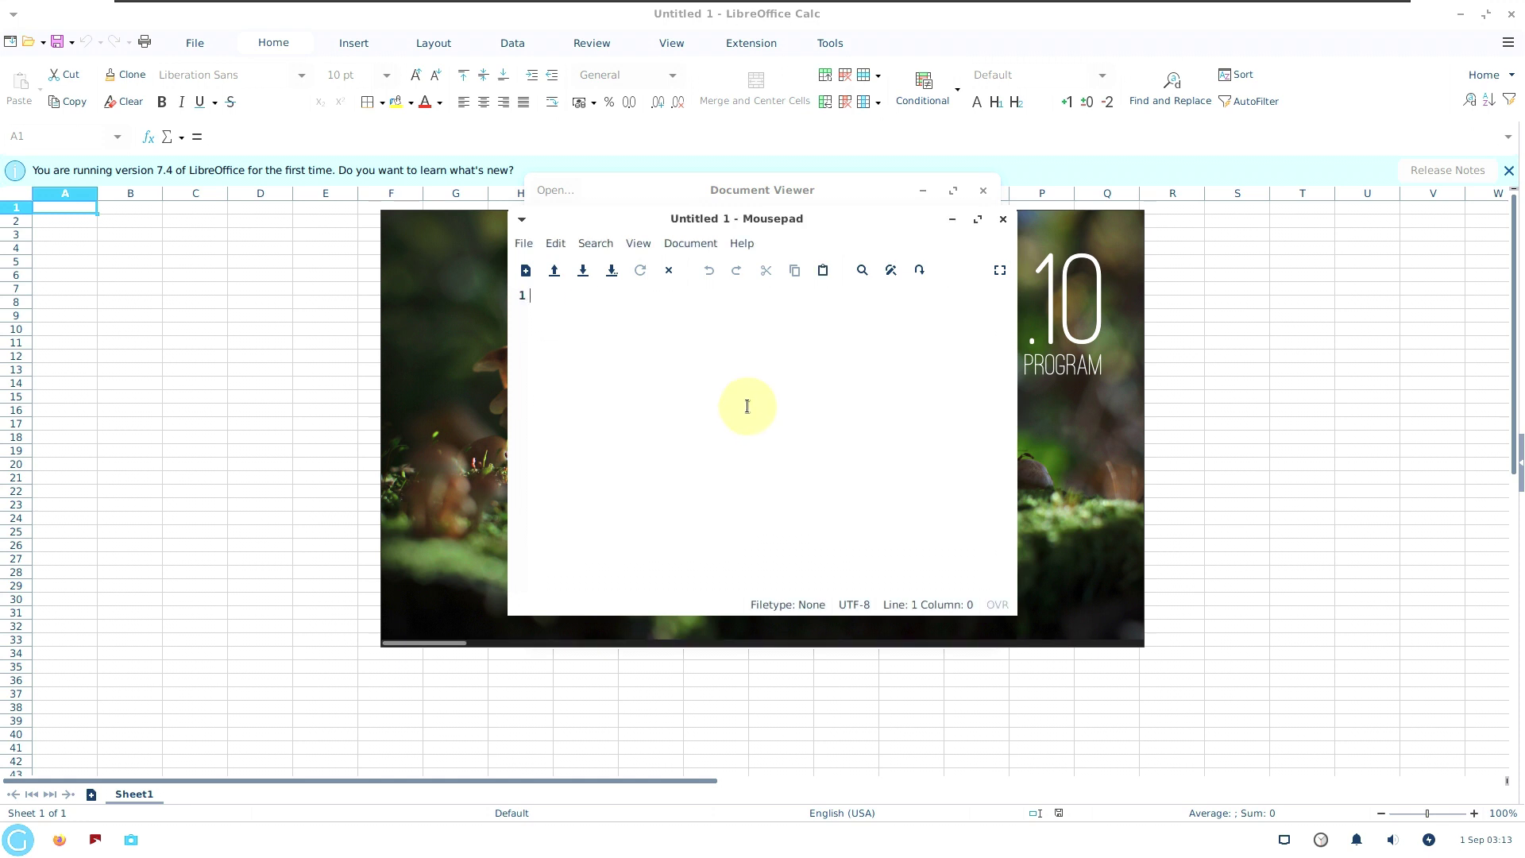
# - Move Mousepad aside, view About Mousepad, and dismiss Tutanota's secret-storage error
pyautogui.moveTo(701, 222); pyautogui.dragTo(763, 228)
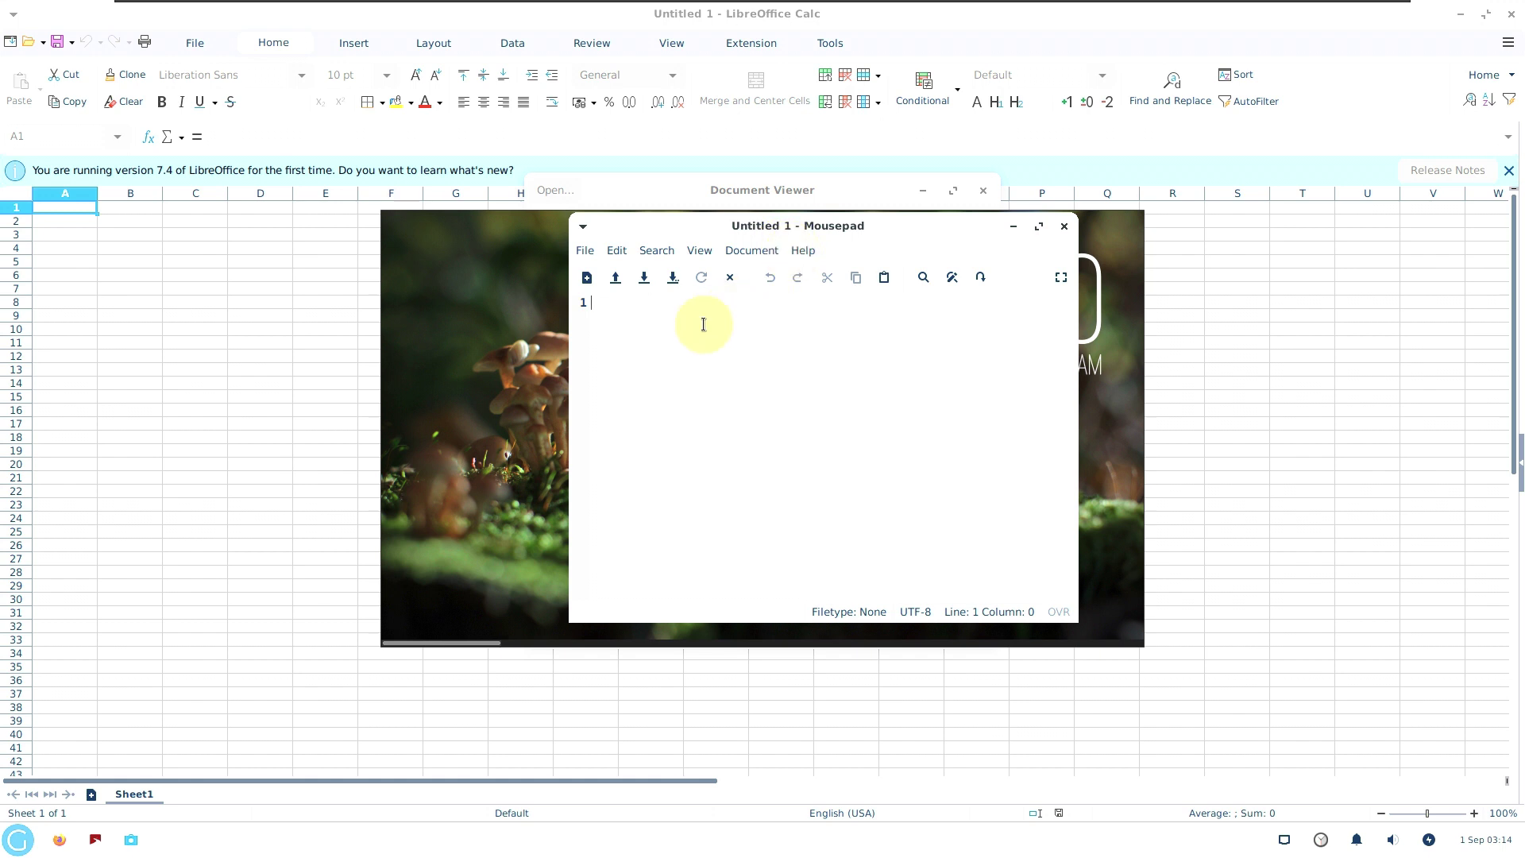
pyautogui.click(820, 294)
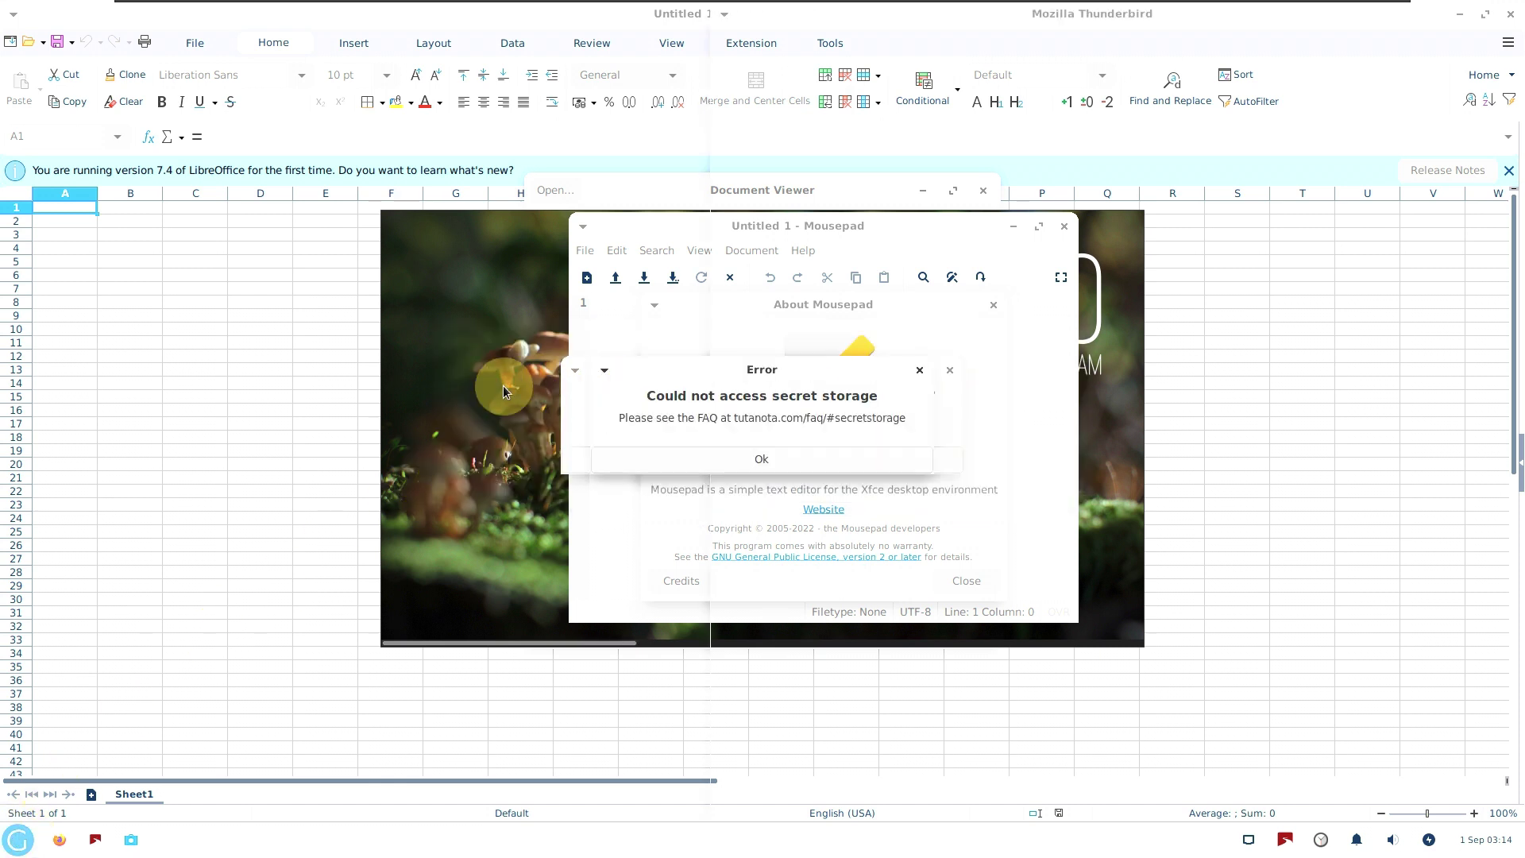
pyautogui.click(762, 459)
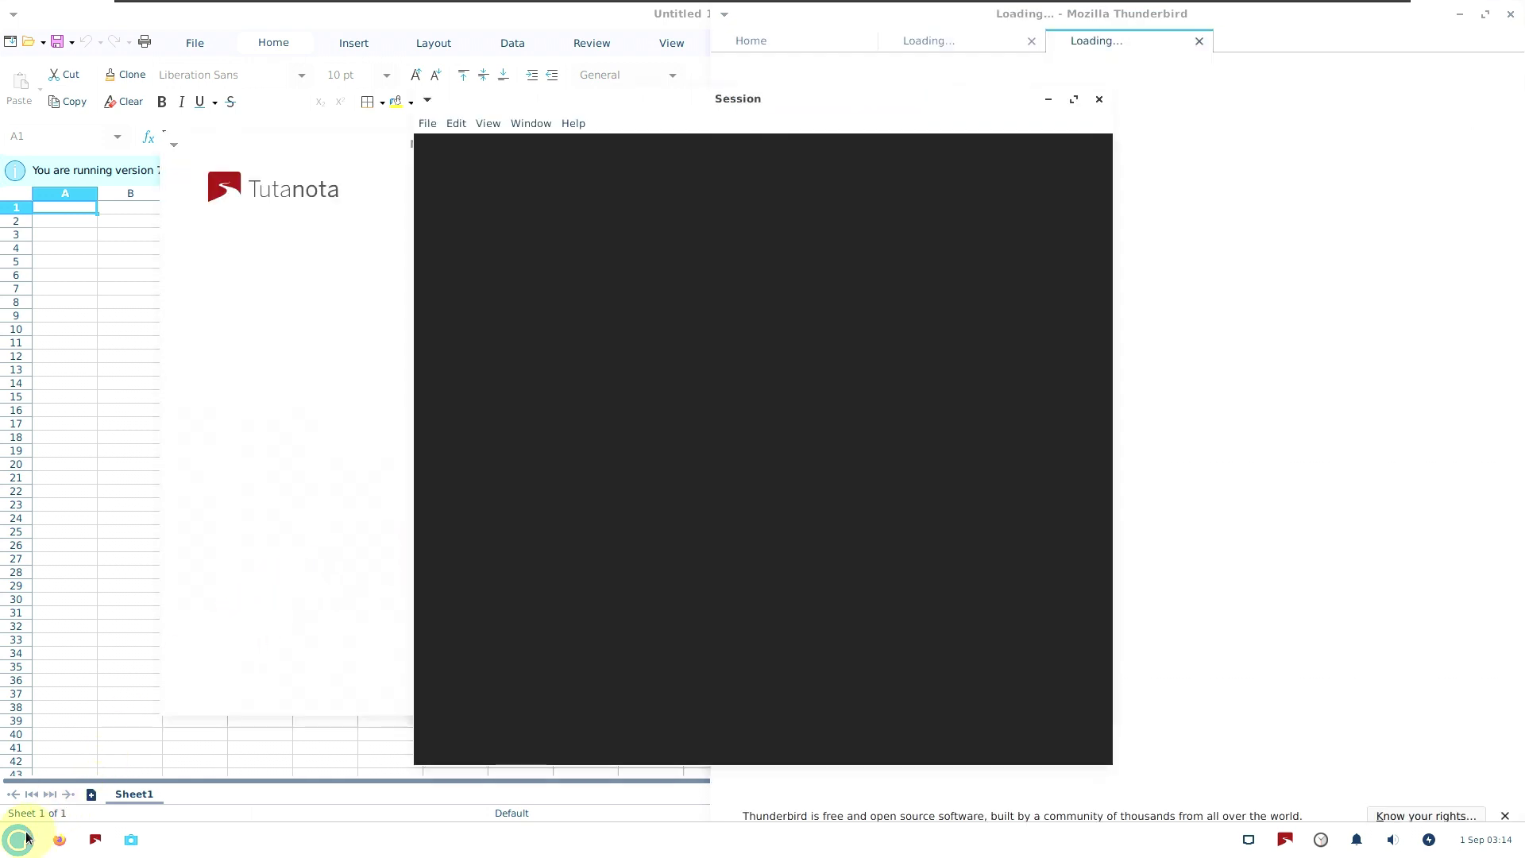
# - Launch Task Manager from the System category of the application menu
pyautogui.click(27, 836)
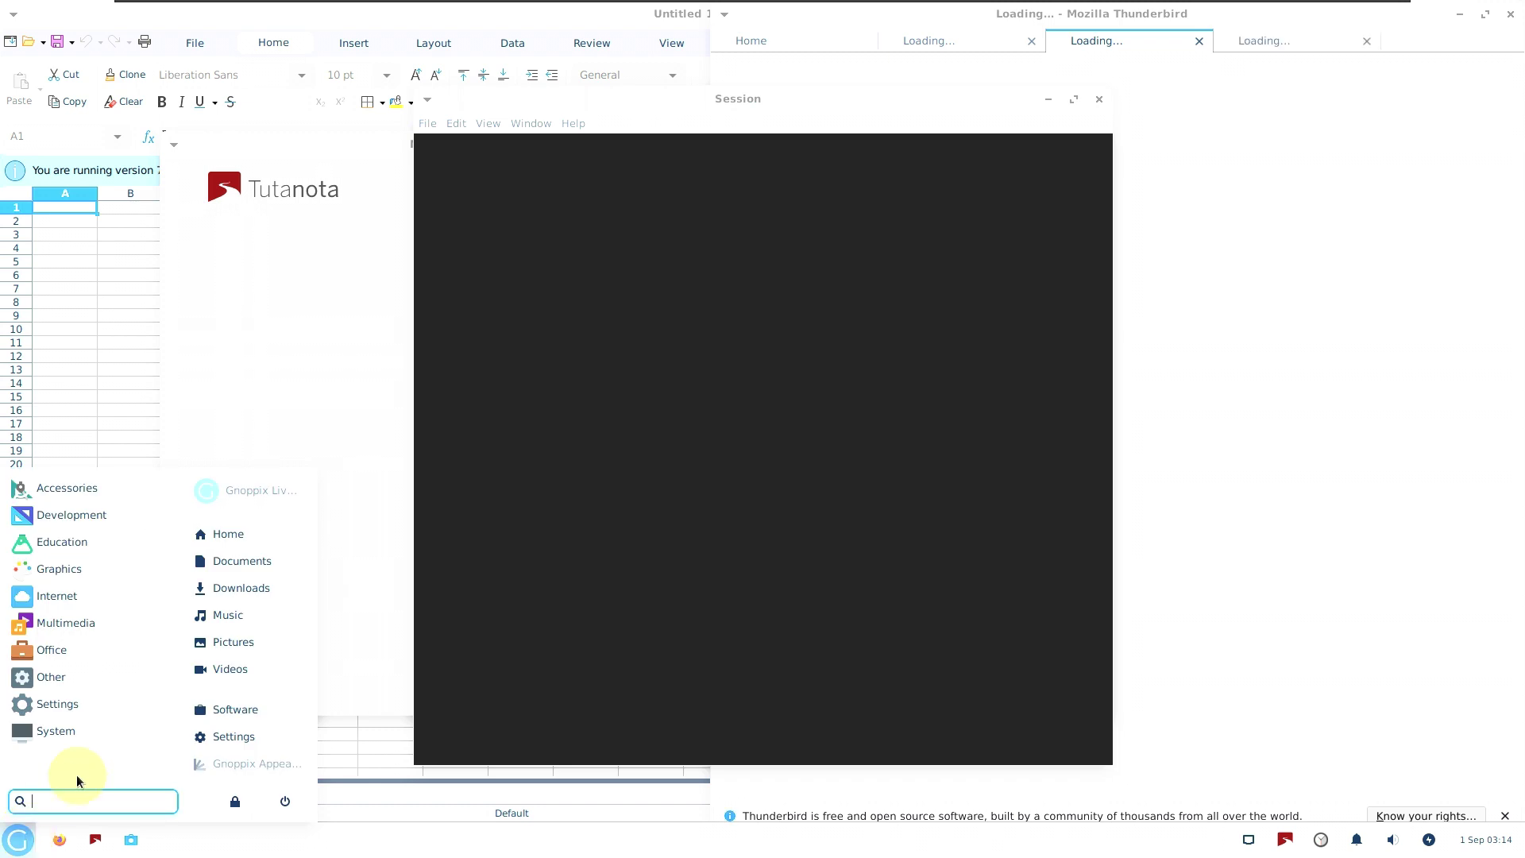
pyautogui.click(91, 729)
pyautogui.scroll(-1, 94, 730)
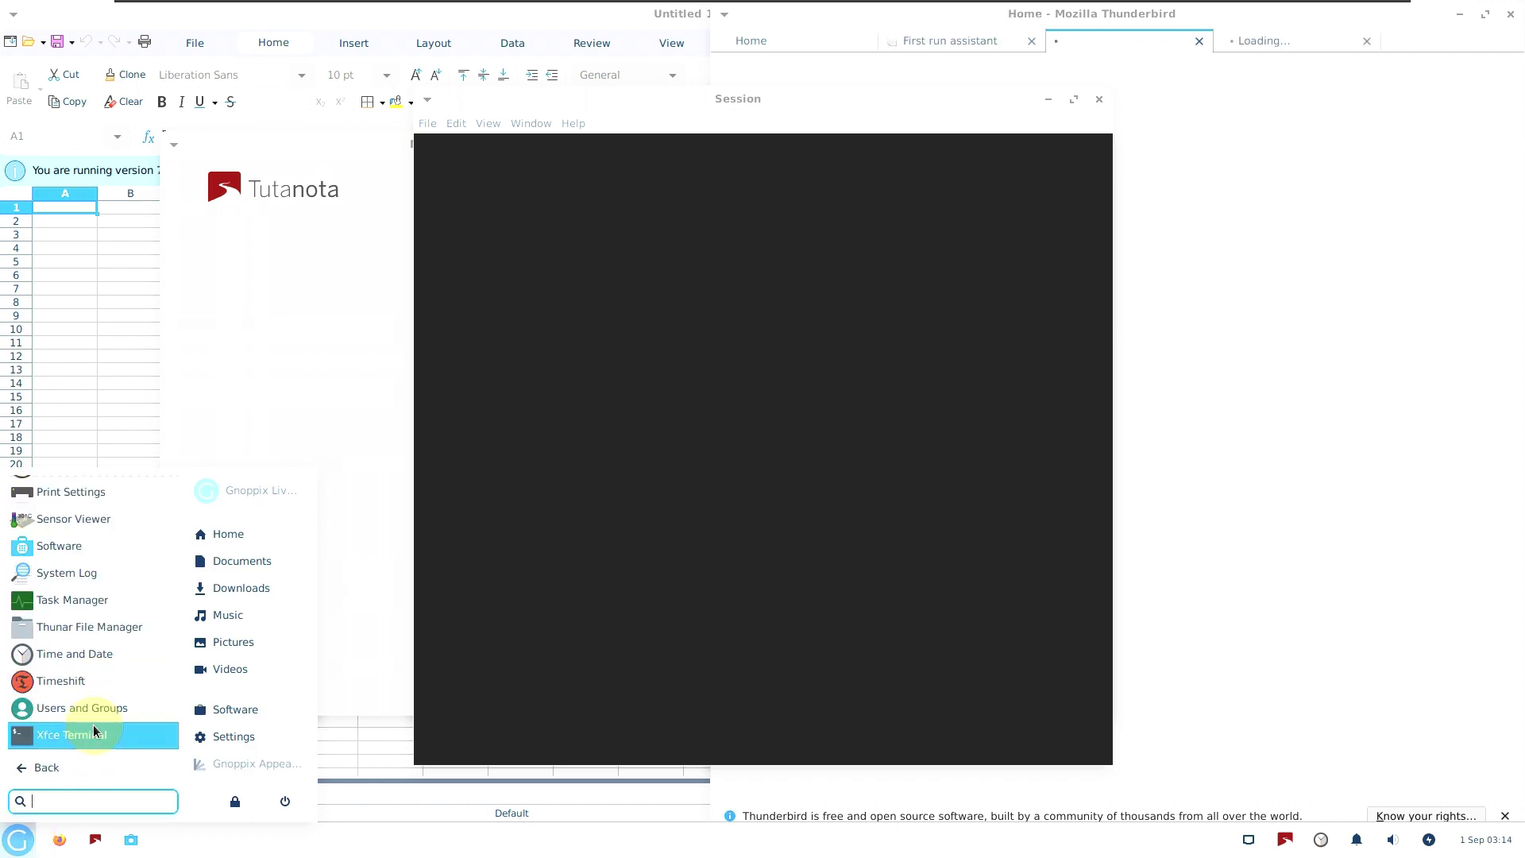
pyautogui.click(122, 598)
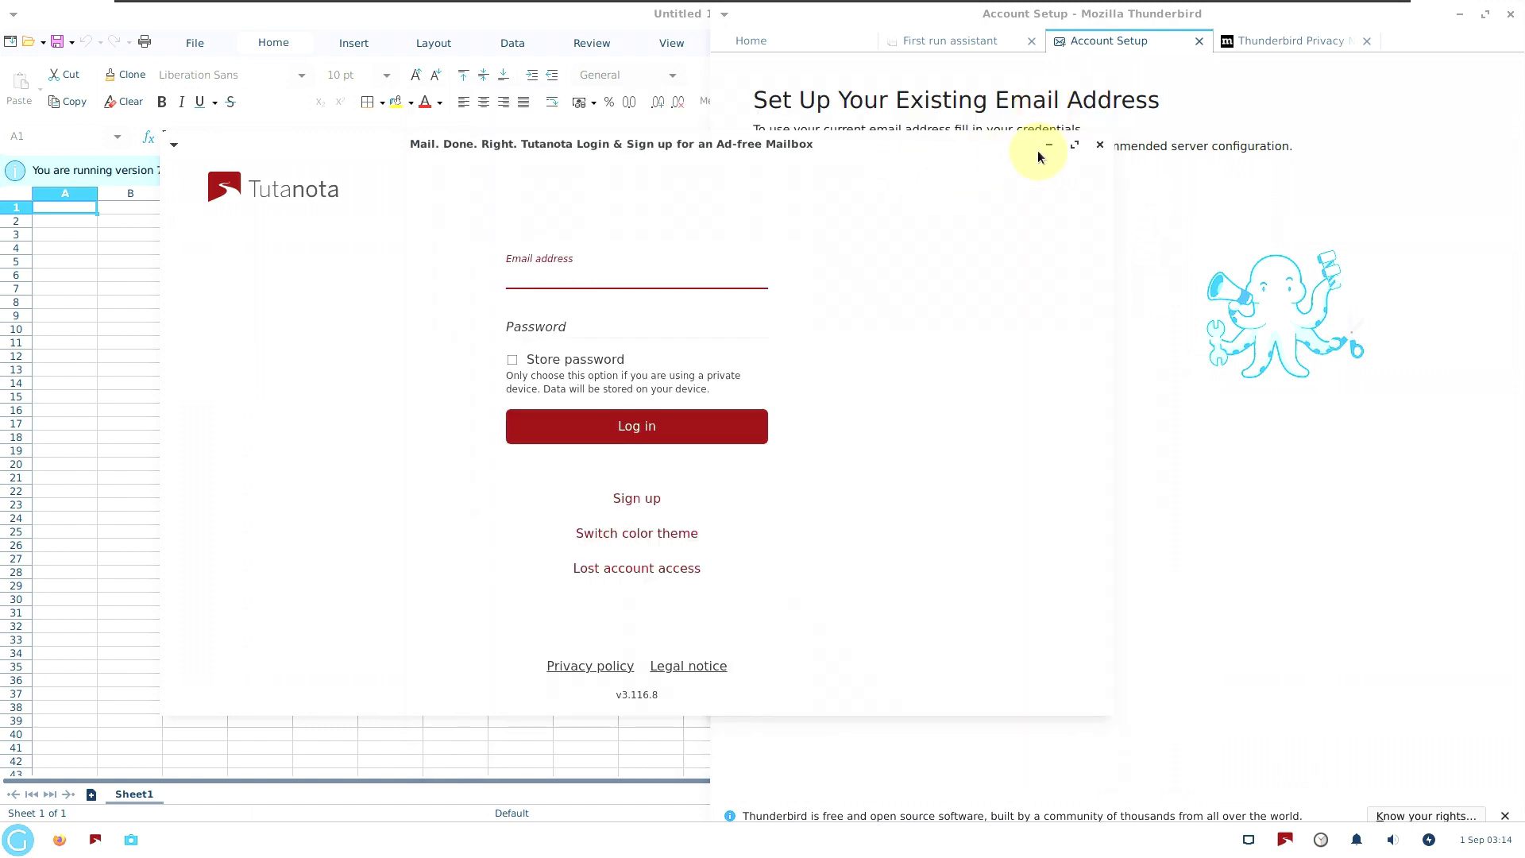
# - Hide Tutanota, close Thunderbird's Account Setup, First run and Privacy tabs, and minimize Thunderbird
pyautogui.click(1045, 150)
pyautogui.click(1198, 42)
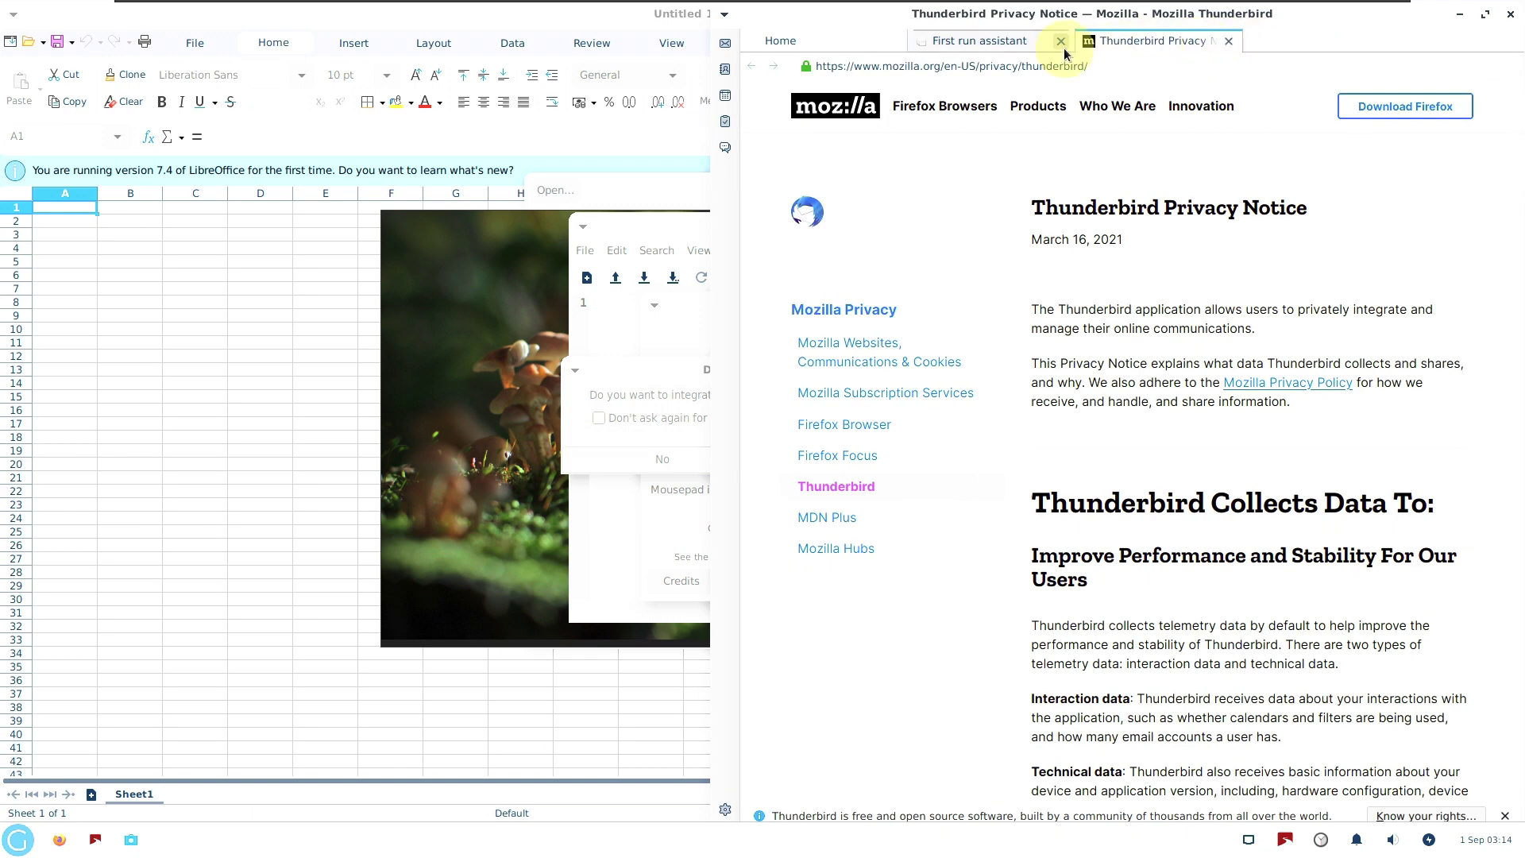
pyautogui.click(1063, 51)
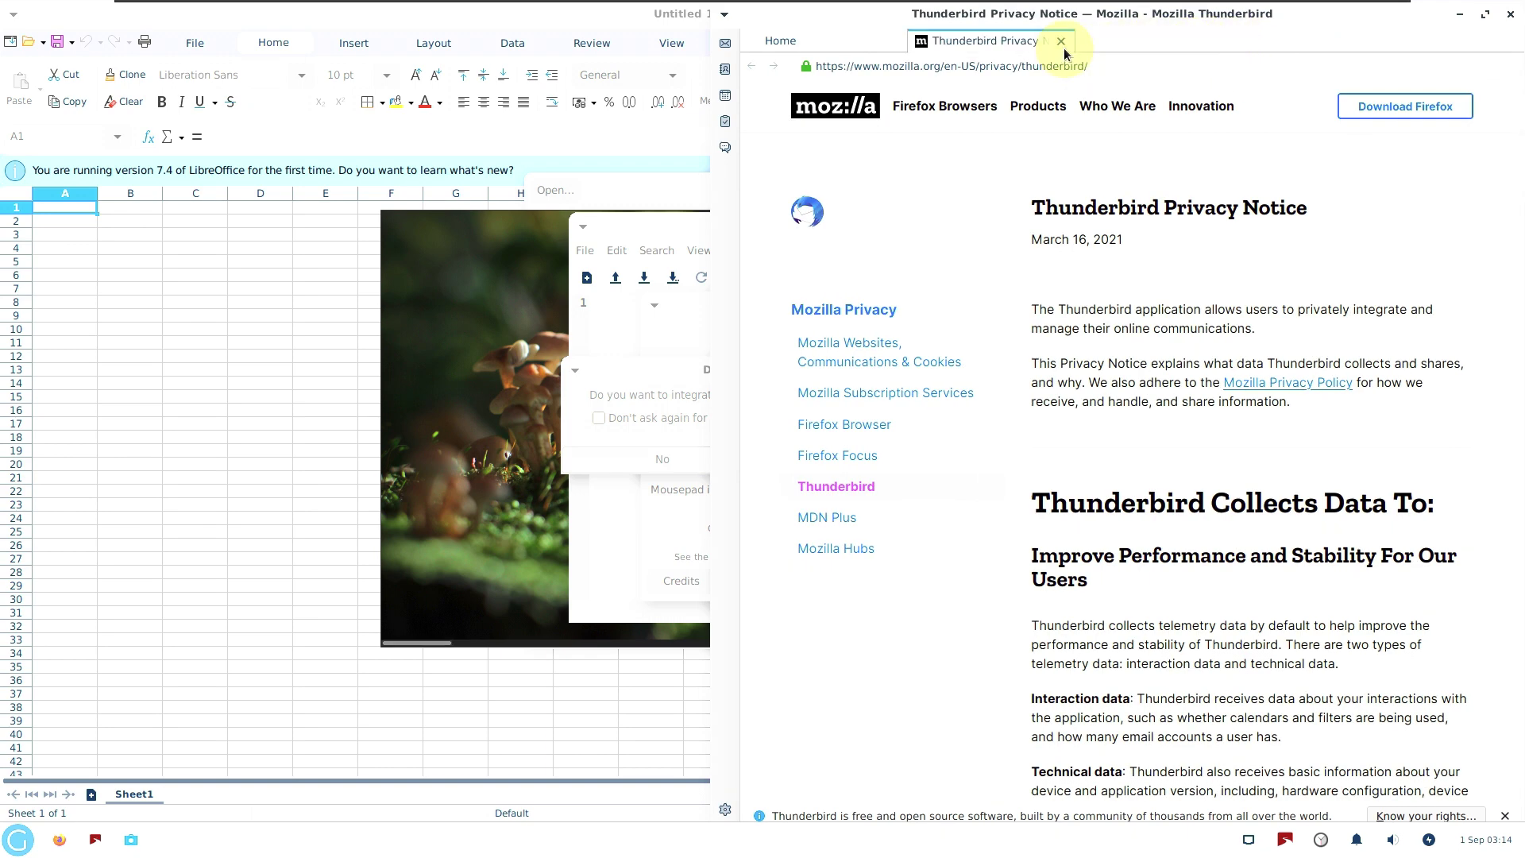
pyautogui.click(1064, 51)
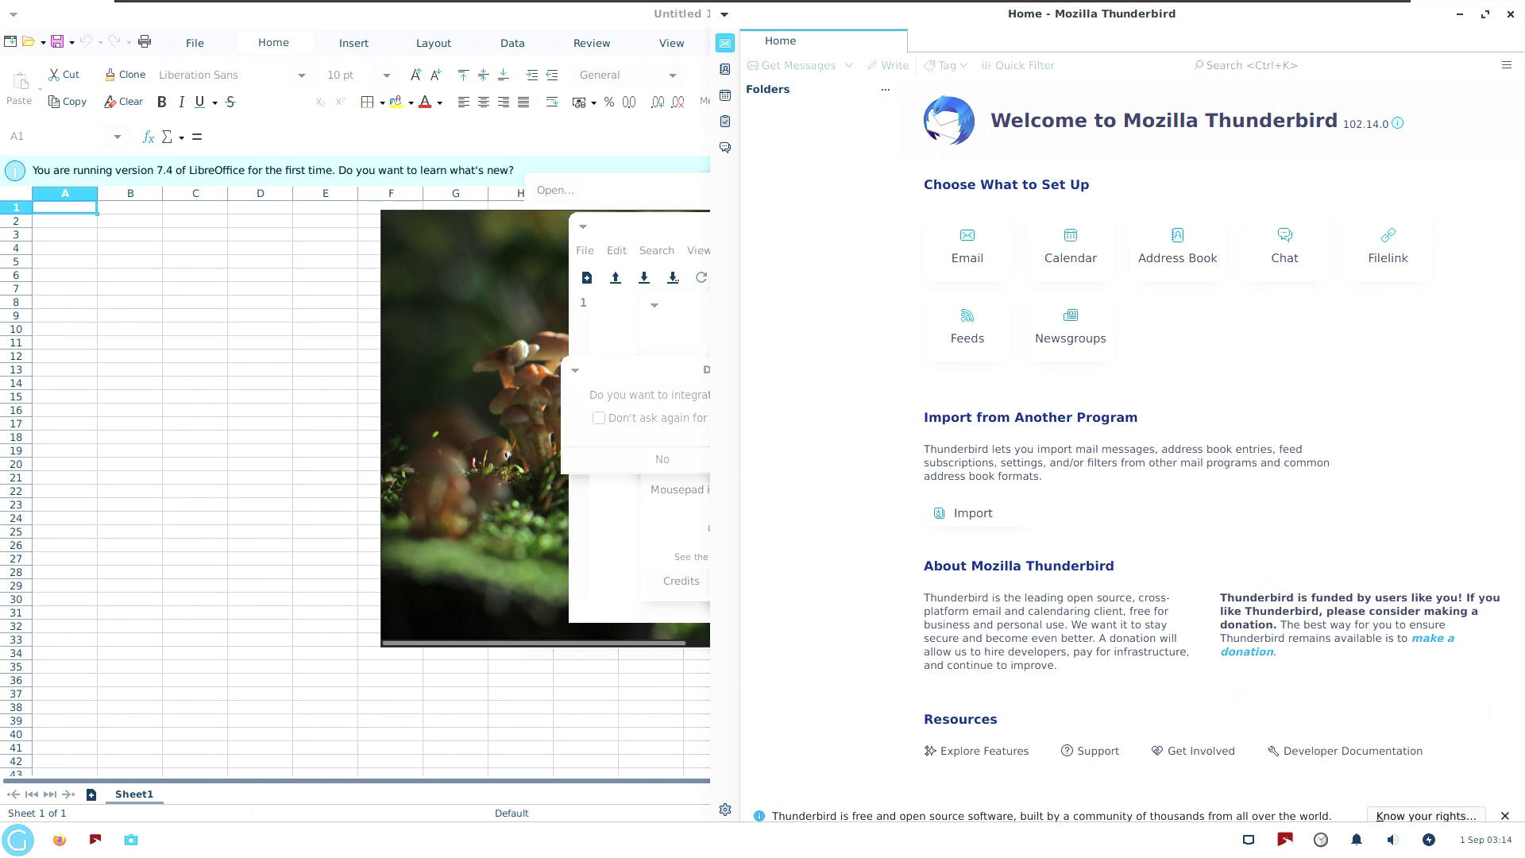
pyautogui.click(1461, 15)
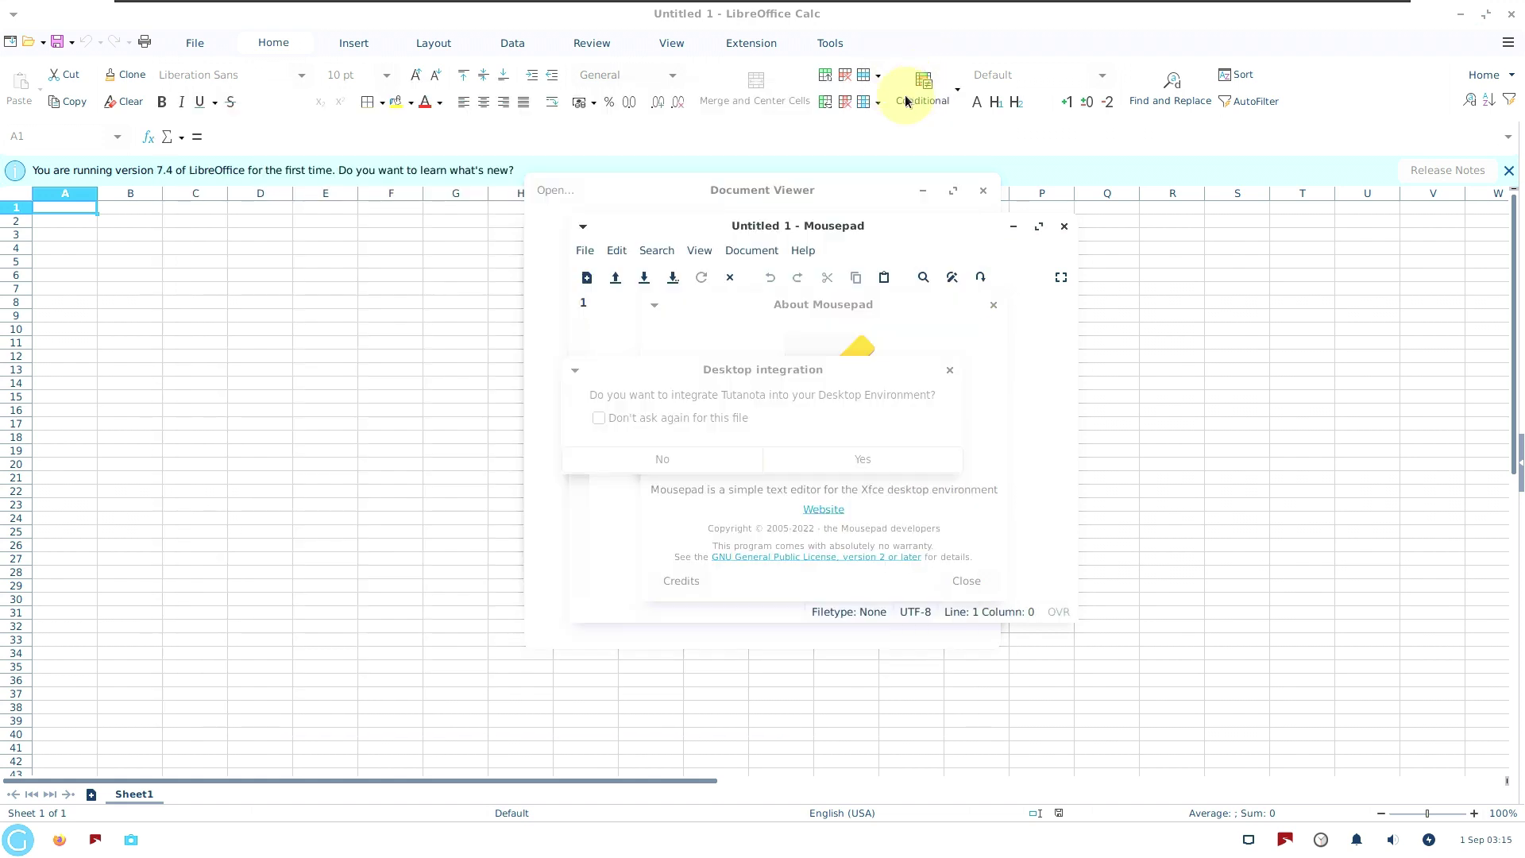
# - Dismiss the desktop integration prompt and close the About Mousepad dialog
pyautogui.click(777, 385)
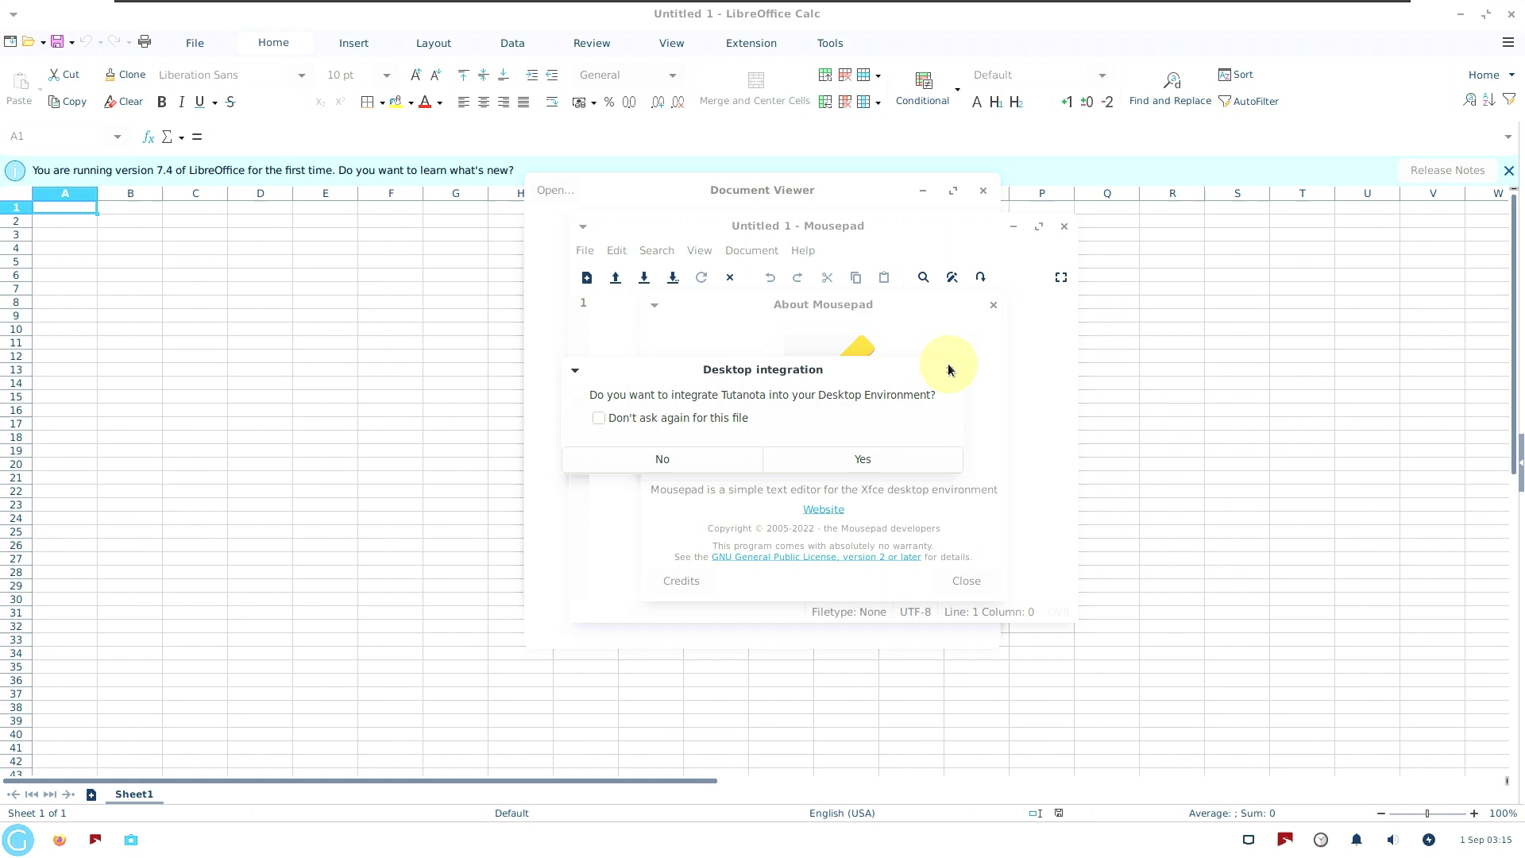
pyautogui.press('Escape')
pyautogui.click(993, 305)
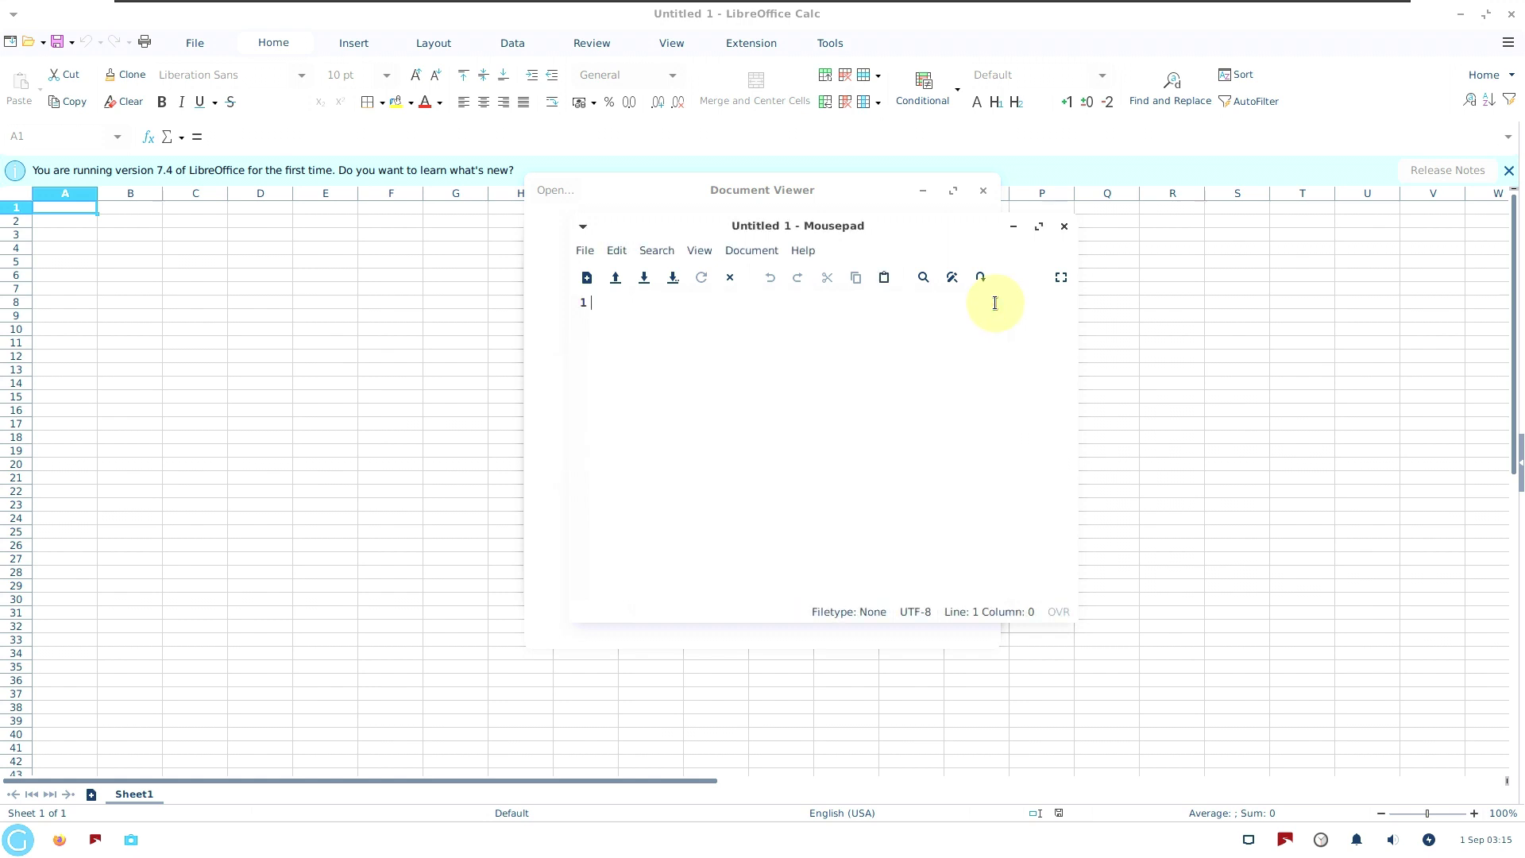
# - Minimize Mousepad, both Document Viewer windows, the image viewer, Dictionary and LibreOffice Calc
pyautogui.click(1013, 228)
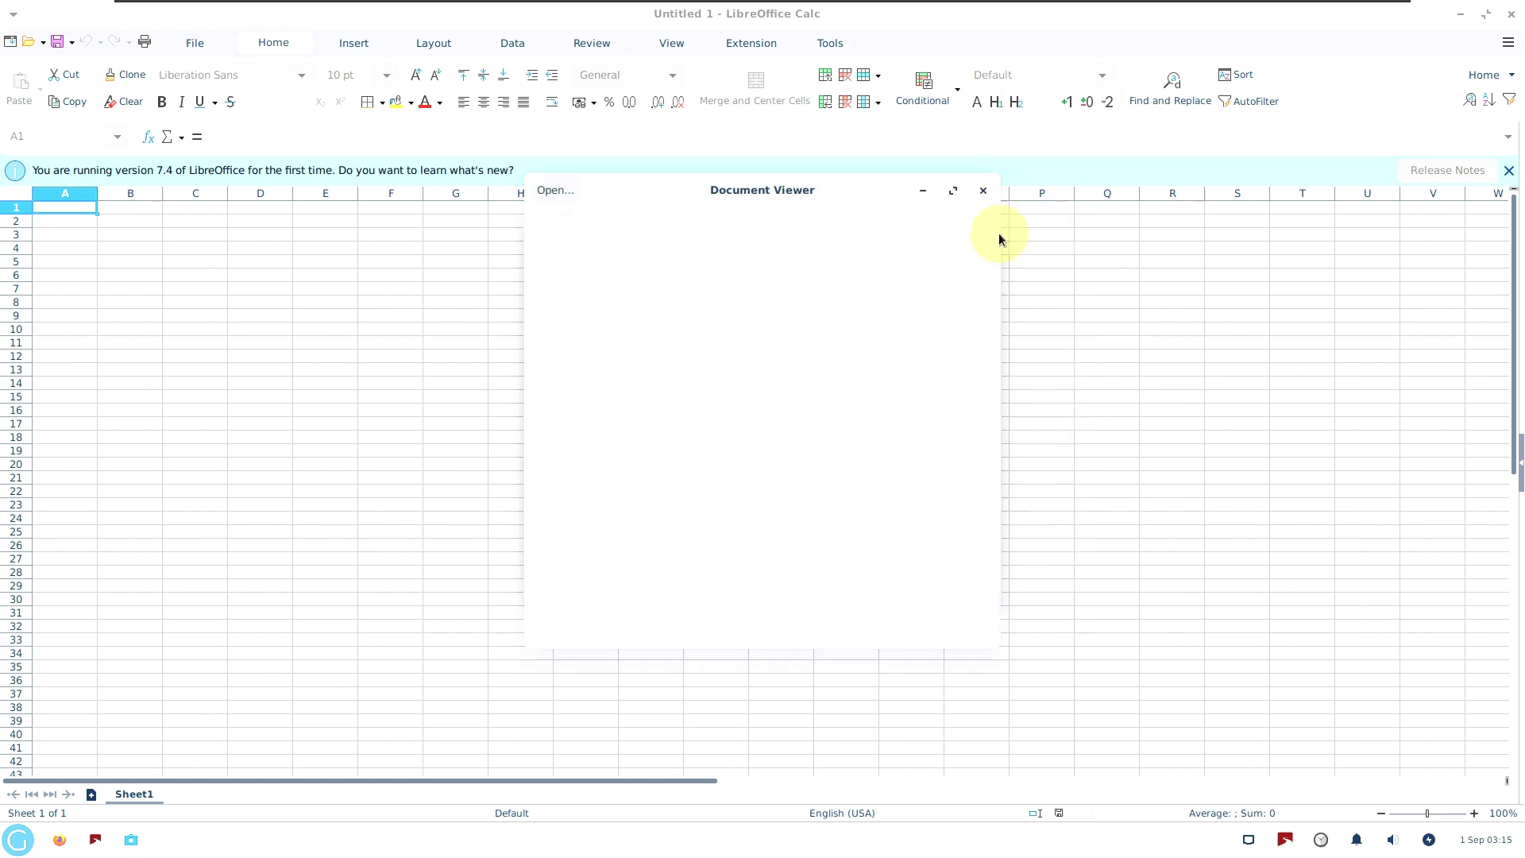
pyautogui.click(919, 190)
pyautogui.click(935, 236)
pyautogui.click(929, 266)
pyautogui.click(1460, 23)
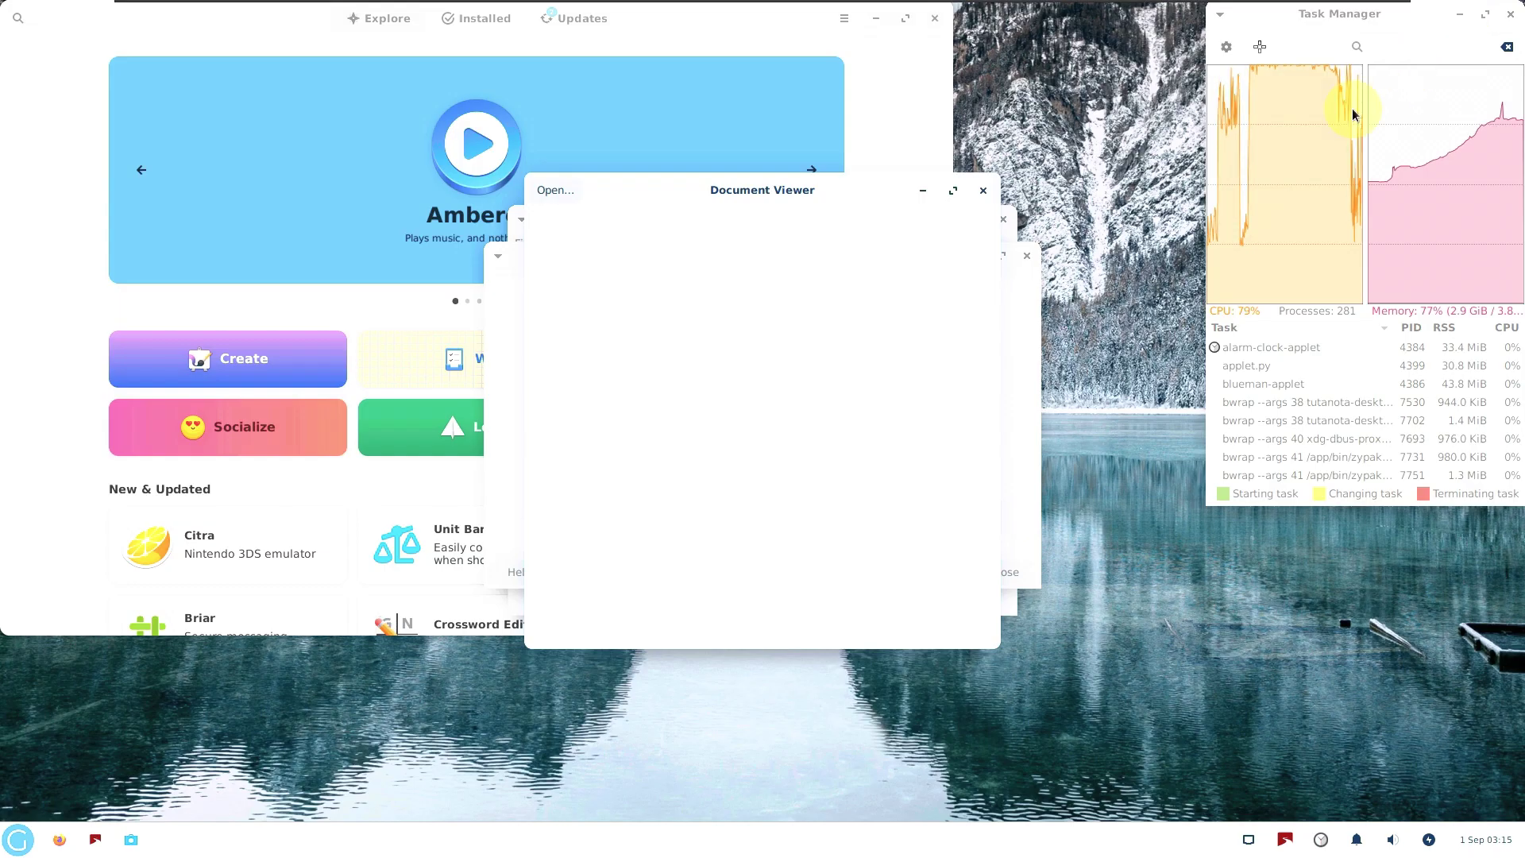
pyautogui.click(917, 193)
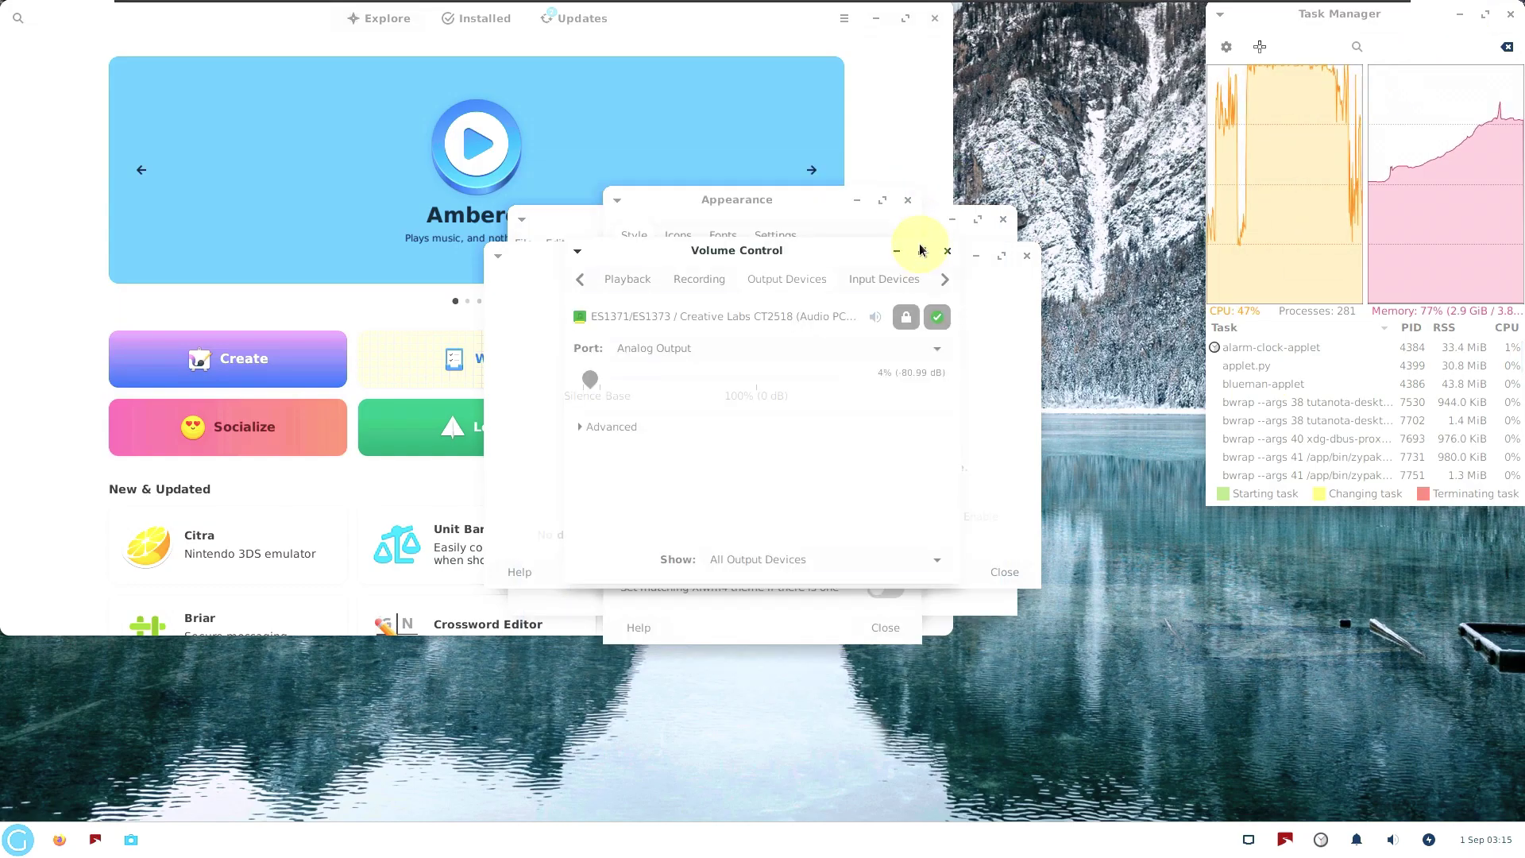
# - Minimize Volume Control, Color Profiles, Appearance, Mouse and Touchpad, Thunar and the software store
pyautogui.click(892, 255)
pyautogui.click(976, 255)
pyautogui.click(857, 199)
pyautogui.click(873, 268)
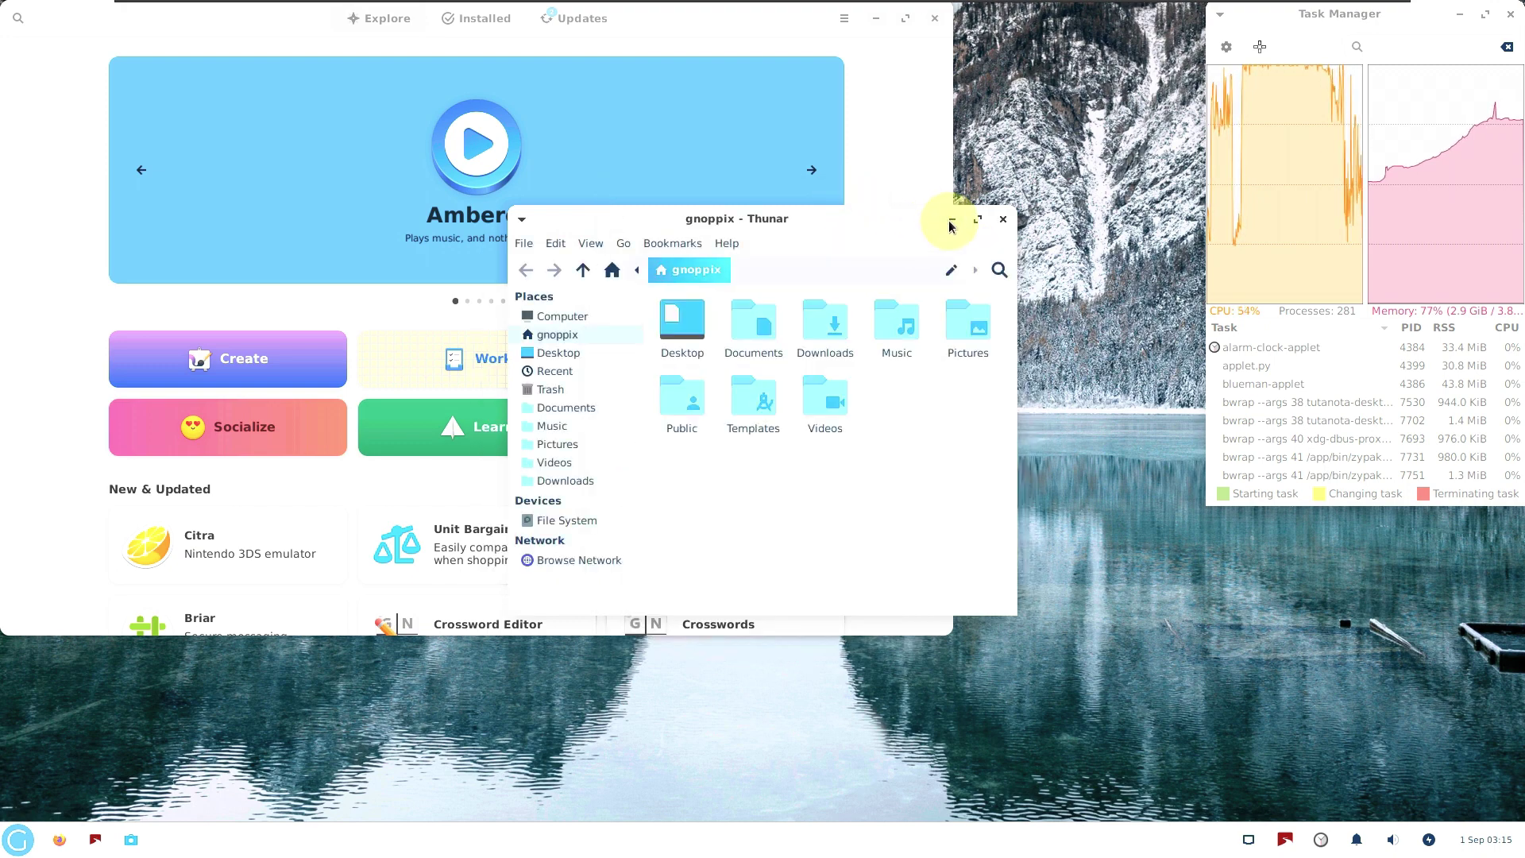
pyautogui.click(950, 220)
pyautogui.click(874, 17)
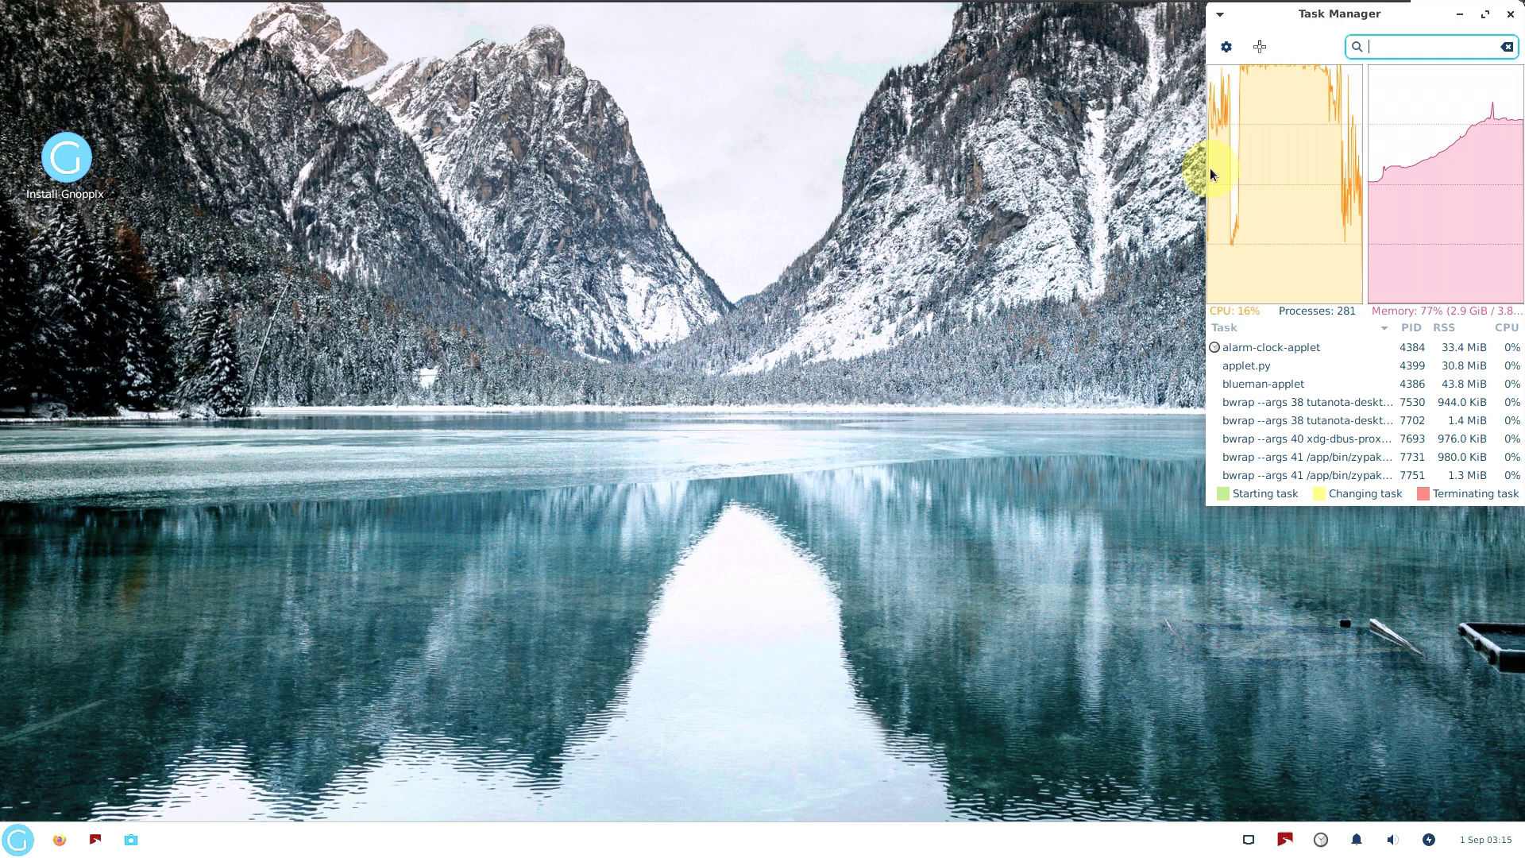
pyautogui.click(1485, 15)
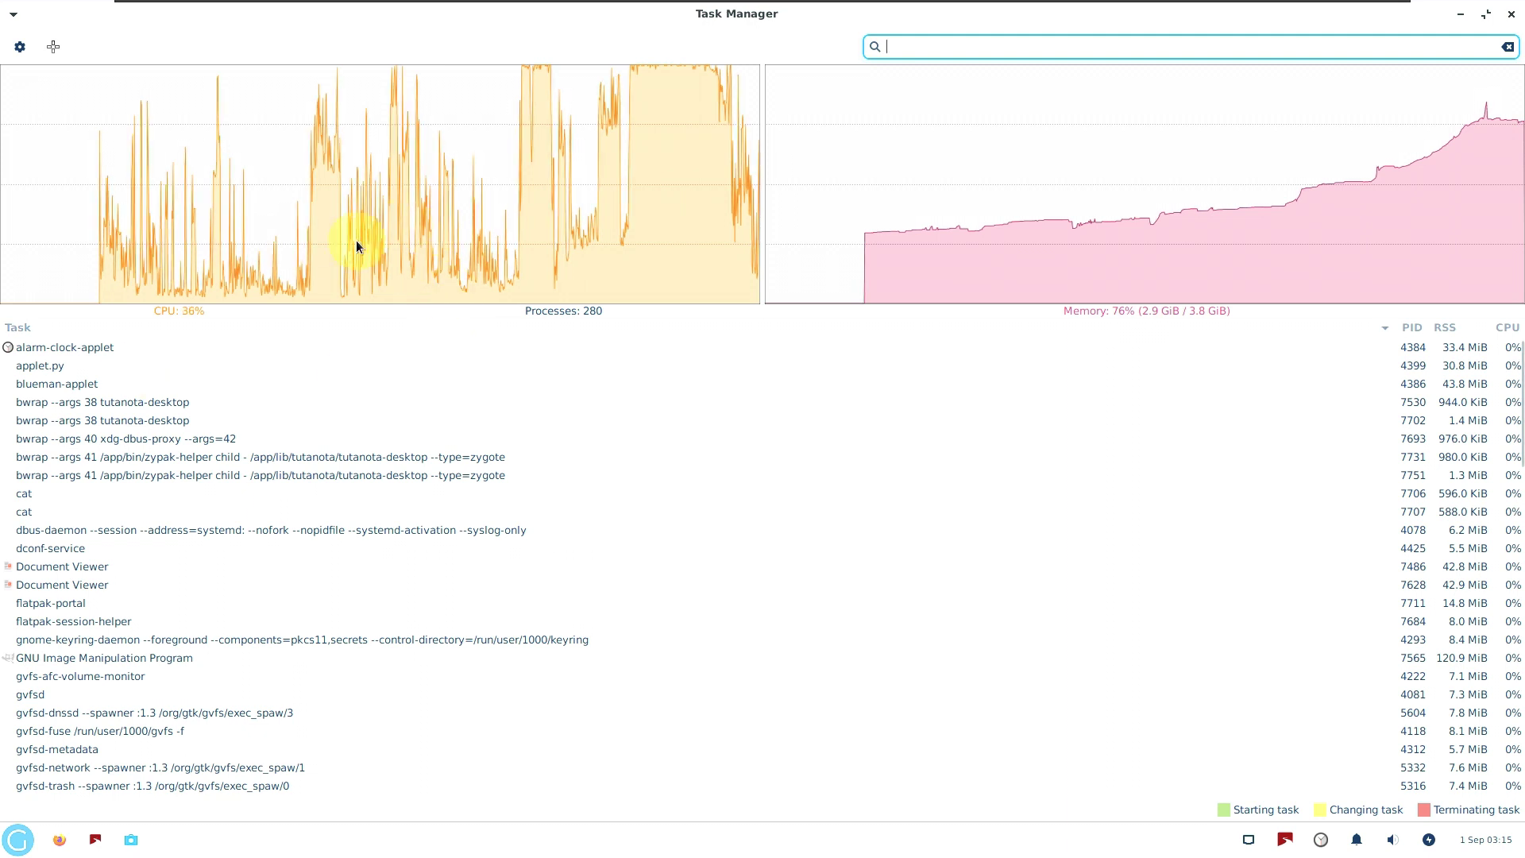
pyautogui.moveTo(324, 262)
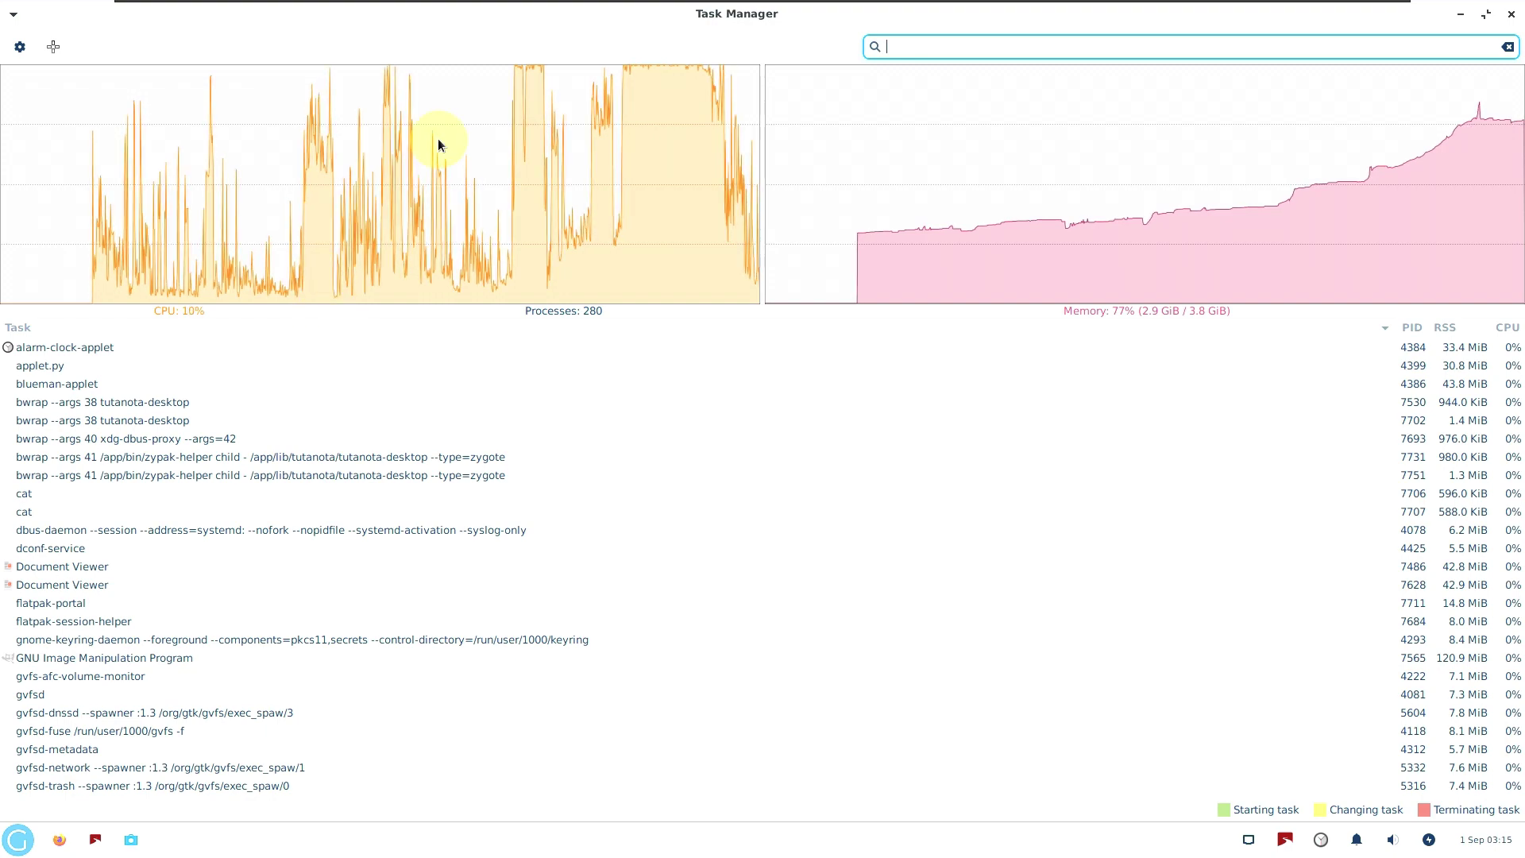
pyautogui.scroll(-20, 521, 522)
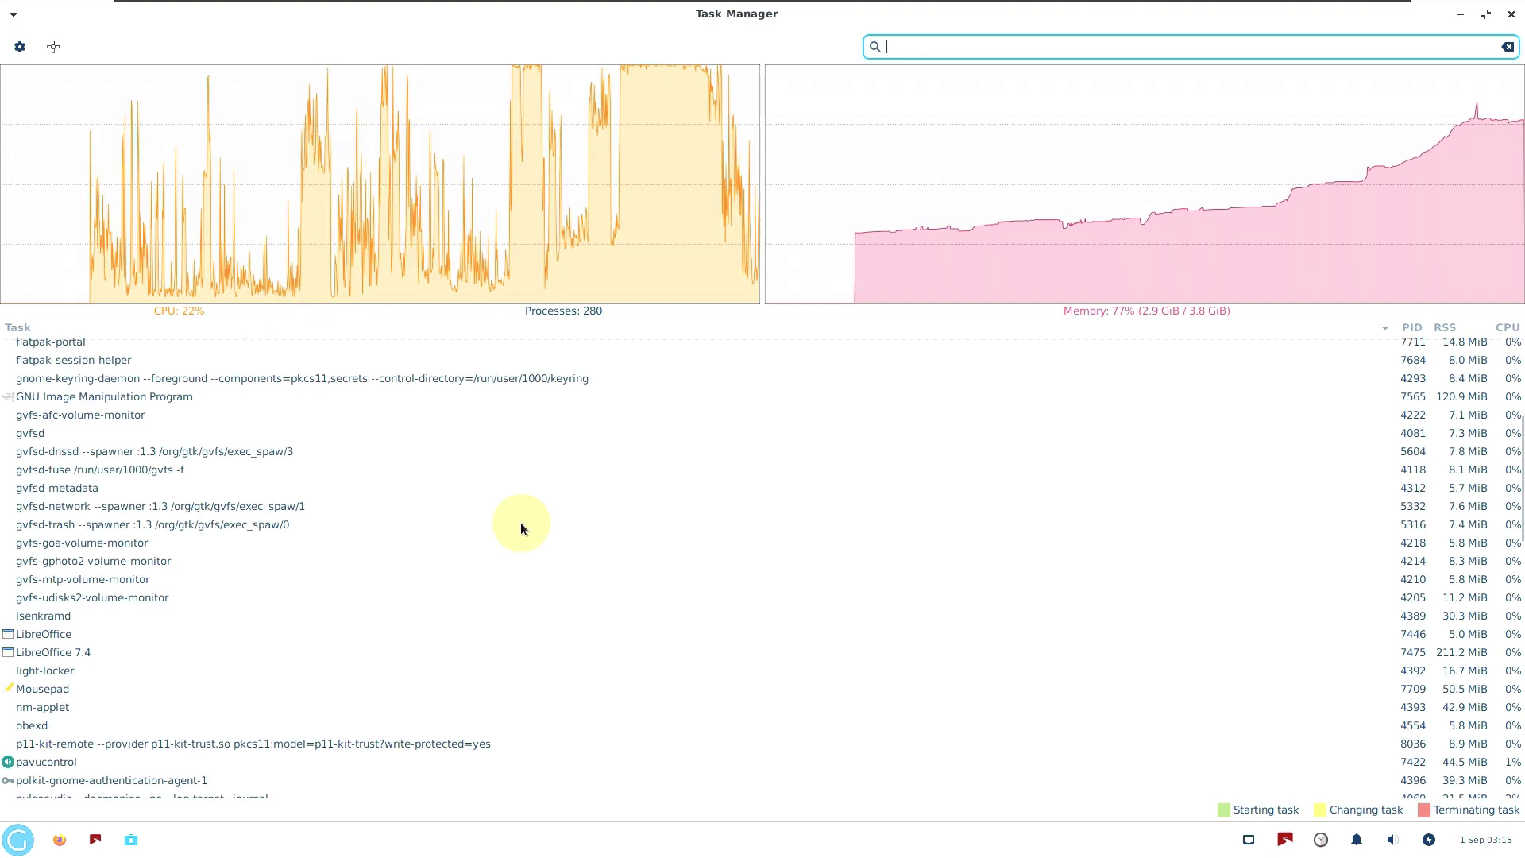
pyautogui.scroll(20, 435, 646)
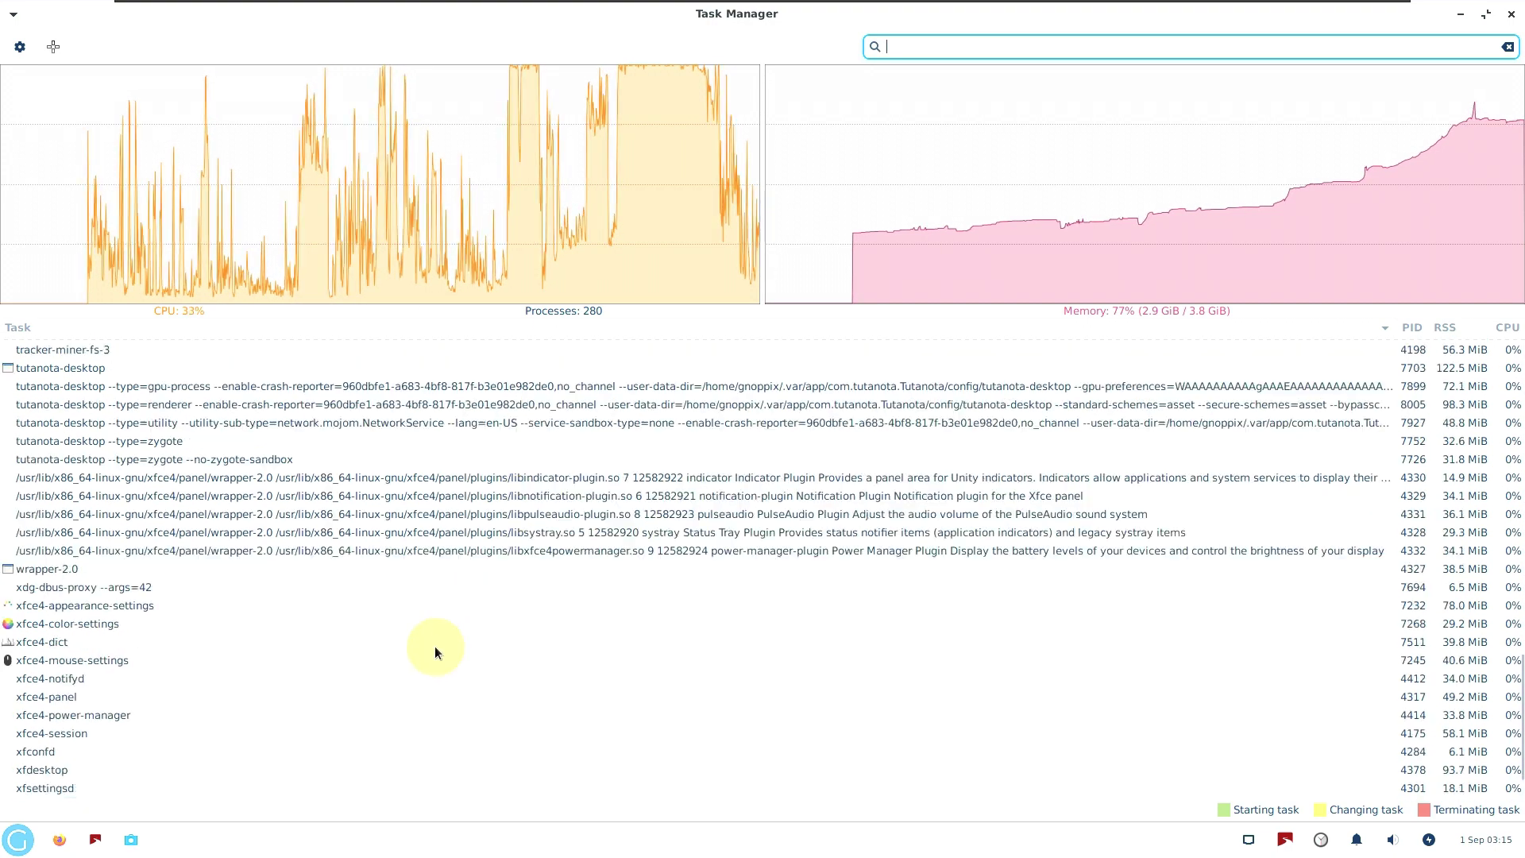
pyautogui.rightClick(426, 844)
pyautogui.moveTo(477, 804)
pyautogui.click(560, 797)
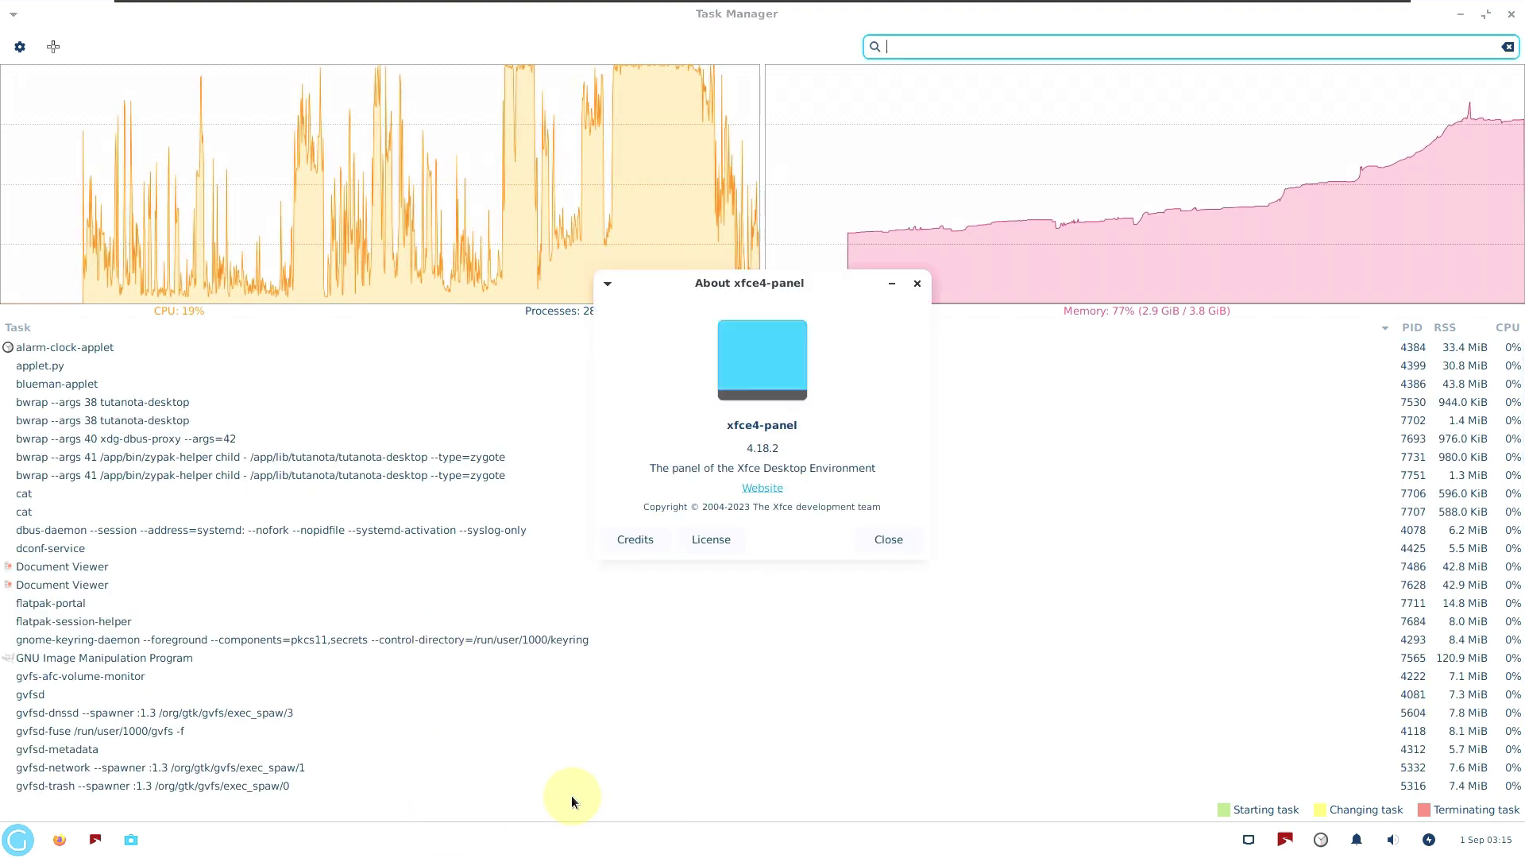
pyautogui.click(884, 538)
pyautogui.click(1483, 15)
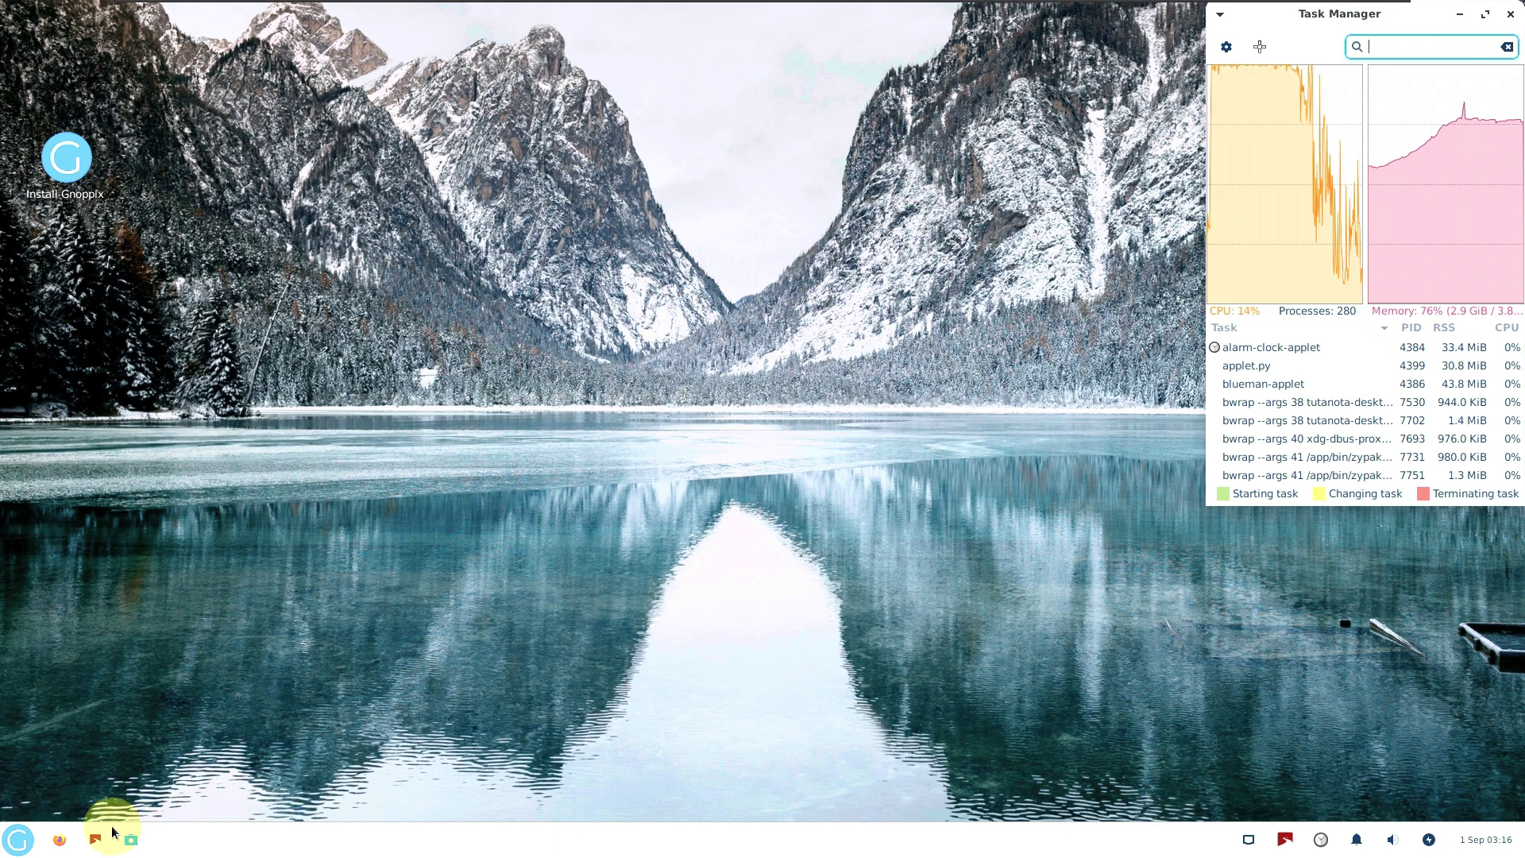
pyautogui.click(17, 839)
pyautogui.press('Escape')
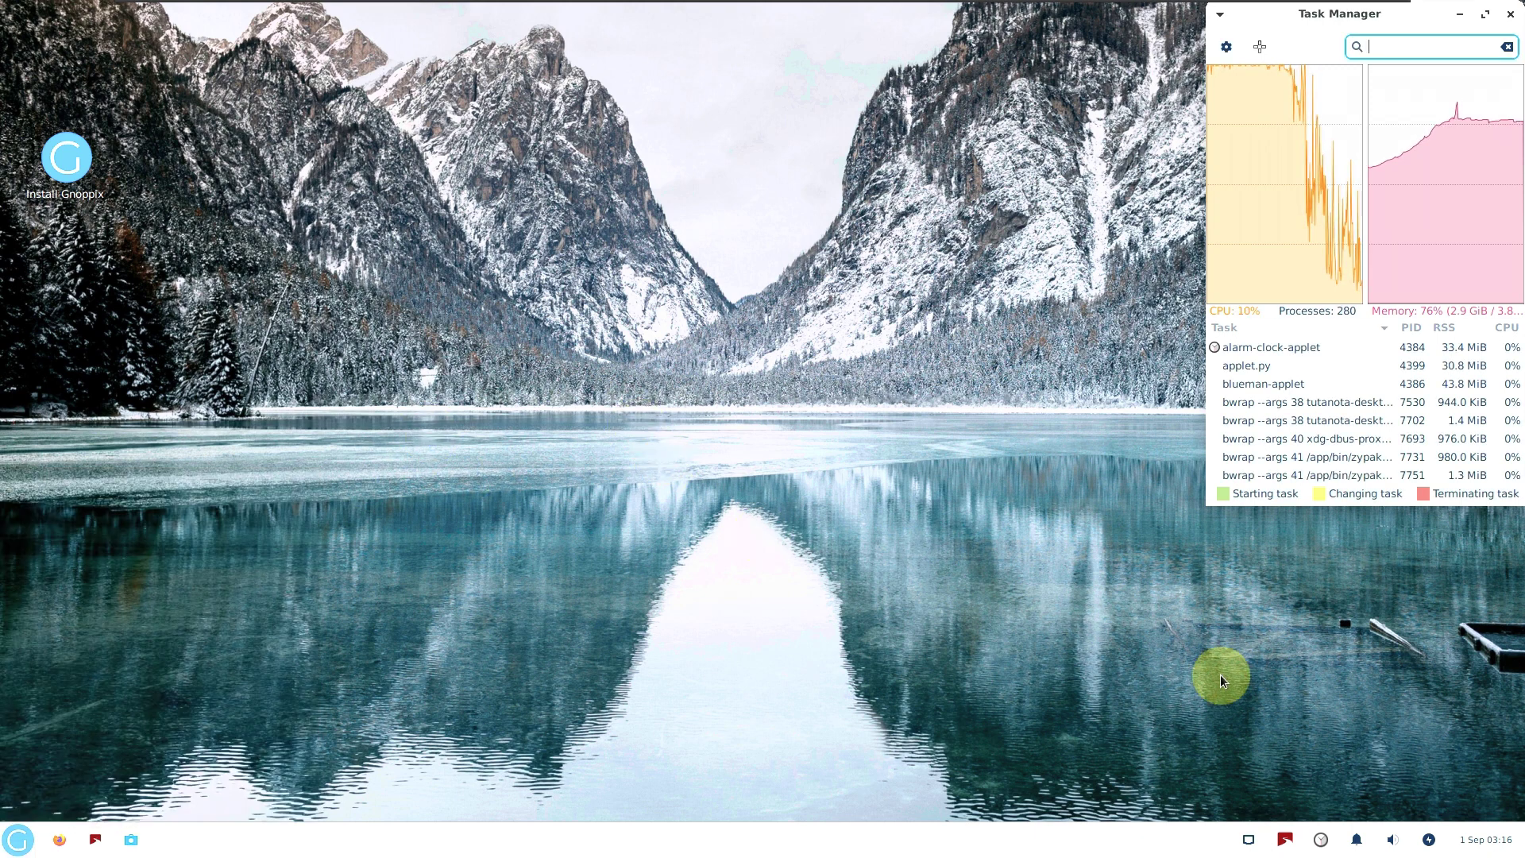
pyautogui.click(1245, 838)
pyautogui.click(1057, 806)
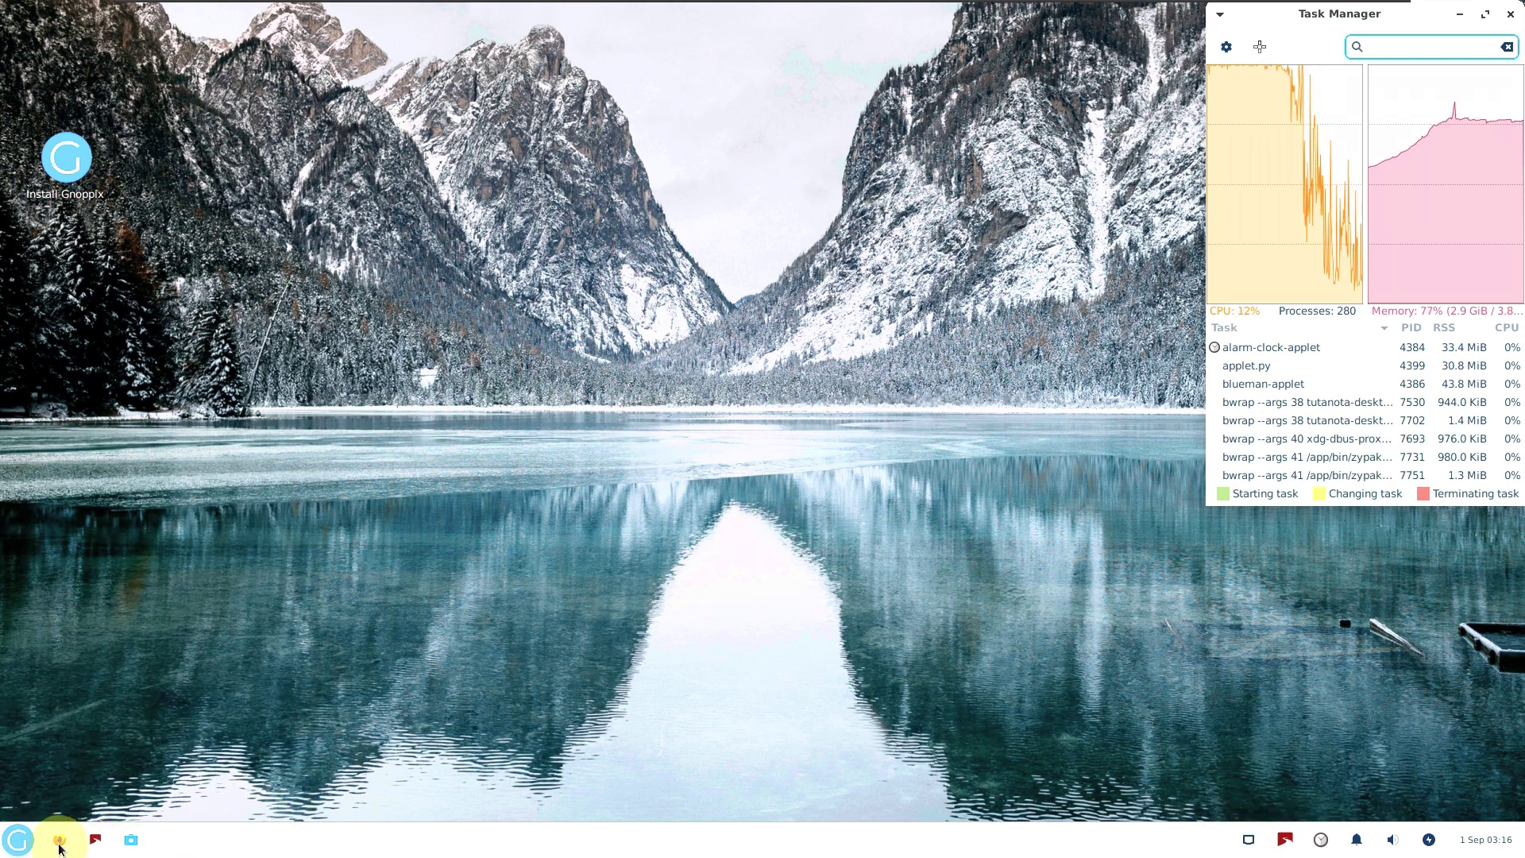
pyautogui.click(17, 840)
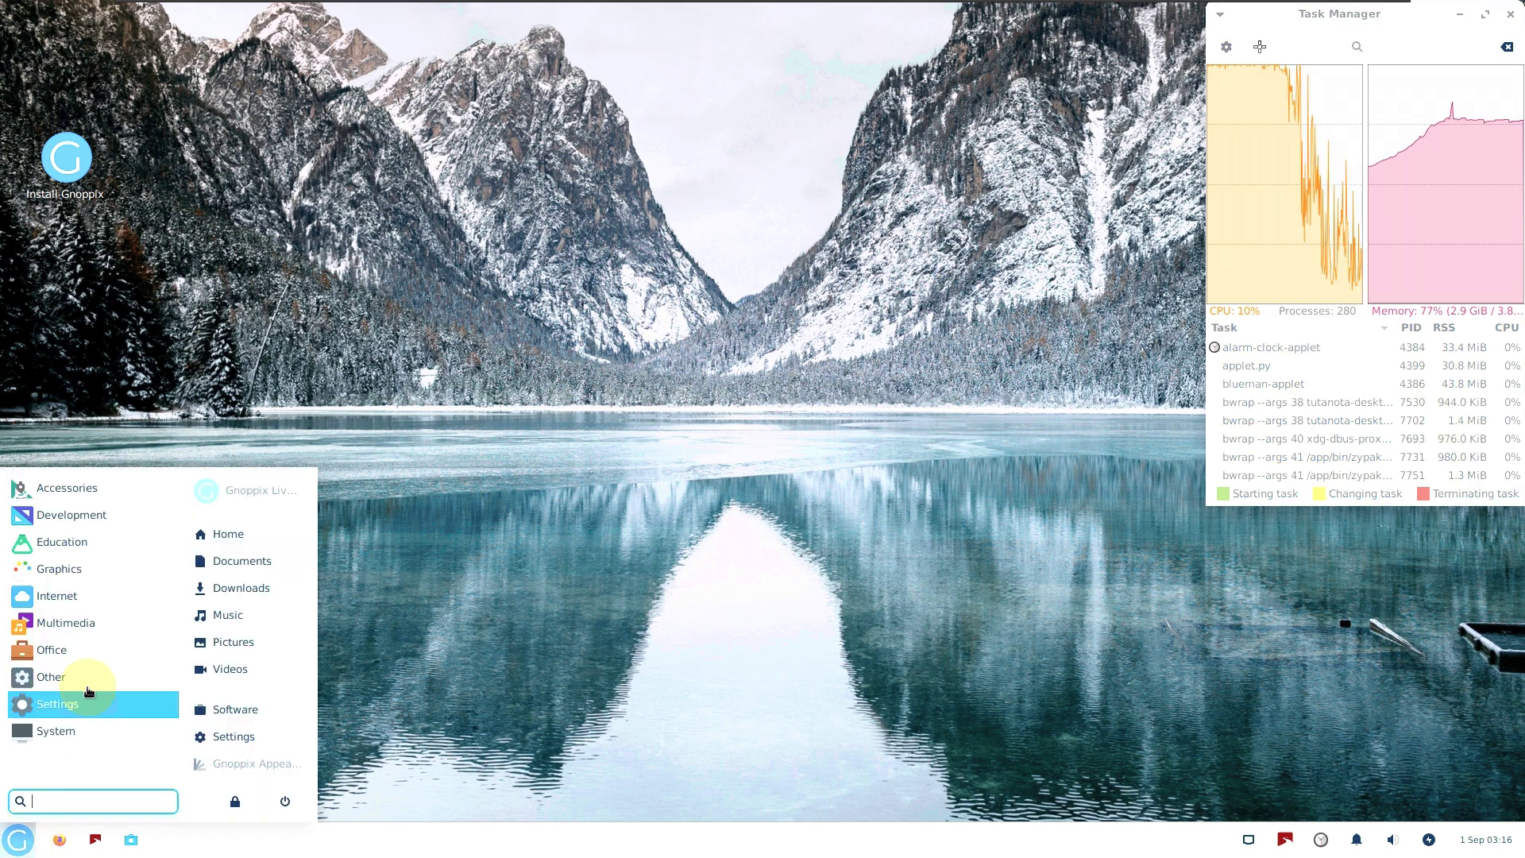
pyautogui.click(231, 709)
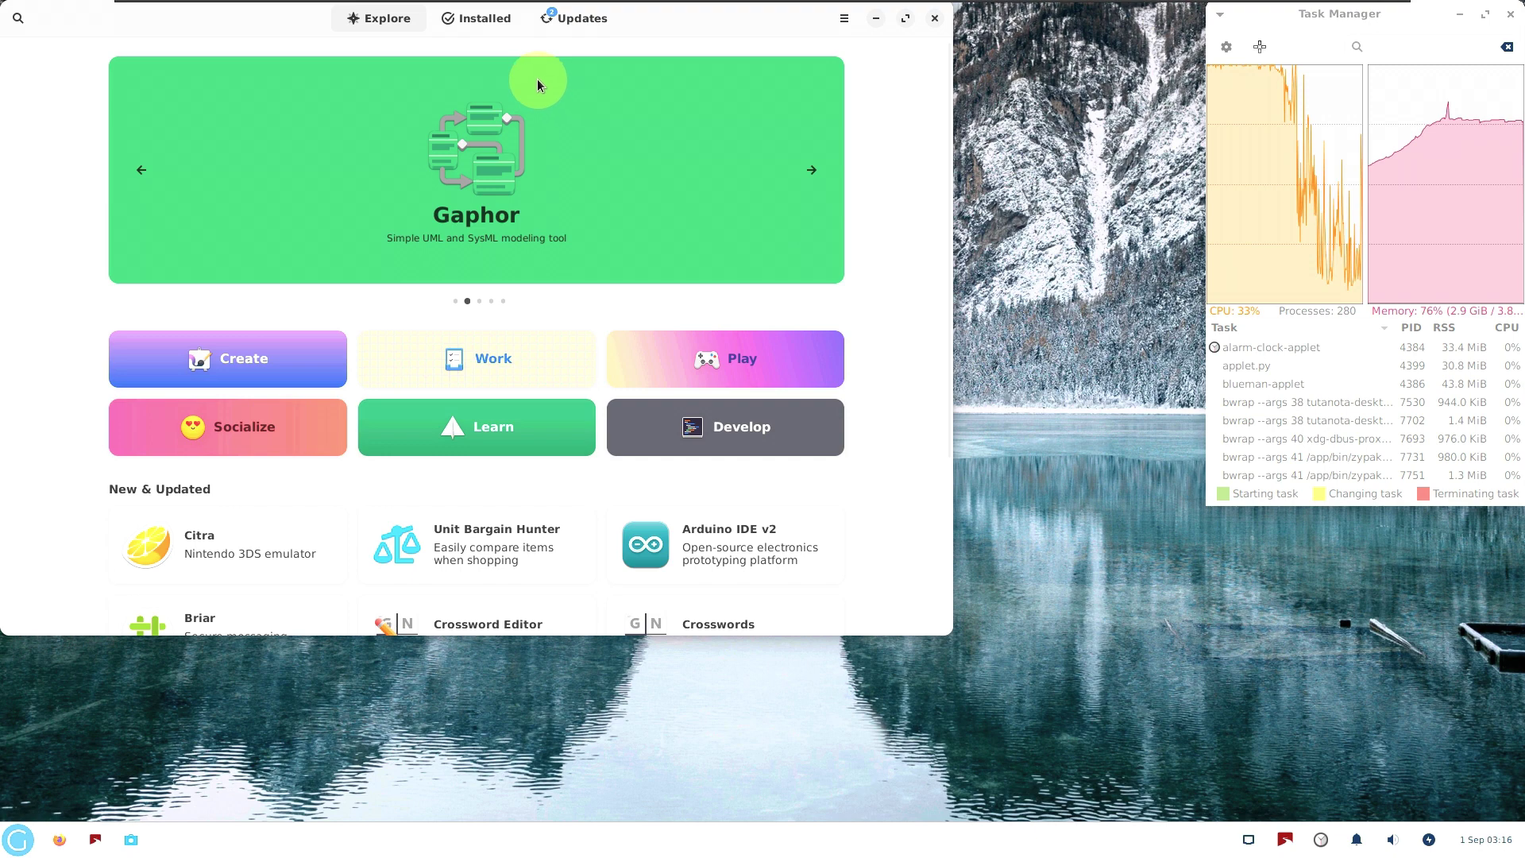
pyautogui.click(905, 18)
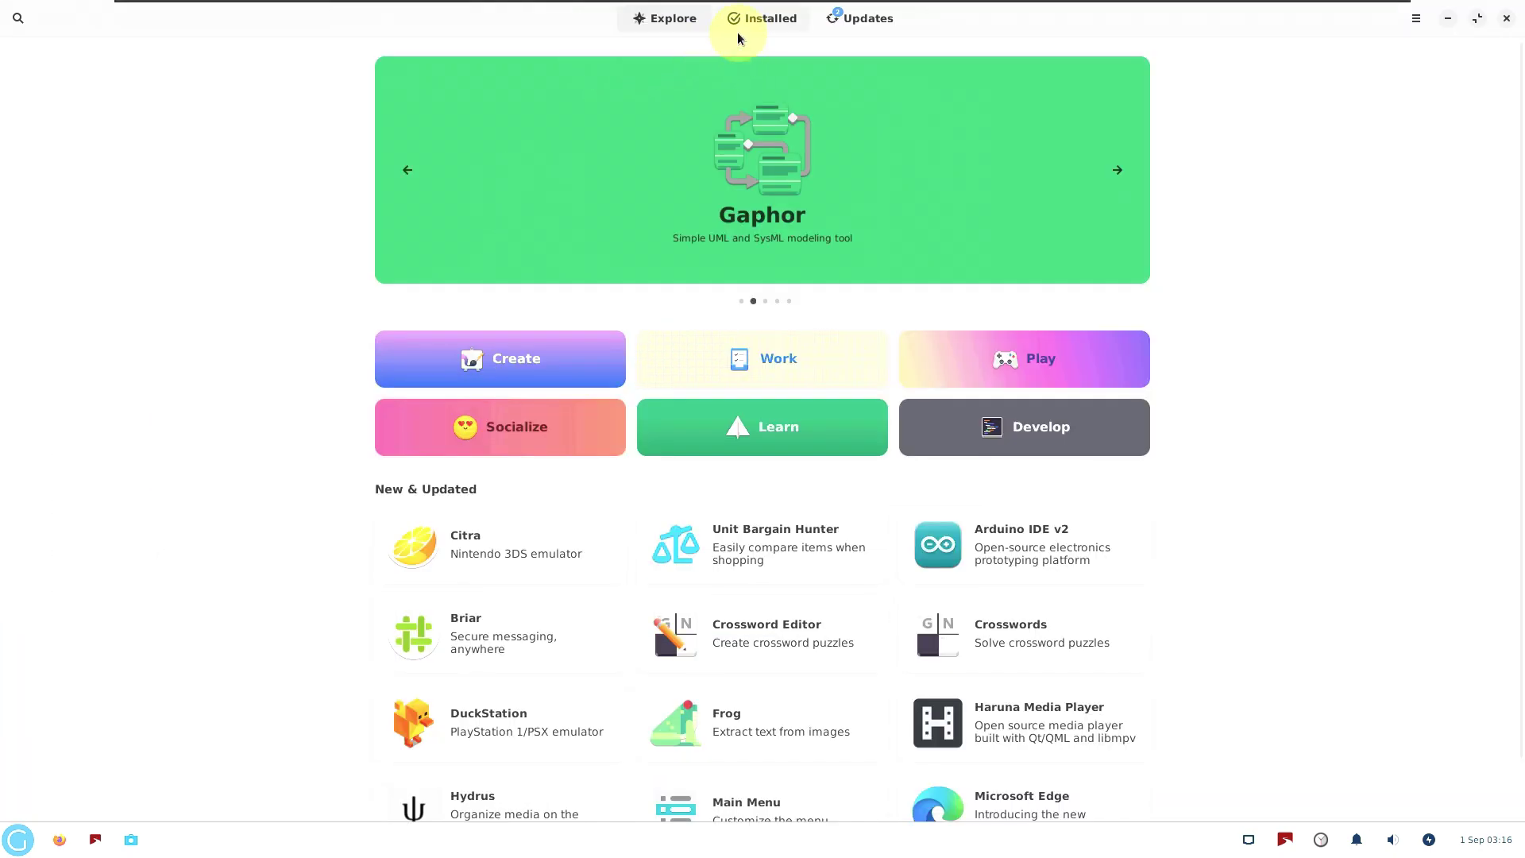
pyautogui.click(743, 38)
pyautogui.click(866, 22)
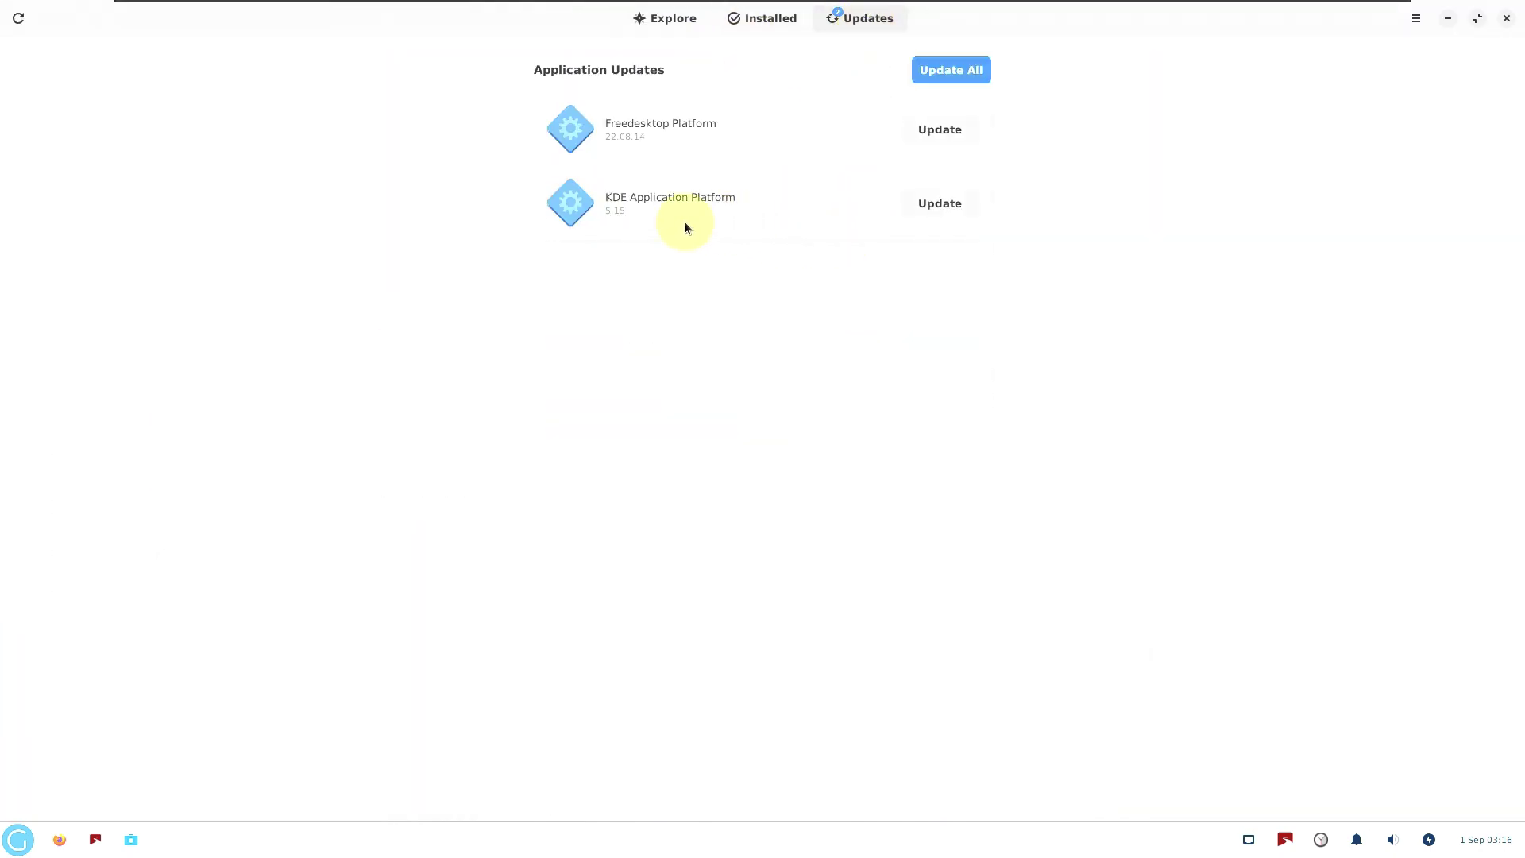
pyautogui.click(744, 18)
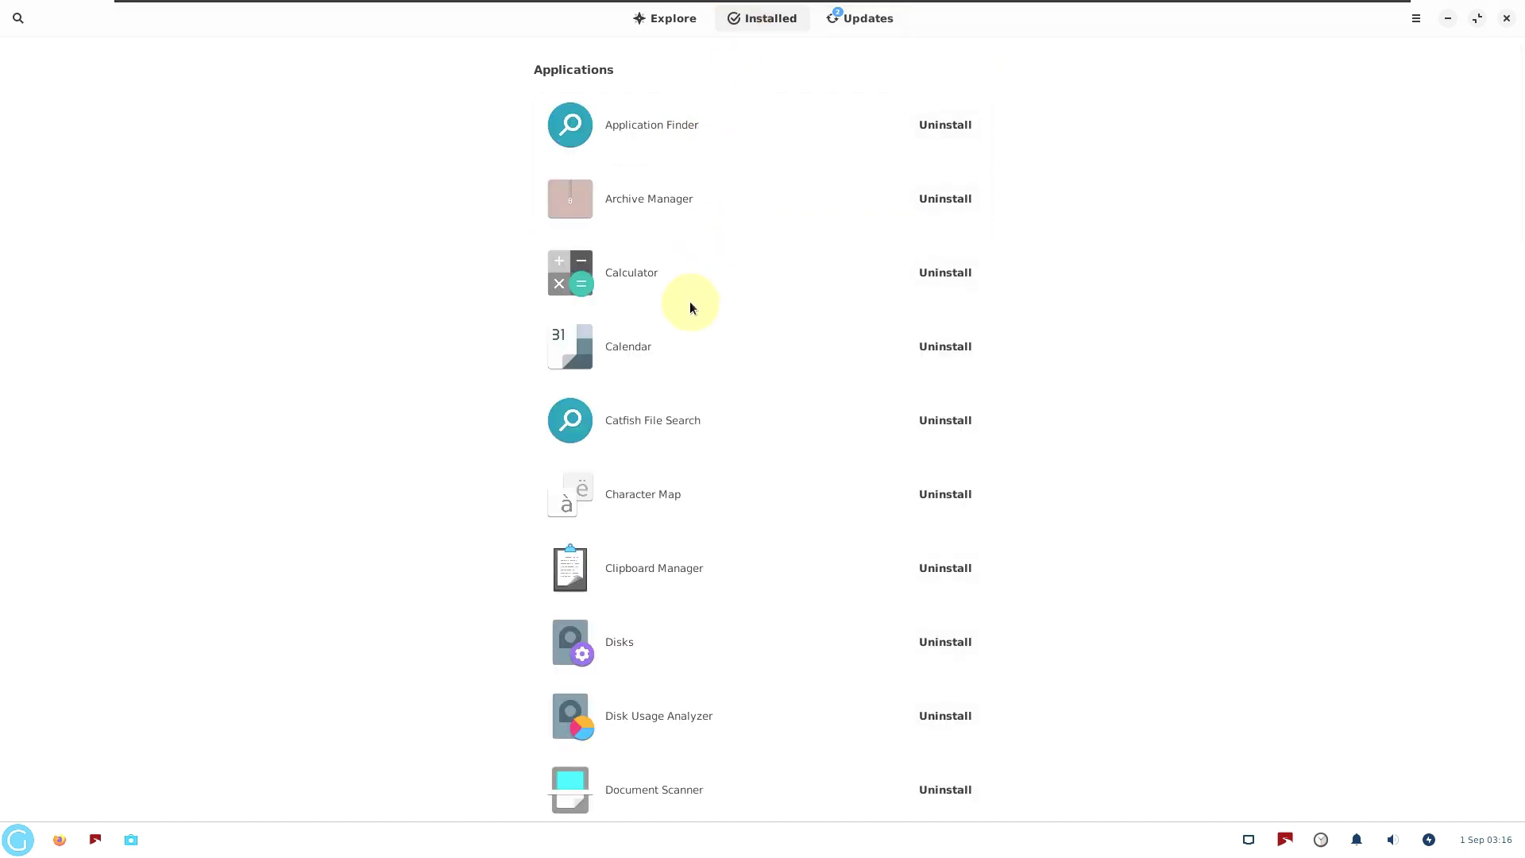
pyautogui.scroll(-5, 679, 476)
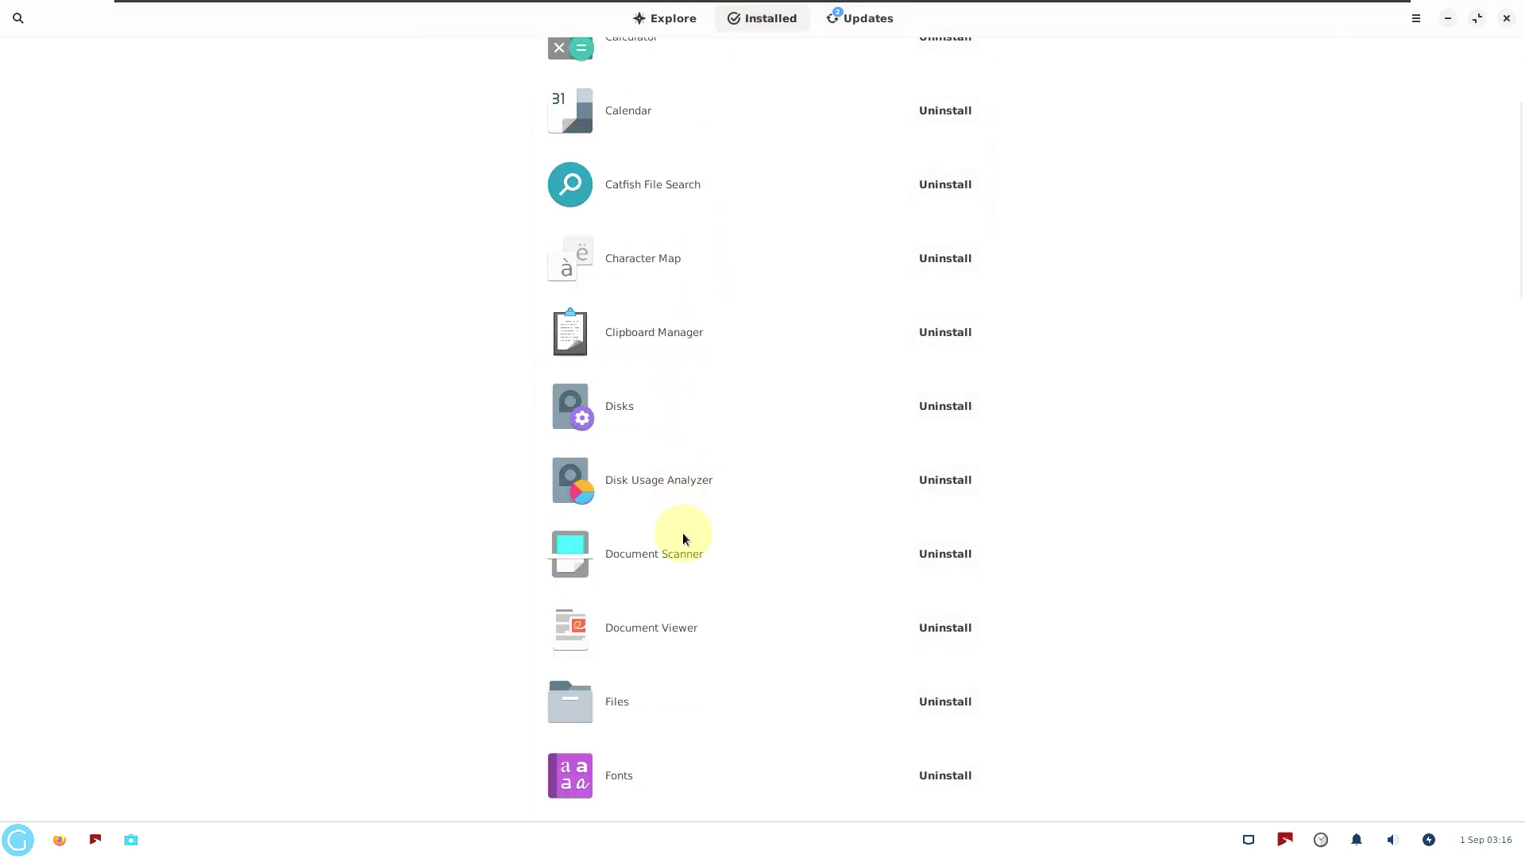
pyautogui.click(683, 538)
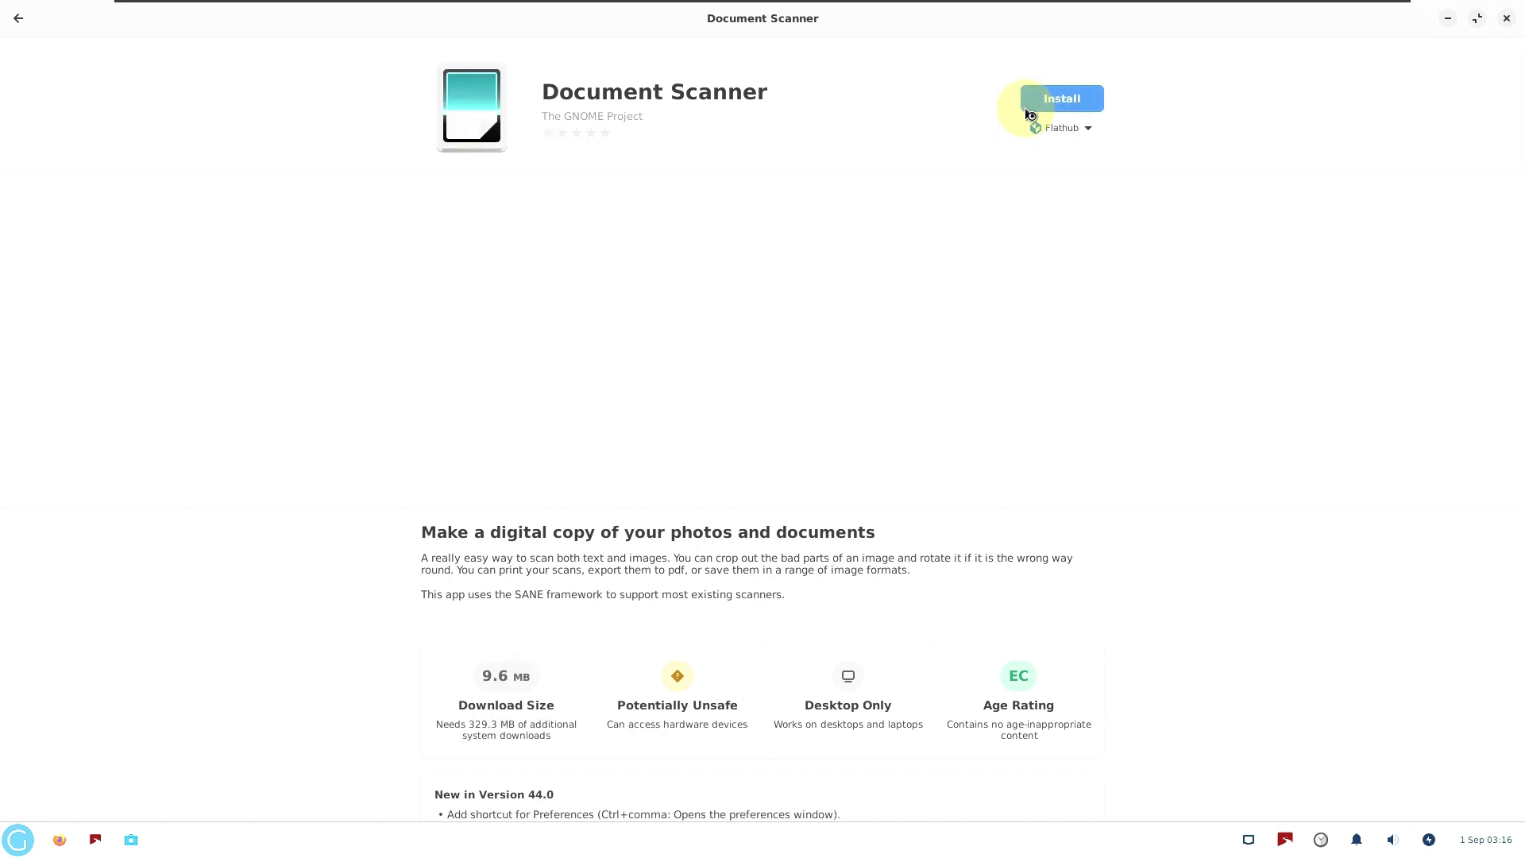
pyautogui.click(885, 270)
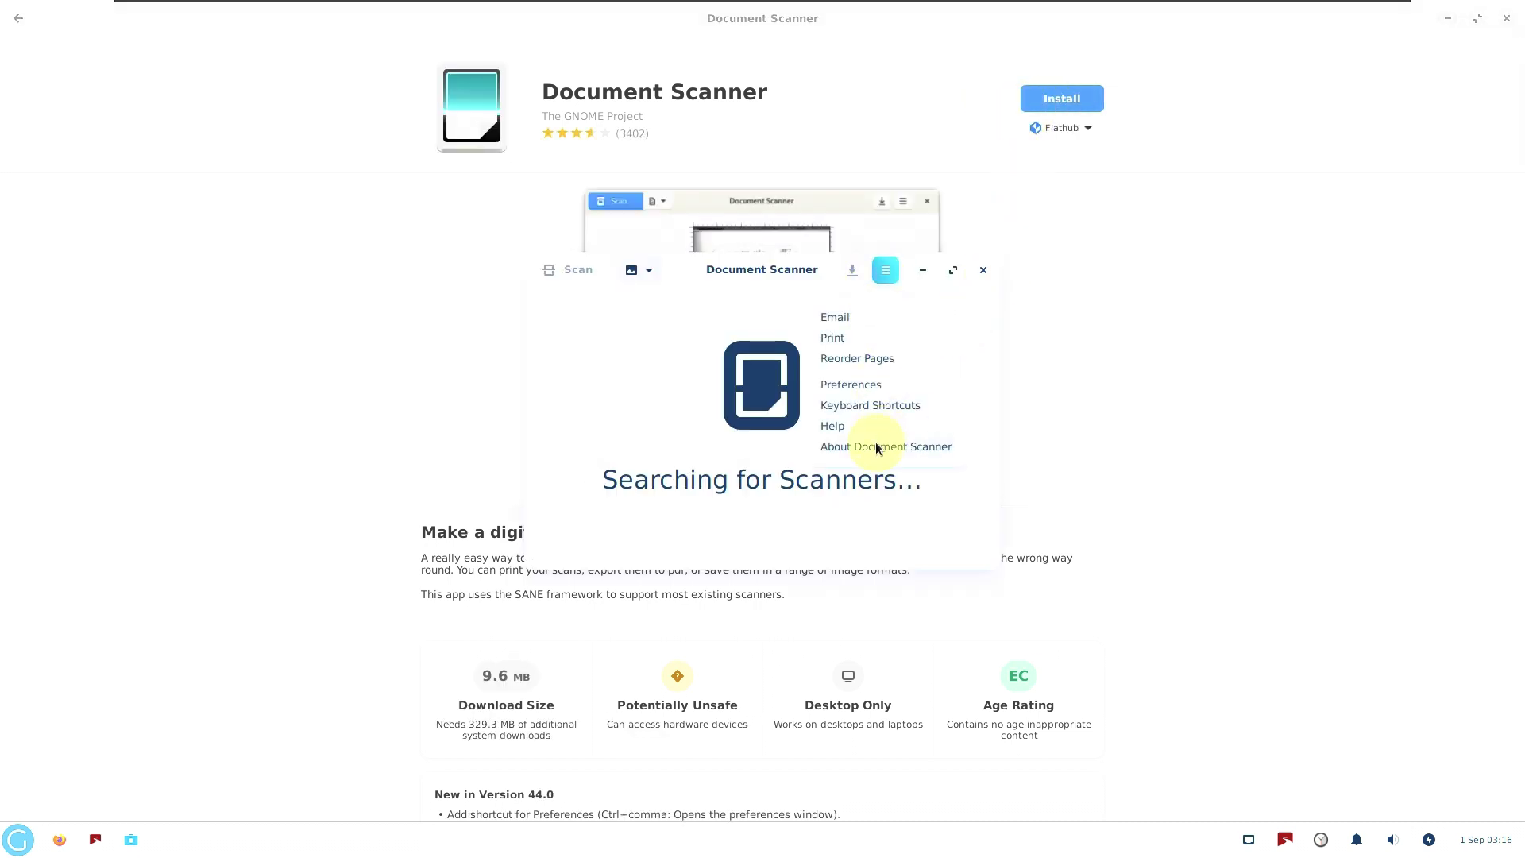
pyautogui.click(877, 447)
pyautogui.click(890, 565)
pyautogui.click(983, 270)
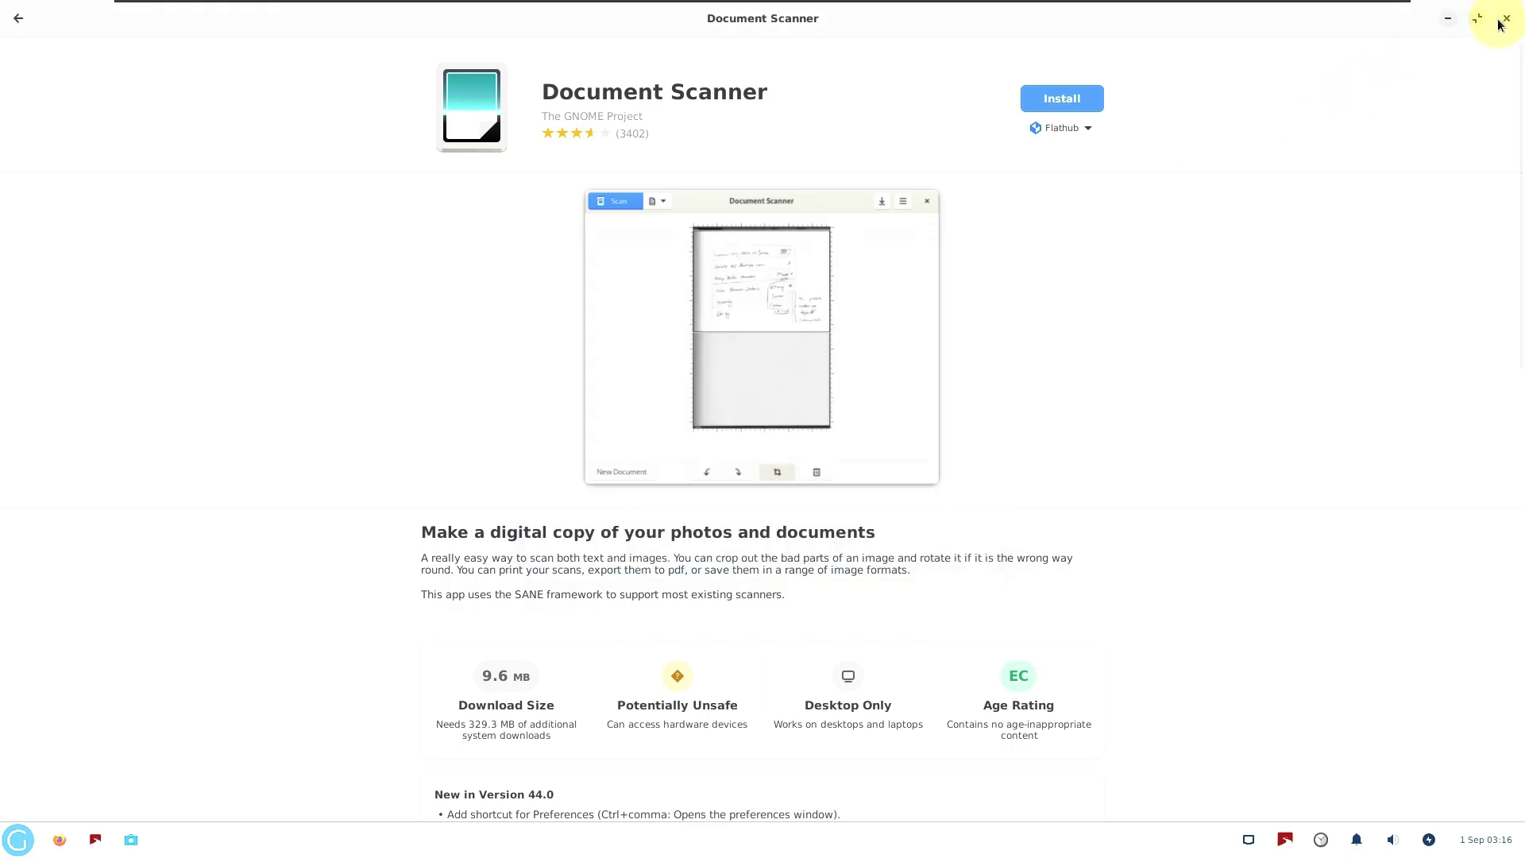
pyautogui.click(1503, 20)
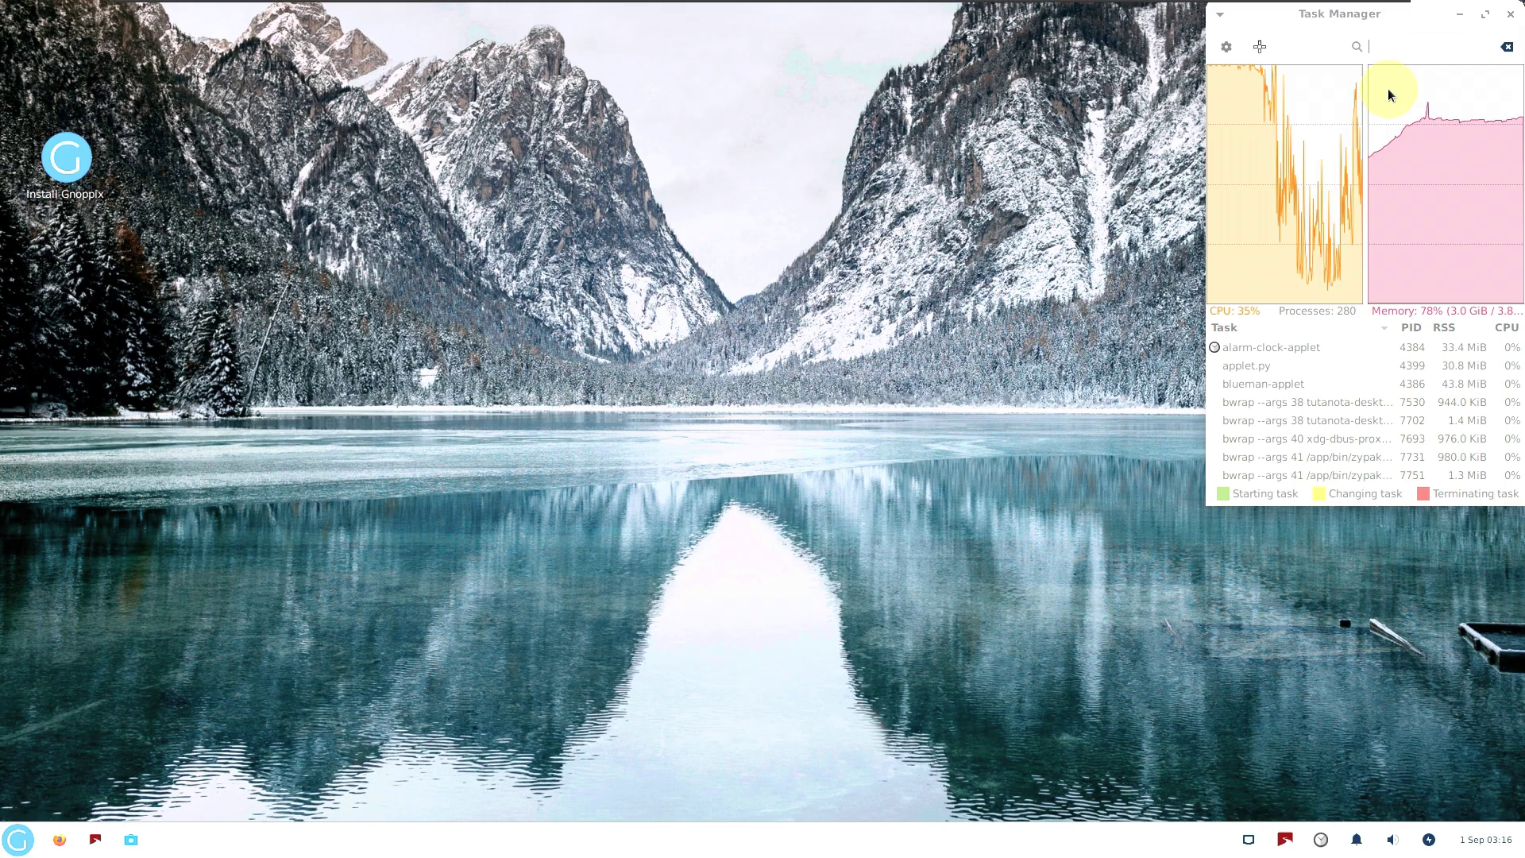
pyautogui.rightClick(199, 846)
pyautogui.click(842, 690)
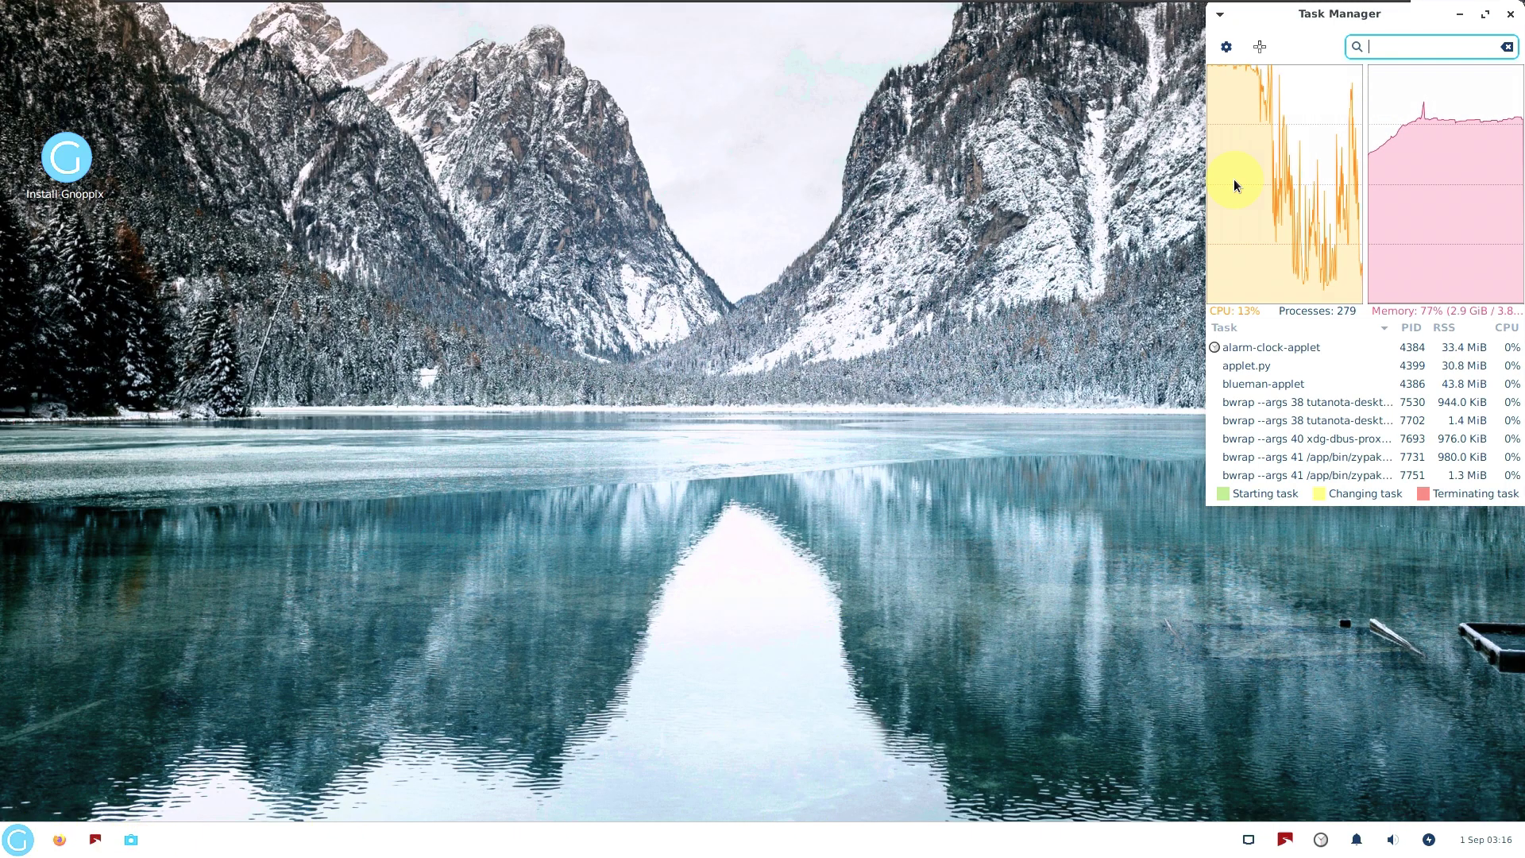
pyautogui.click(1485, 14)
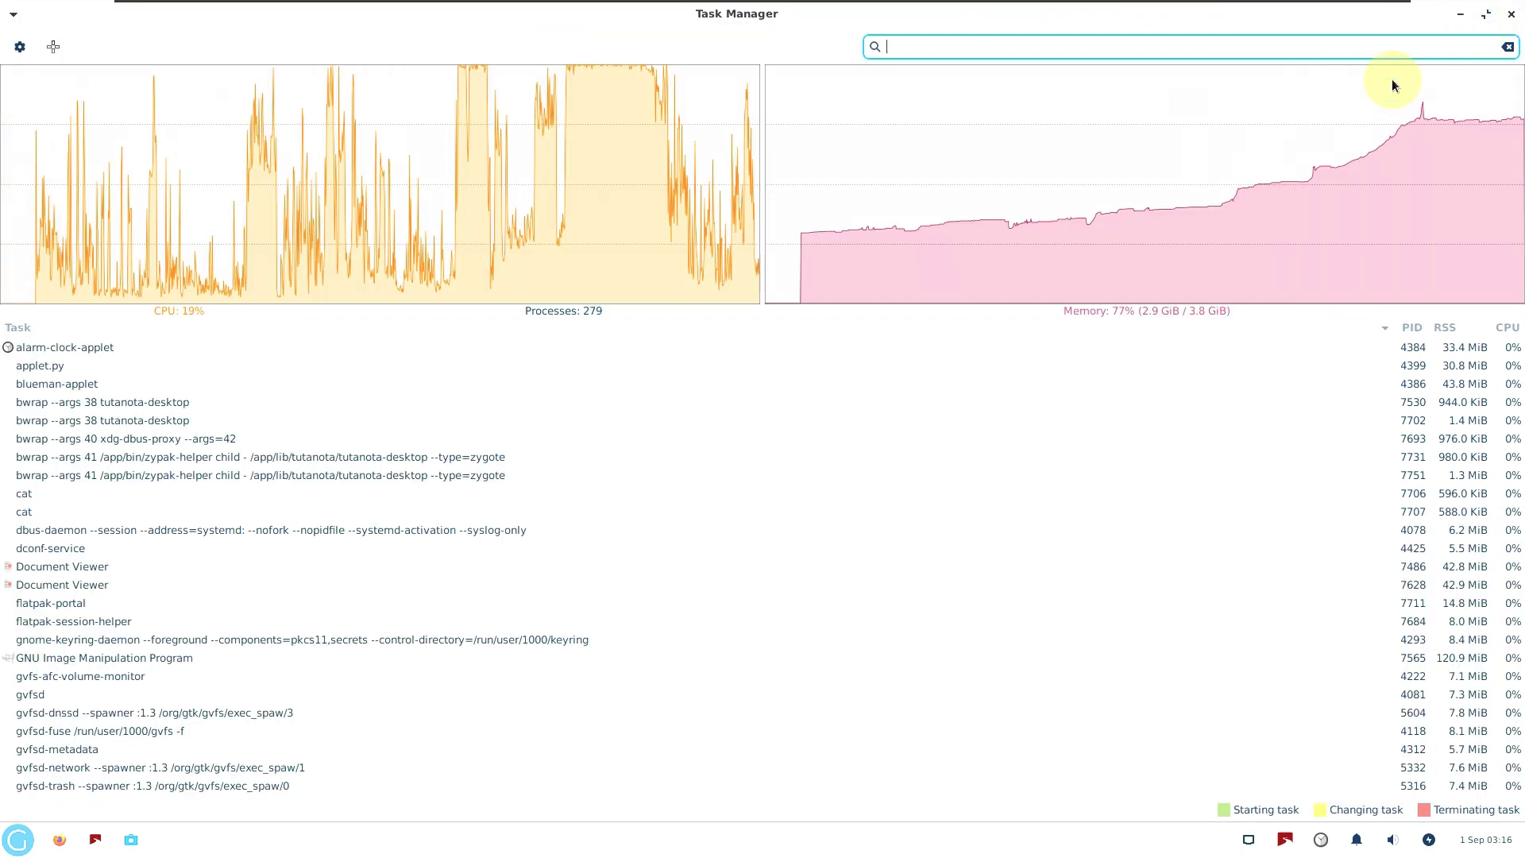
pyautogui.rightClick(179, 347)
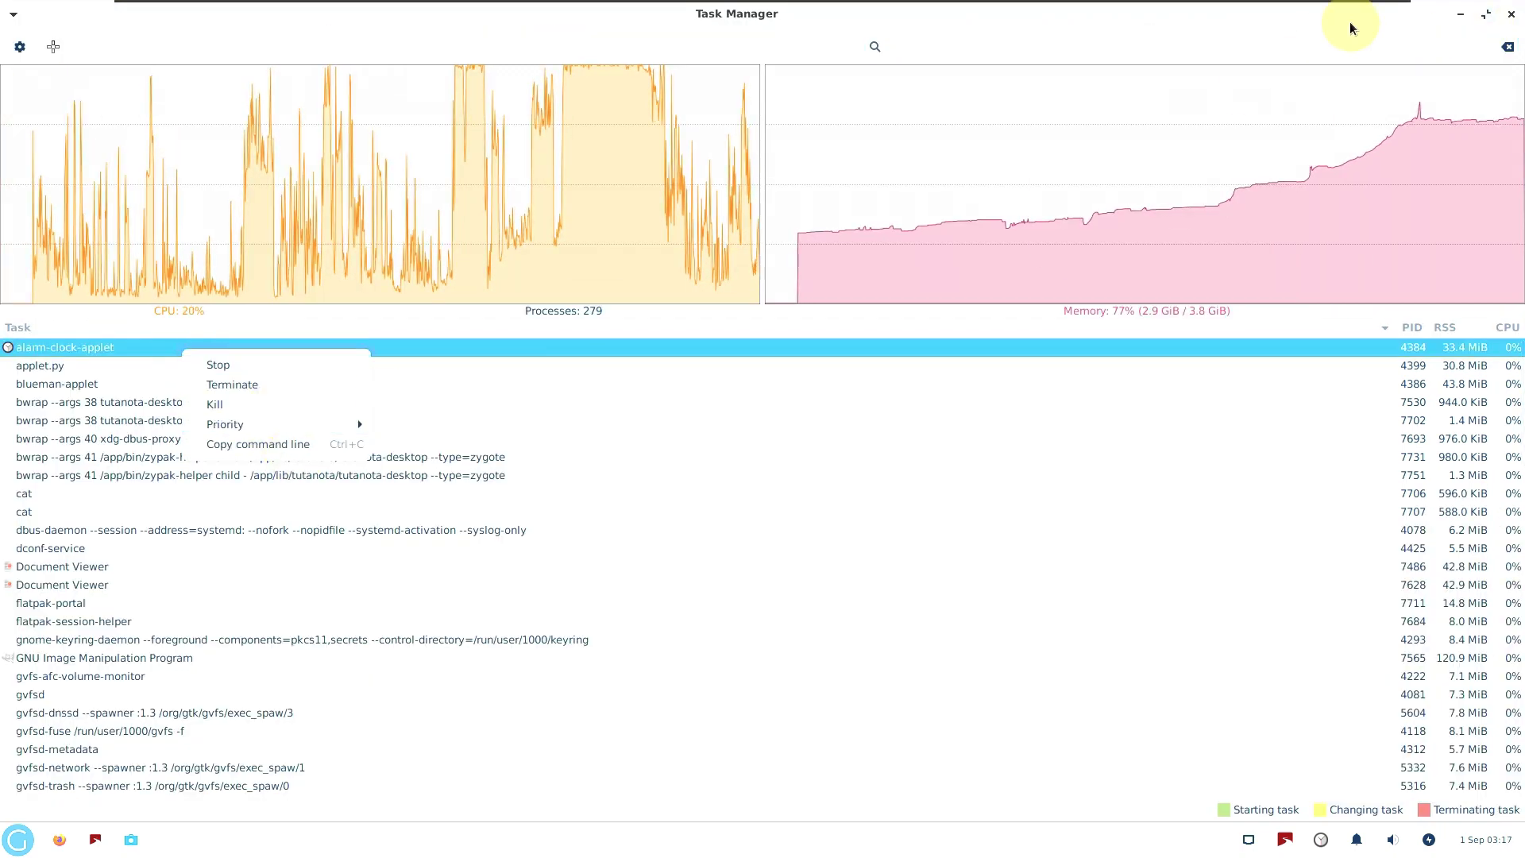
pyautogui.click(1484, 15)
pyautogui.click(125, 633)
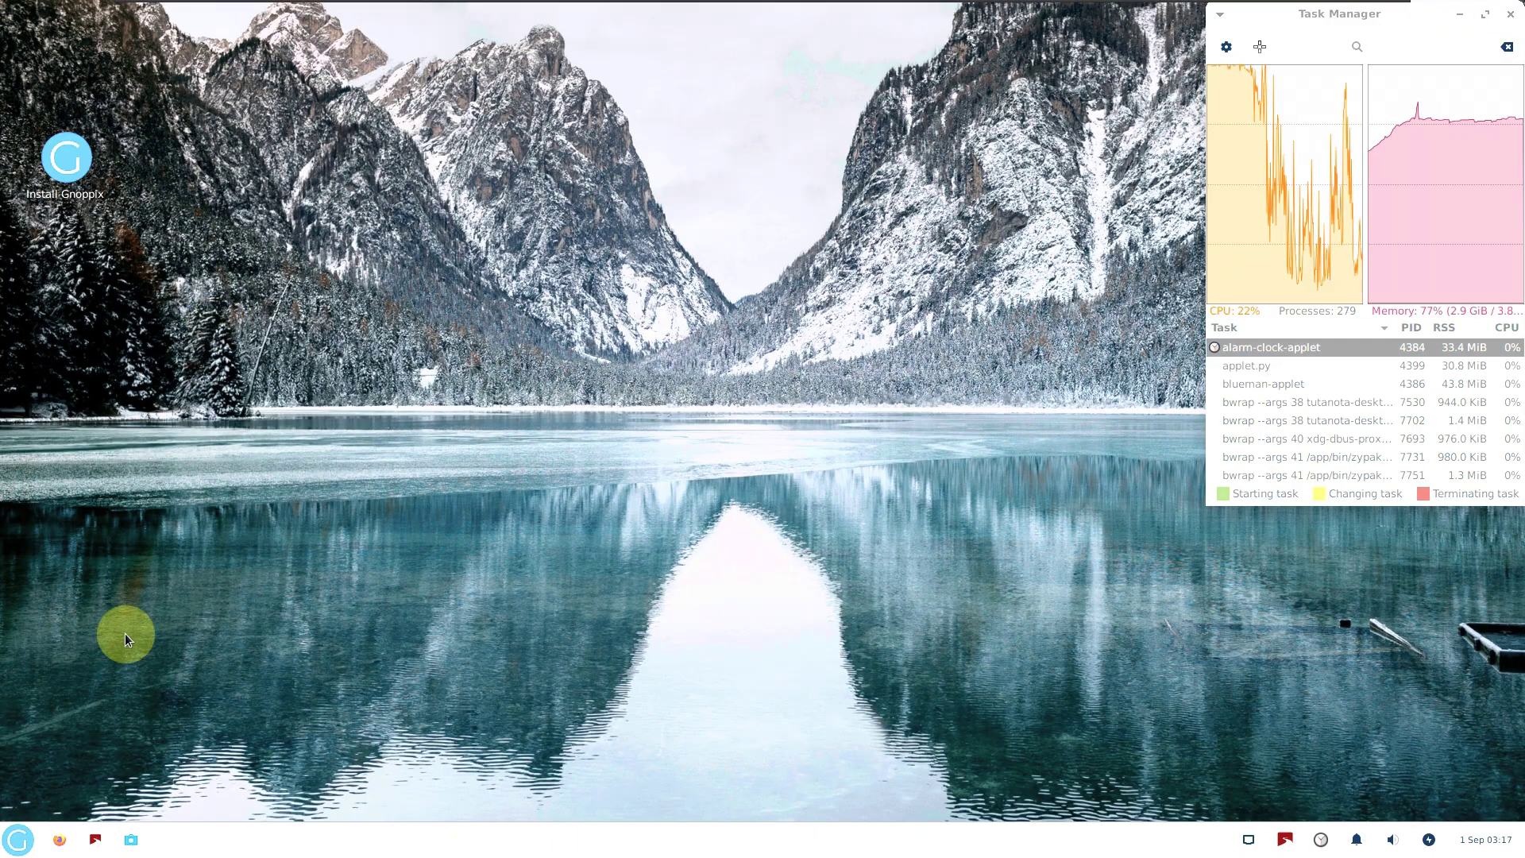
pyautogui.click(17, 837)
pyautogui.click(119, 517)
pyautogui.scroll(-3, 123, 531)
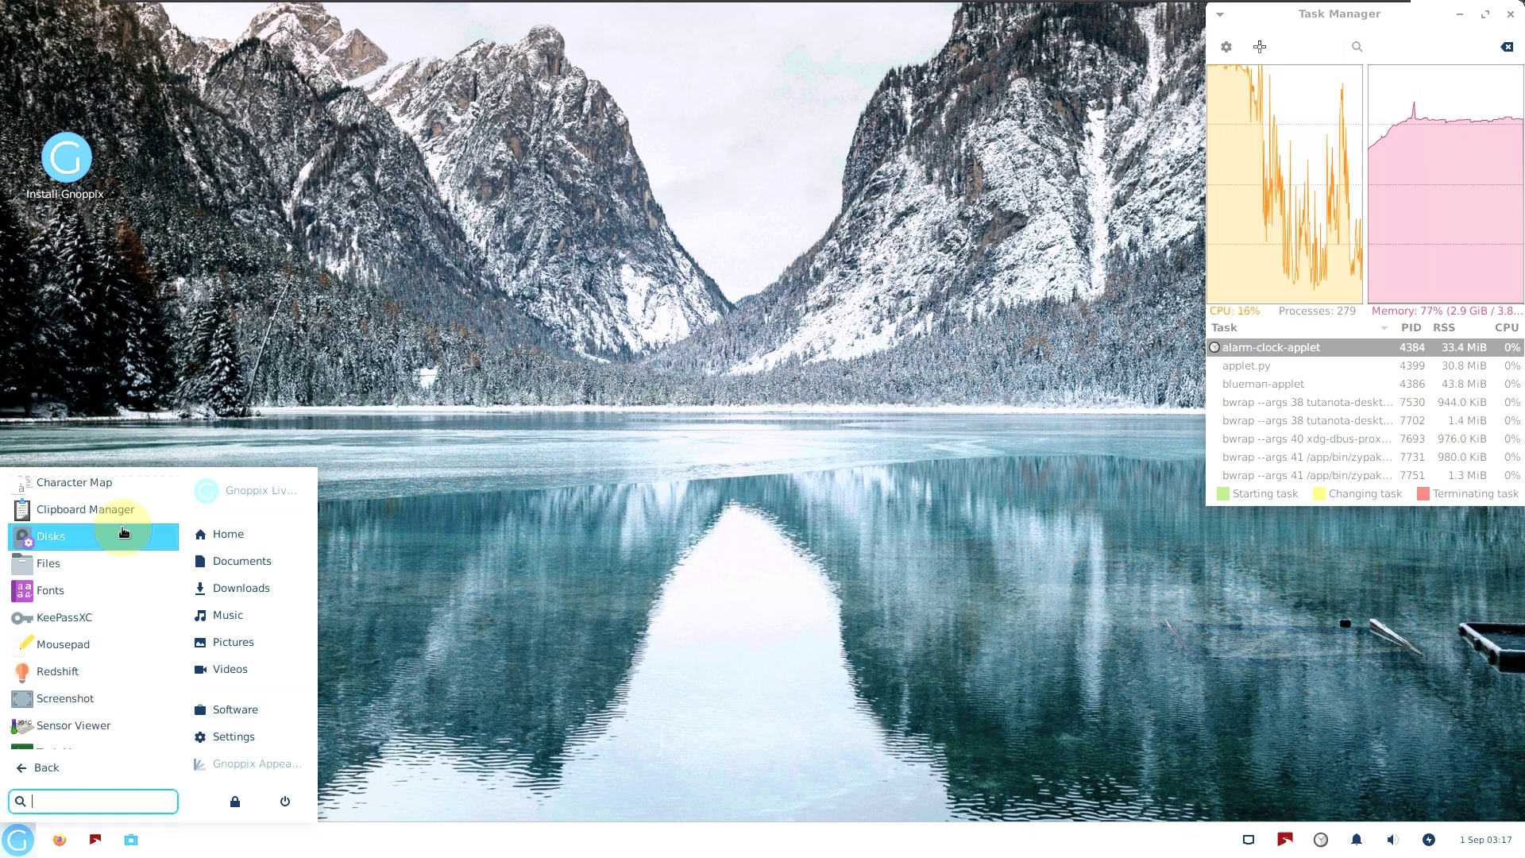
pyautogui.click(95, 563)
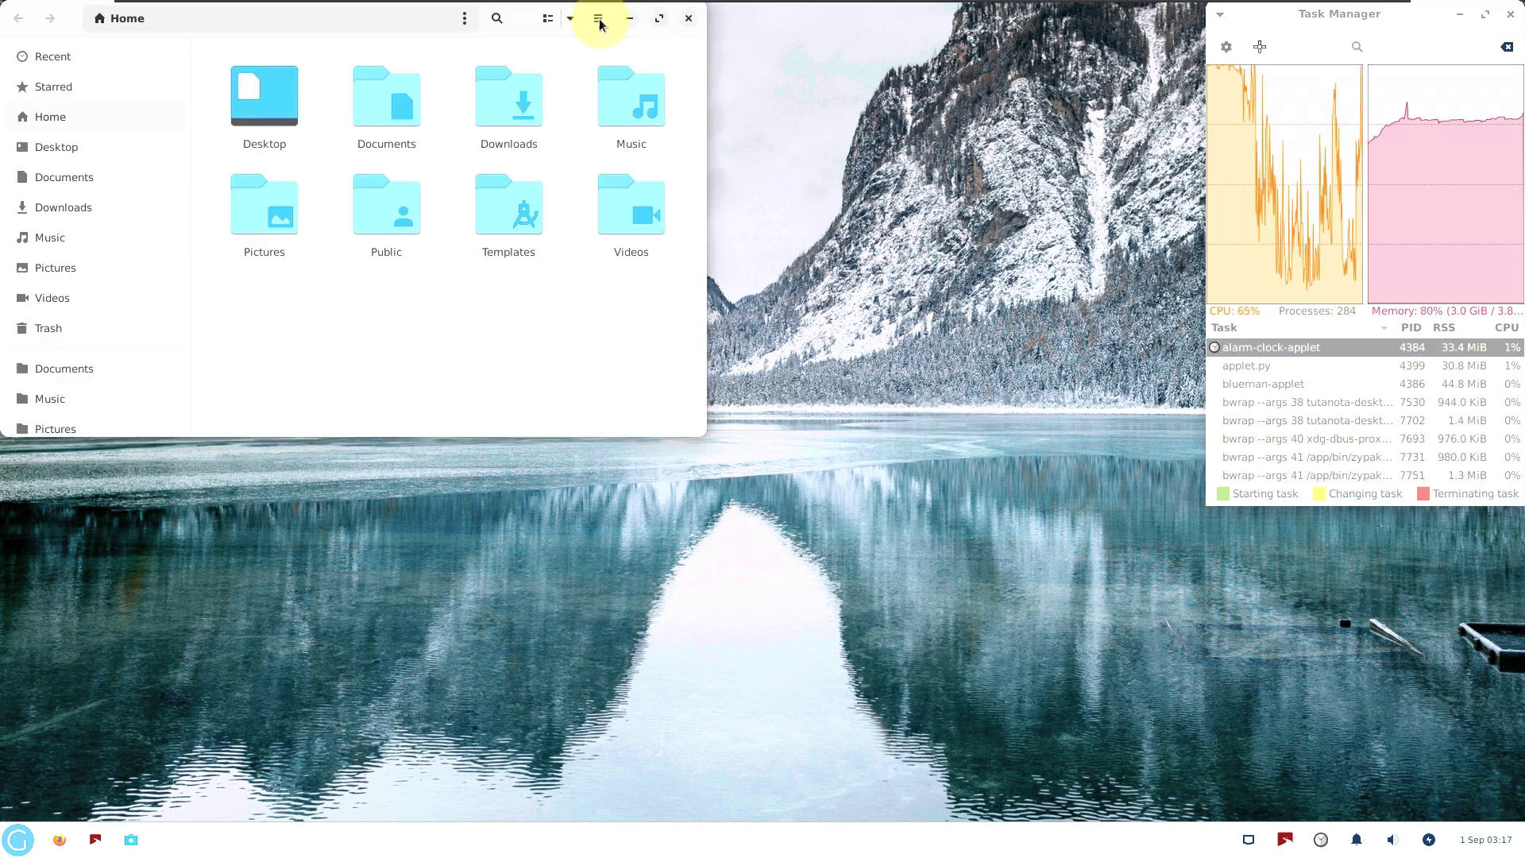
pyautogui.click(599, 23)
pyautogui.click(589, 329)
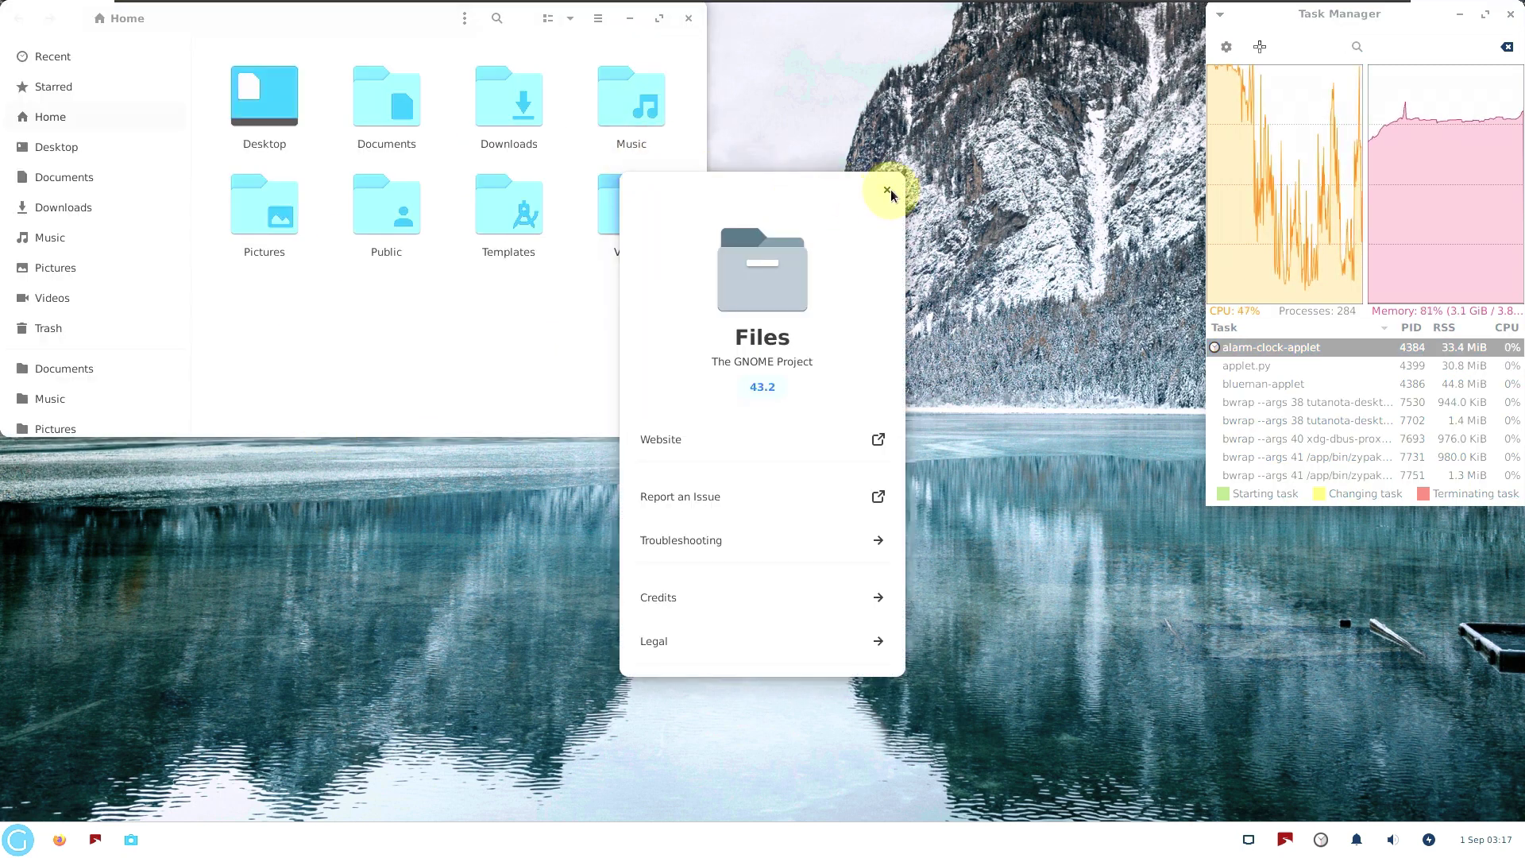
pyautogui.click(887, 191)
pyautogui.click(688, 19)
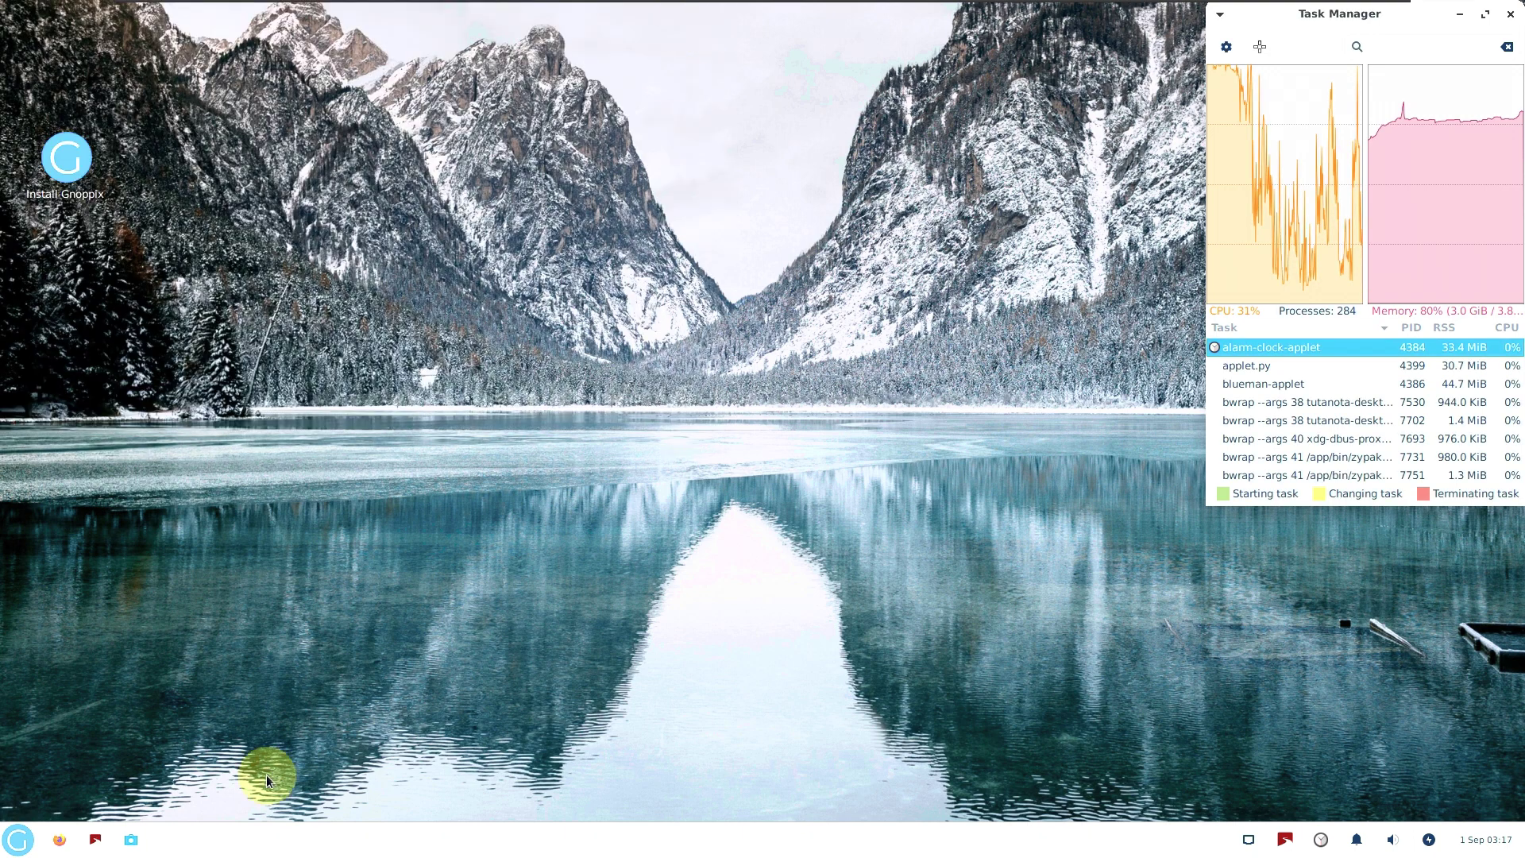
# - Browse the System category in the applications menu
pyautogui.click(18, 838)
pyautogui.click(36, 727)
pyautogui.scroll(-5, 98, 651)
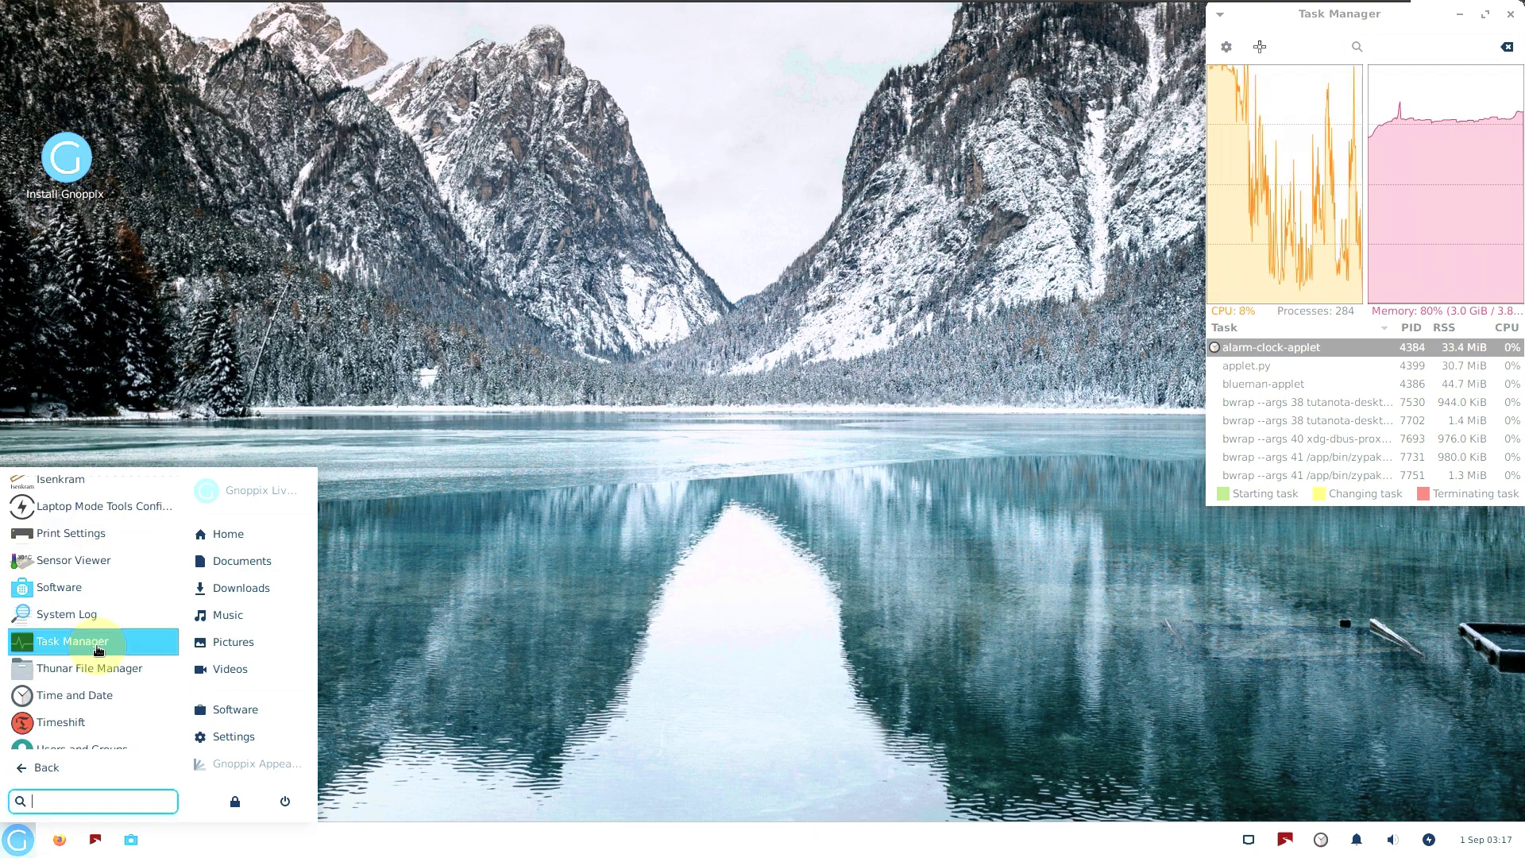
pyautogui.scroll(5, 108, 725)
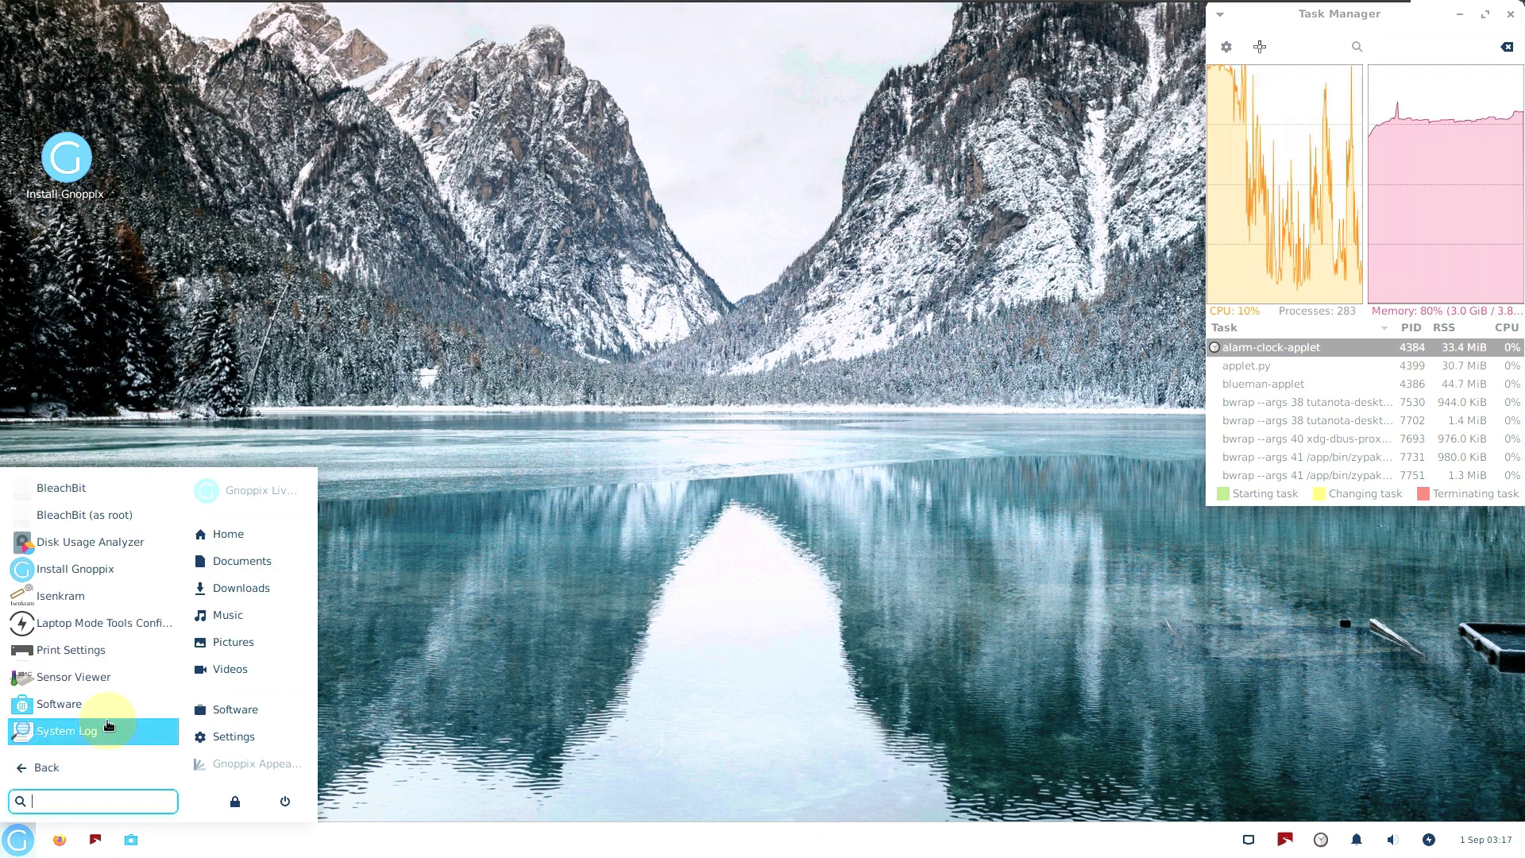
# - Launch Appearance settings from the Settings category and move its window up and left
pyautogui.click(102, 767)
pyautogui.click(106, 705)
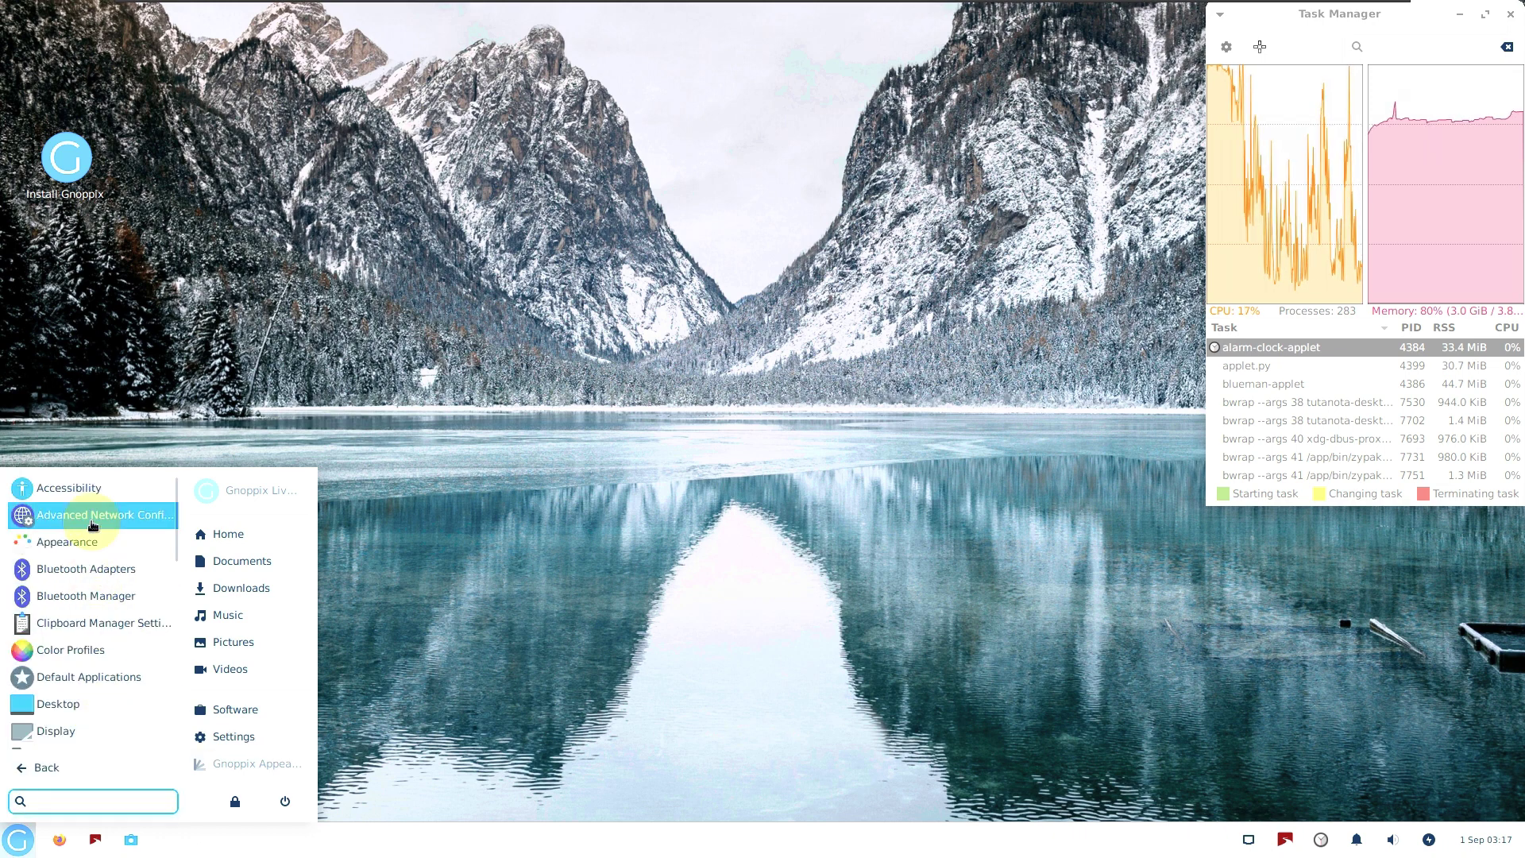
pyautogui.click(91, 537)
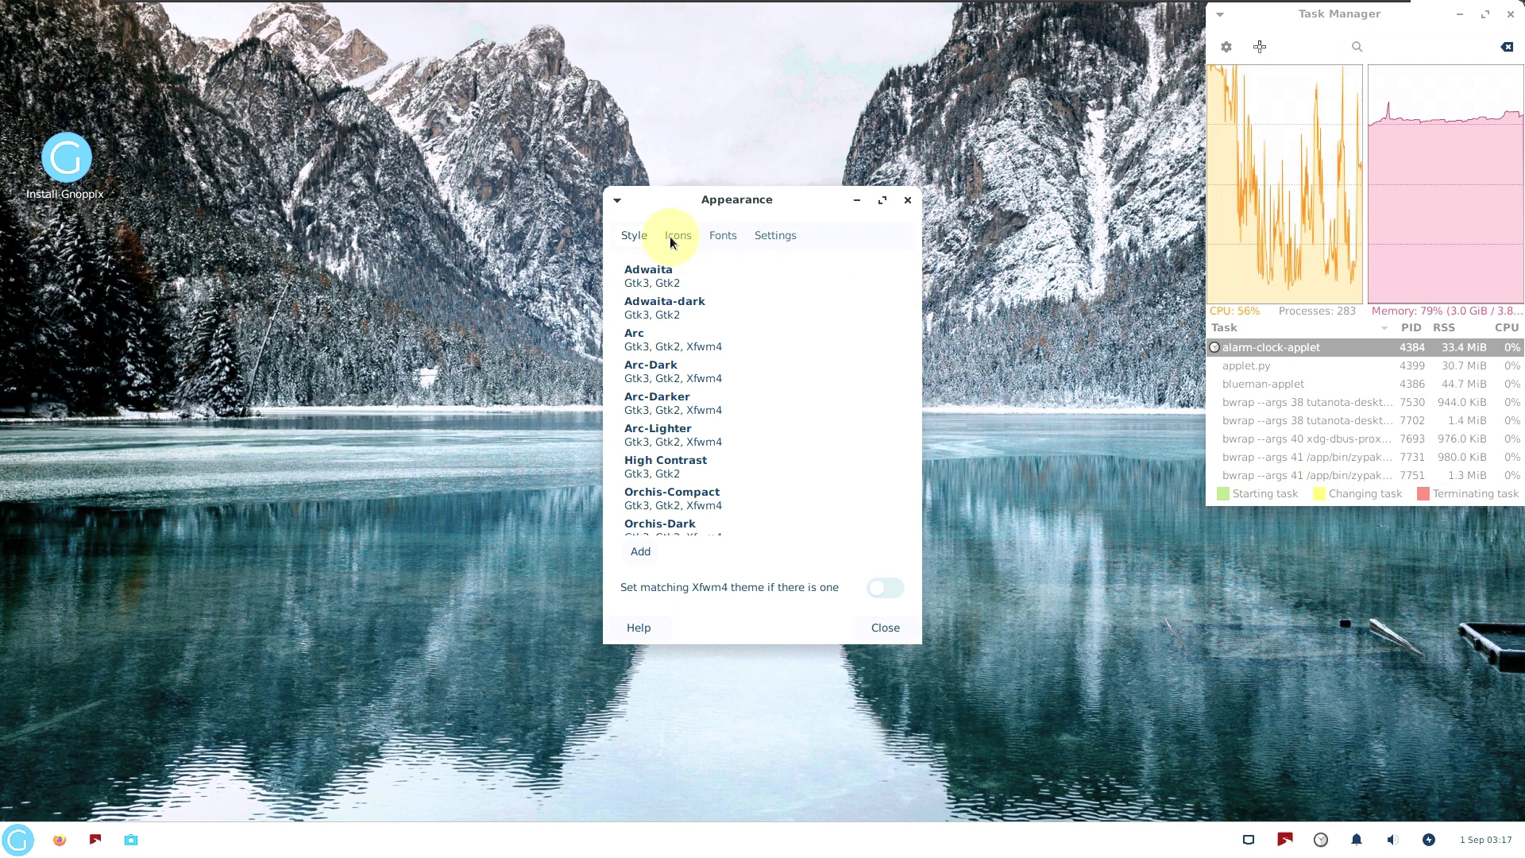
pyautogui.moveTo(729, 202); pyautogui.dragTo(622, 177)
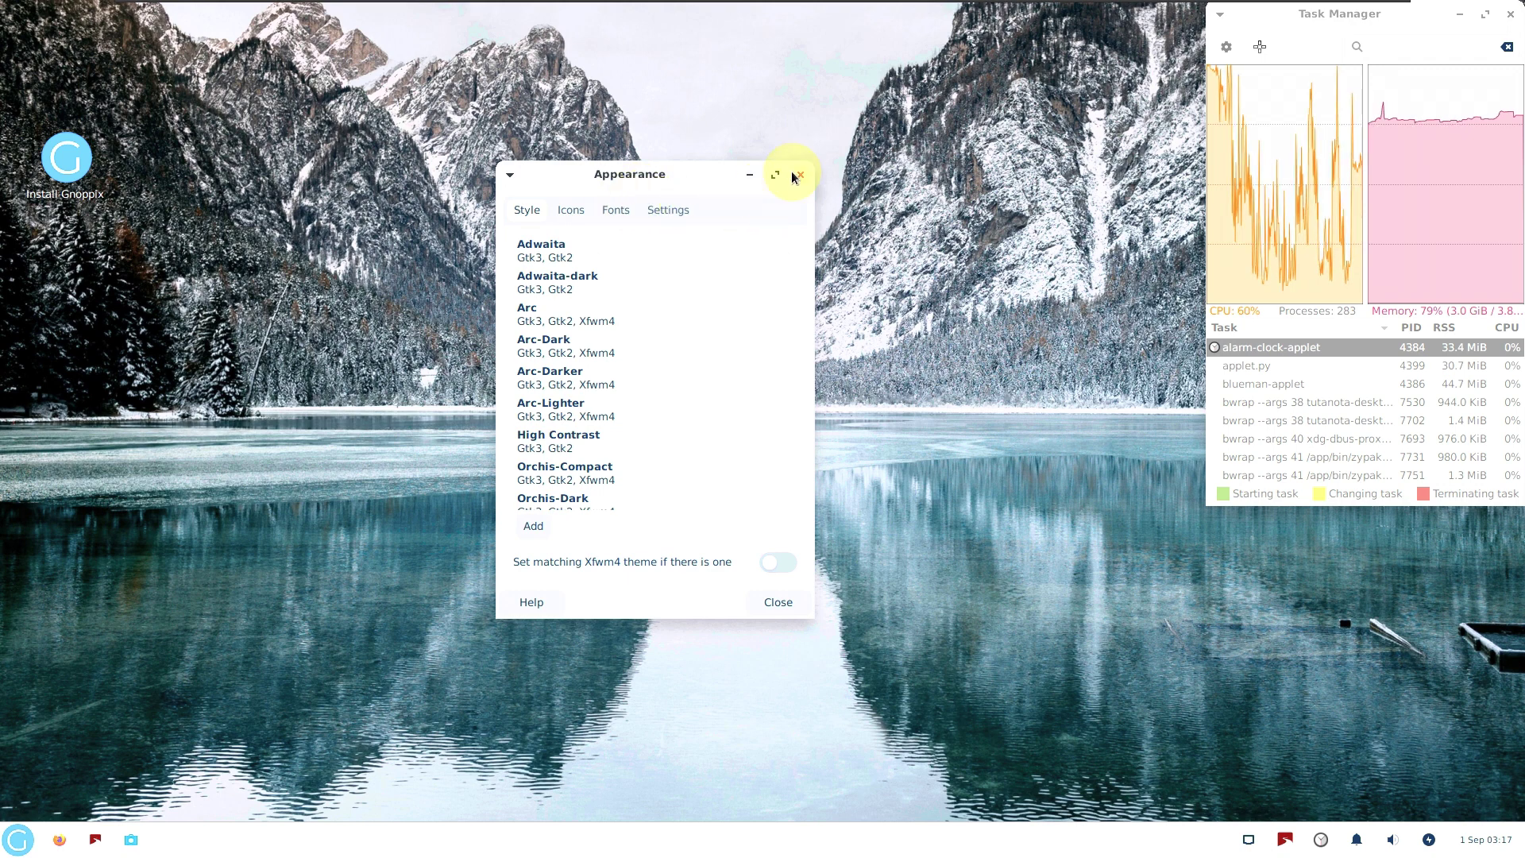
pyautogui.click(17, 839)
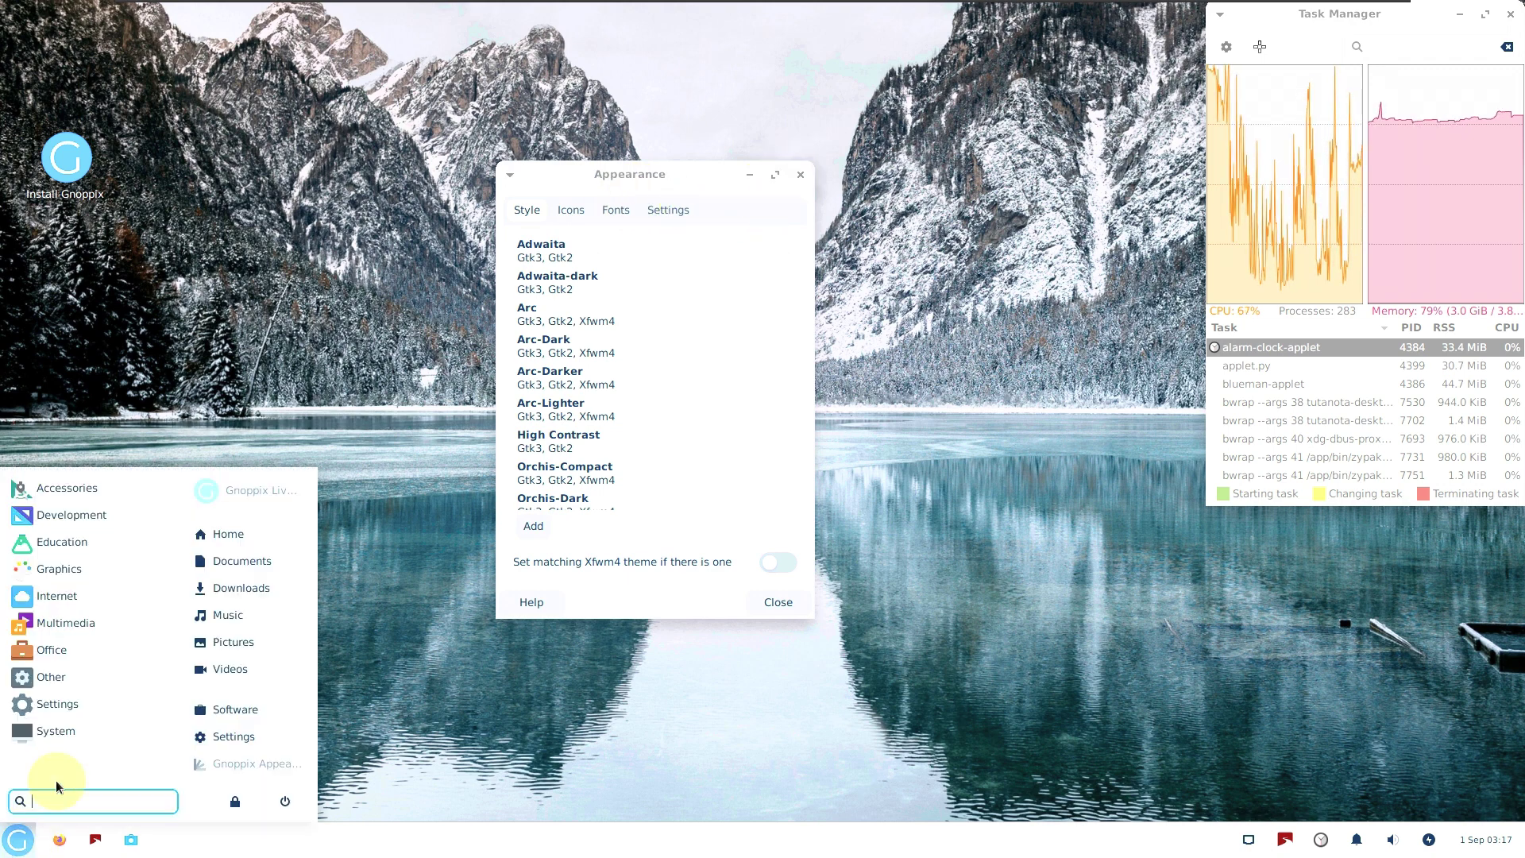
# - Close Appearance, open the Desktop folder in Thunar, view About Thunar, then close Thunar
pyautogui.click(789, 384)
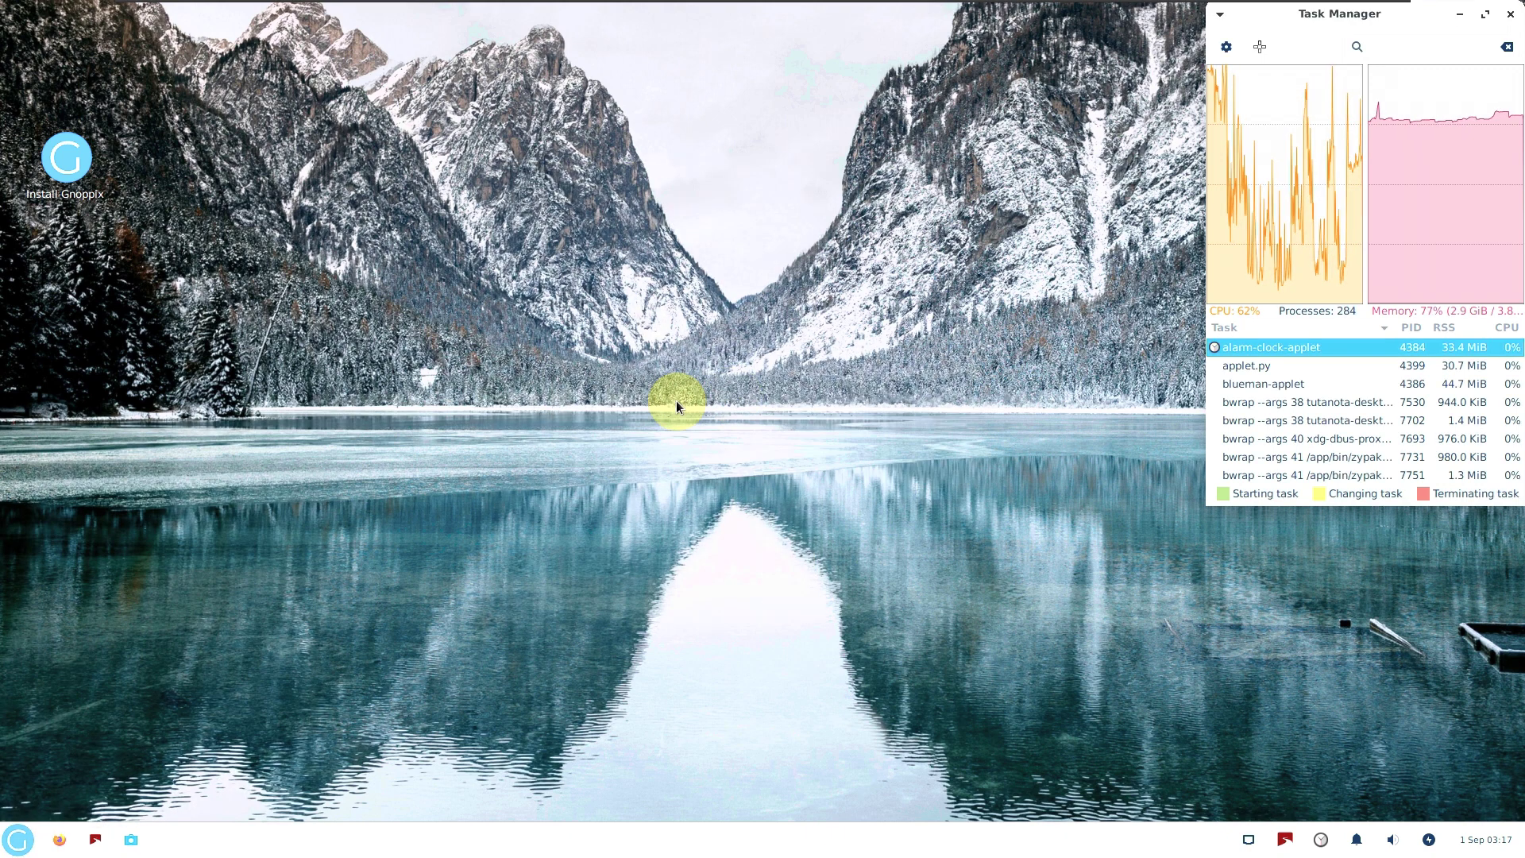
pyautogui.rightClick(51, 44)
pyautogui.rightClick(454, 268)
pyautogui.rightClick(454, 269)
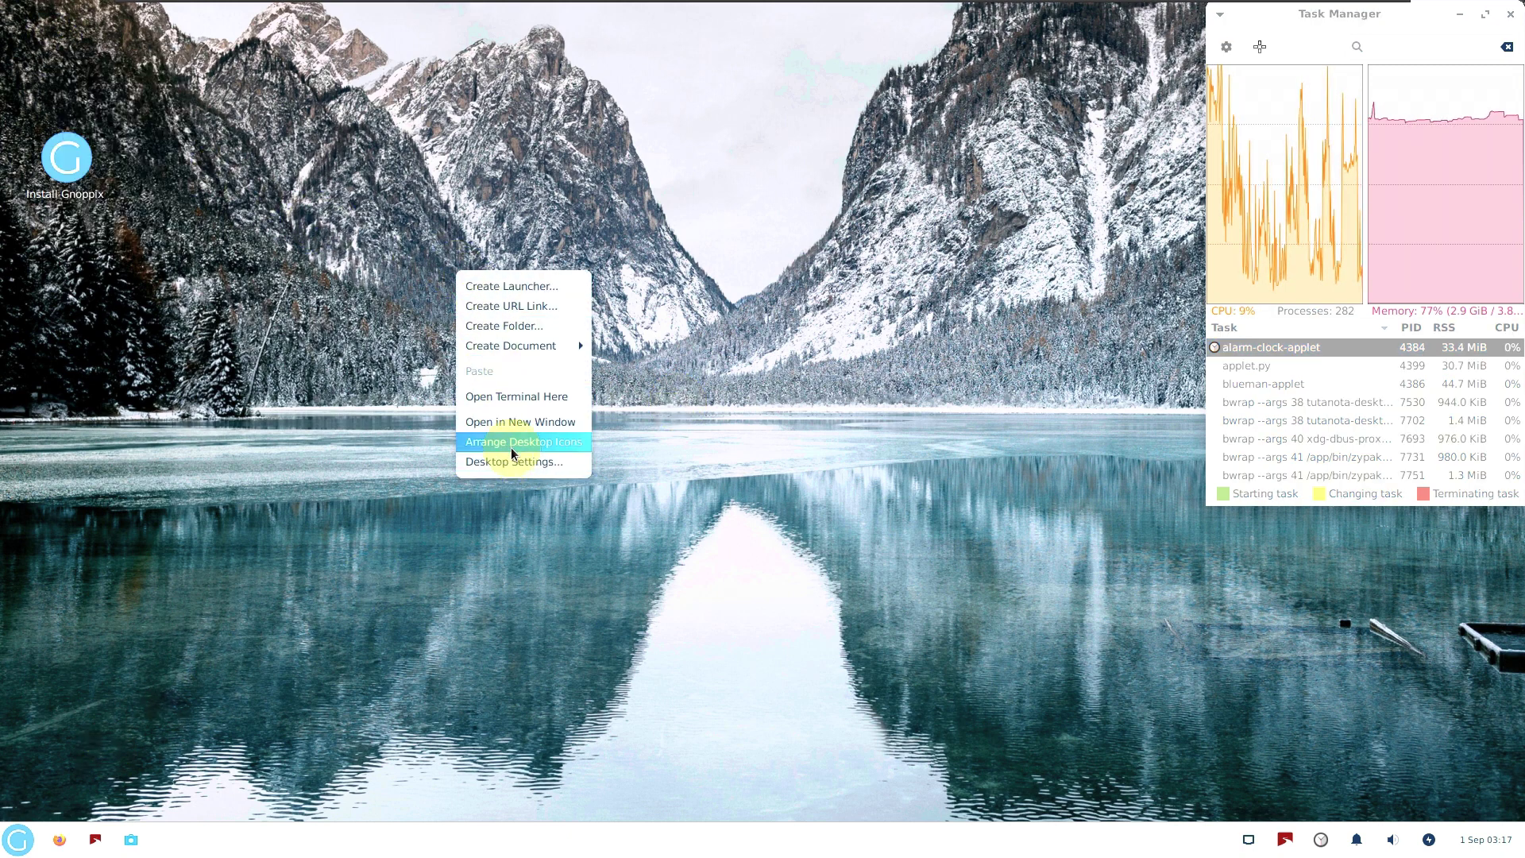
pyautogui.click(561, 418)
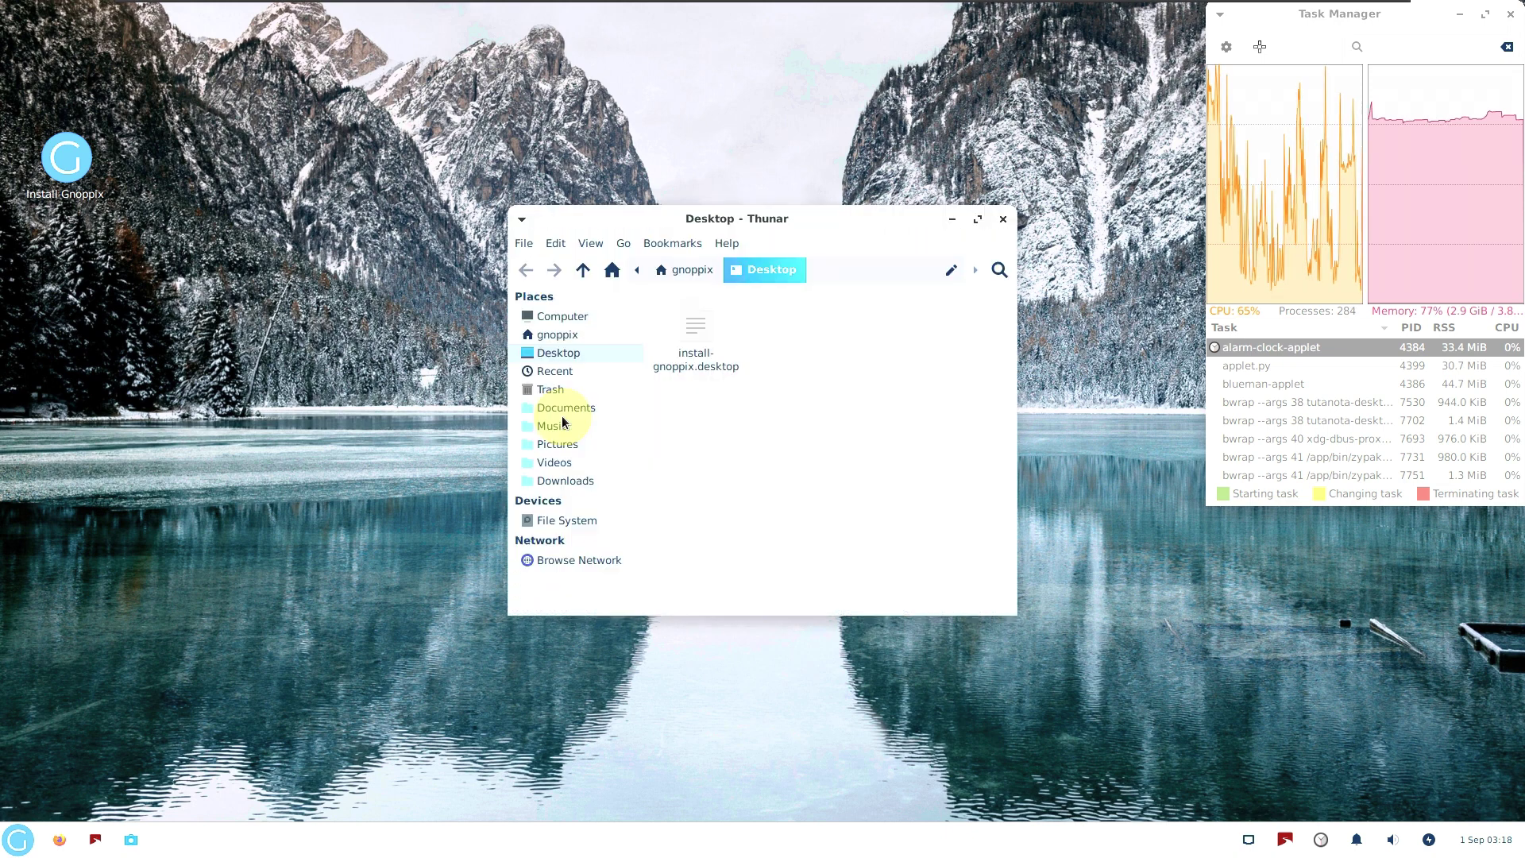
pyautogui.click(725, 243)
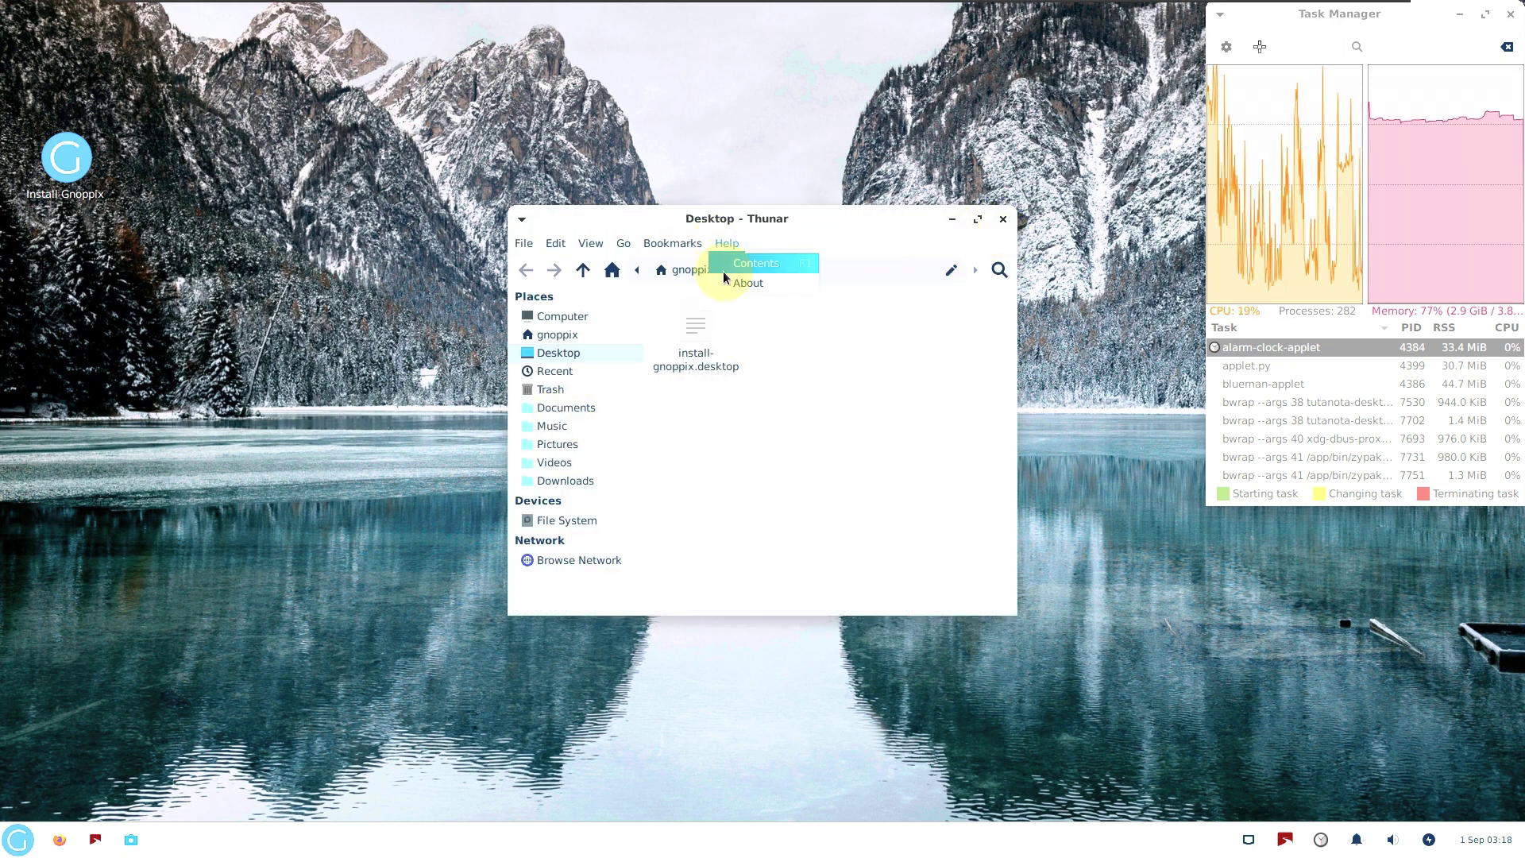
pyautogui.click(731, 284)
pyautogui.press('Escape')
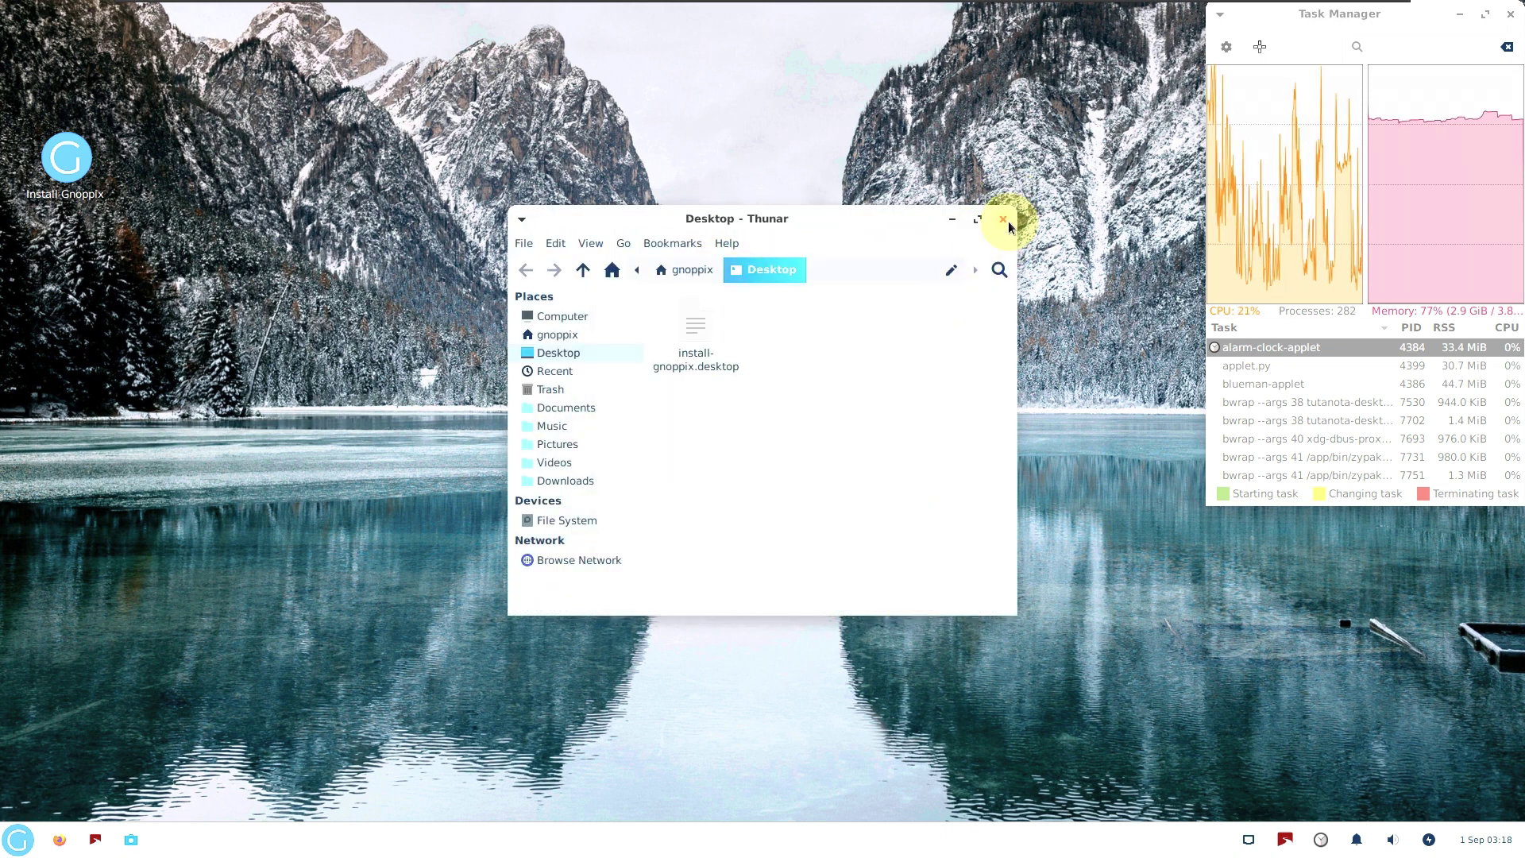
pyautogui.click(1008, 221)
# - Reopen the Desktop folder in a new Thunar window, minimize it, and bring up the applications menu
pyautogui.rightClick(435, 323)
pyautogui.click(512, 474)
pyautogui.click(955, 225)
pyautogui.click(4, 851)
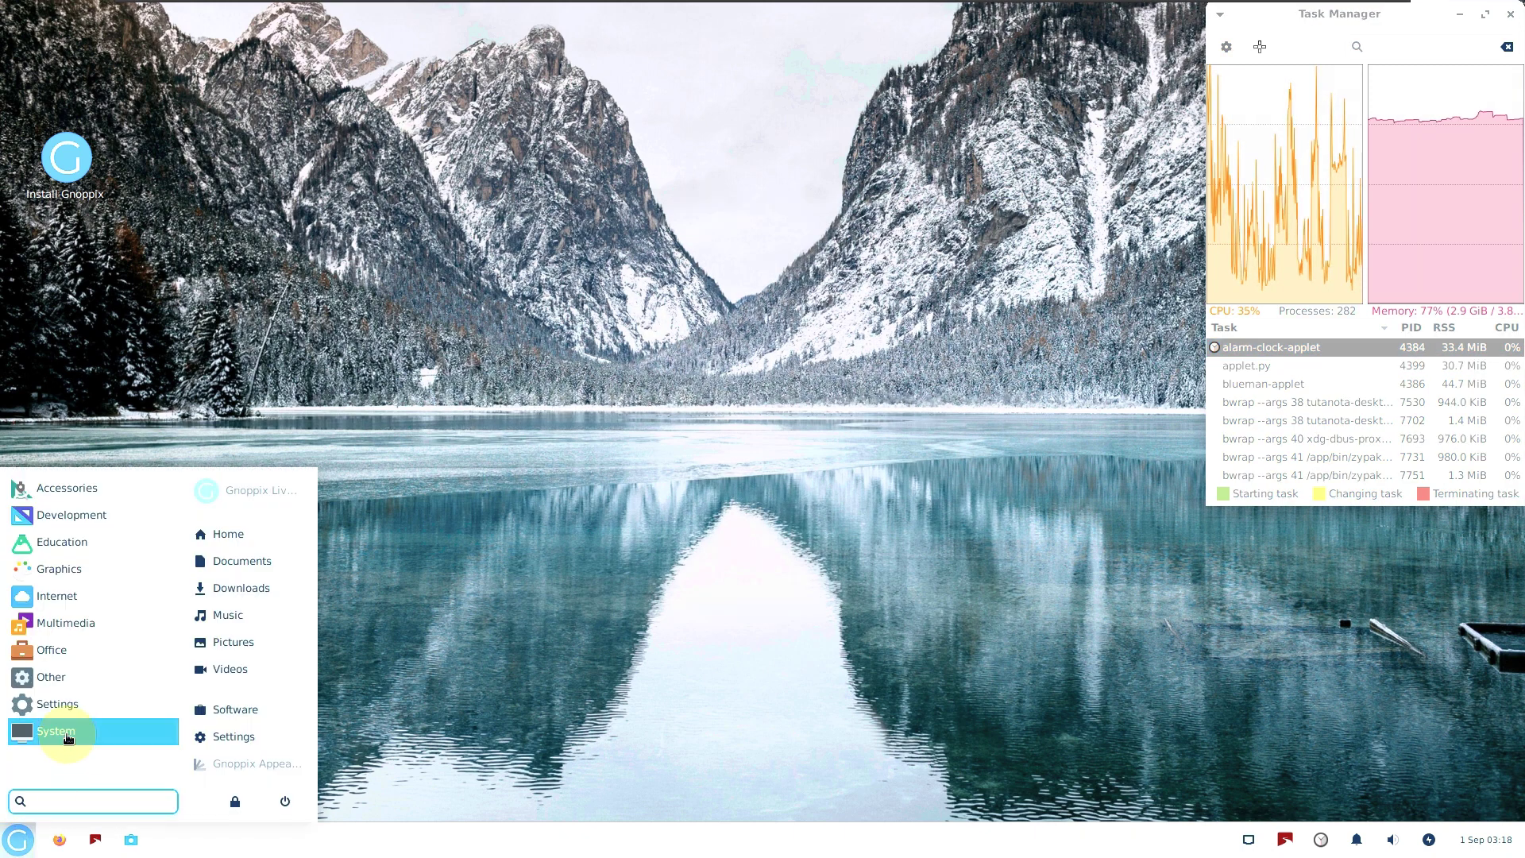
pyautogui.click(65, 514)
pyautogui.click(64, 767)
pyautogui.click(84, 548)
pyautogui.click(68, 767)
pyautogui.click(68, 544)
pyautogui.click(68, 767)
pyautogui.click(88, 570)
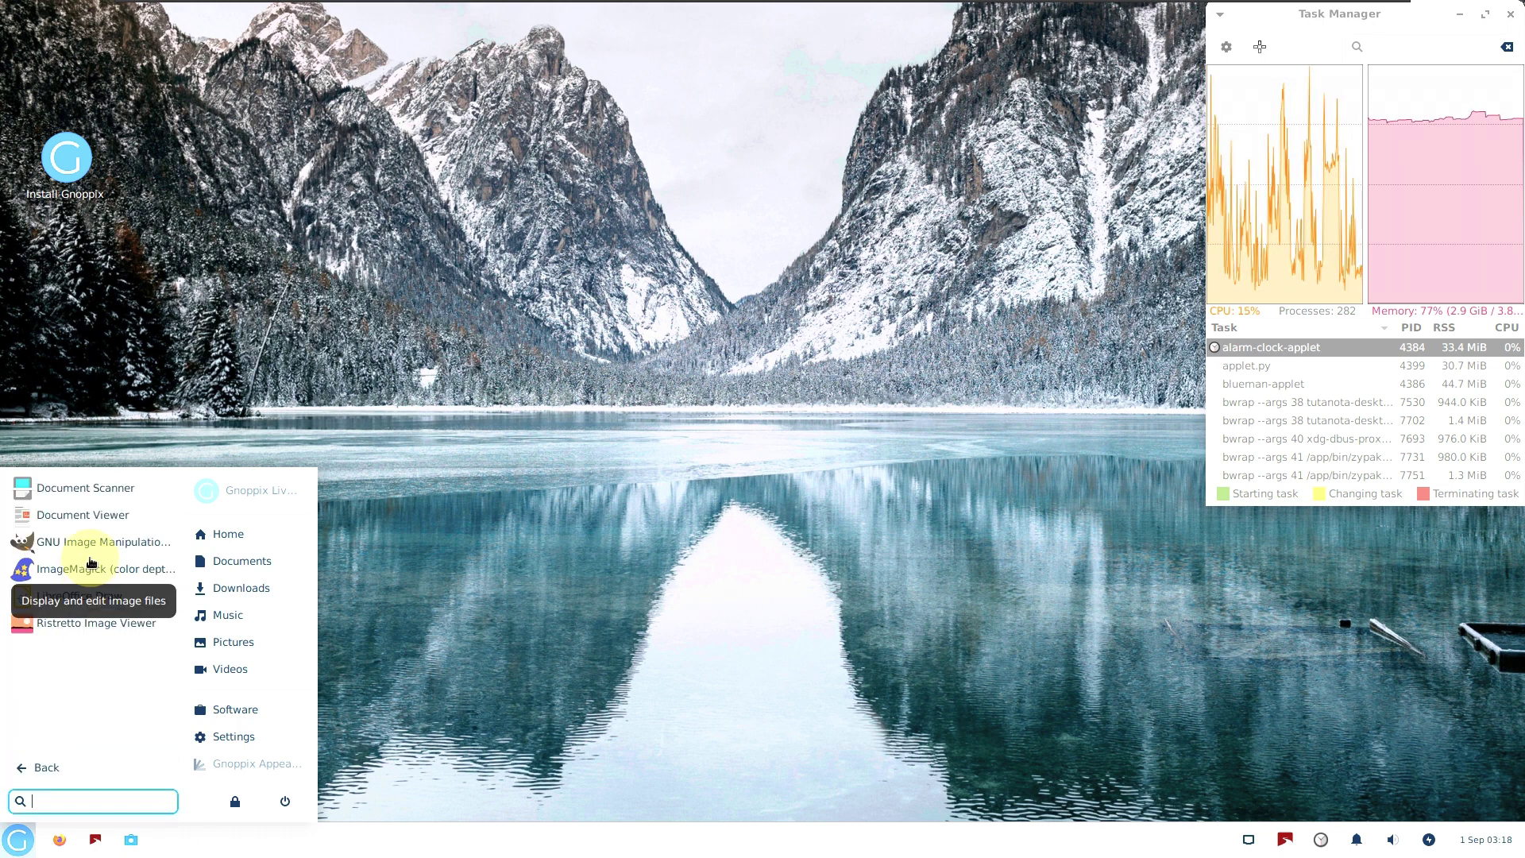
pyautogui.click(90, 554)
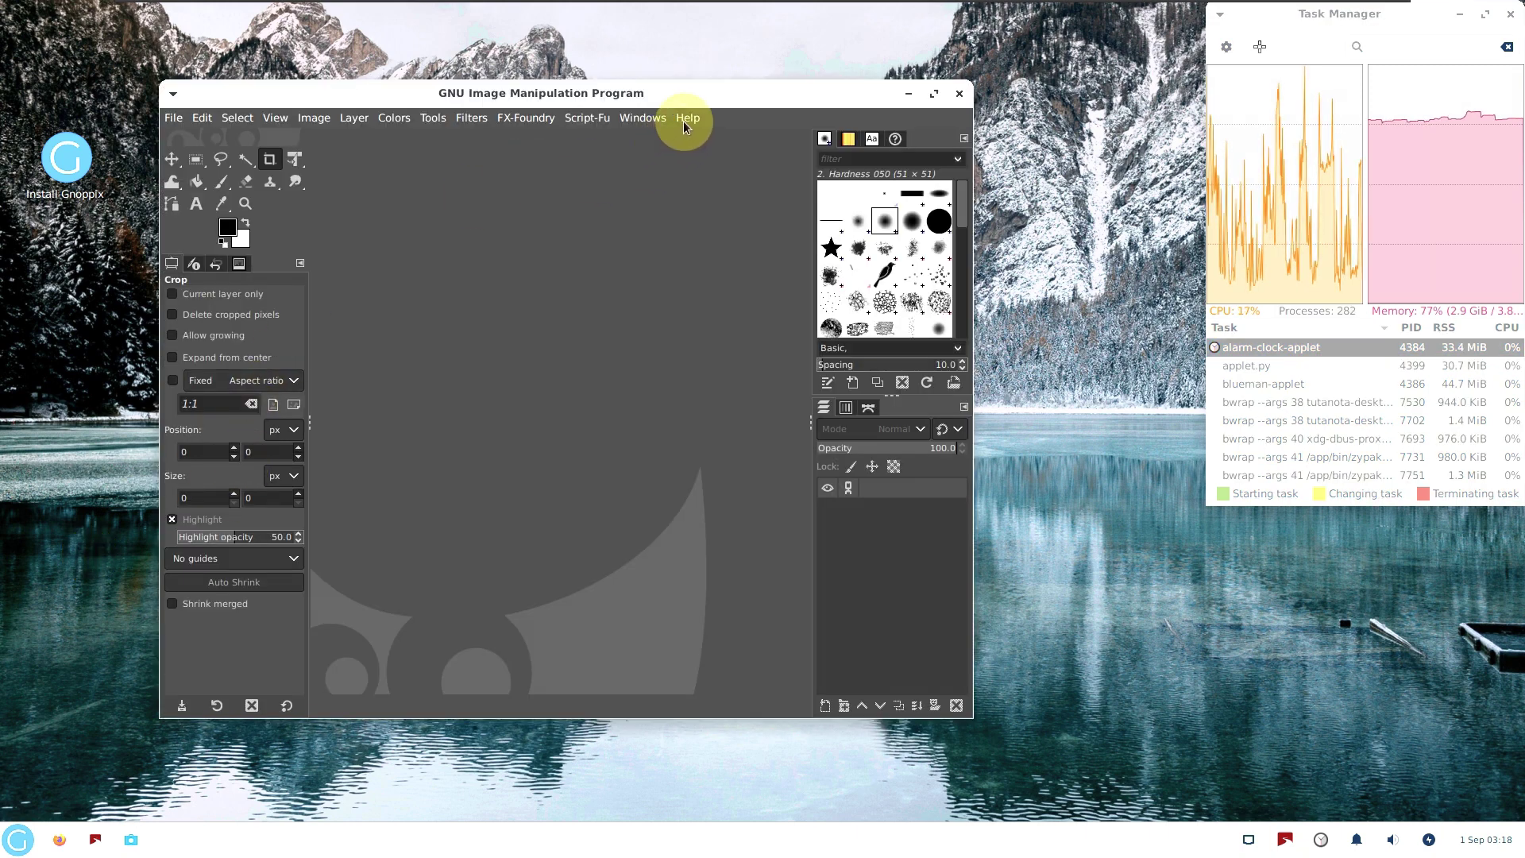
pyautogui.click(683, 120)
pyautogui.click(709, 201)
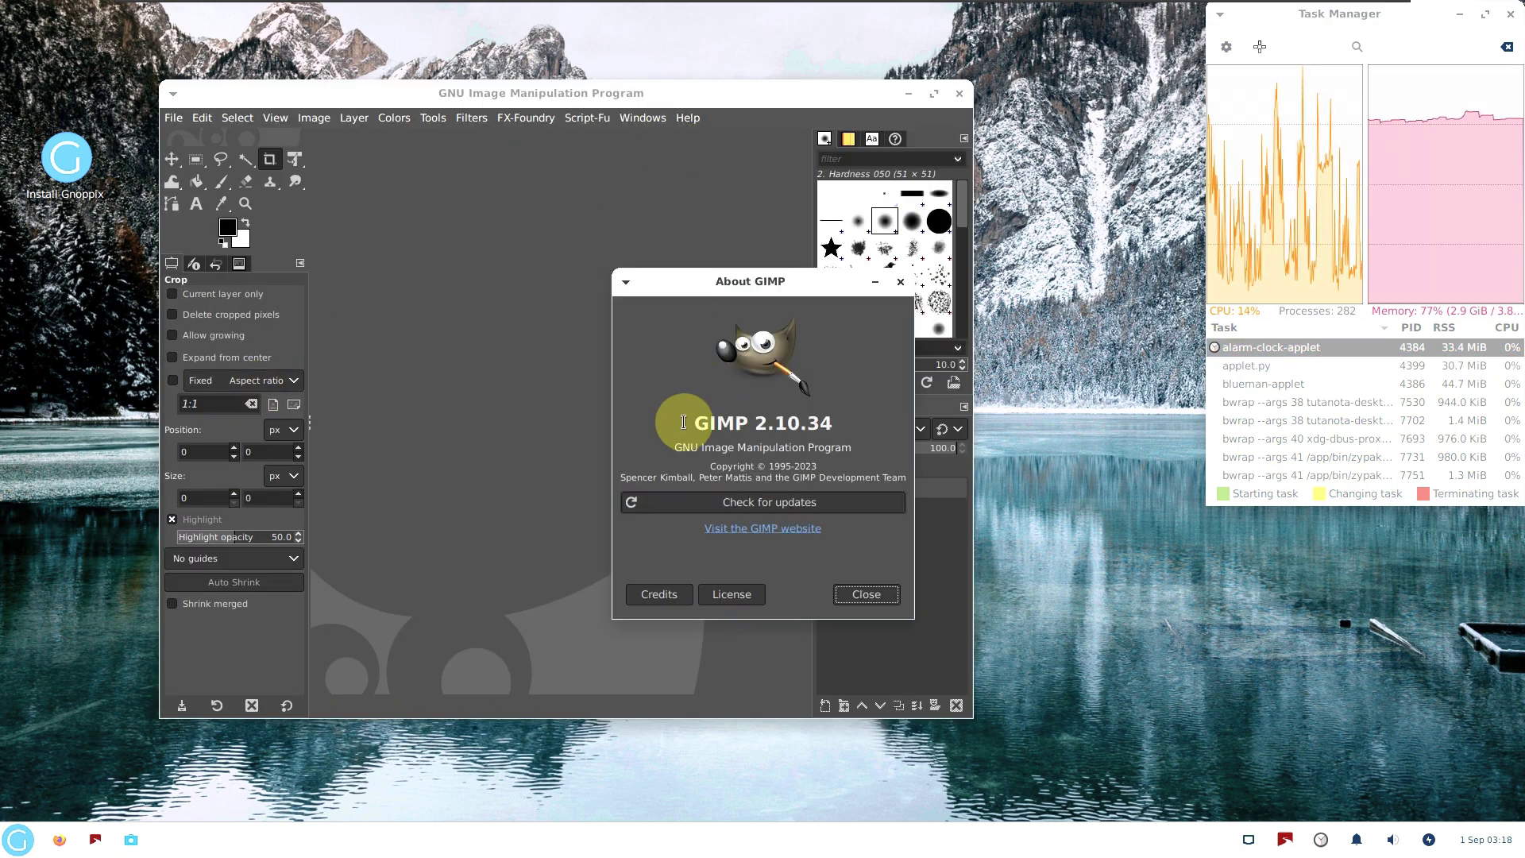
pyautogui.click(866, 594)
pyautogui.click(957, 95)
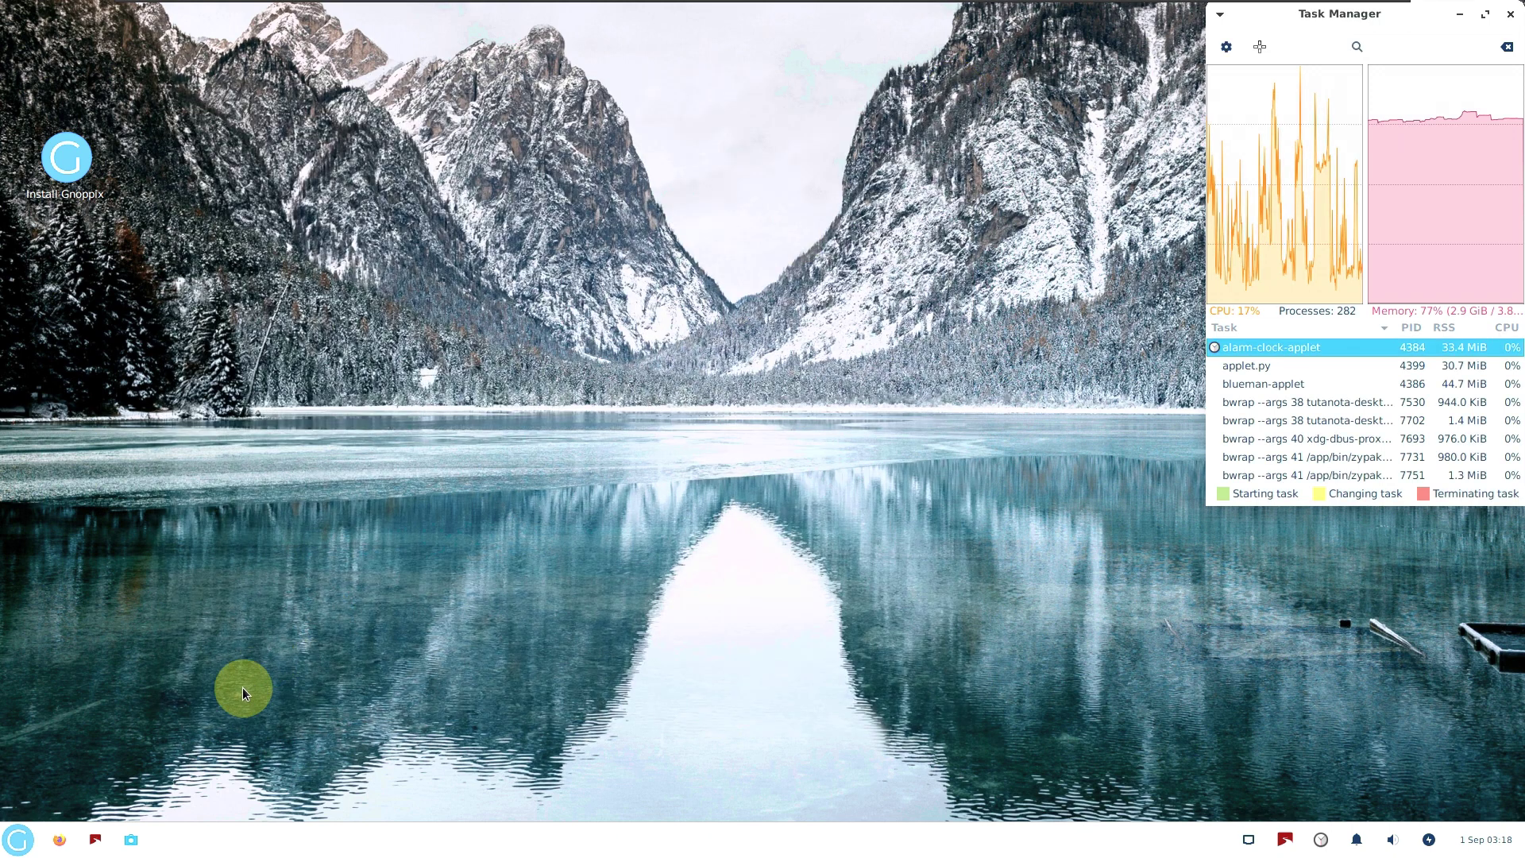
pyautogui.click(32, 828)
pyautogui.click(88, 568)
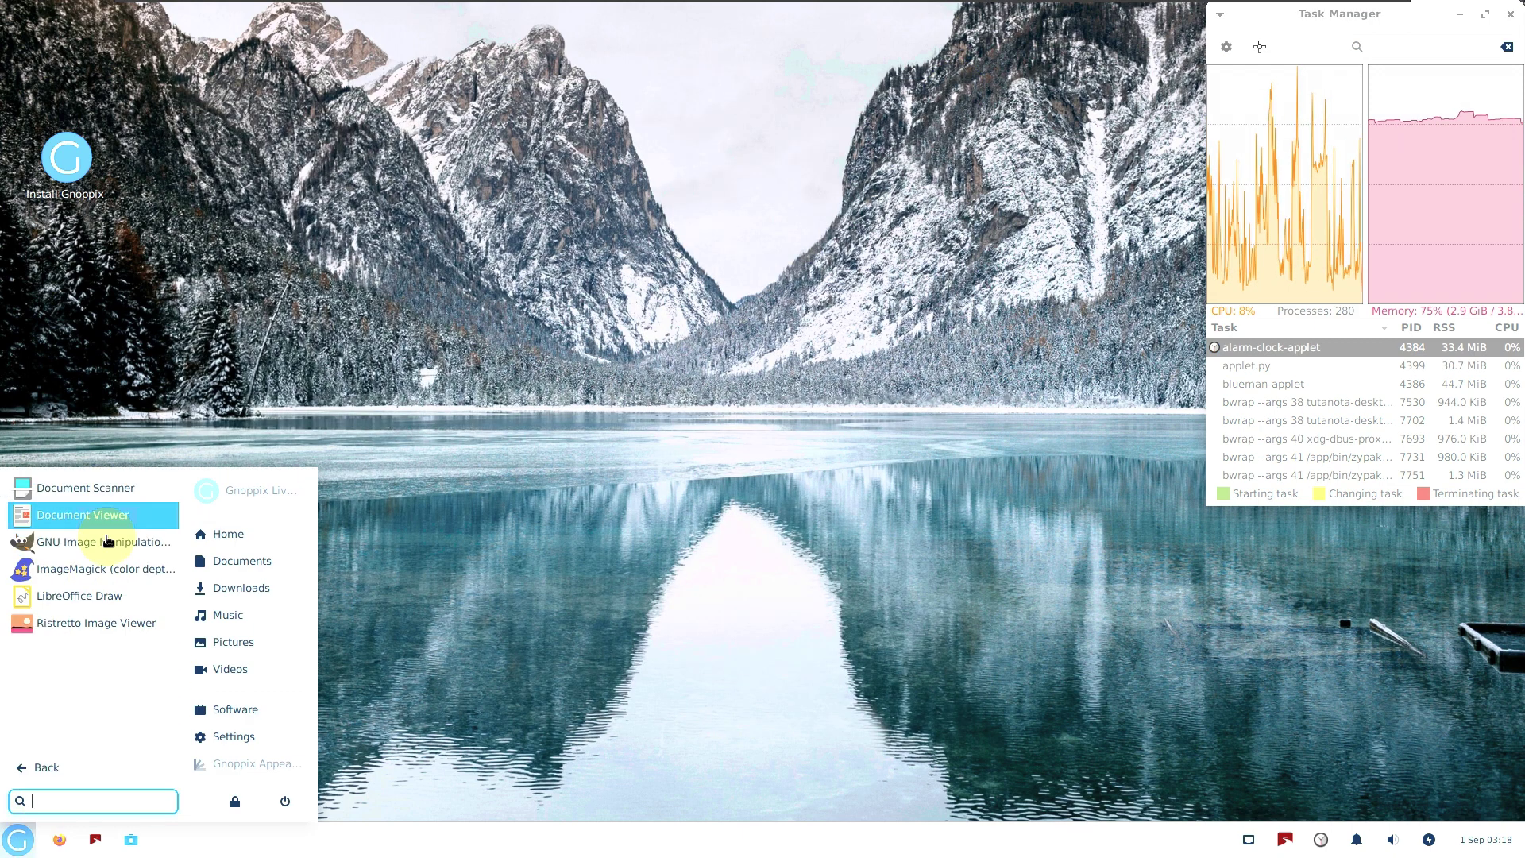
pyautogui.click(27, 838)
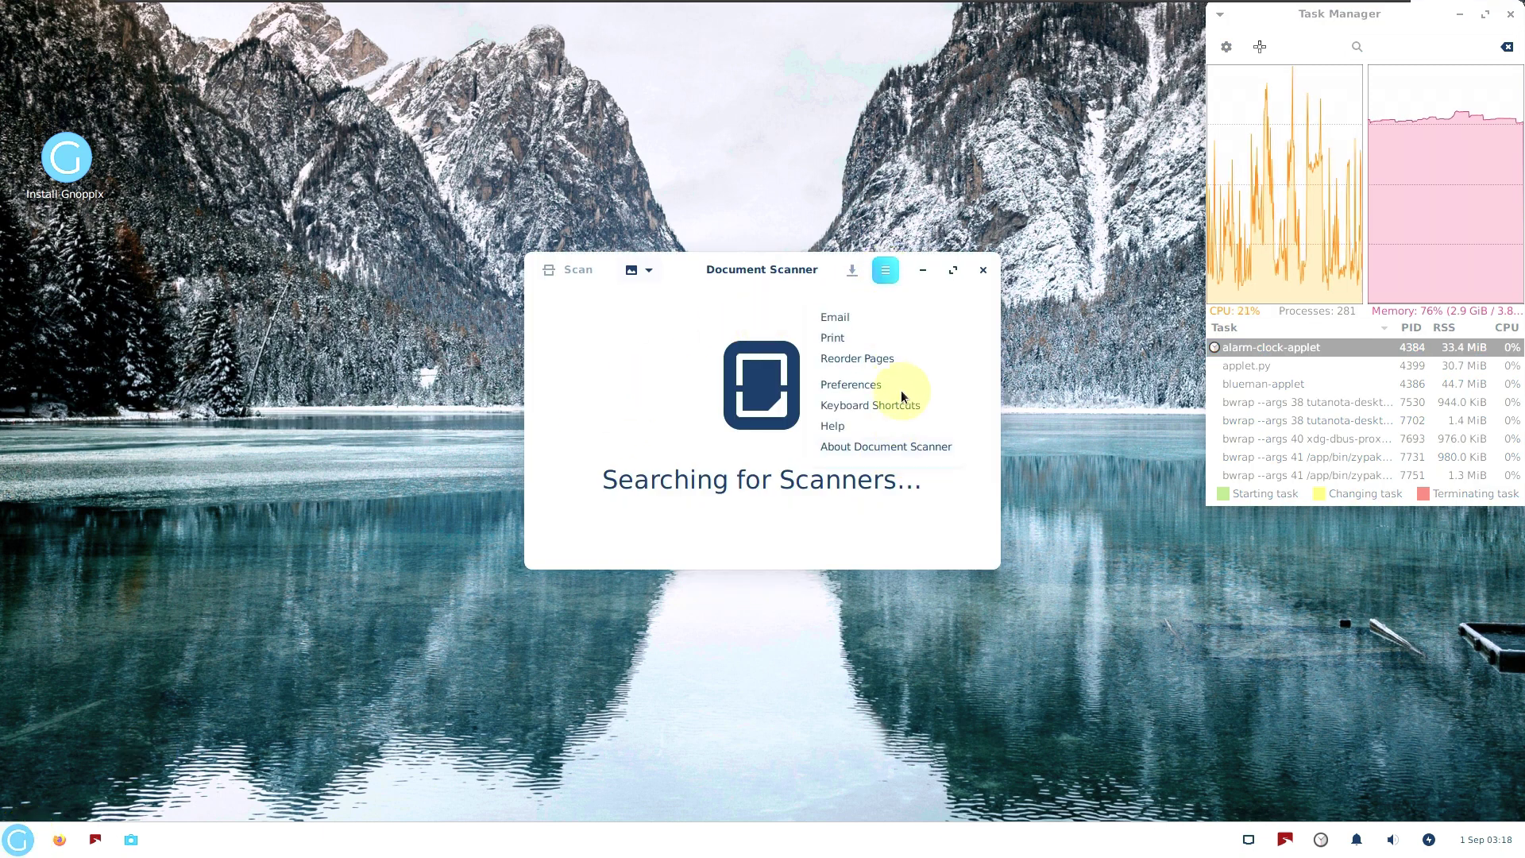
pyautogui.click(885, 446)
pyautogui.click(983, 266)
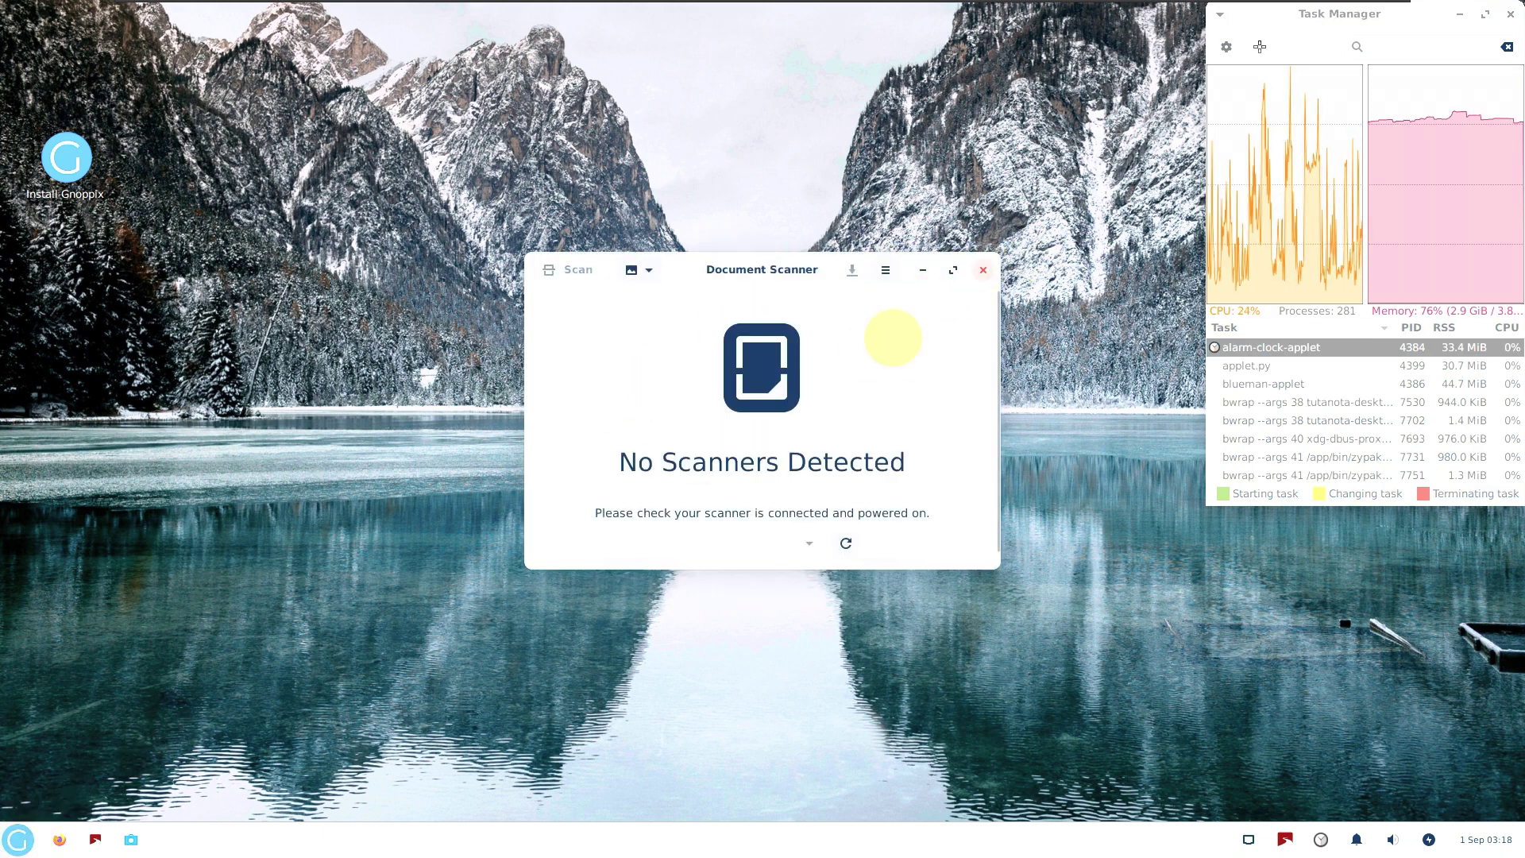
pyautogui.click(983, 270)
pyautogui.click(17, 838)
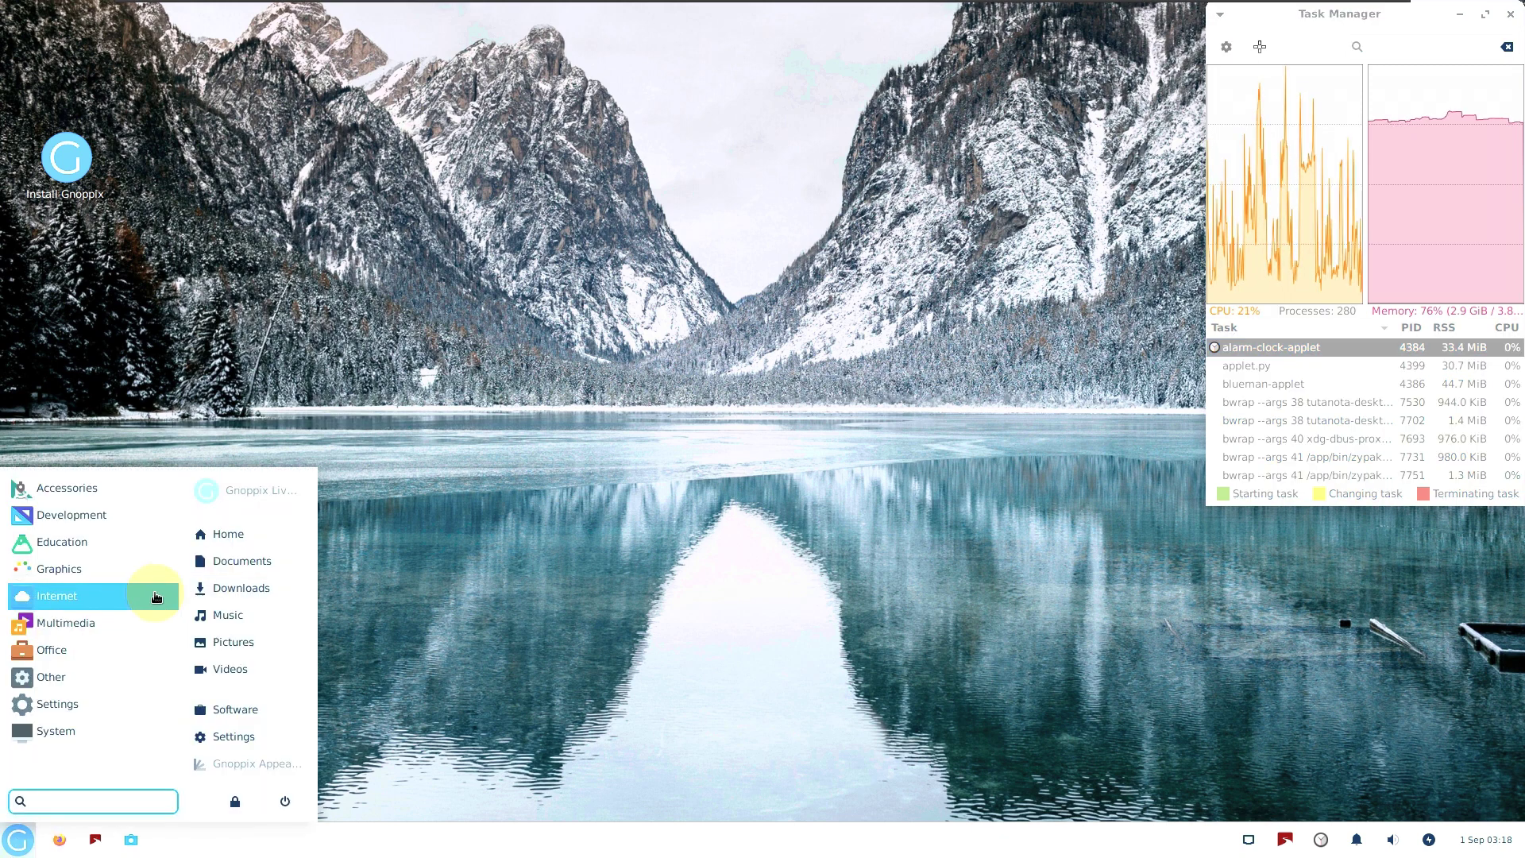
pyautogui.click(149, 568)
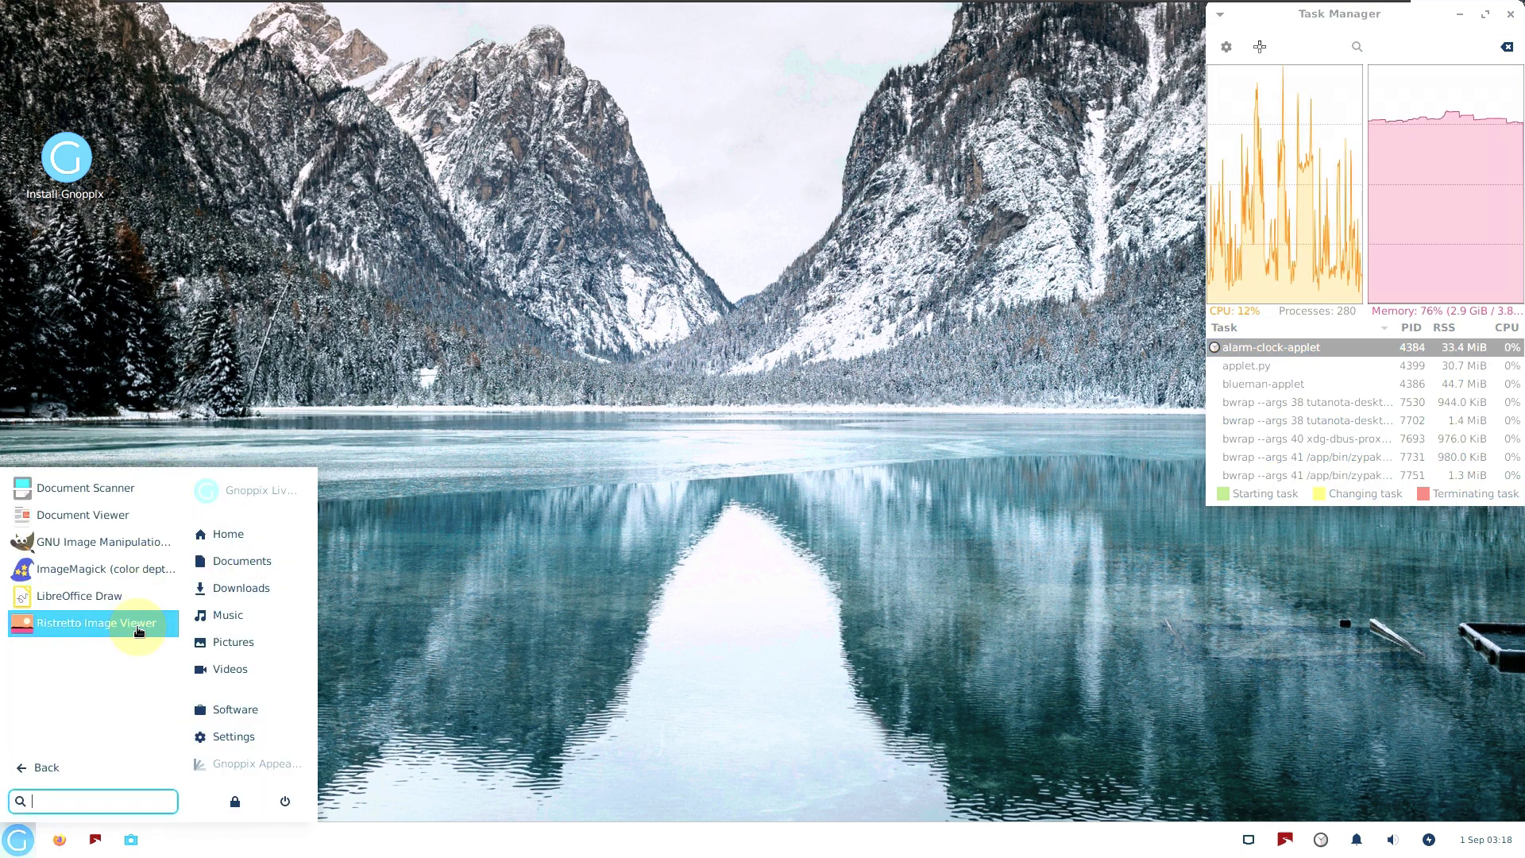
pyautogui.click(139, 625)
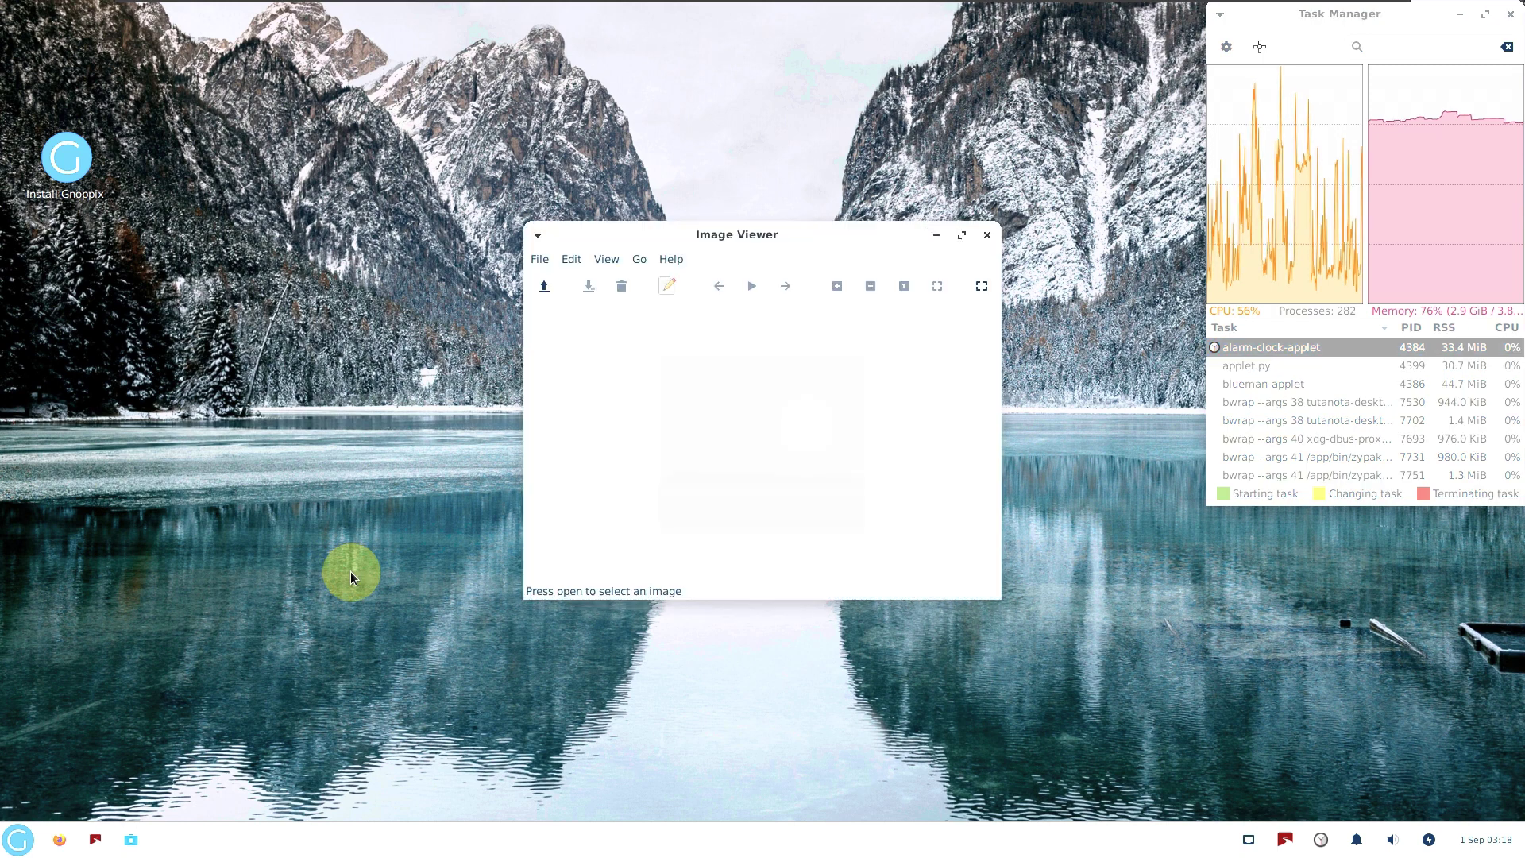
pyautogui.click(671, 259)
pyautogui.click(680, 290)
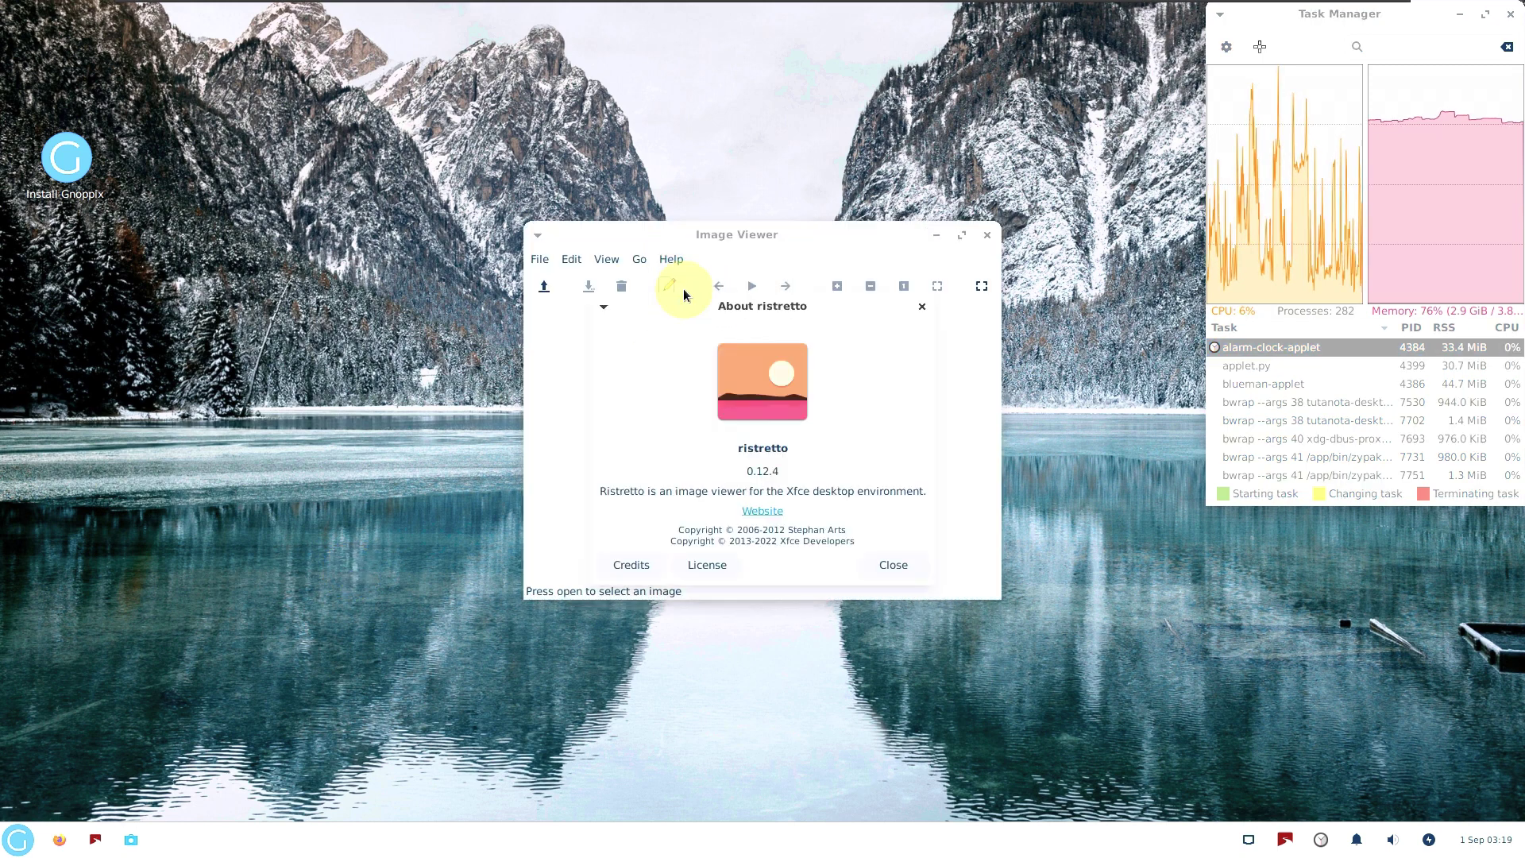
pyautogui.click(895, 564)
pyautogui.click(987, 235)
# - Launch Thunderbird from Internet apps, view its About information, then close it
pyautogui.click(17, 839)
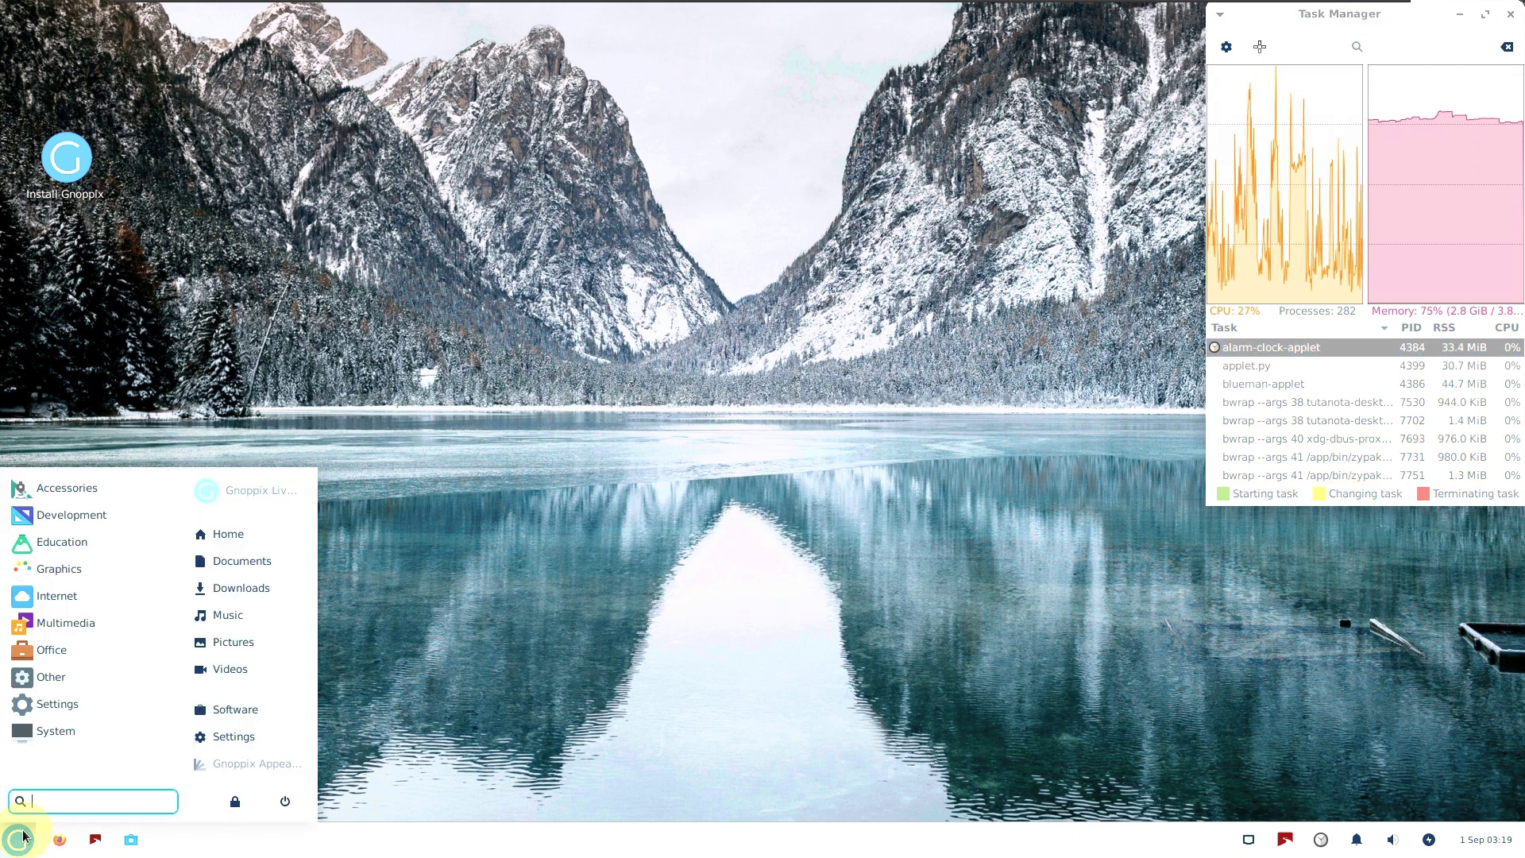
pyautogui.click(95, 595)
pyautogui.click(102, 611)
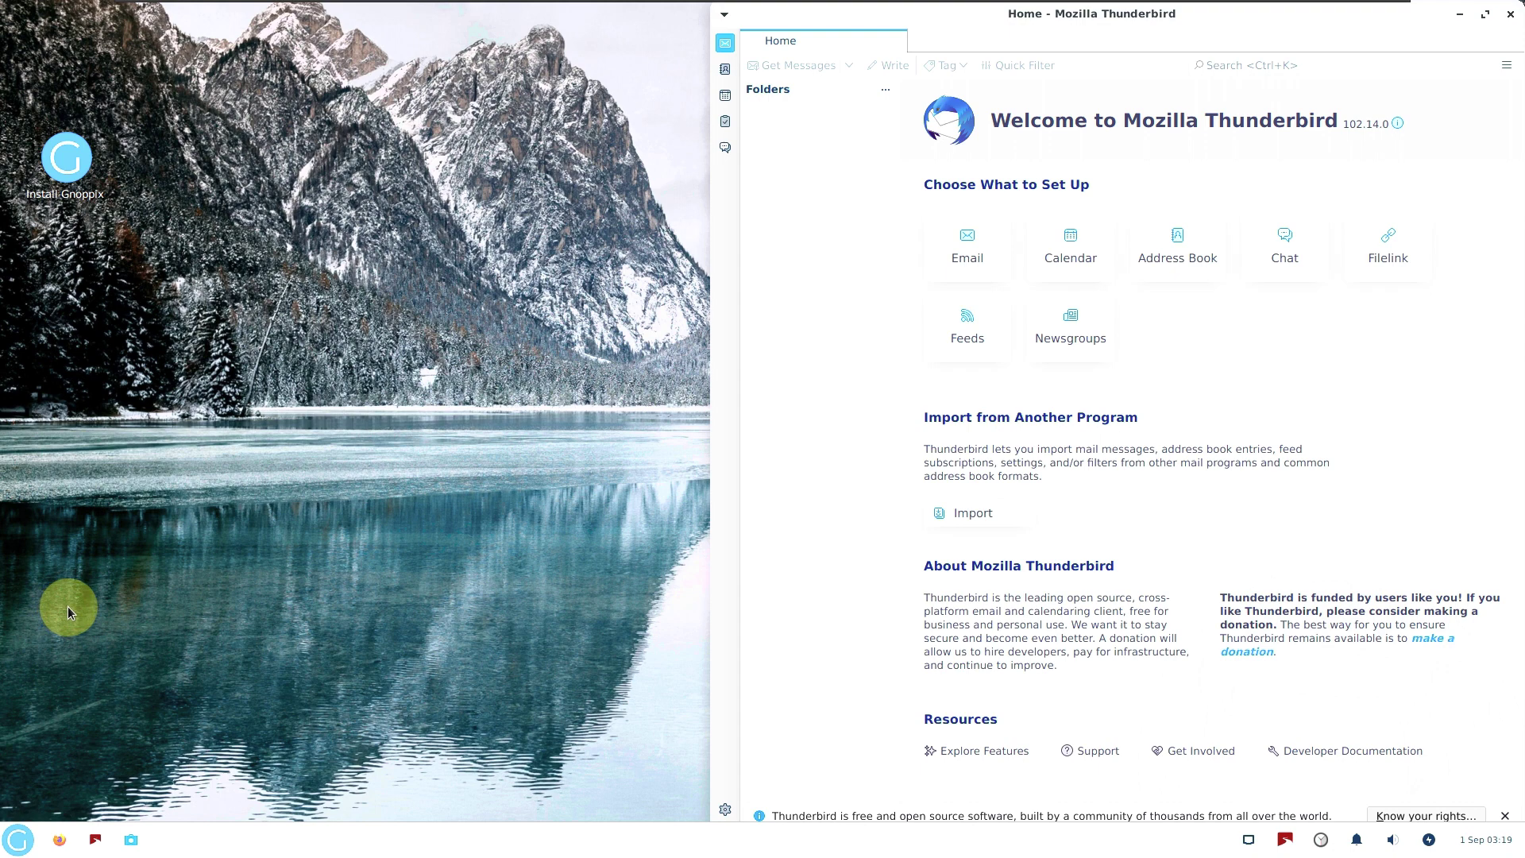
pyautogui.click(1398, 125)
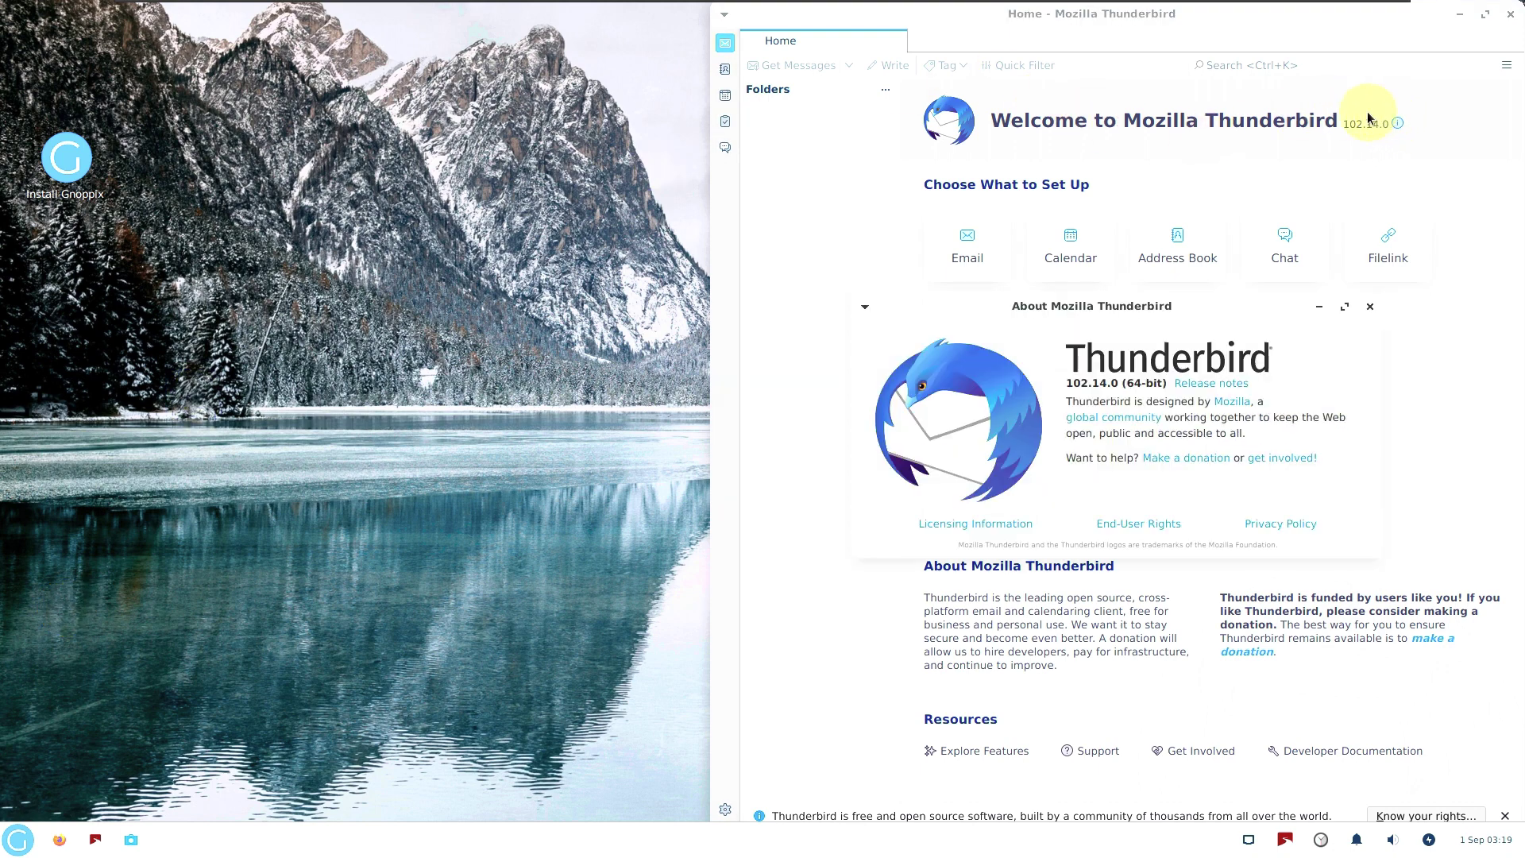
pyautogui.click(1369, 306)
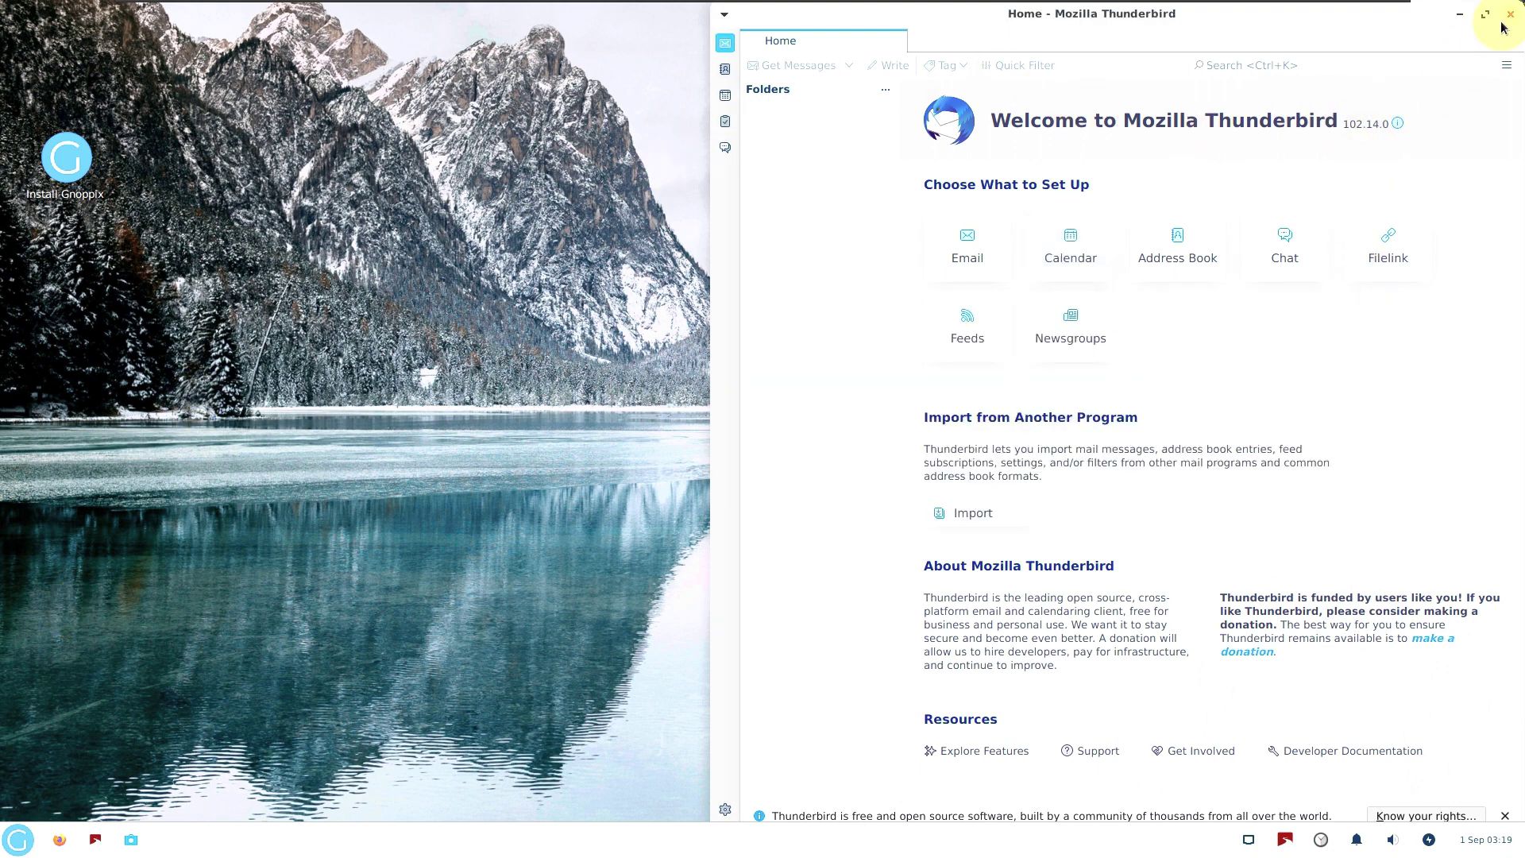
pyautogui.click(1510, 14)
# - Launch Tutanota and Session from Internet apps, then close the Session window
pyautogui.click(17, 839)
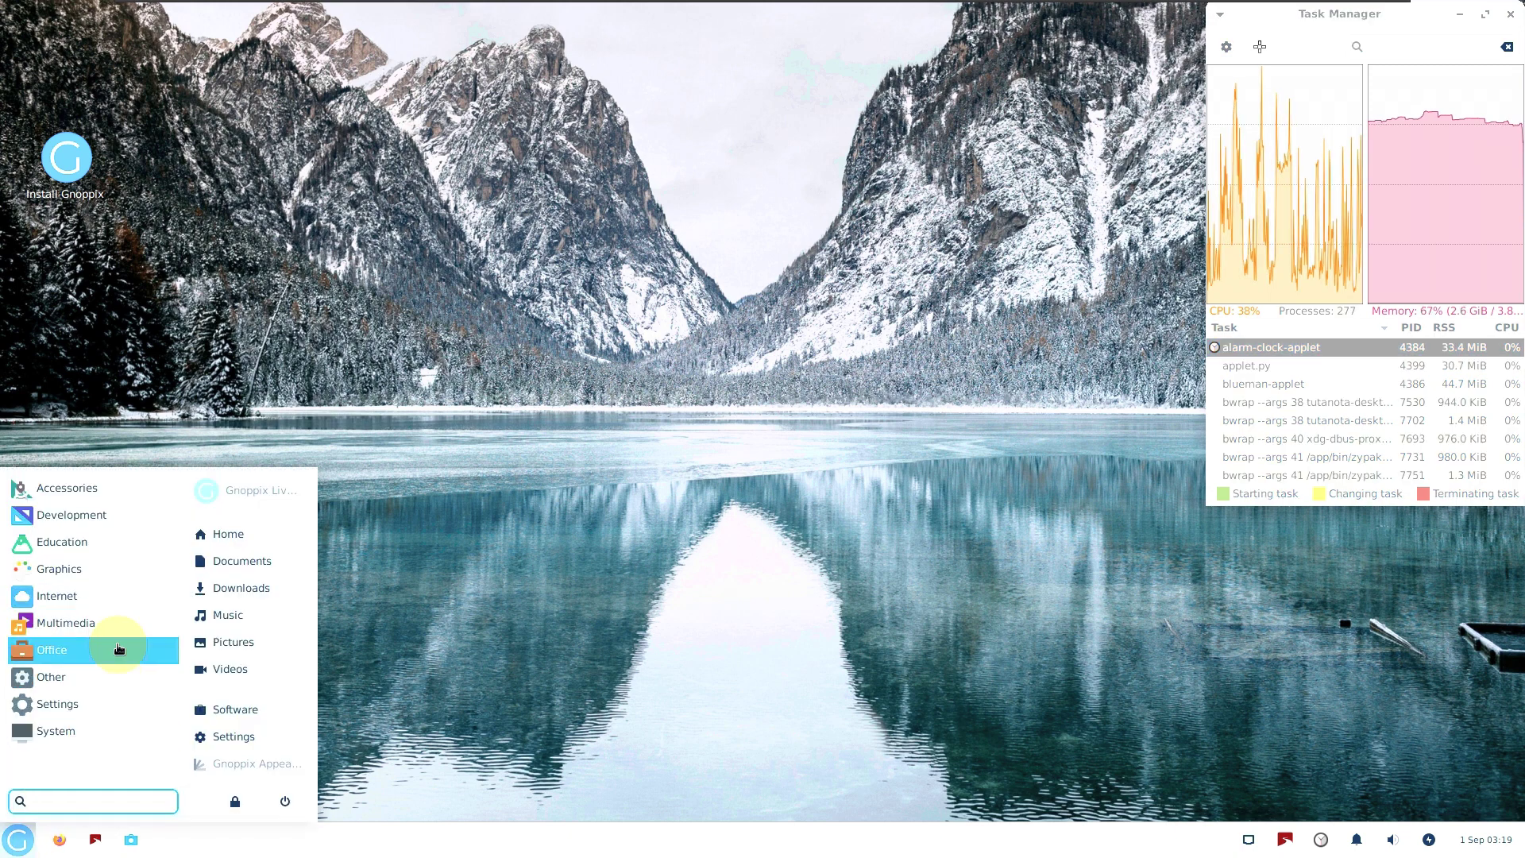
pyautogui.click(119, 595)
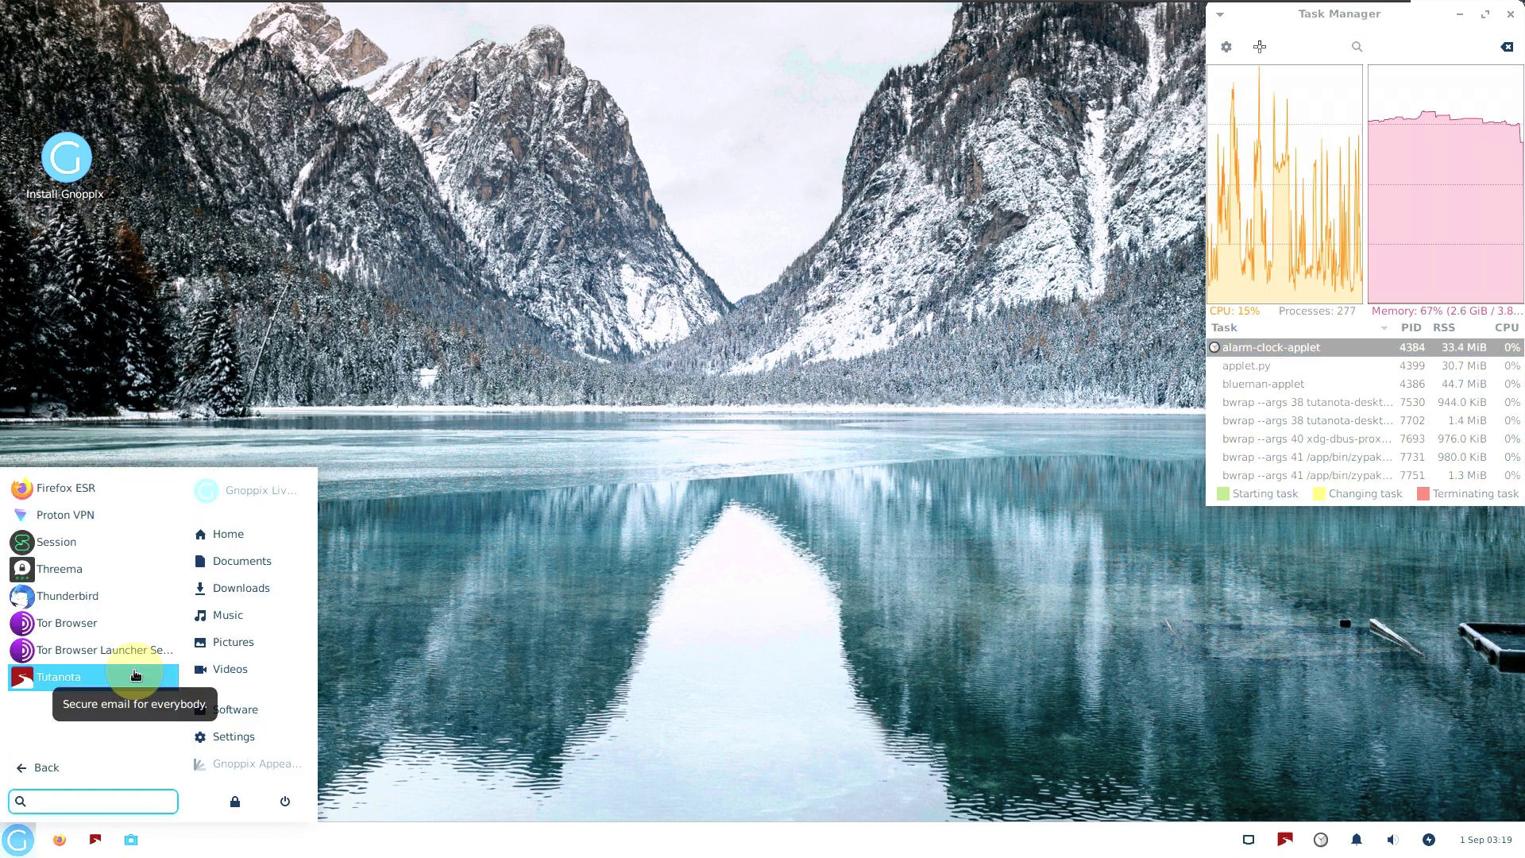
pyautogui.click(133, 673)
pyautogui.click(18, 839)
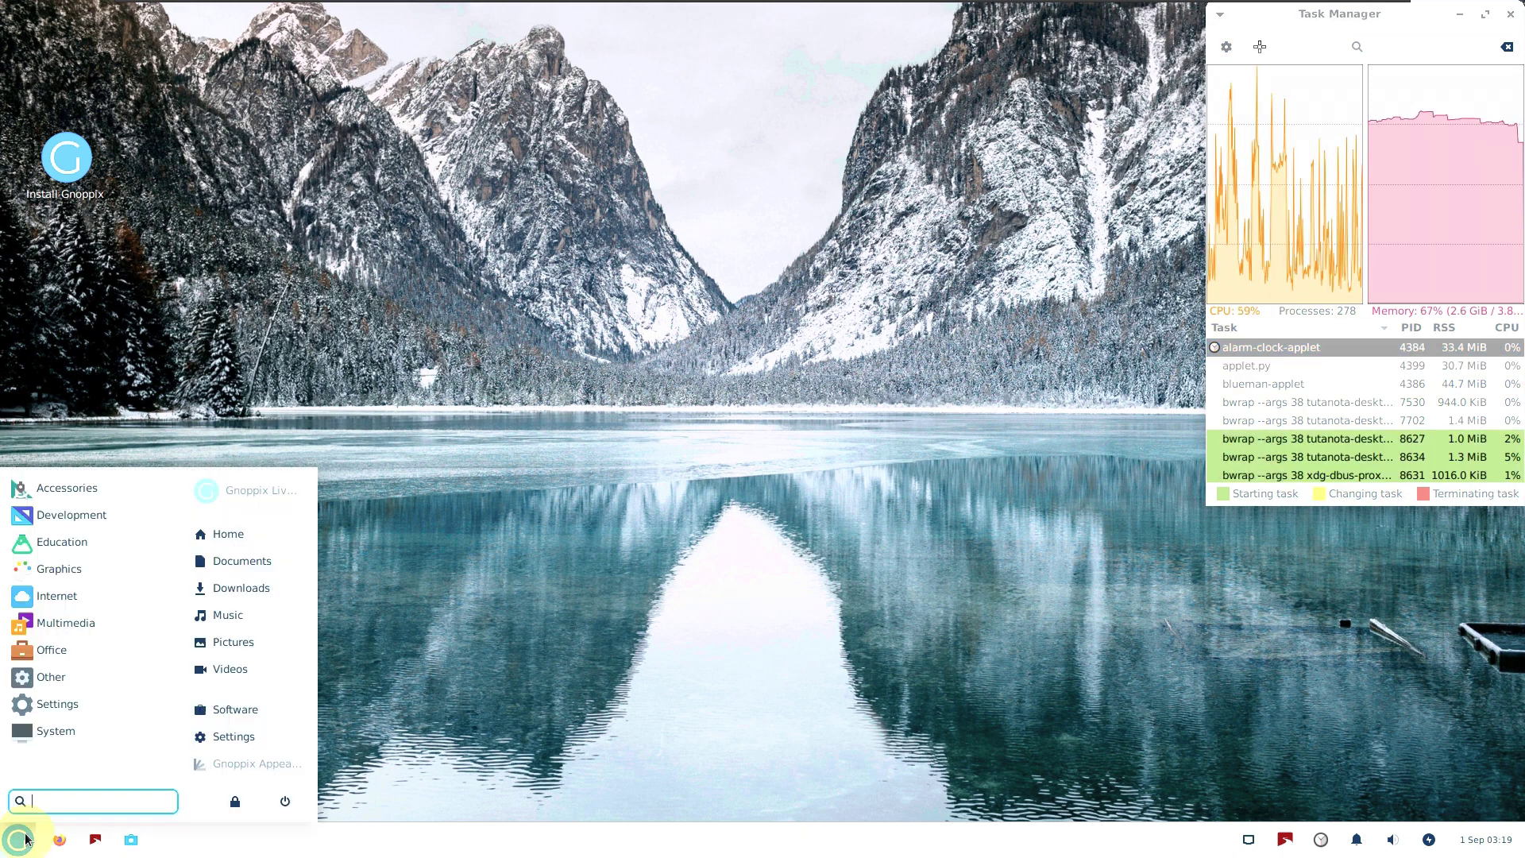
pyautogui.click(97, 599)
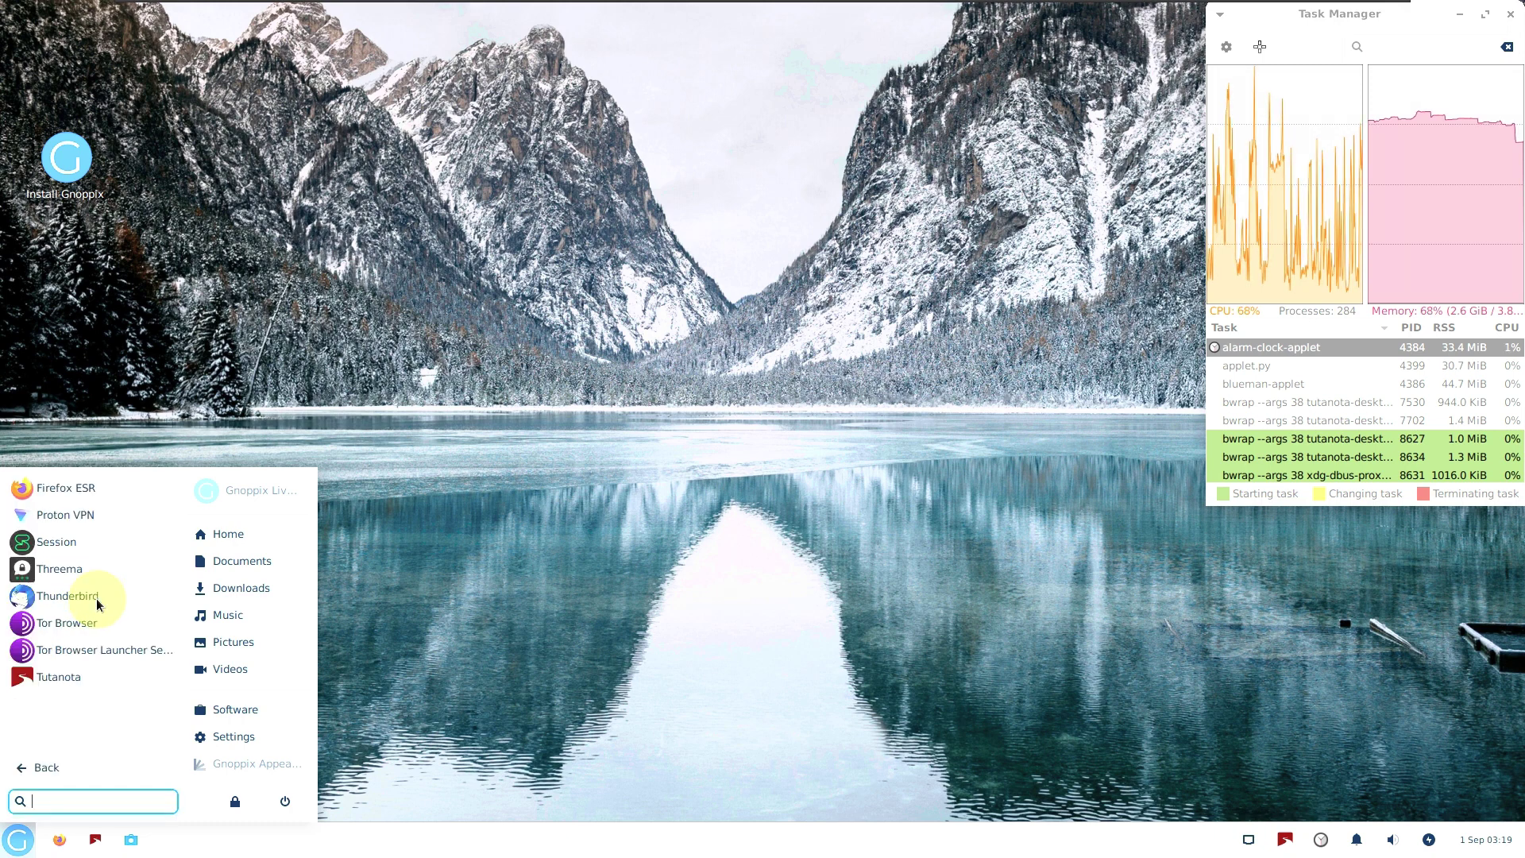
pyautogui.click(102, 541)
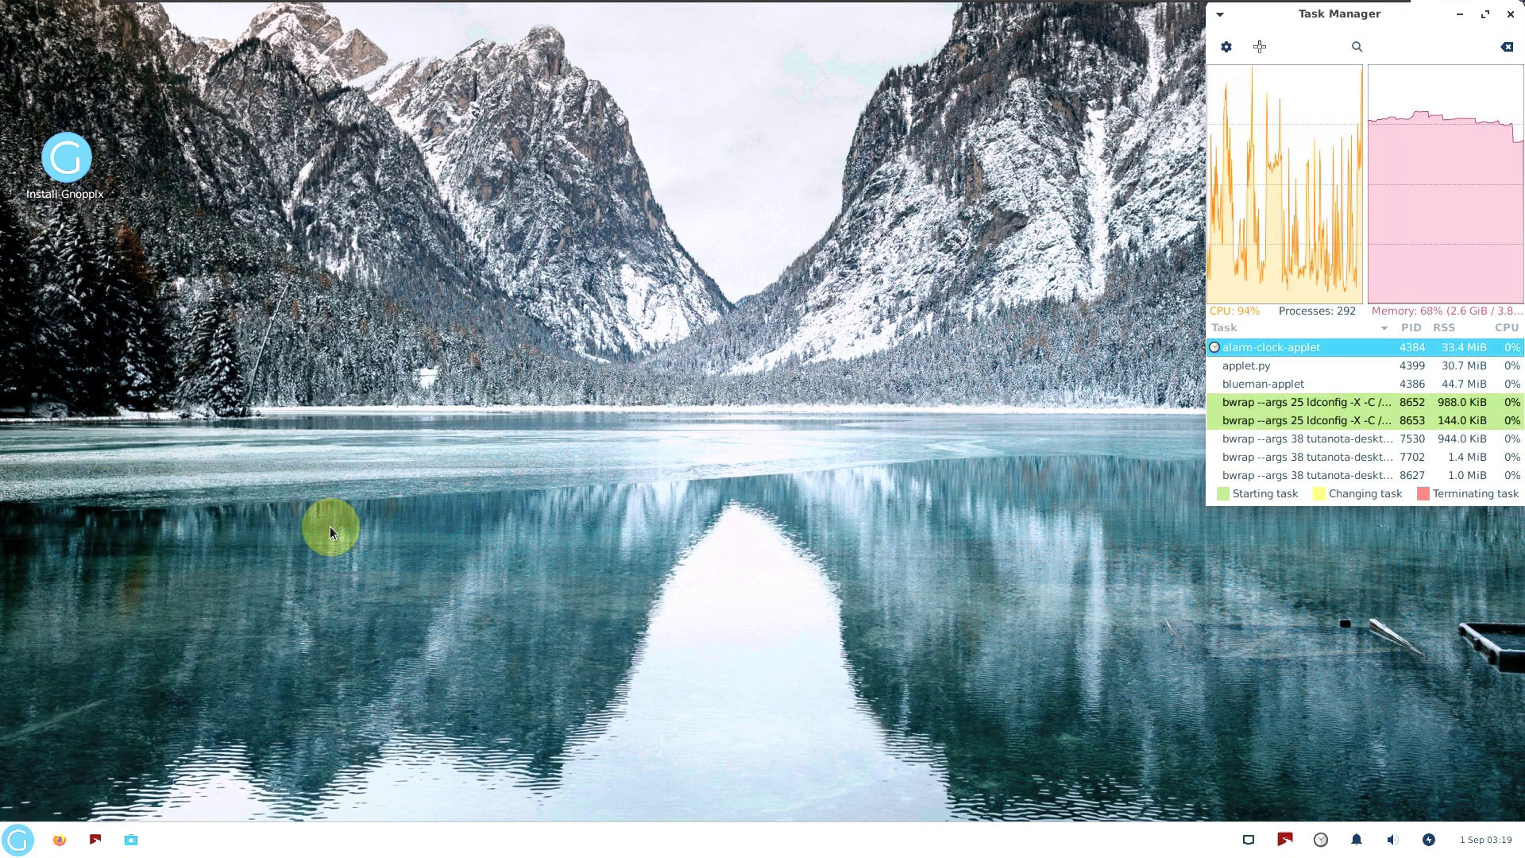
pyautogui.rightClick(1285, 839)
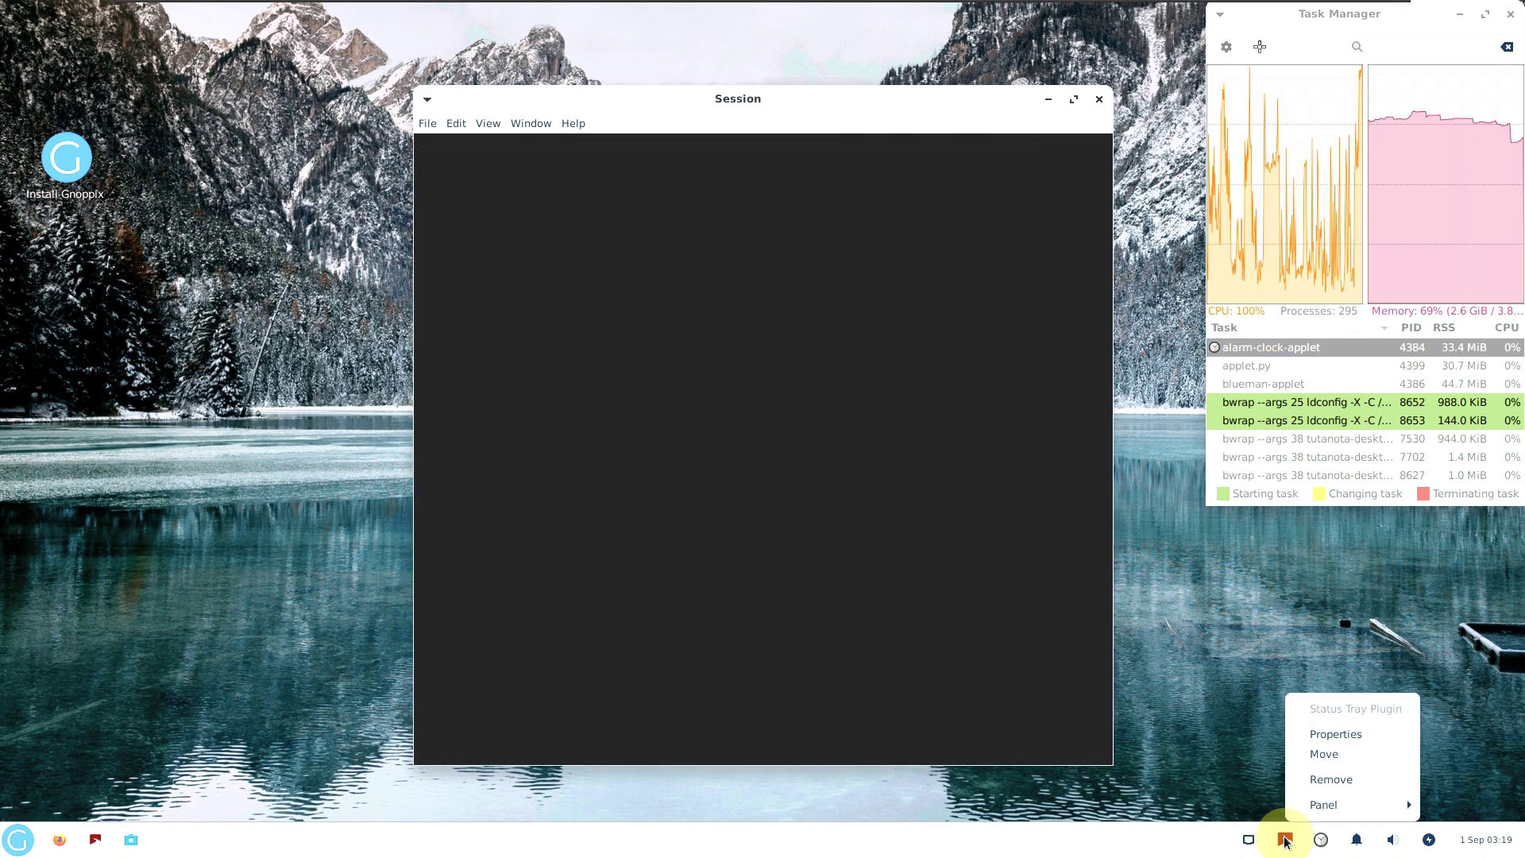
pyautogui.click(906, 587)
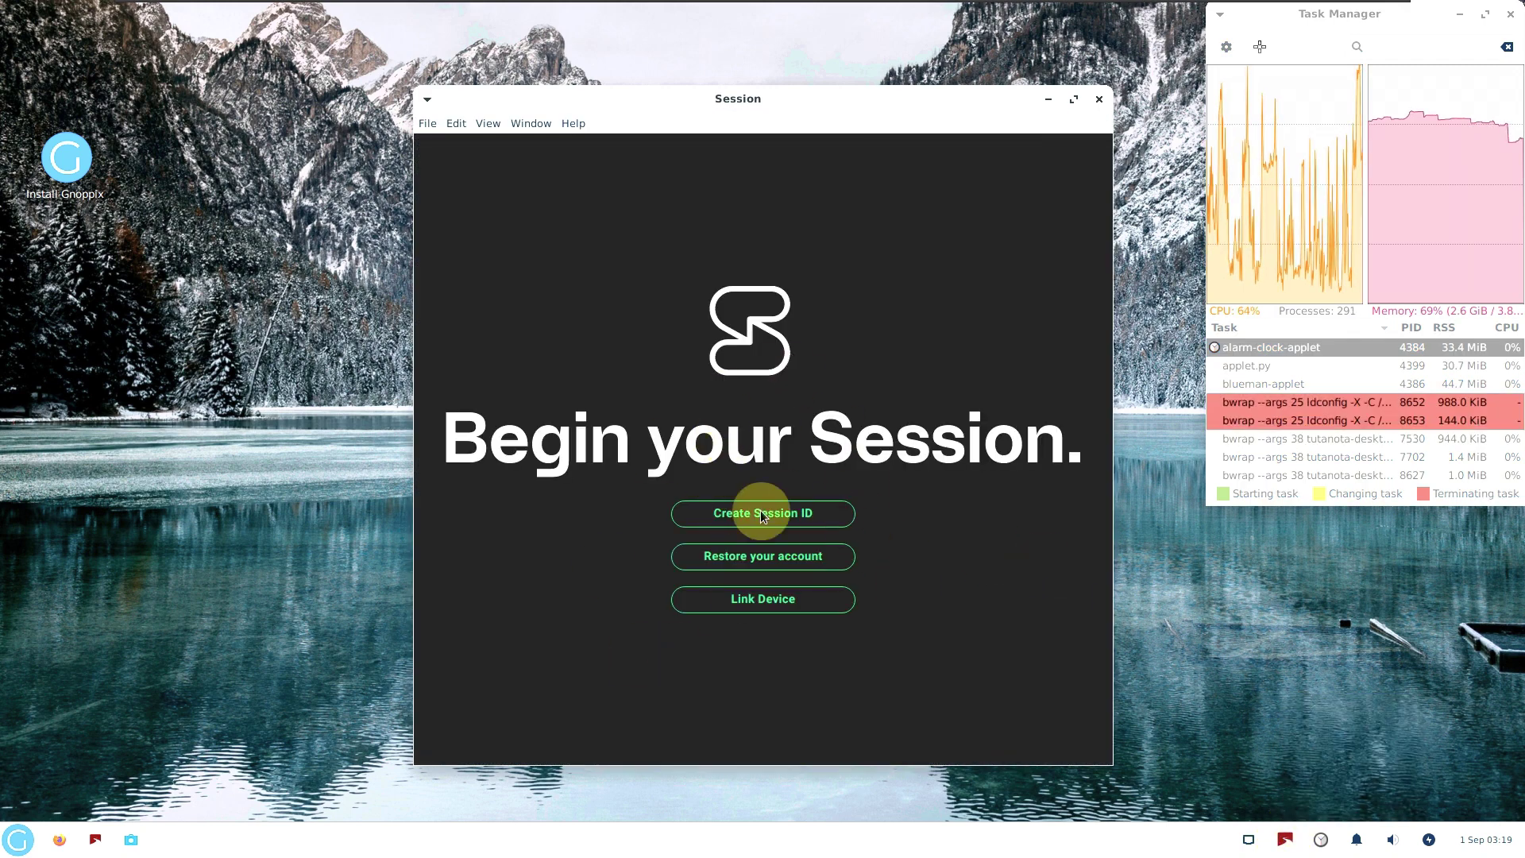
pyautogui.click(1091, 93)
# - Relaunch Session and browse its menus, then move and close the Tutanota login window
pyautogui.click(17, 840)
pyautogui.click(66, 594)
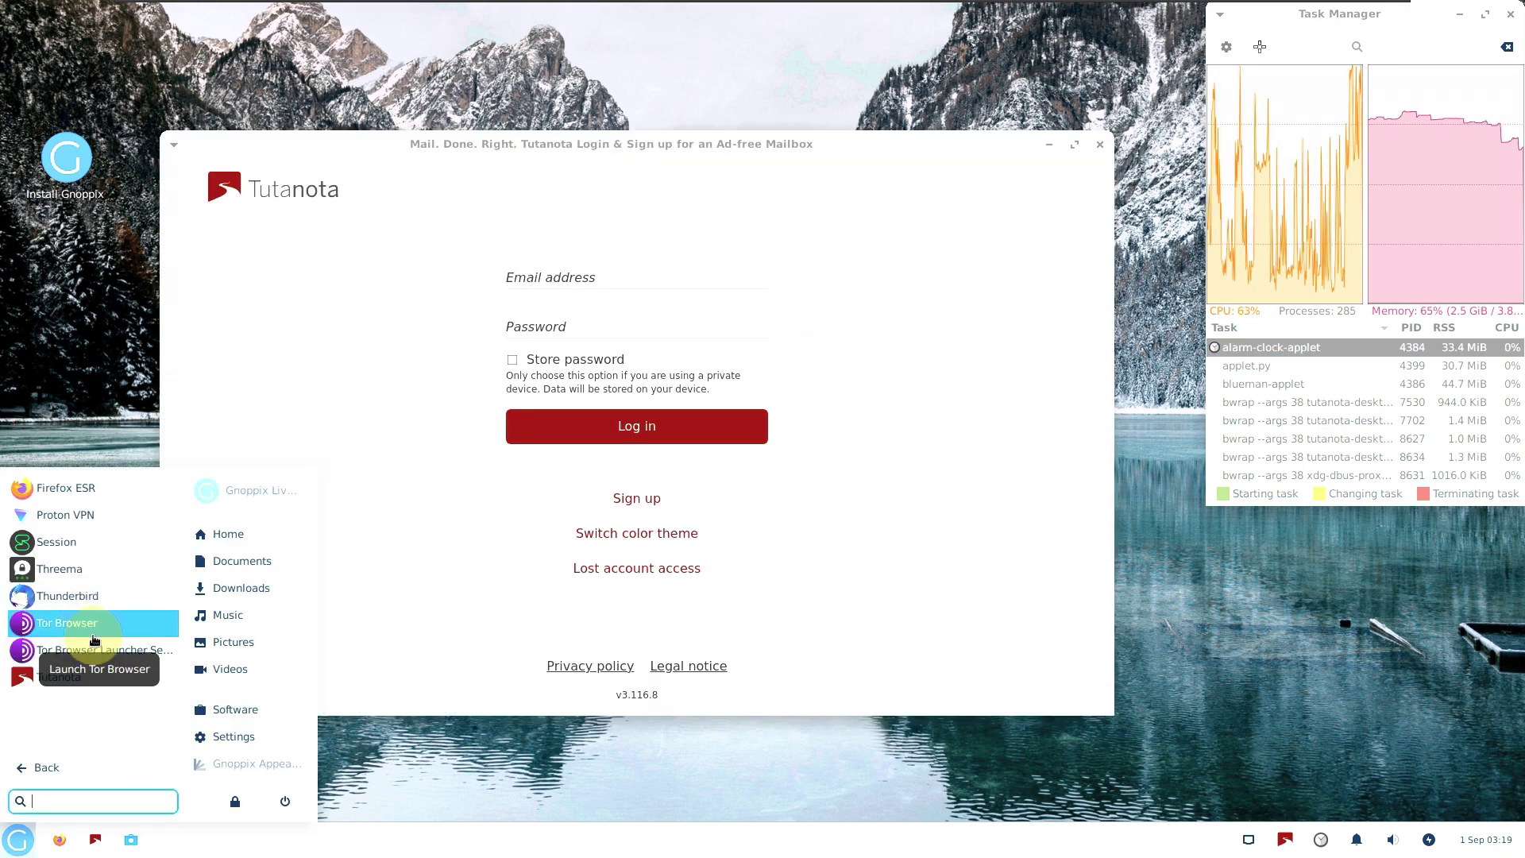
pyautogui.click(103, 545)
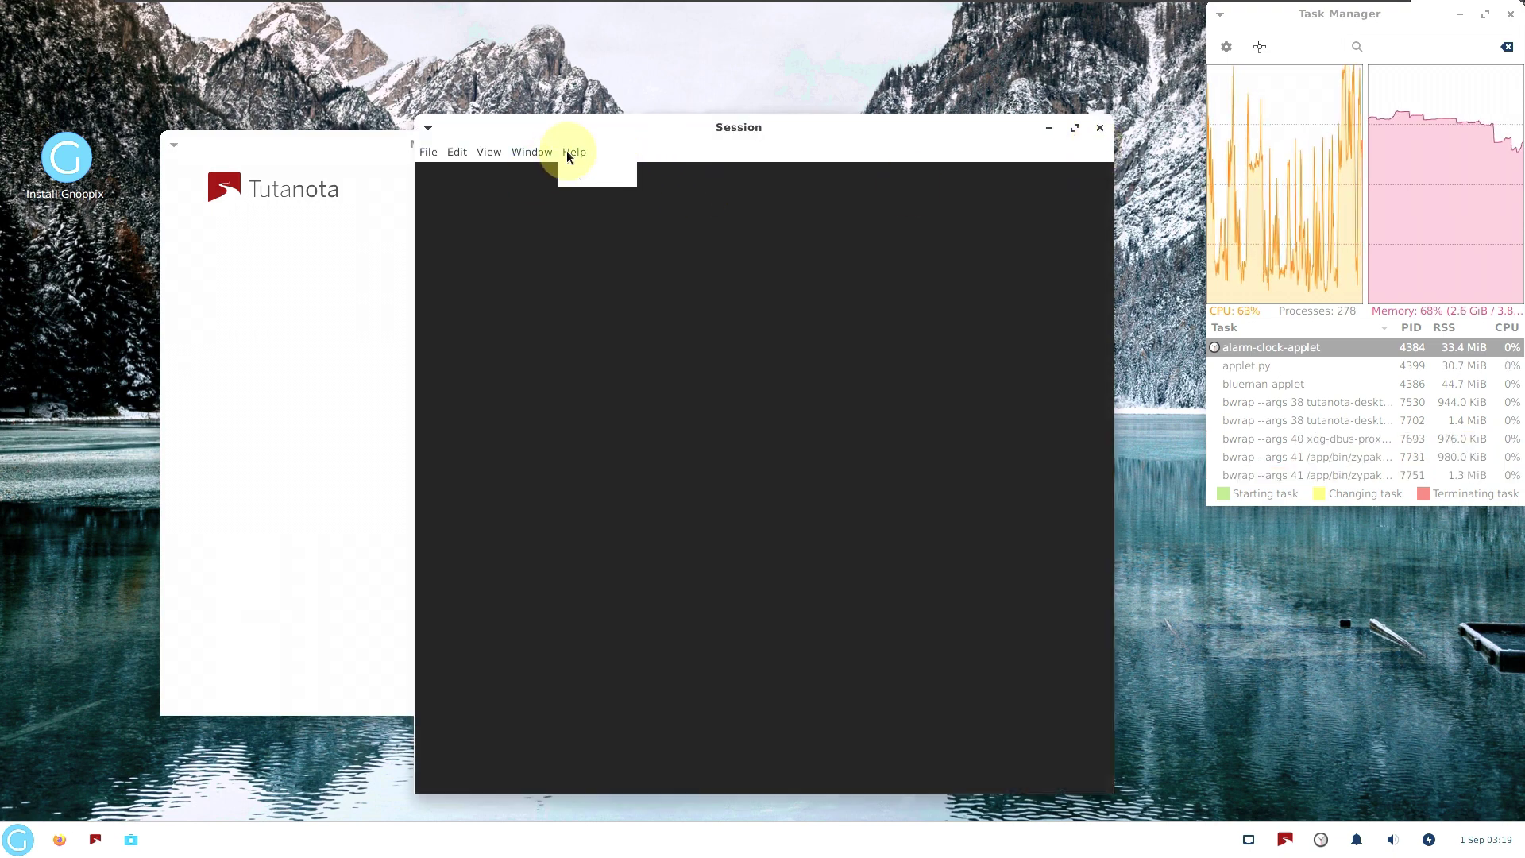
pyautogui.click(531, 152)
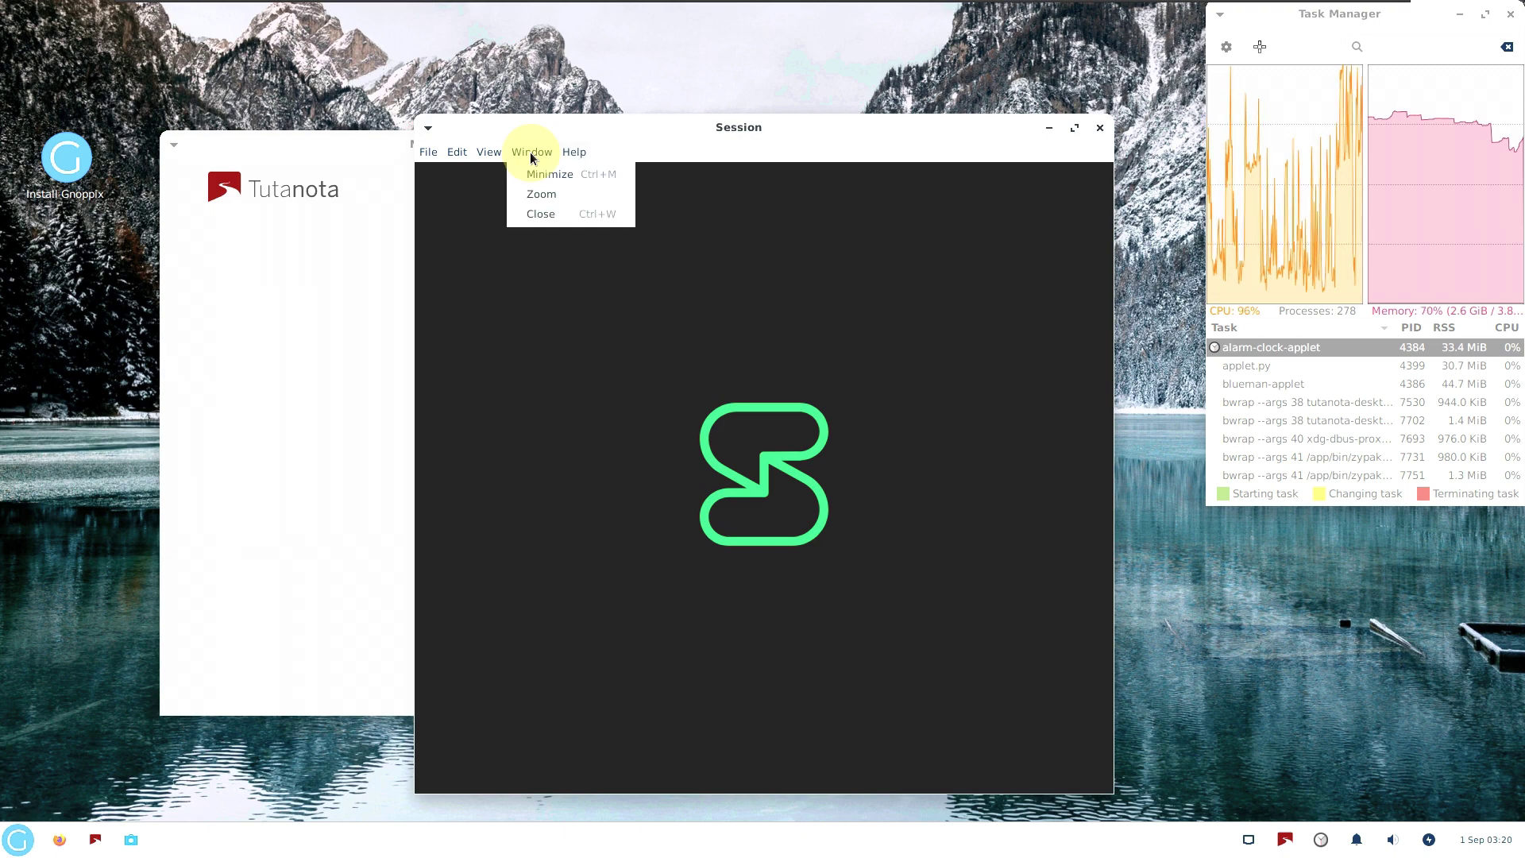
pyautogui.click(577, 154)
pyautogui.click(564, 151)
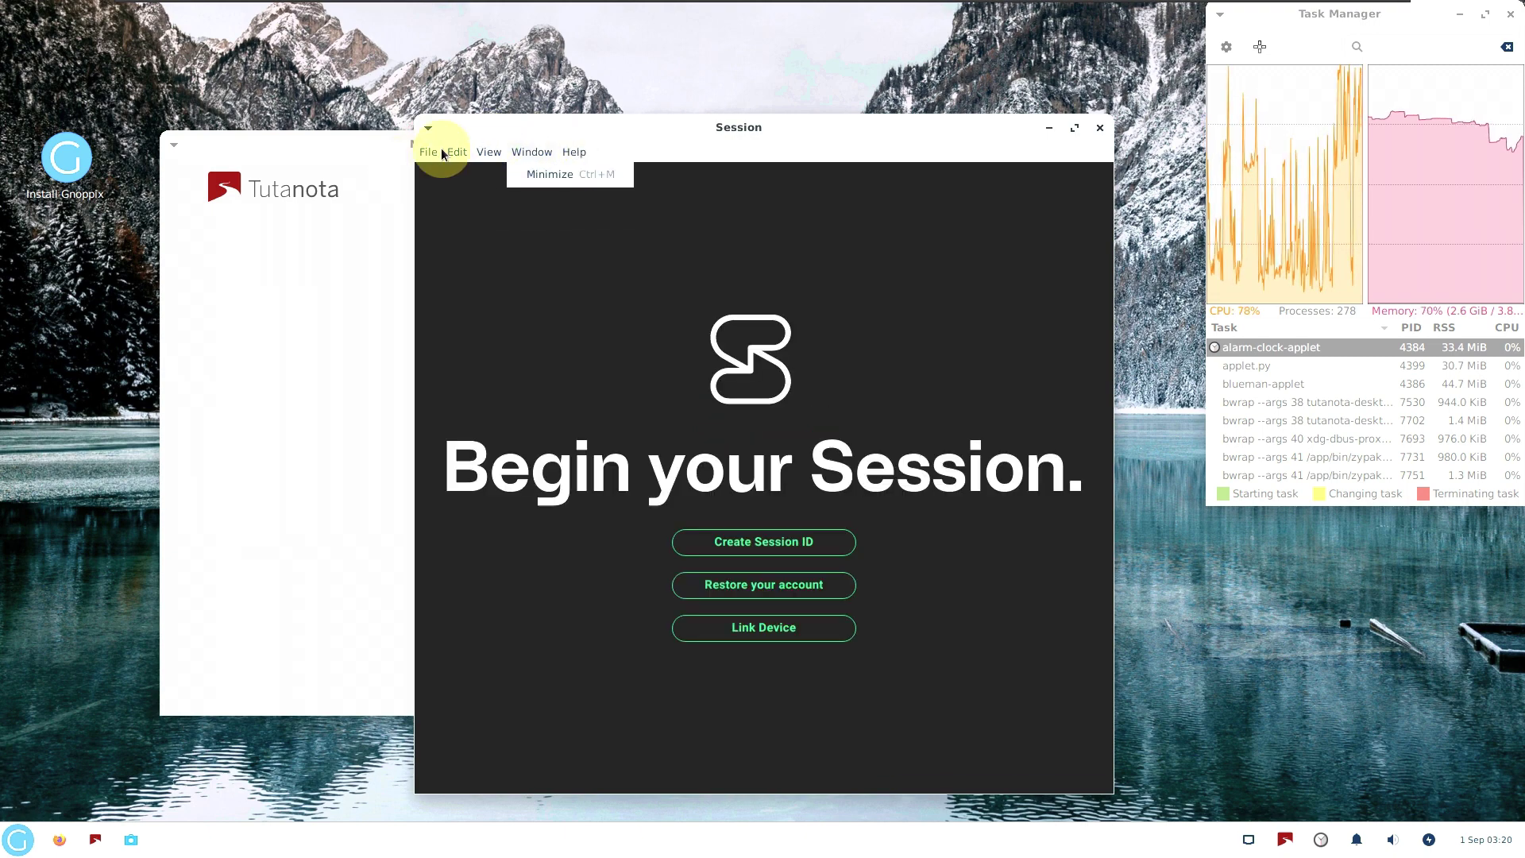
pyautogui.click(215, 407)
pyautogui.moveTo(226, 143); pyautogui.dragTo(179, 93)
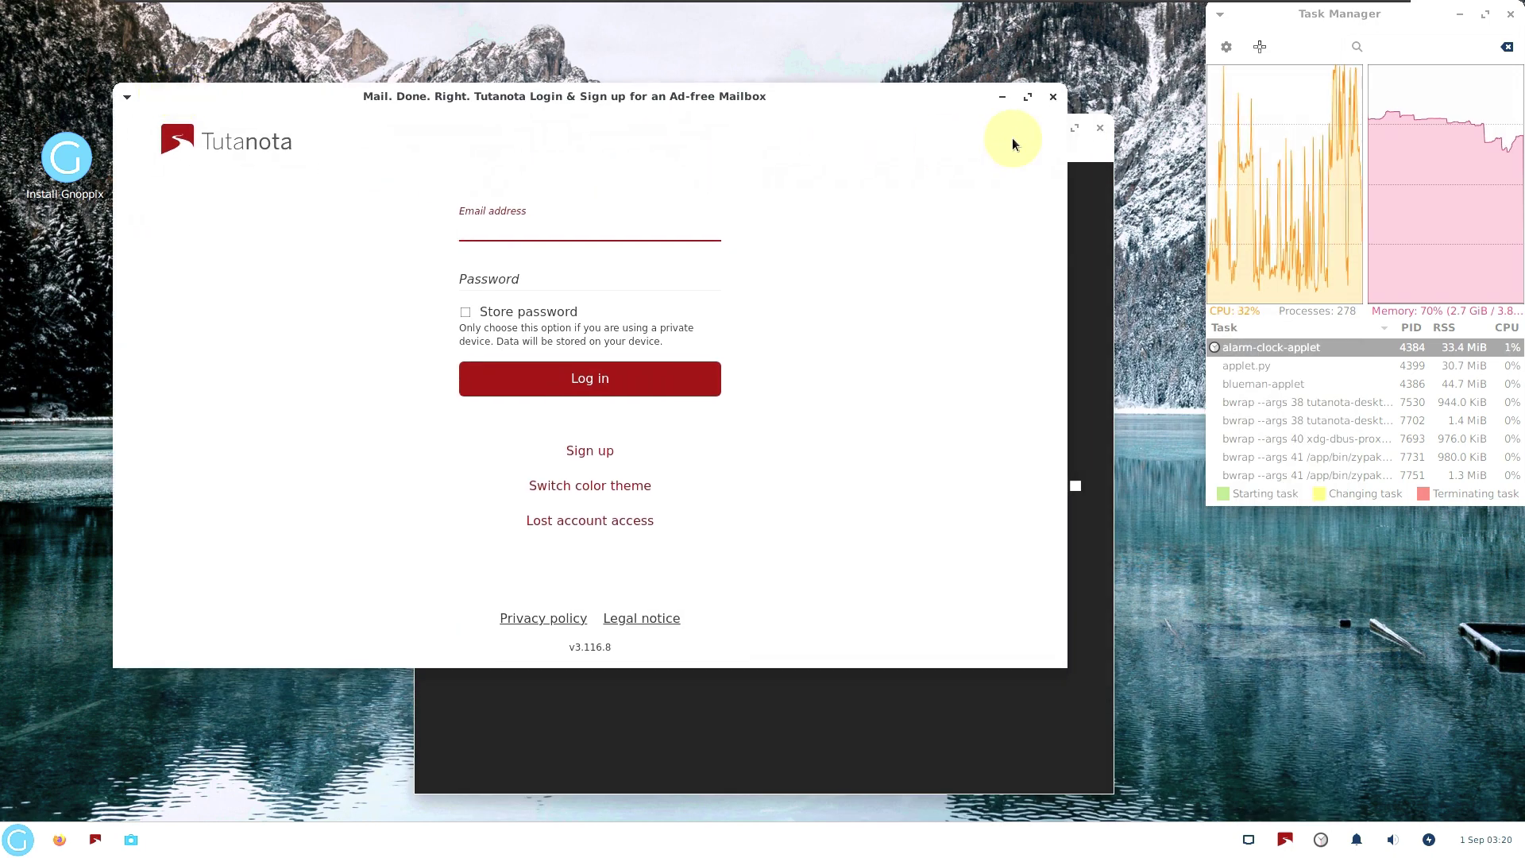
pyautogui.click(1053, 96)
# - Confirm Session's About shows version v1.11.0, then close Session
pyautogui.click(574, 151)
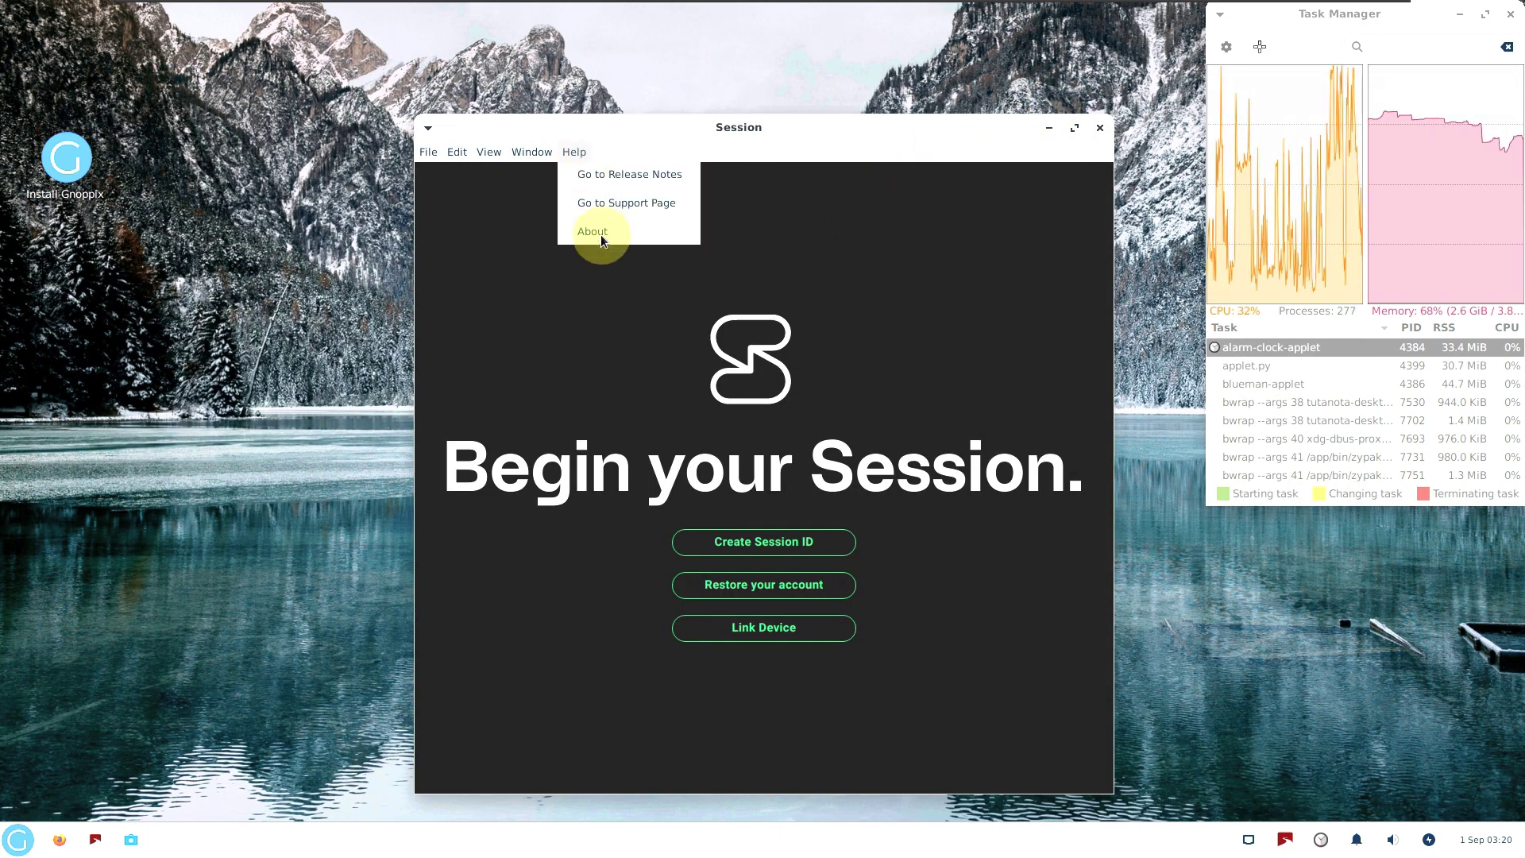
pyautogui.click(600, 235)
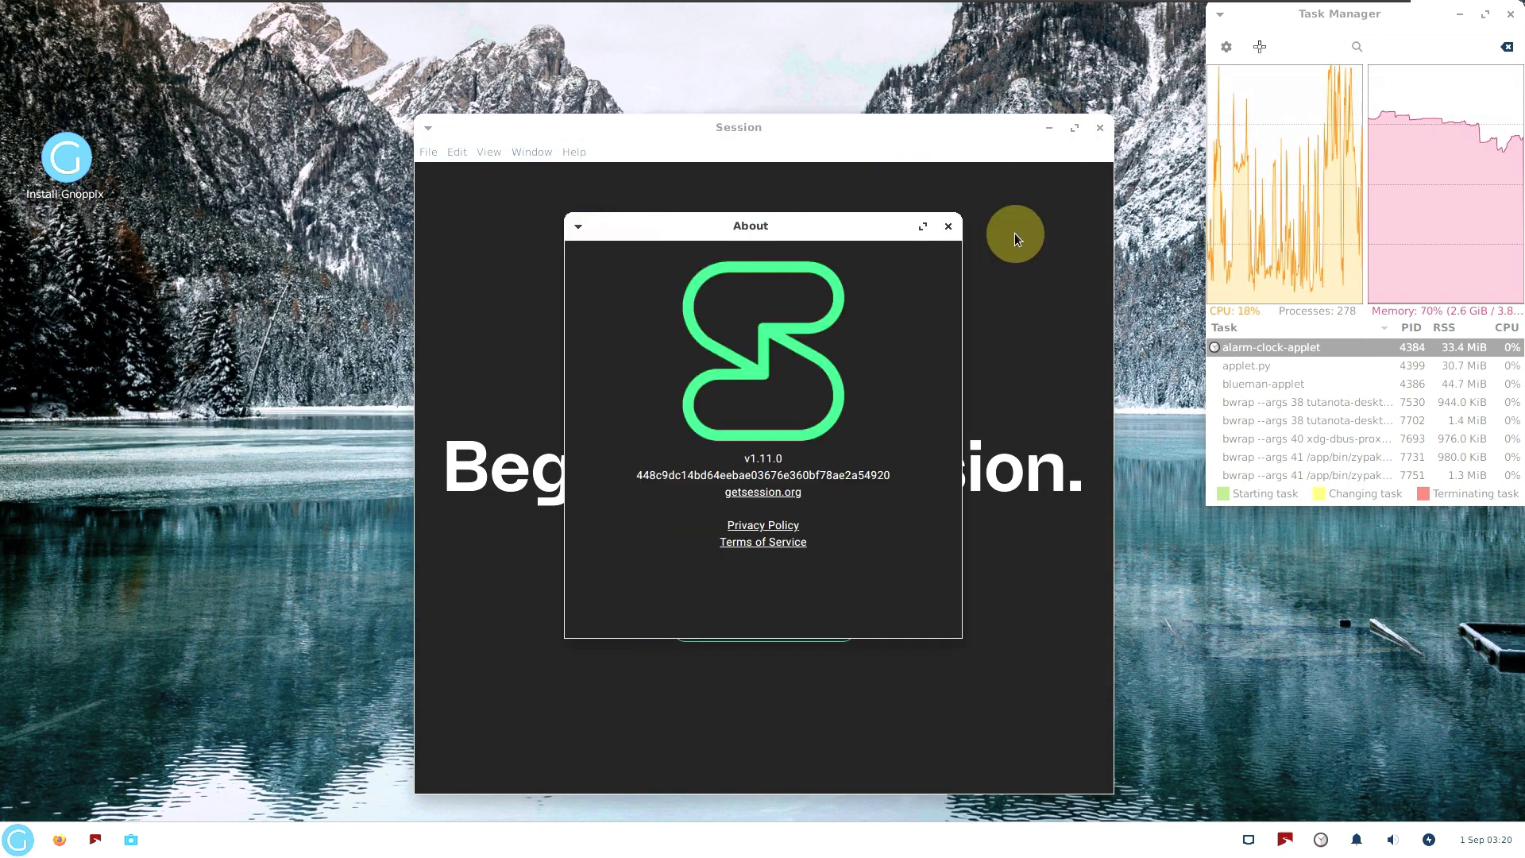
pyautogui.click(948, 226)
pyautogui.click(1099, 128)
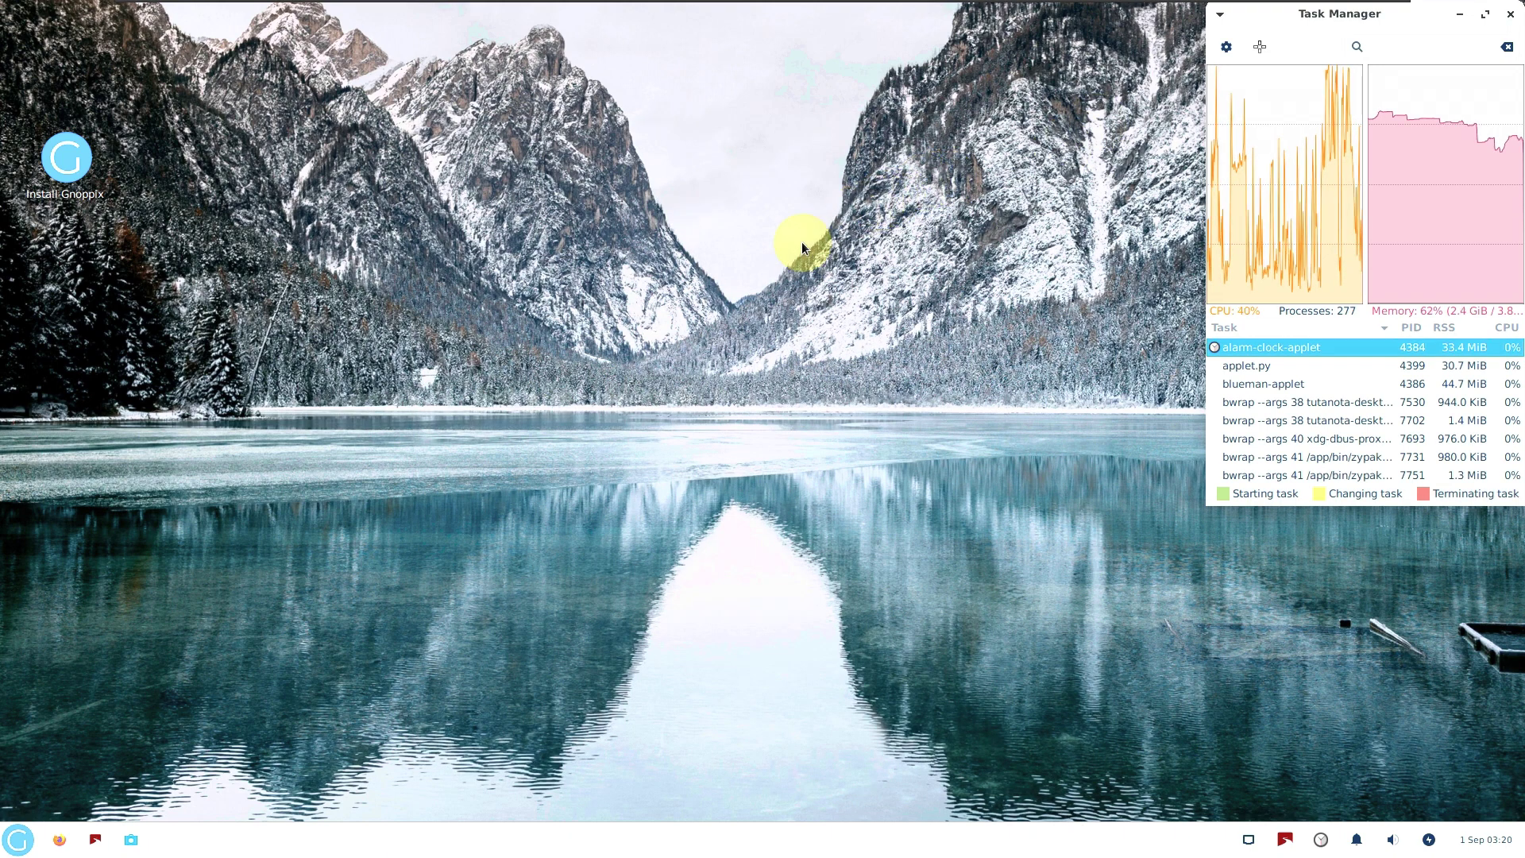
# - Browse the Multimedia and then the Office categories in the applications menu
pyautogui.click(17, 839)
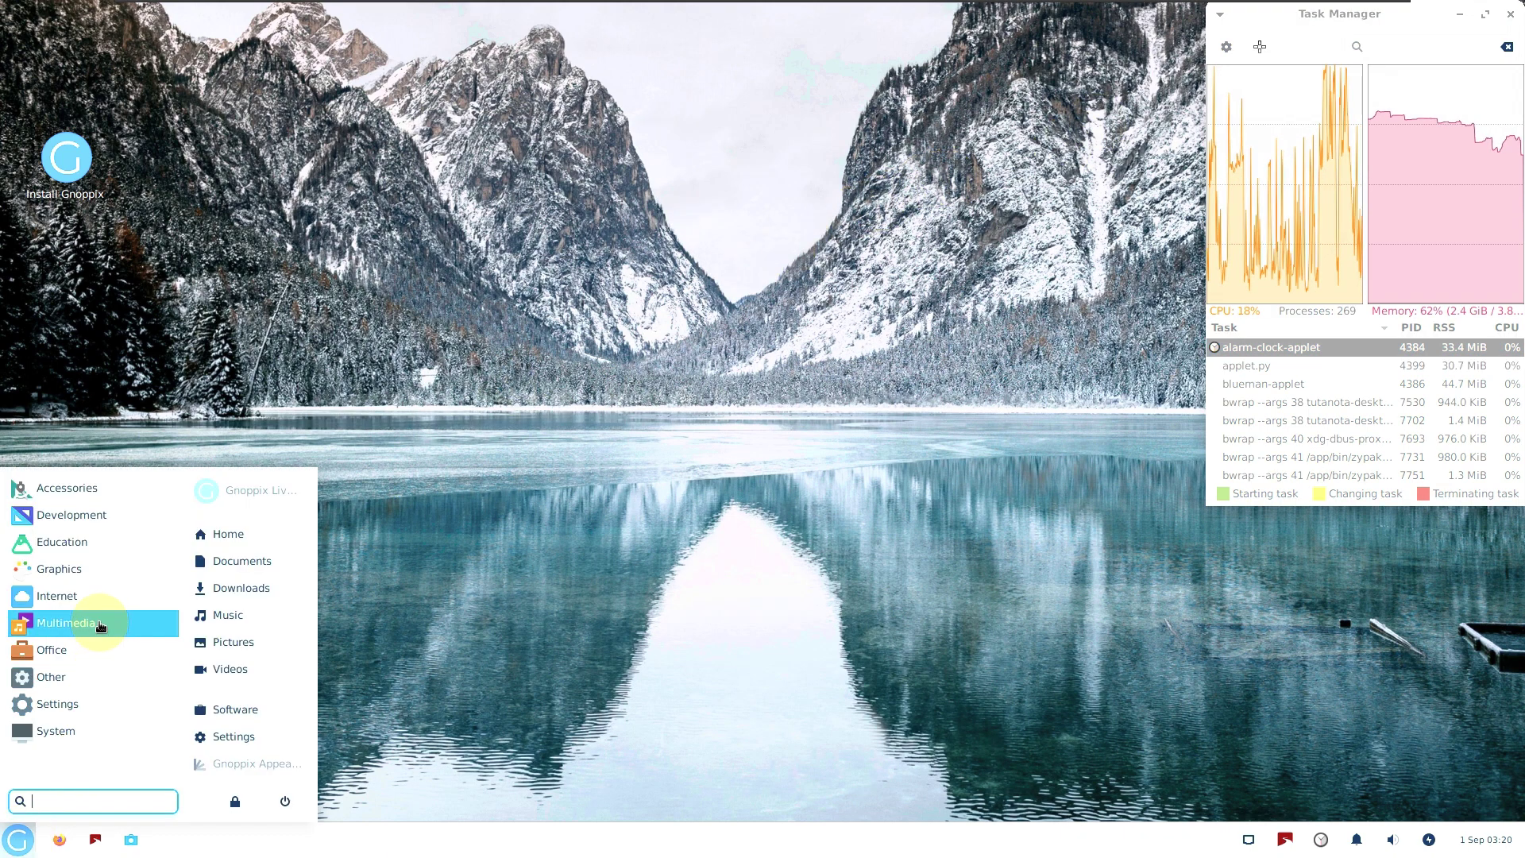
pyautogui.click(99, 625)
pyautogui.click(44, 765)
pyautogui.click(73, 647)
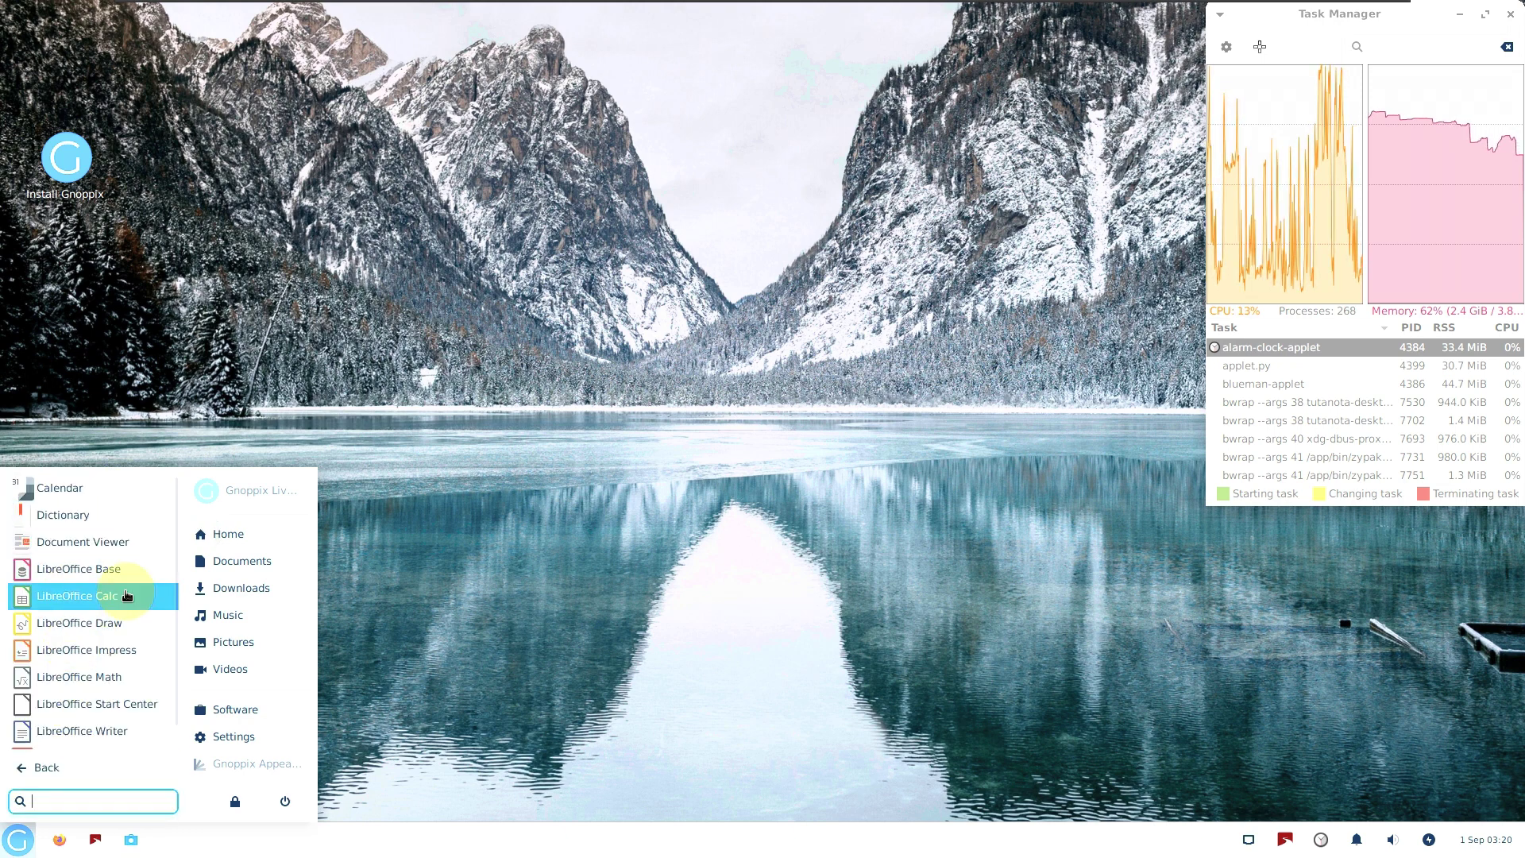
pyautogui.click(126, 595)
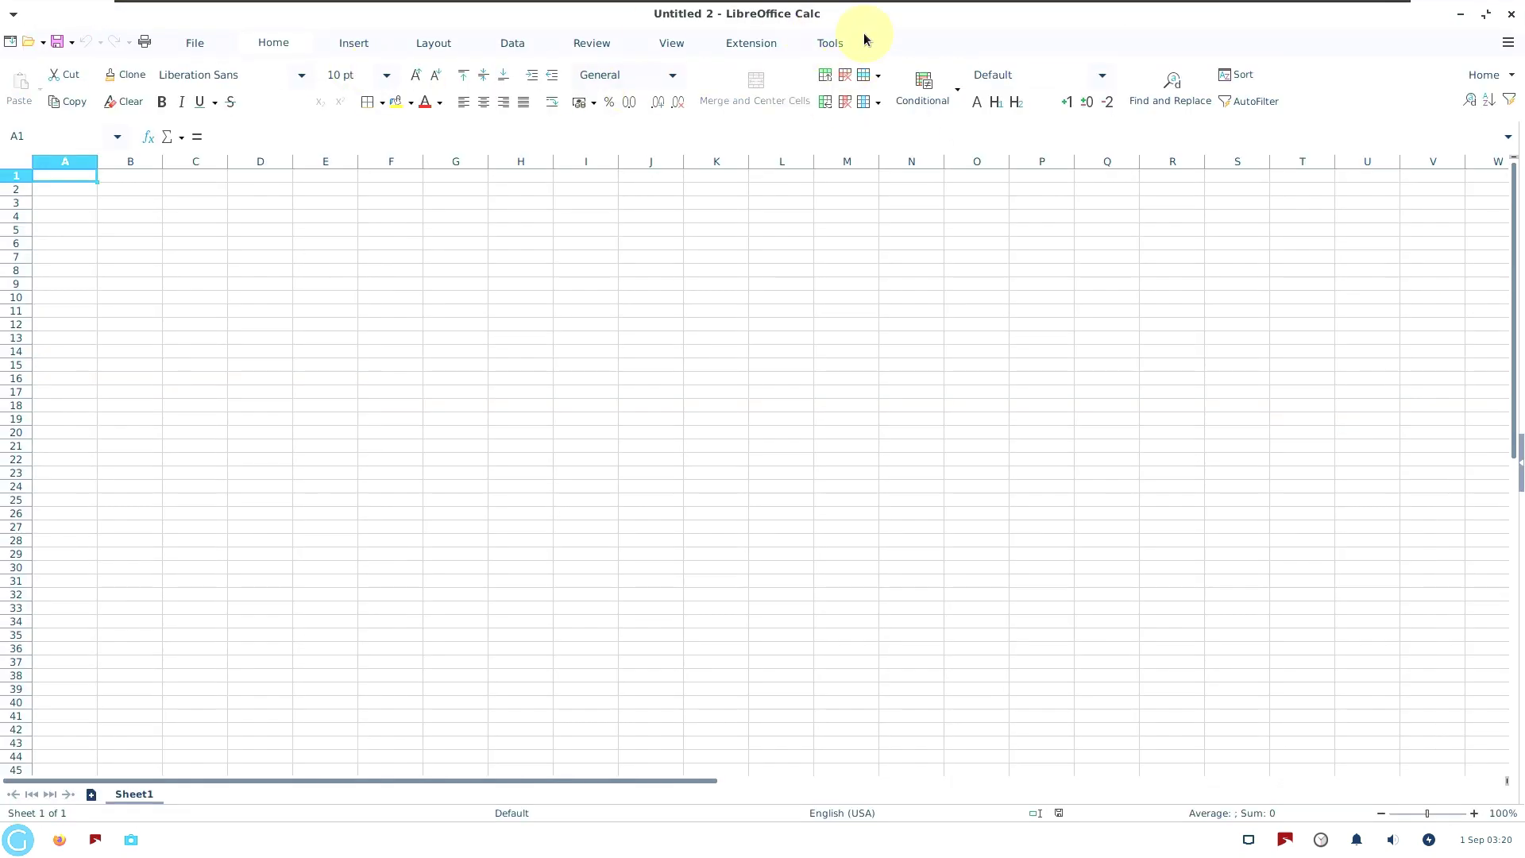
pyautogui.click(1507, 46)
pyautogui.click(1423, 251)
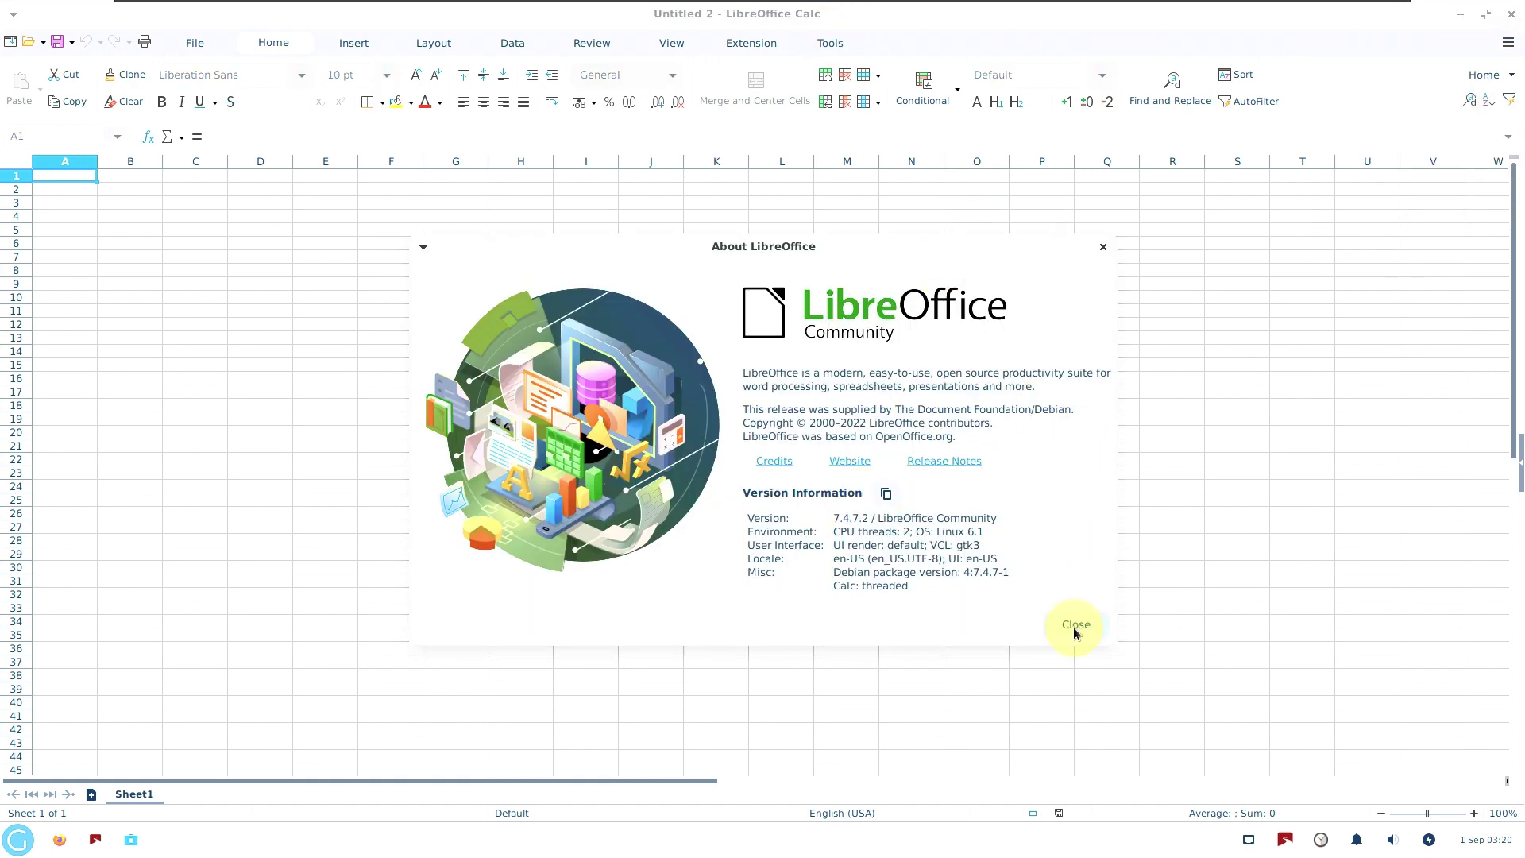
pyautogui.click(1074, 628)
pyautogui.click(1516, 13)
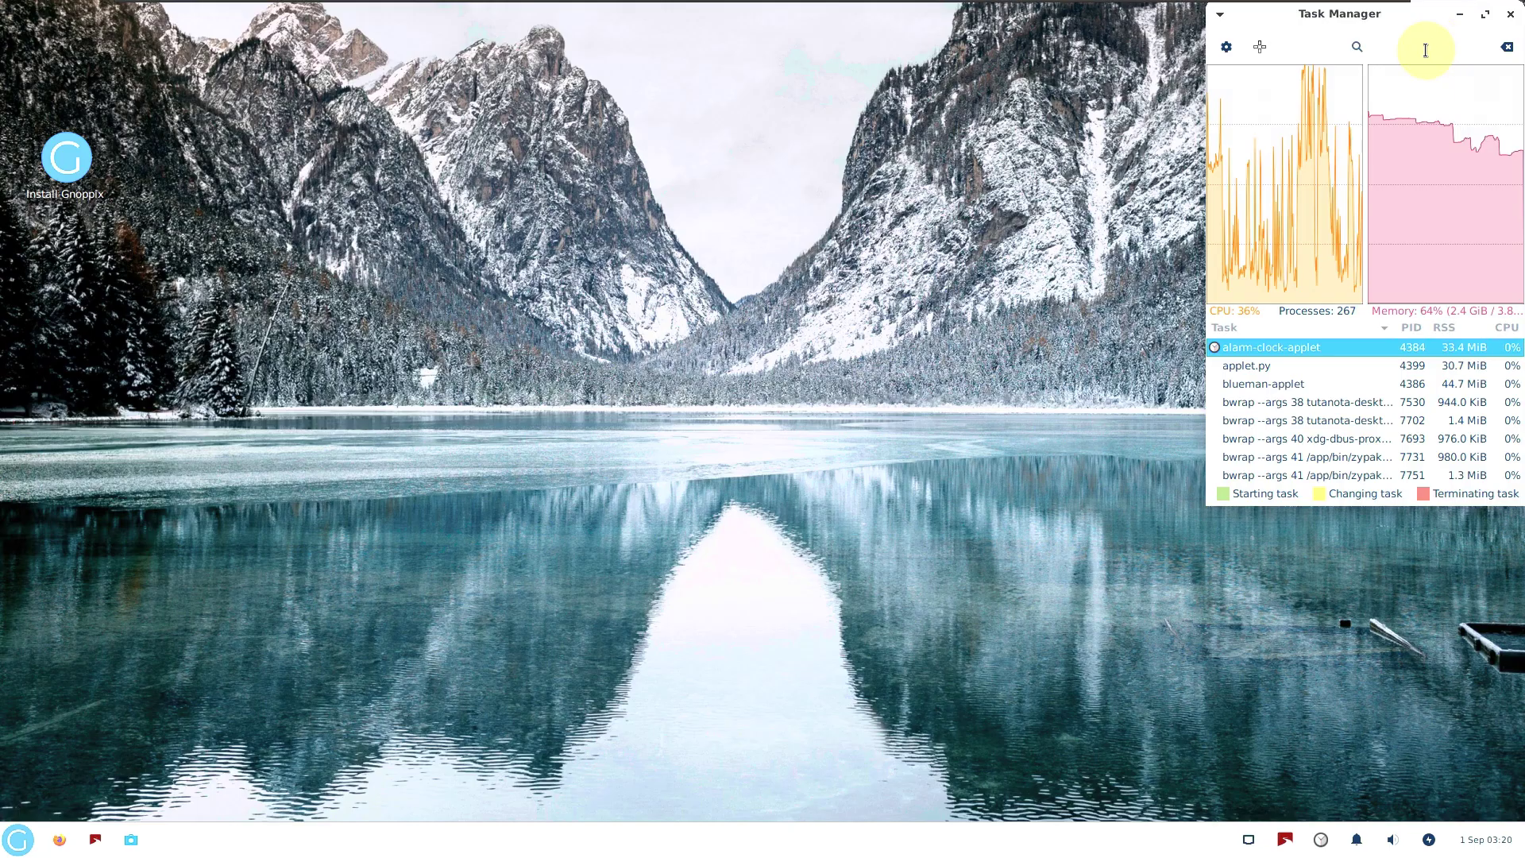
pyautogui.click(19, 840)
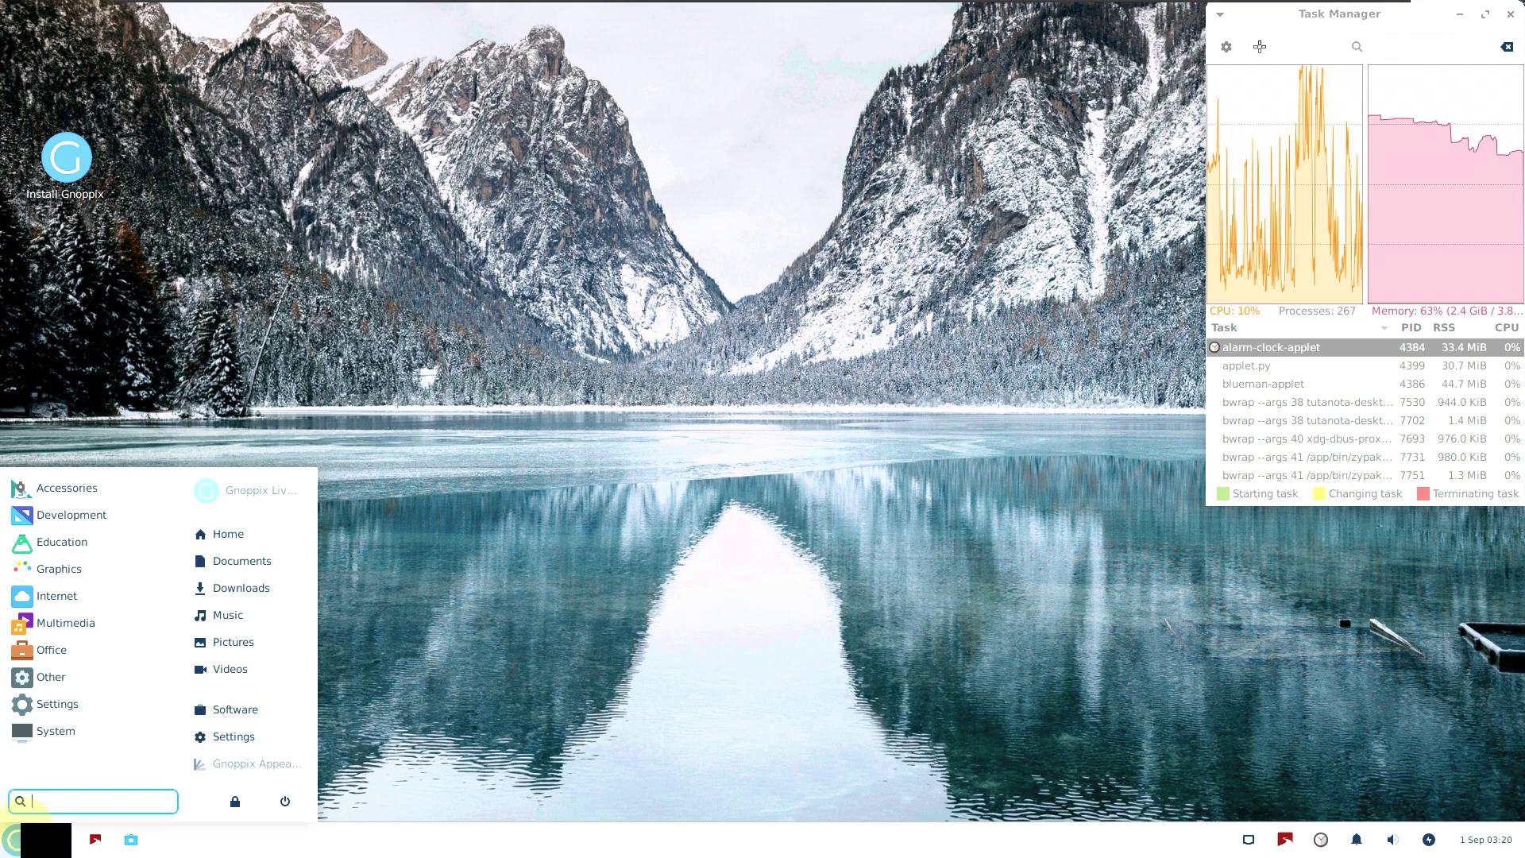
pyautogui.click(139, 626)
pyautogui.click(109, 766)
pyautogui.click(109, 647)
pyautogui.scroll(-1, 108, 649)
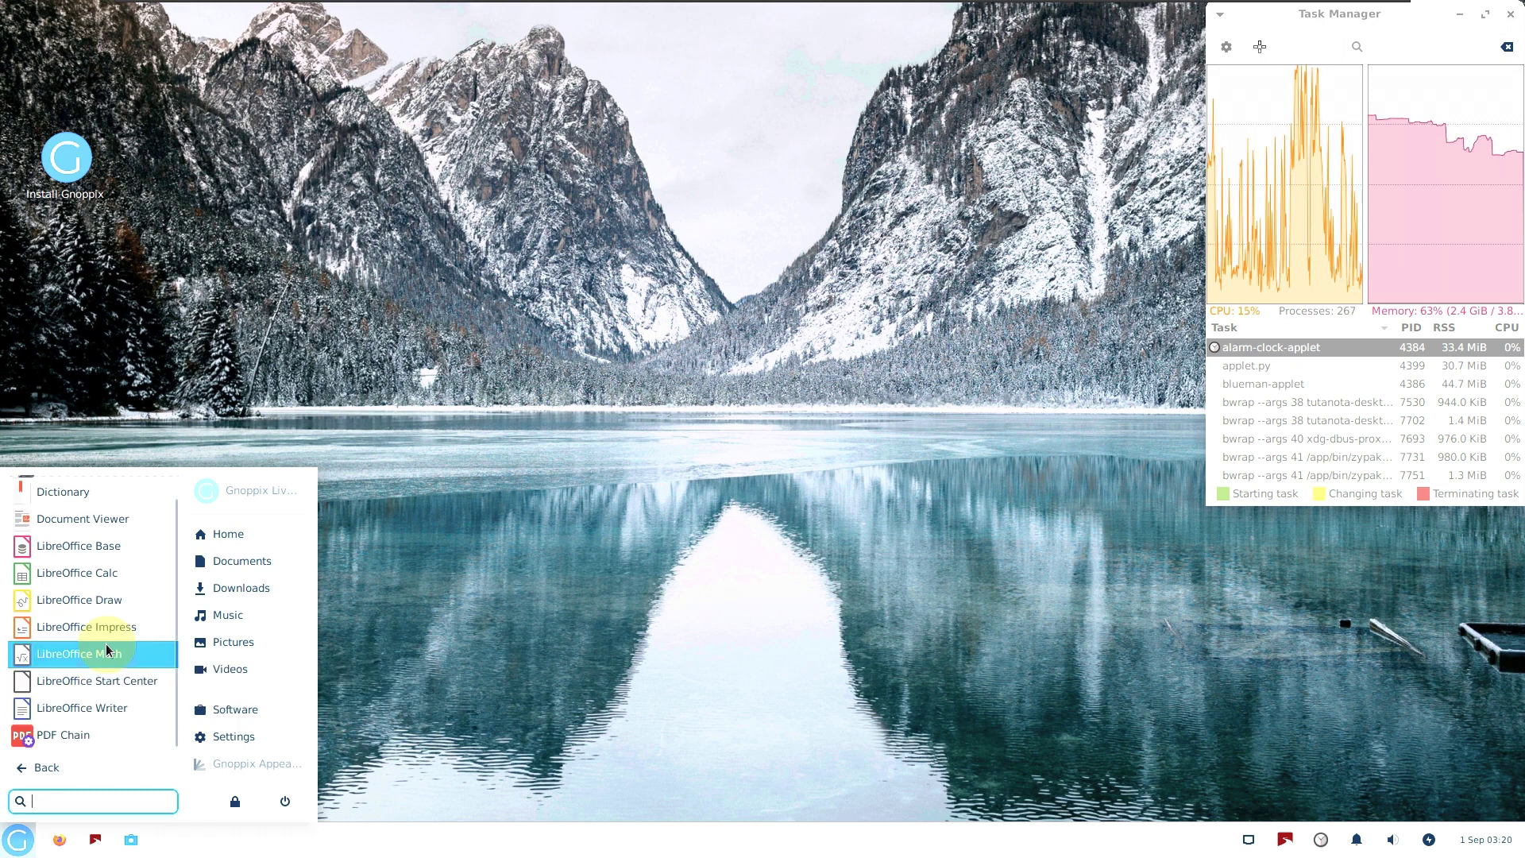
pyautogui.scroll(1, 109, 650)
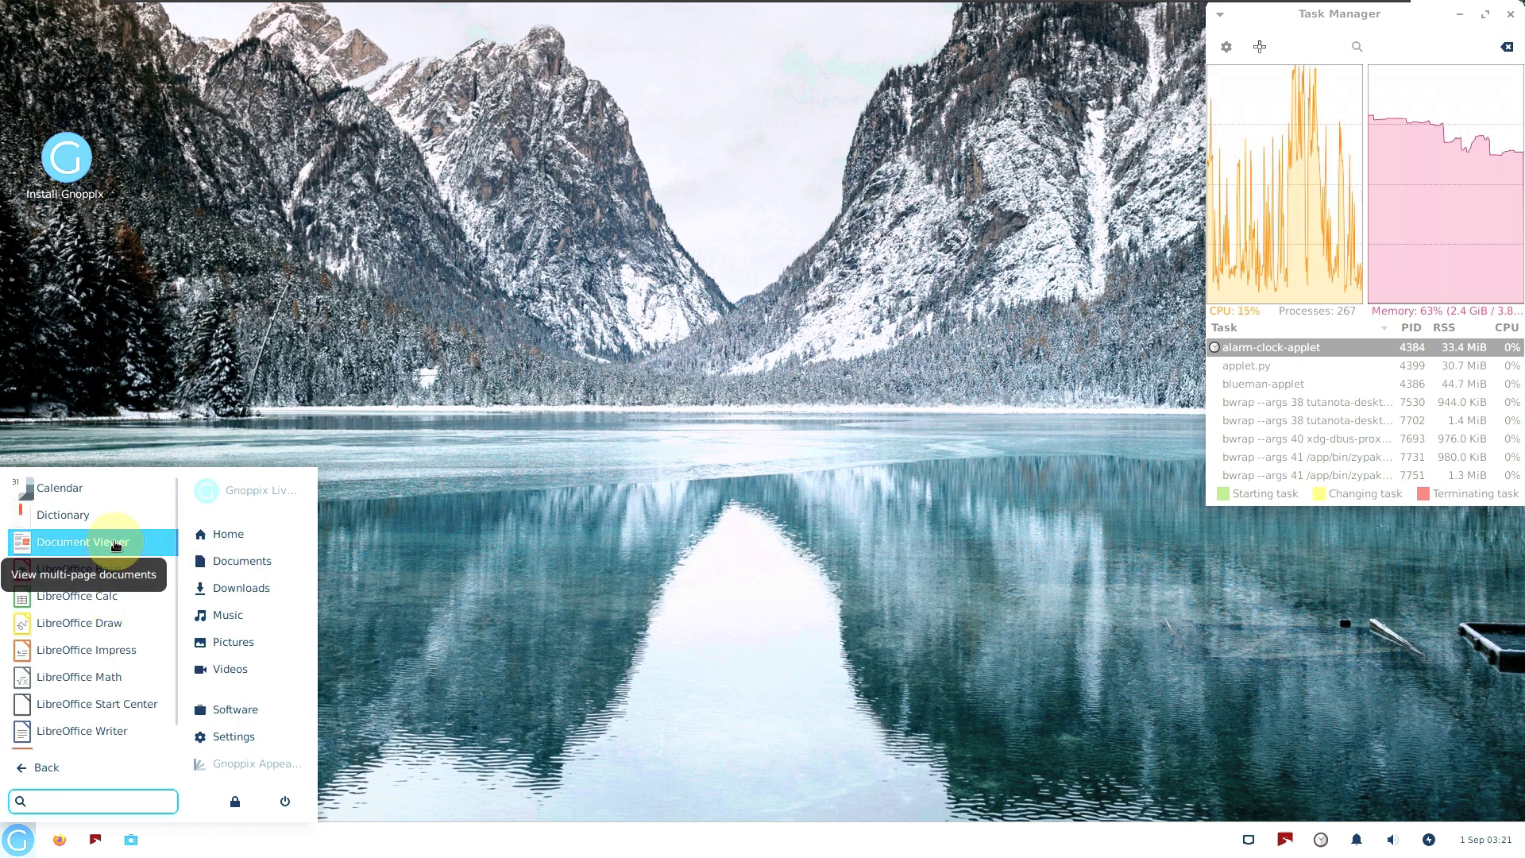
pyautogui.click(111, 541)
pyautogui.click(18, 839)
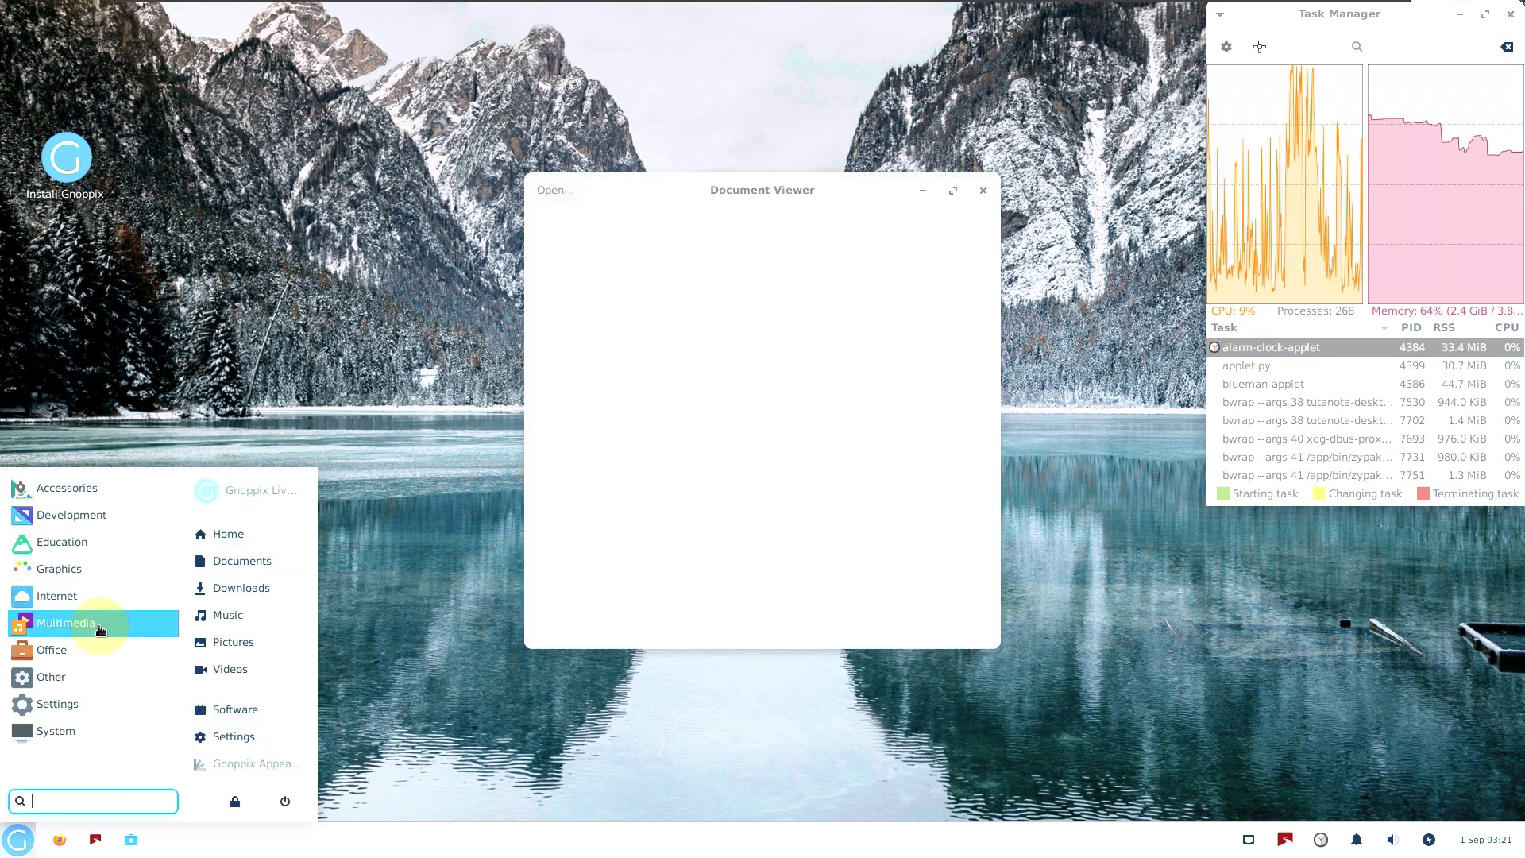
pyautogui.click(100, 622)
pyautogui.click(67, 772)
pyautogui.click(79, 649)
pyautogui.click(90, 531)
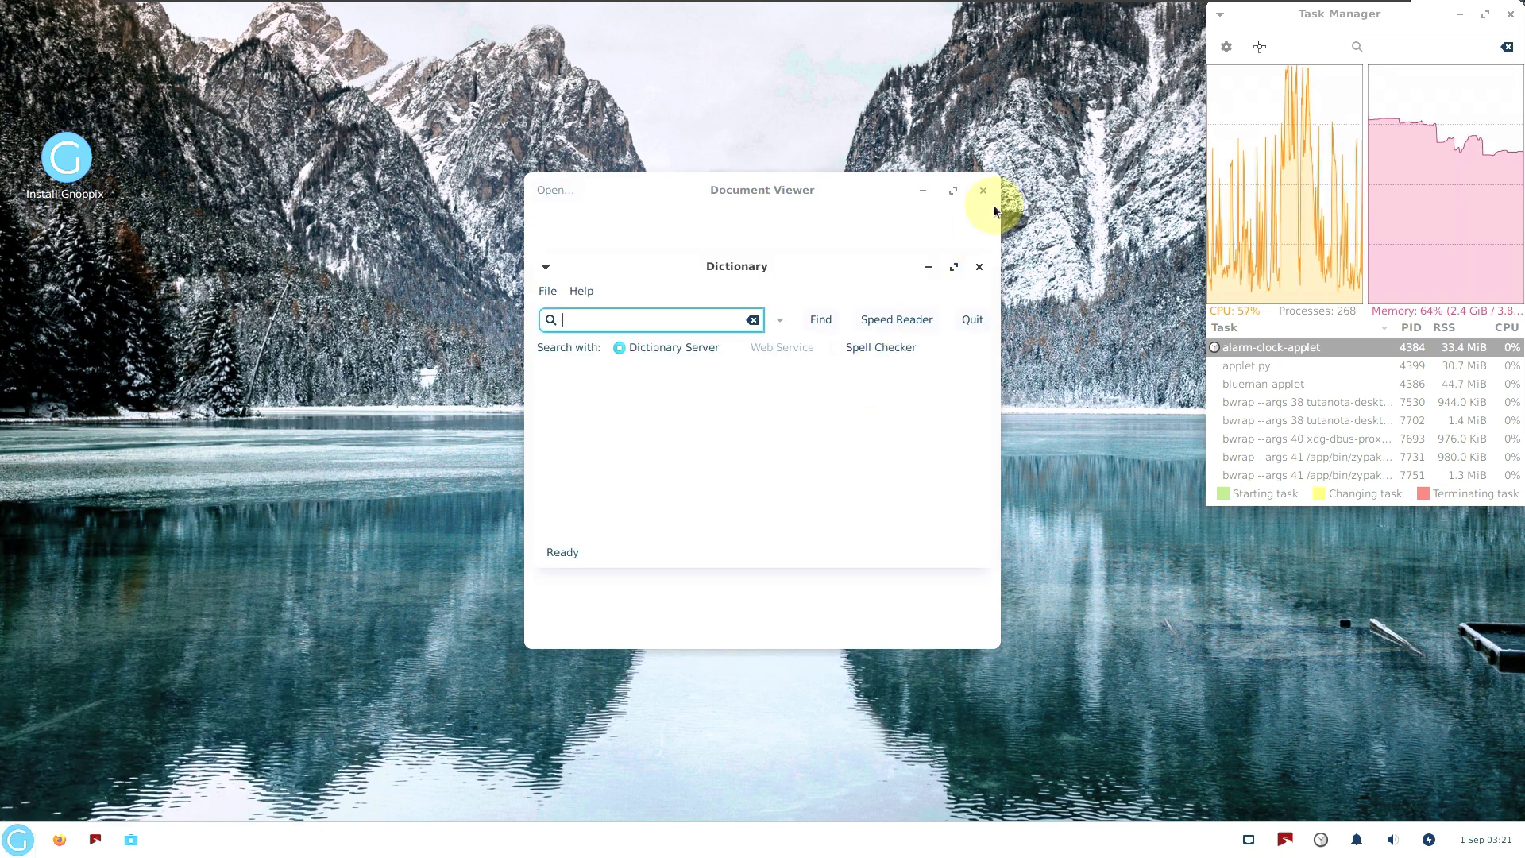
pyautogui.click(584, 292)
pyautogui.click(600, 309)
pyautogui.click(912, 336)
pyautogui.click(980, 266)
pyautogui.click(983, 190)
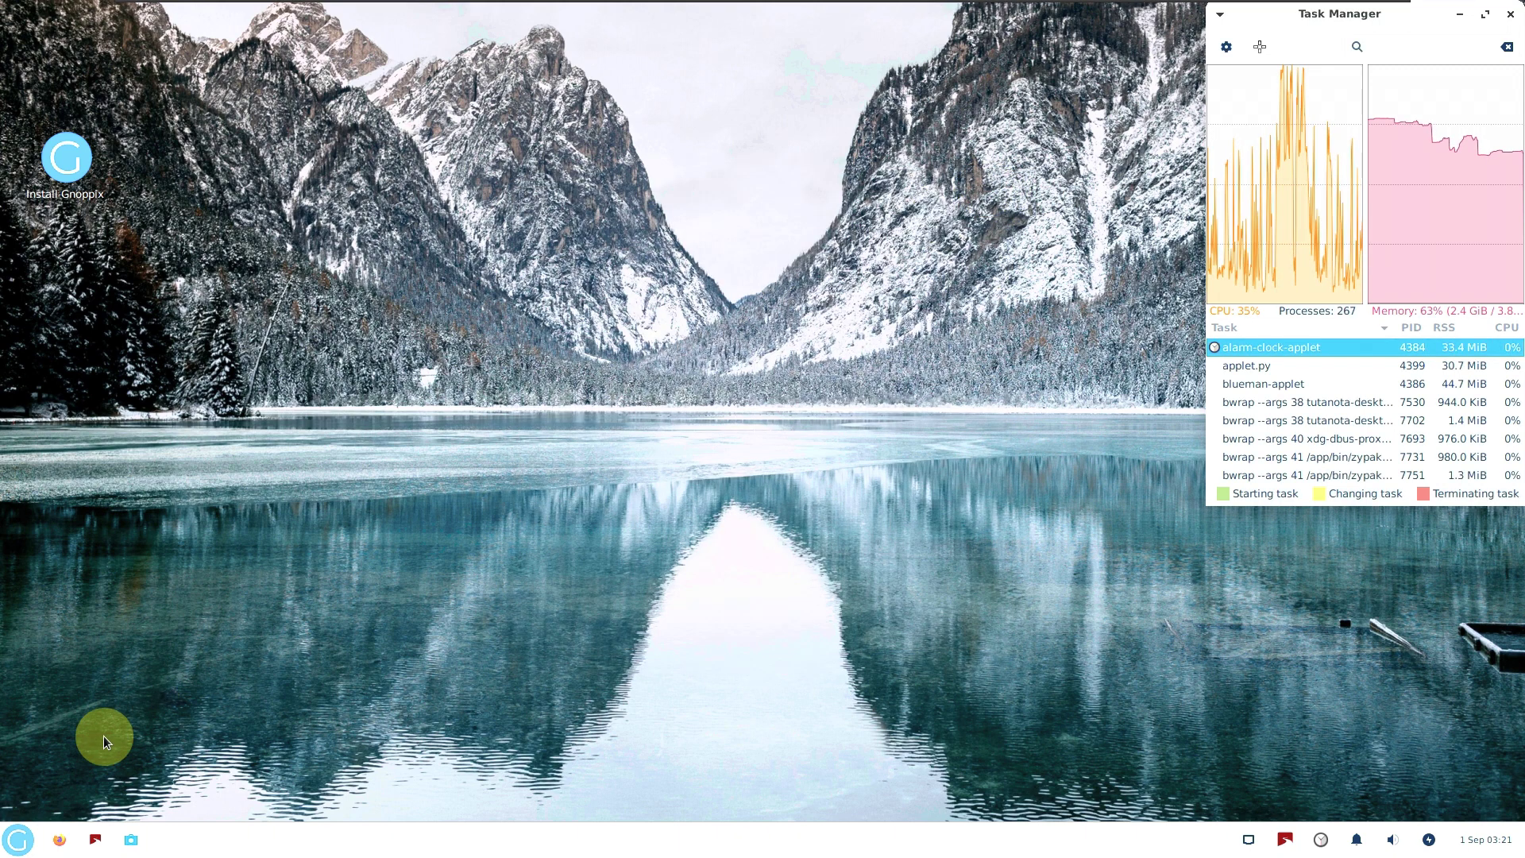
# - Browse the Office and Other categories in the applications menu
pyautogui.click(21, 849)
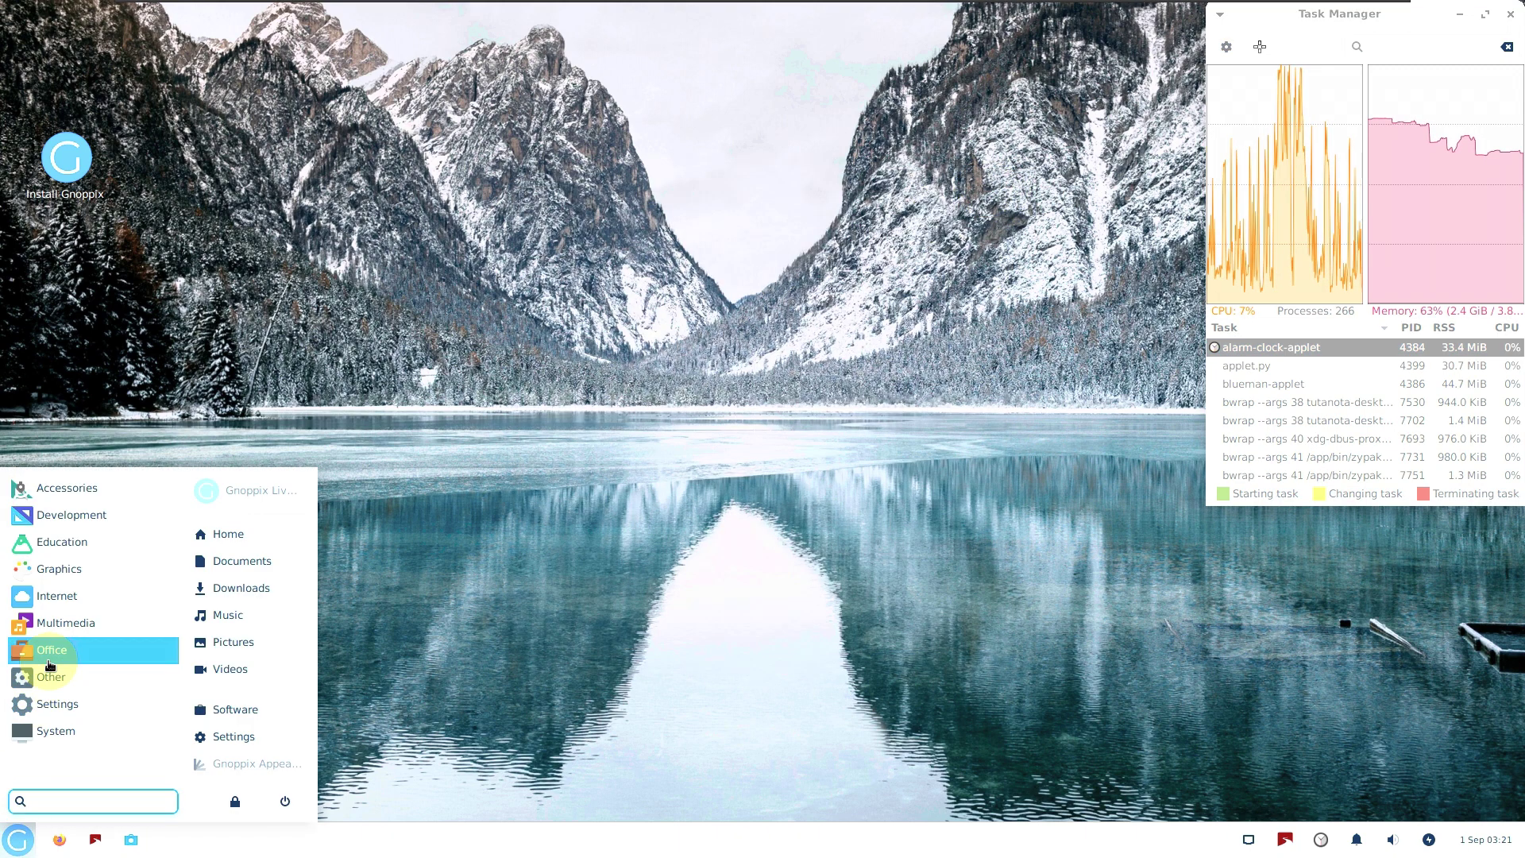
pyautogui.click(47, 650)
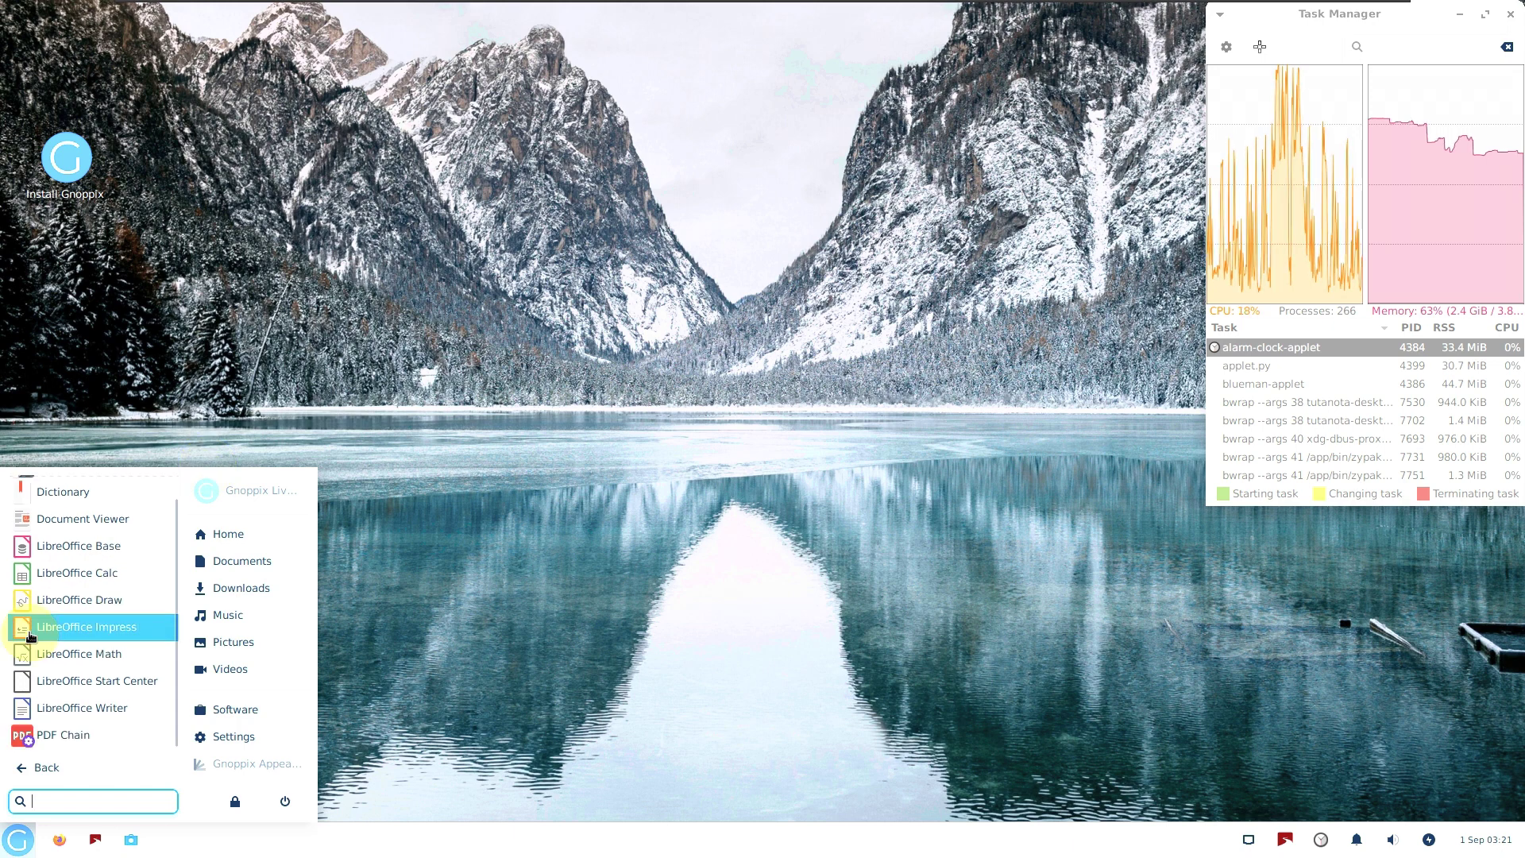
pyautogui.click(83, 768)
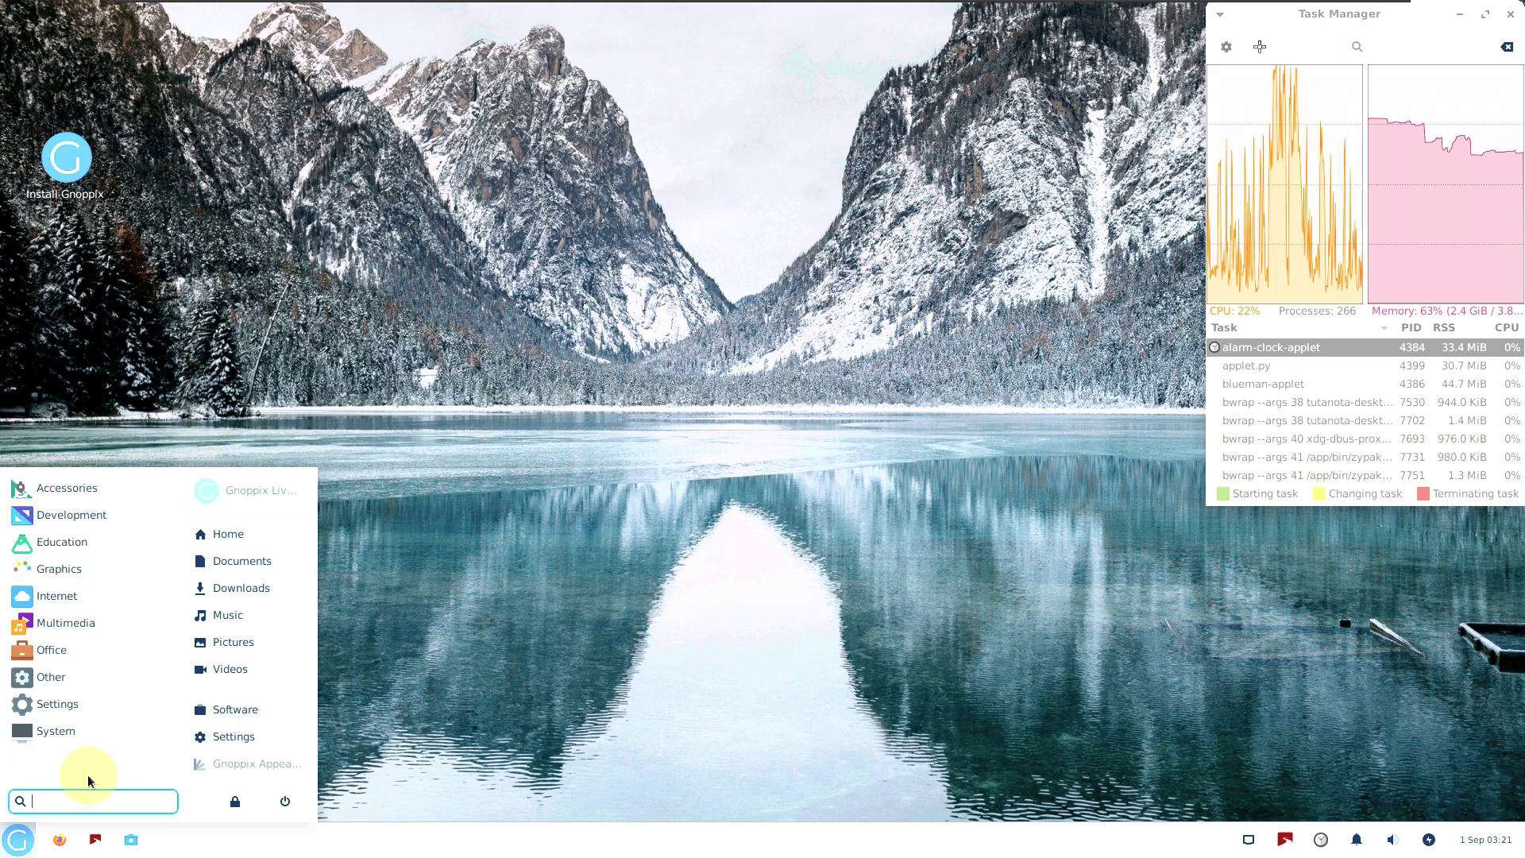
pyautogui.click(56, 650)
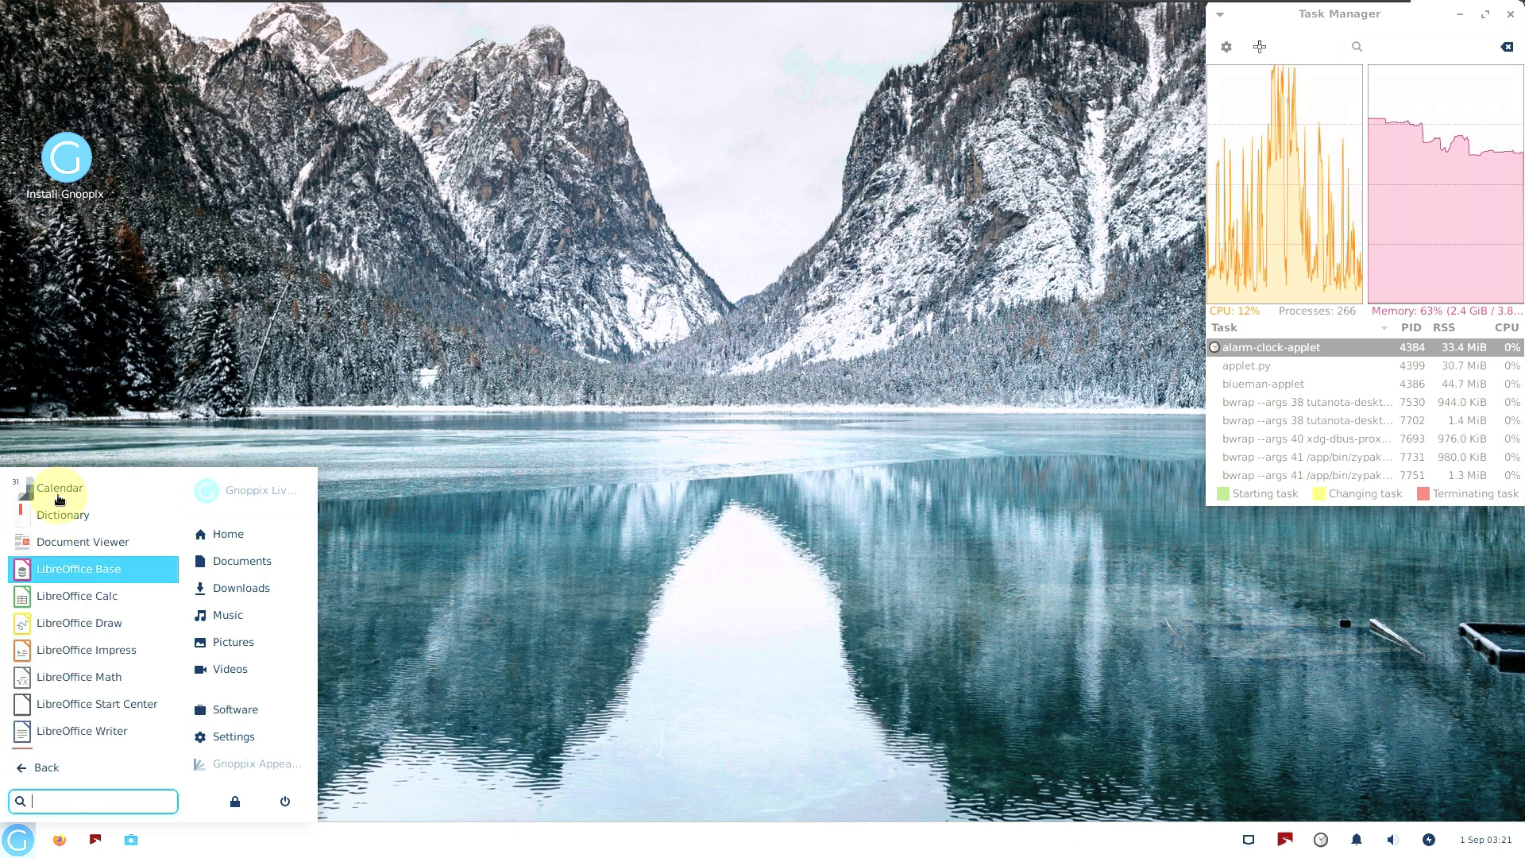
pyautogui.click(88, 768)
pyautogui.click(94, 677)
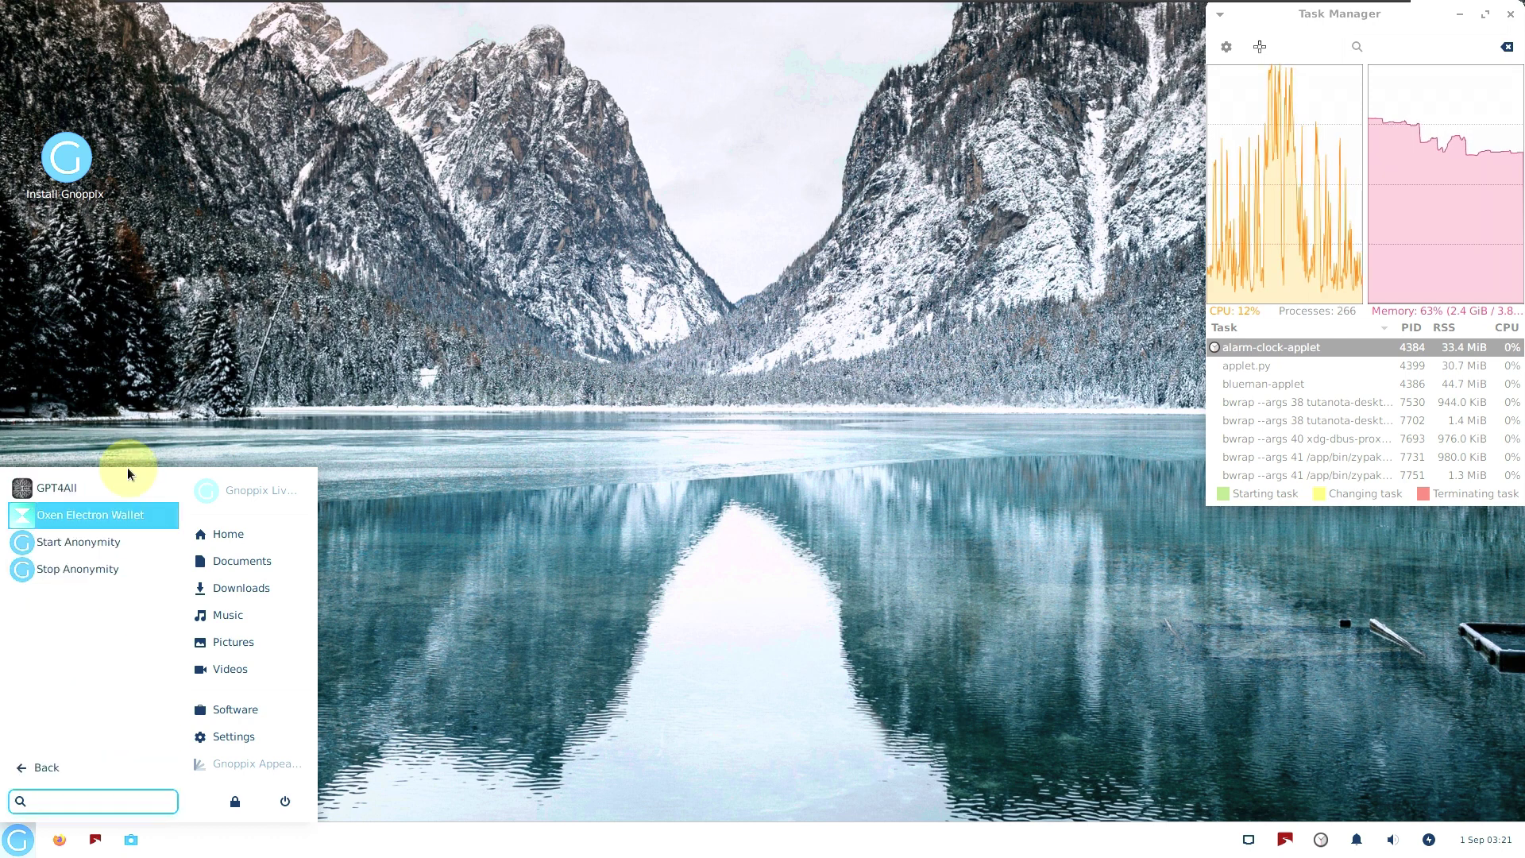
pyautogui.click(68, 767)
# - Open Mouse and Touchpad settings from the Settings category
pyautogui.click(68, 703)
pyautogui.scroll(-3, 124, 599)
pyautogui.scroll(-5, 123, 603)
pyautogui.scroll(2, 119, 715)
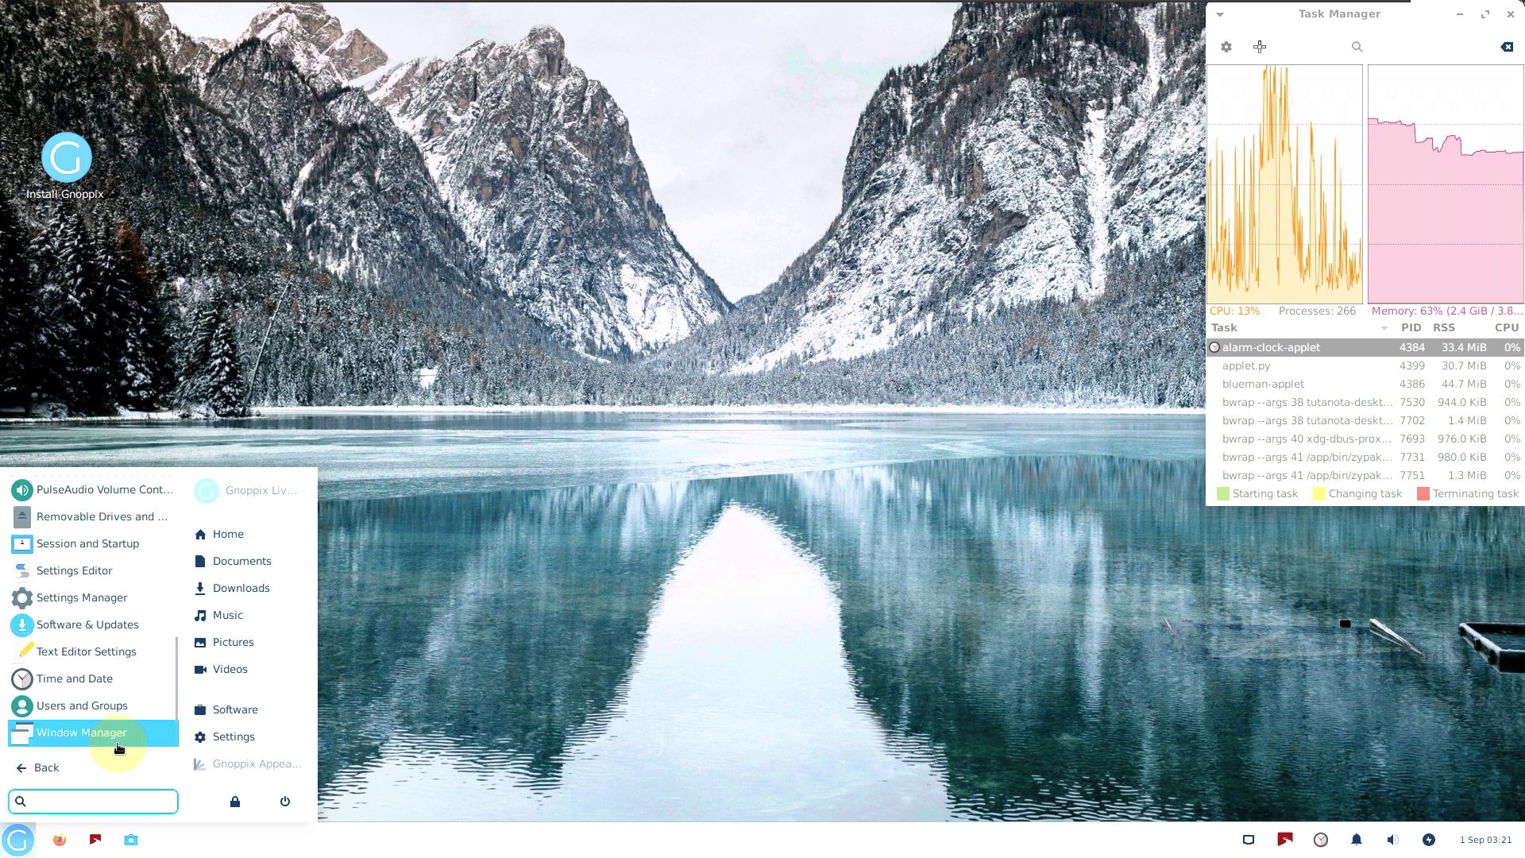
pyautogui.scroll(5, 125, 680)
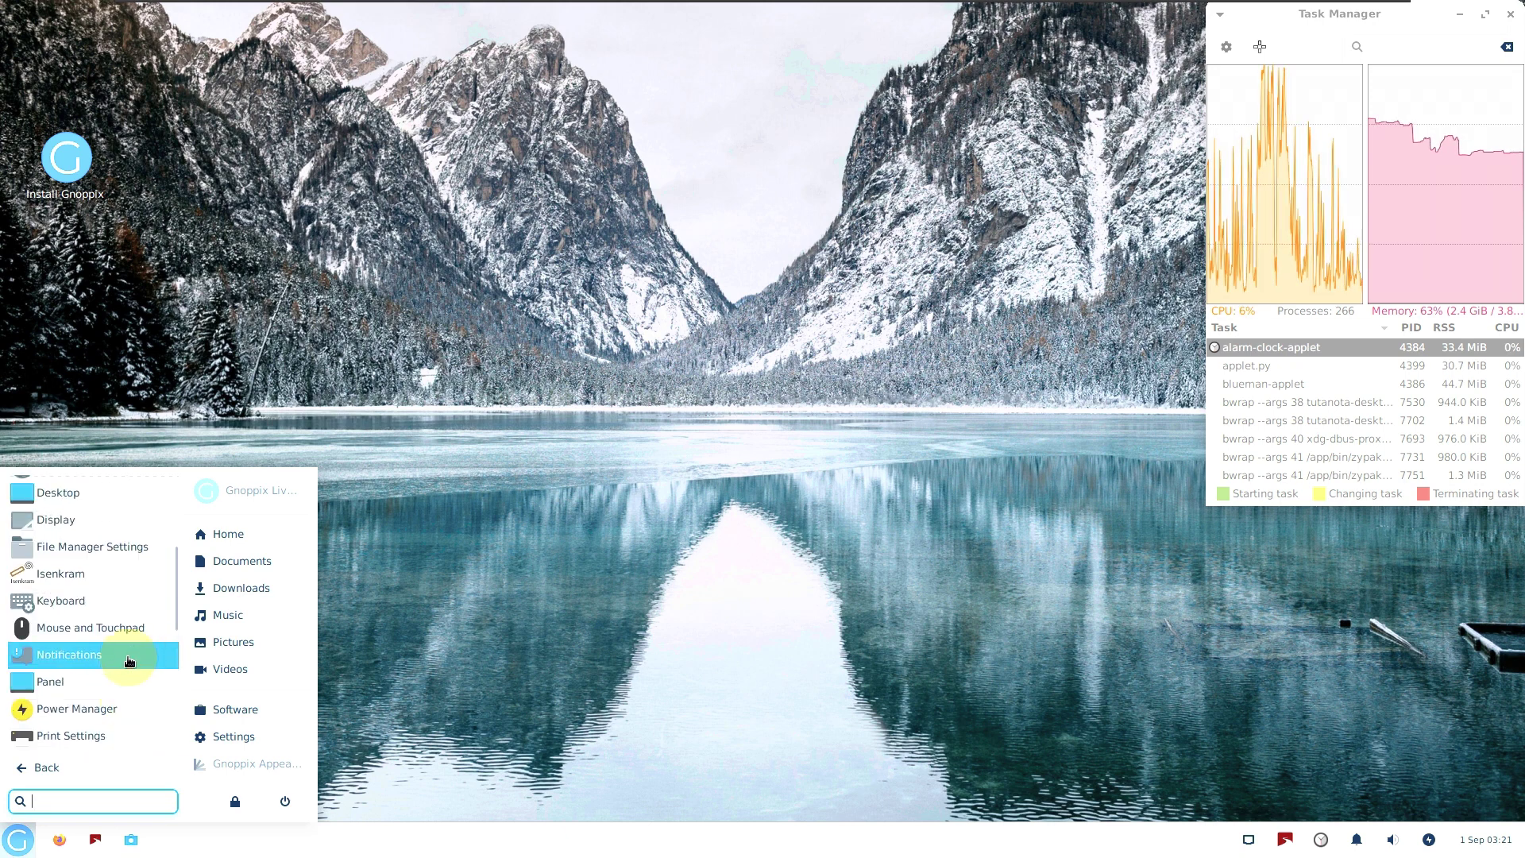
pyautogui.click(129, 661)
# - Look through Keyboard shortcuts and layout settings, then close Keyboard and Mouse and Touchpad settings
pyautogui.click(17, 836)
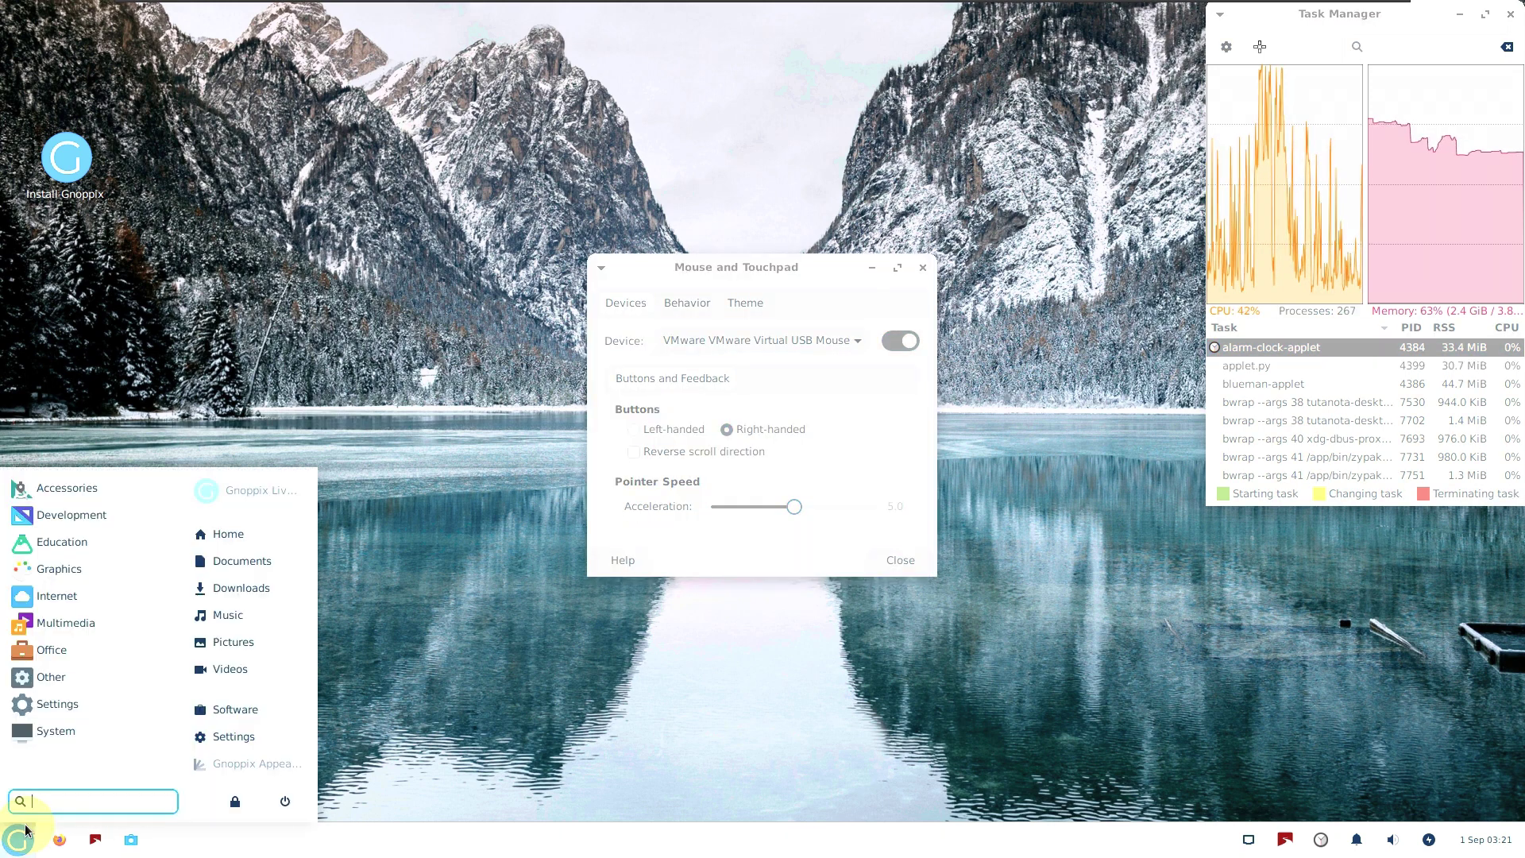
pyautogui.click(83, 702)
pyautogui.scroll(-3, 111, 635)
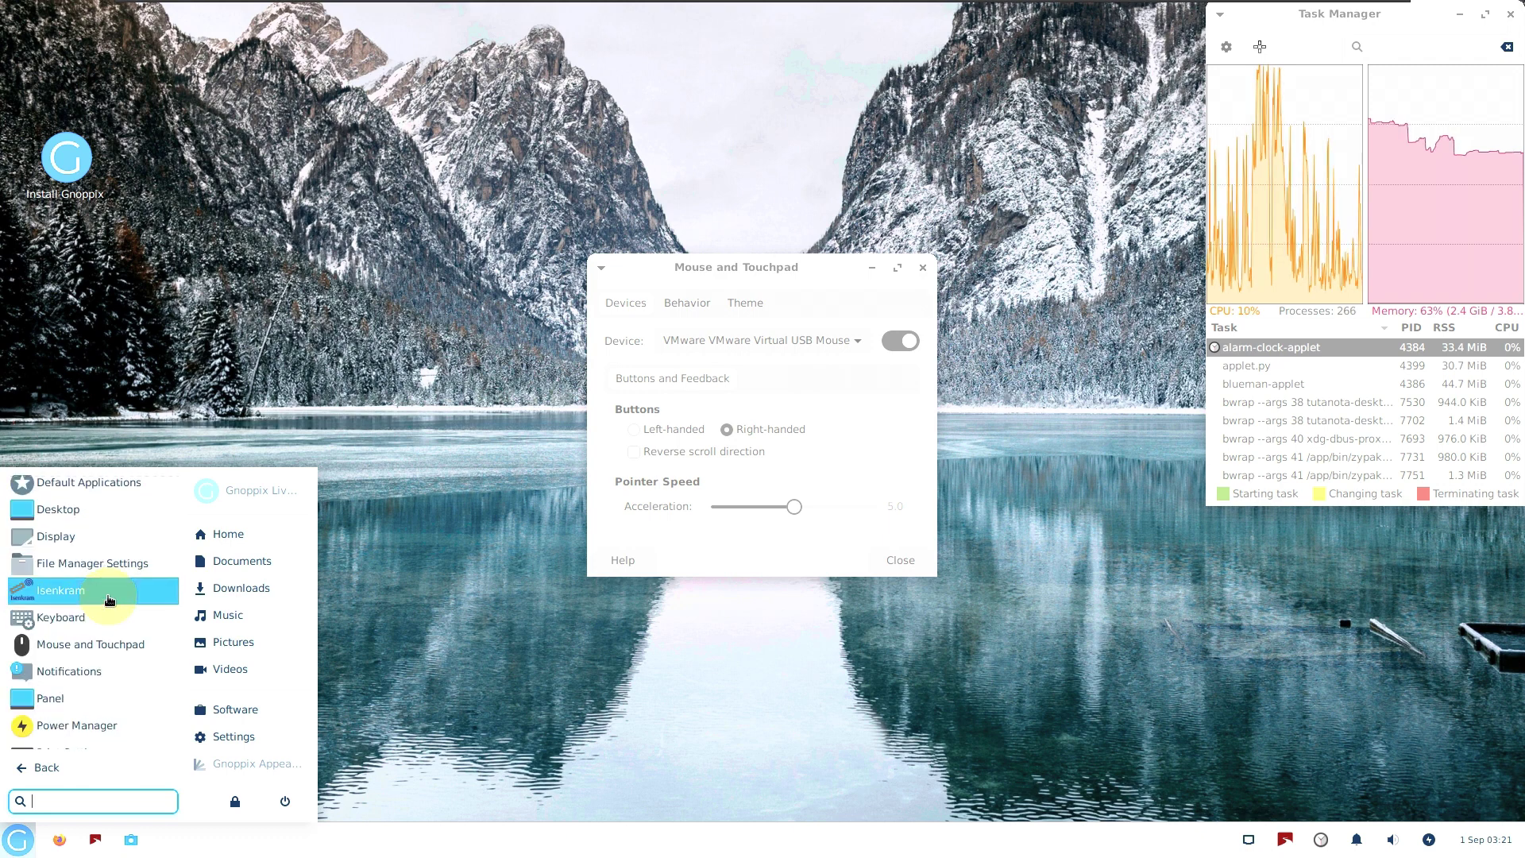
pyautogui.click(987, 365)
pyautogui.click(698, 211)
pyautogui.click(847, 218)
pyautogui.press('Escape')
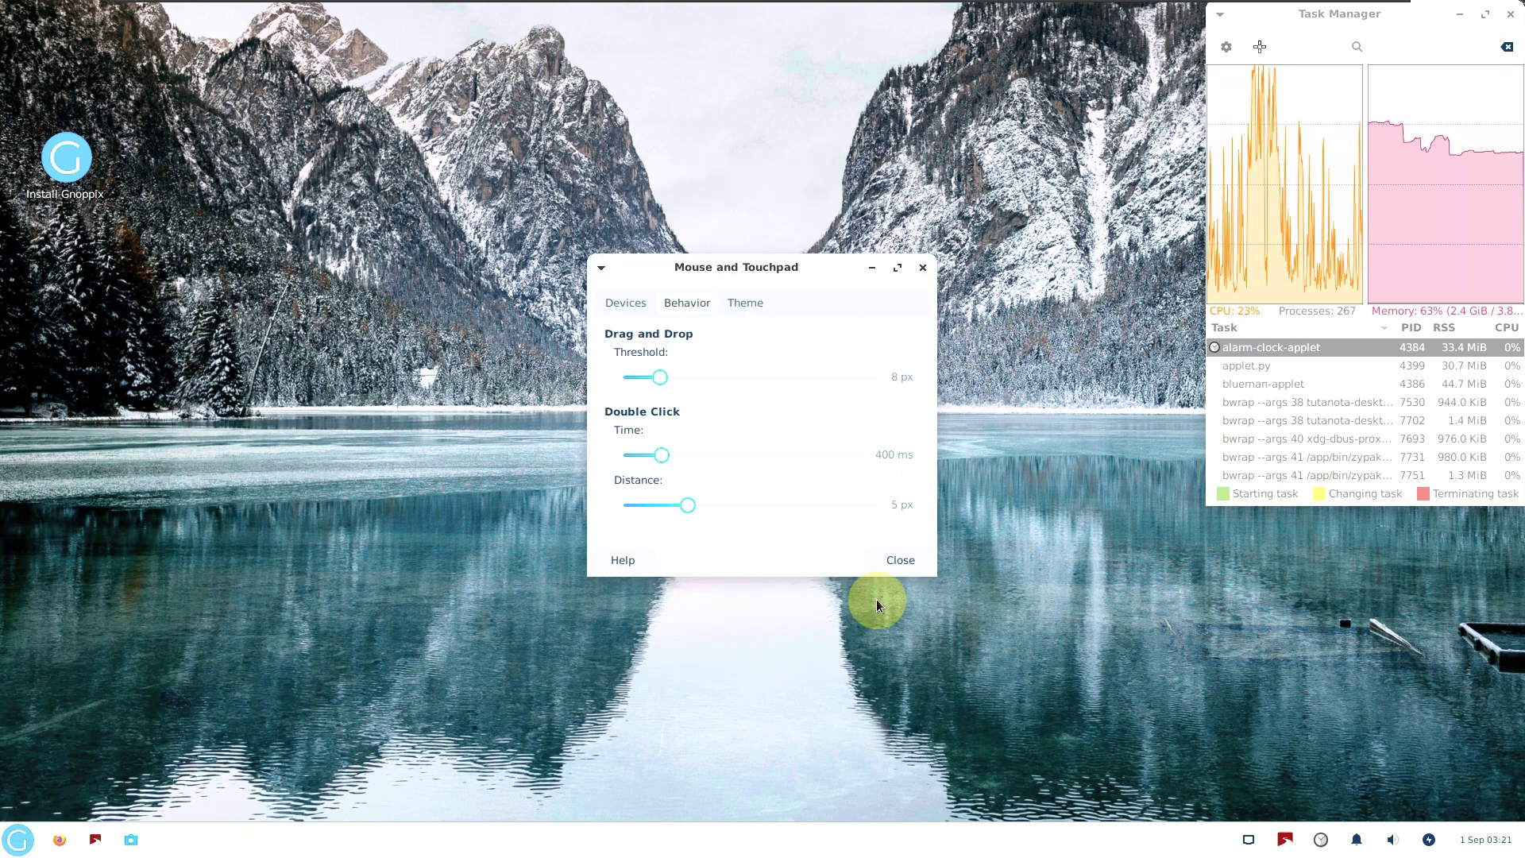
pyautogui.click(905, 555)
# - Launch Disk Usage Analyzer from the System category
pyautogui.click(17, 839)
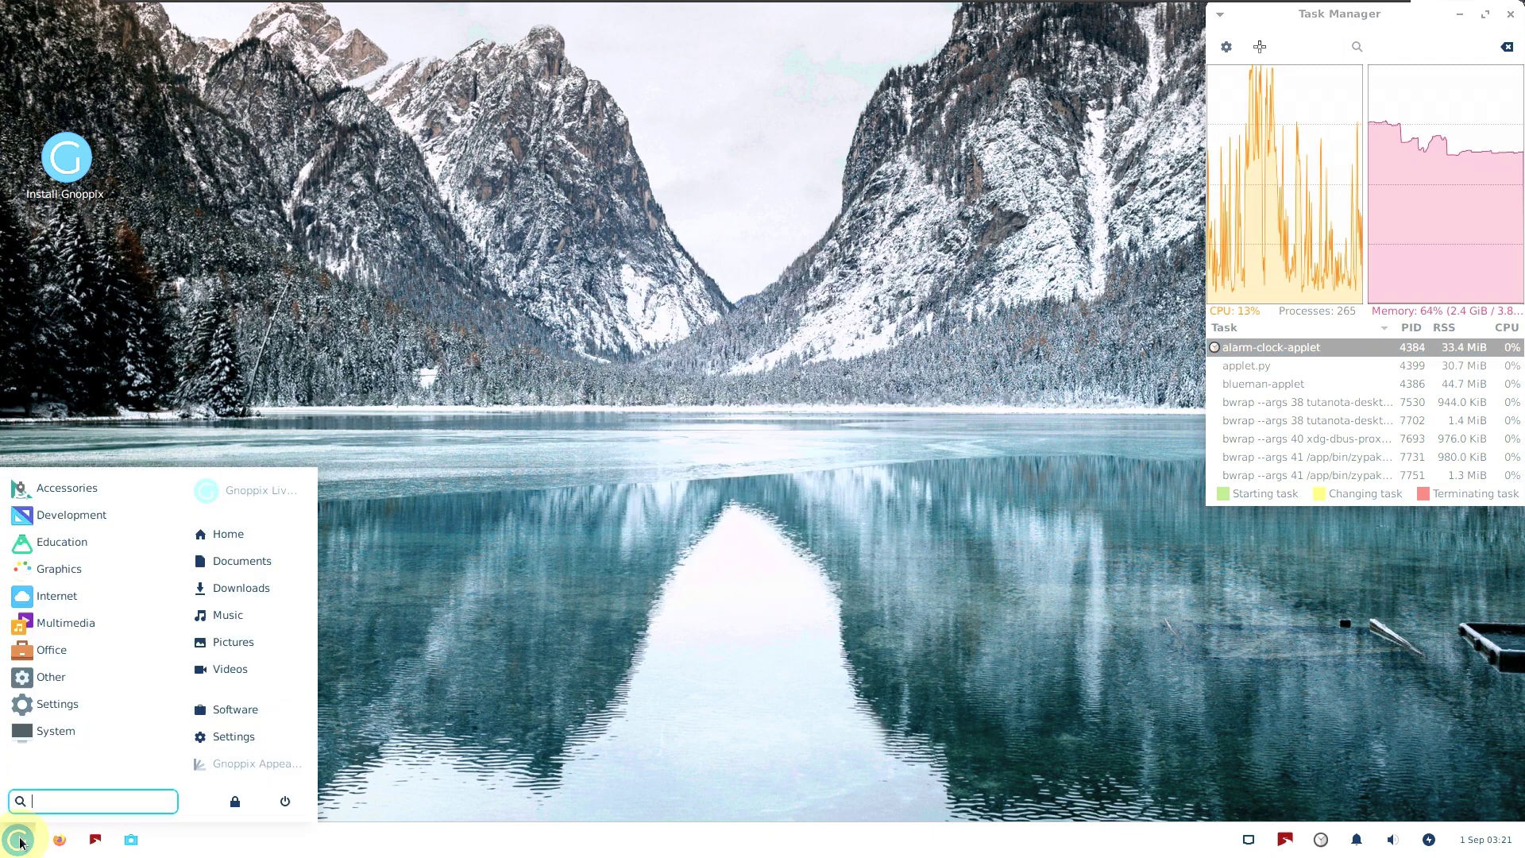
pyautogui.click(68, 725)
pyautogui.scroll(-5, 107, 635)
pyautogui.scroll(5, 112, 619)
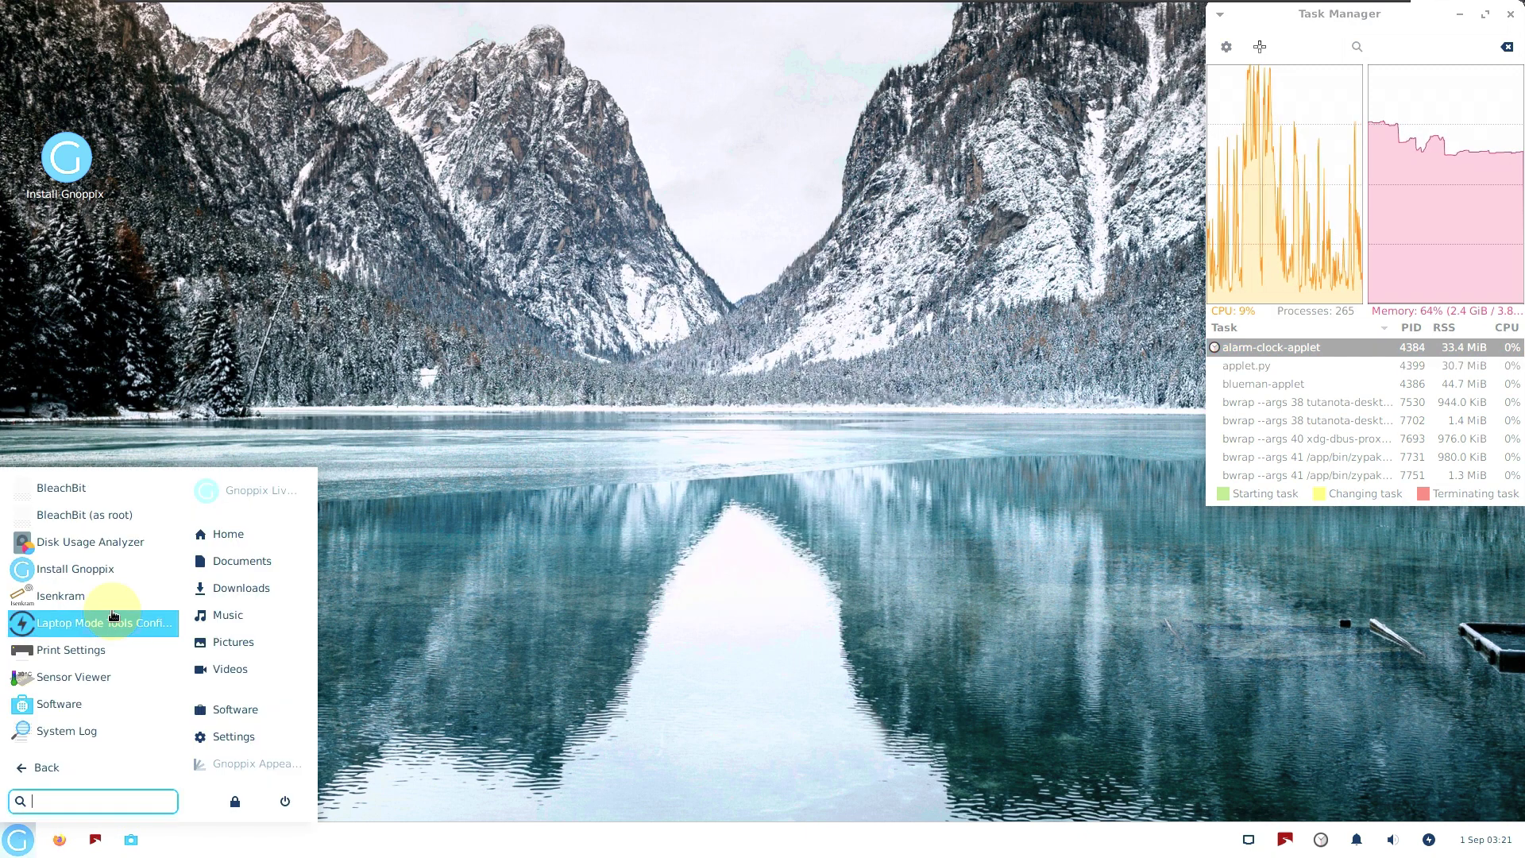
pyautogui.scroll(-5, 103, 683)
pyautogui.scroll(5, 99, 650)
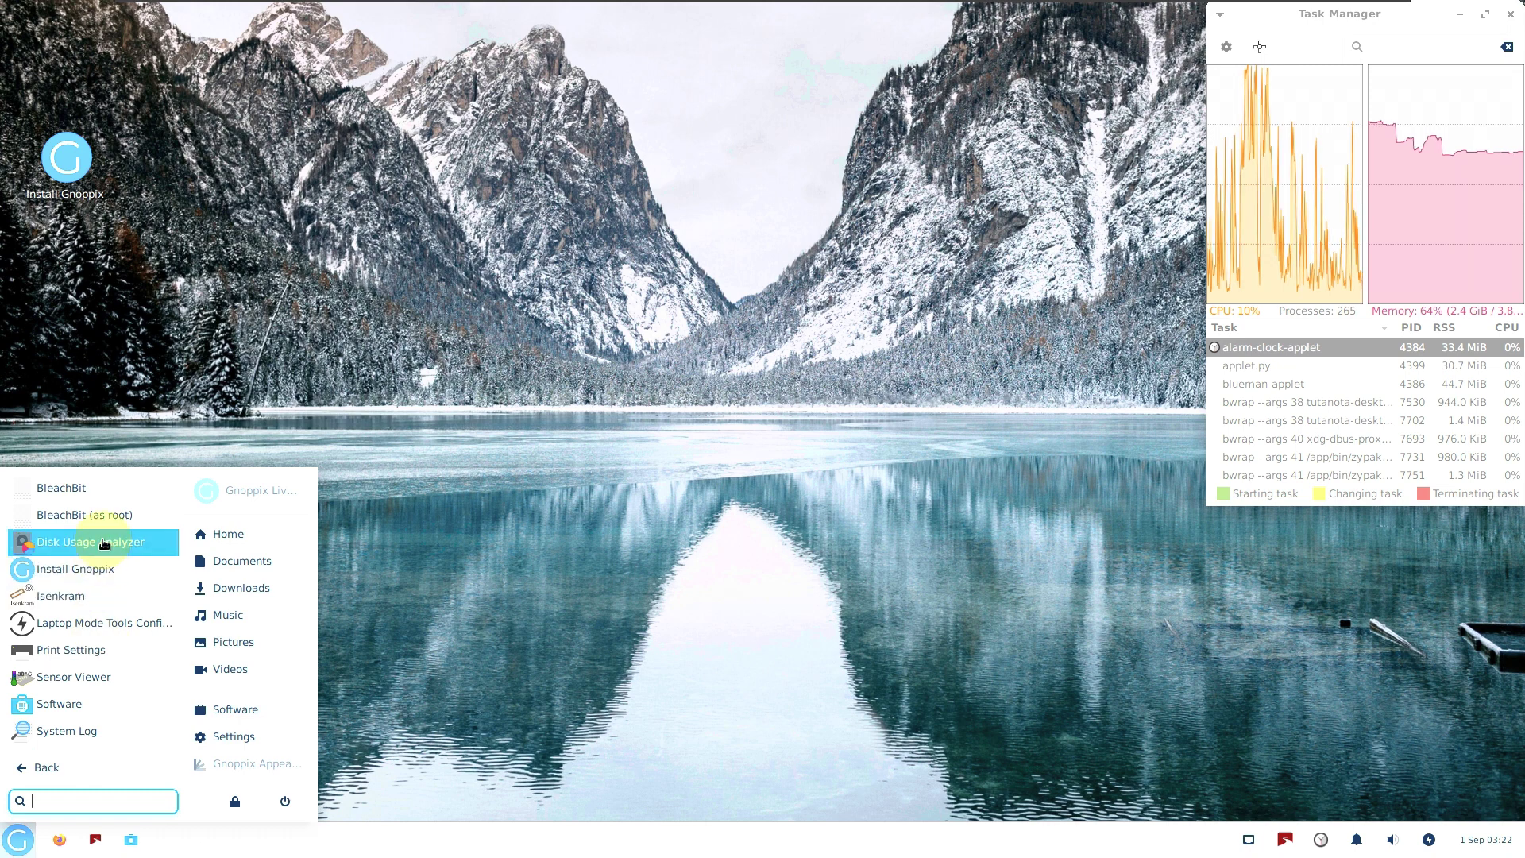
pyautogui.click(101, 542)
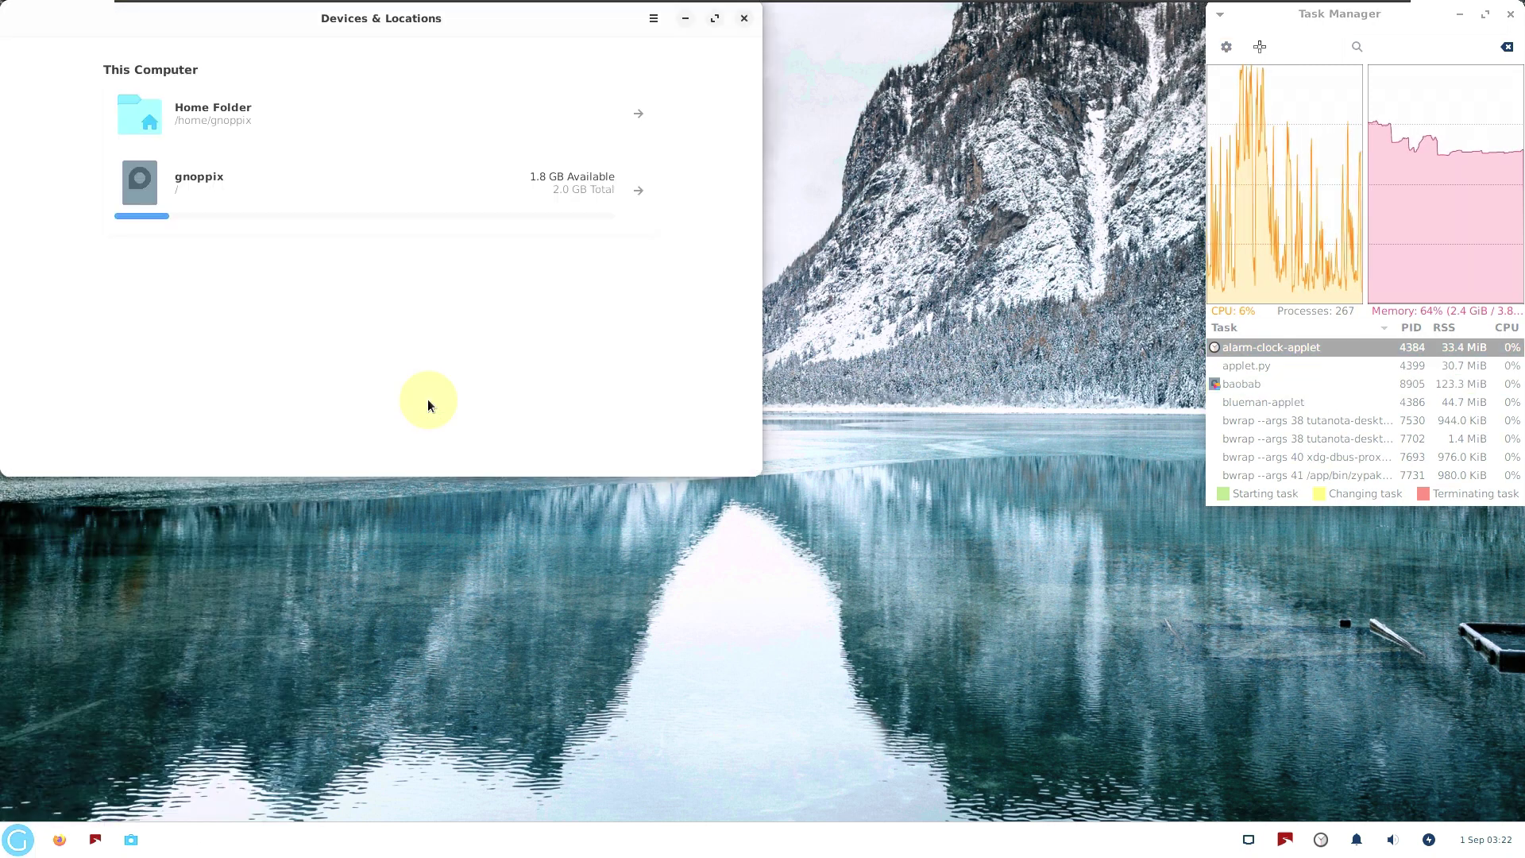
# - View Disk Usage Analyzer's About dialog, close the app, and maximize Task Manager
pyautogui.click(653, 18)
pyautogui.click(654, 197)
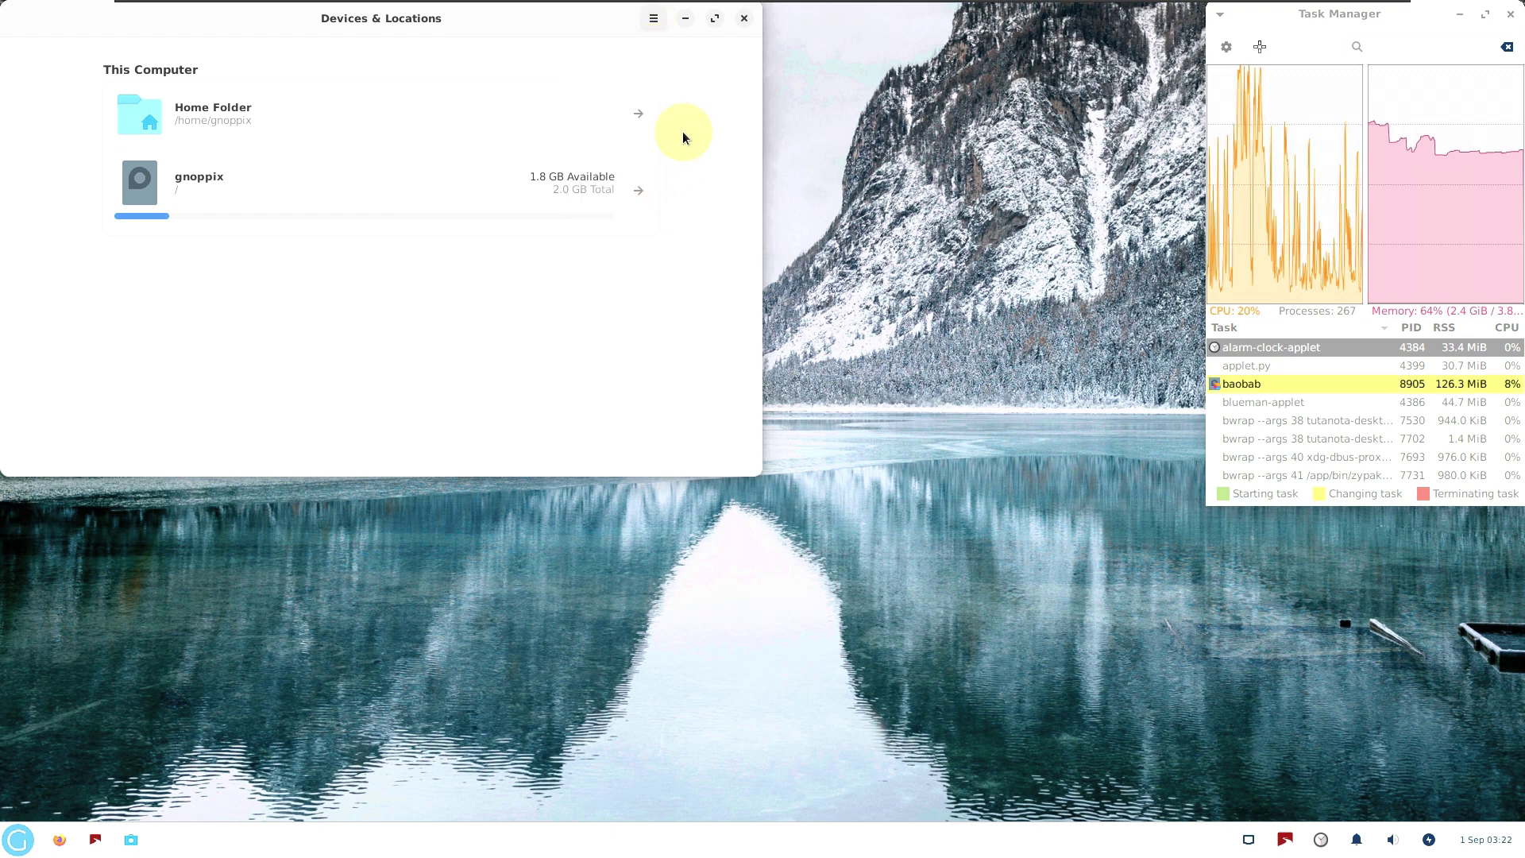
pyautogui.click(888, 211)
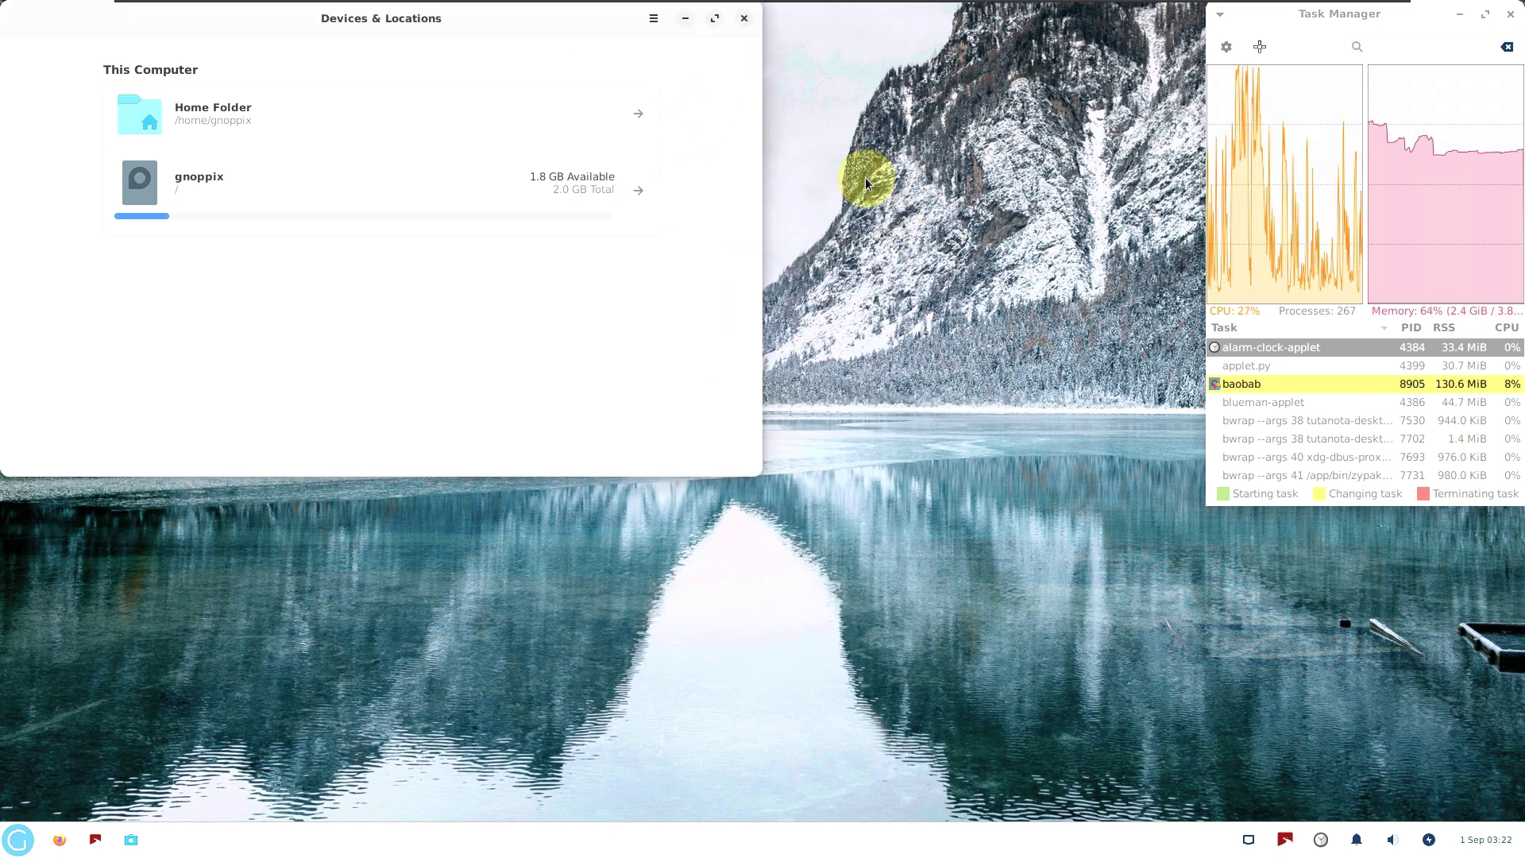
pyautogui.click(744, 18)
pyautogui.click(1484, 14)
# - Scroll down the Task Manager process list and quit Task Manager
pyautogui.scroll(-20, 324, 456)
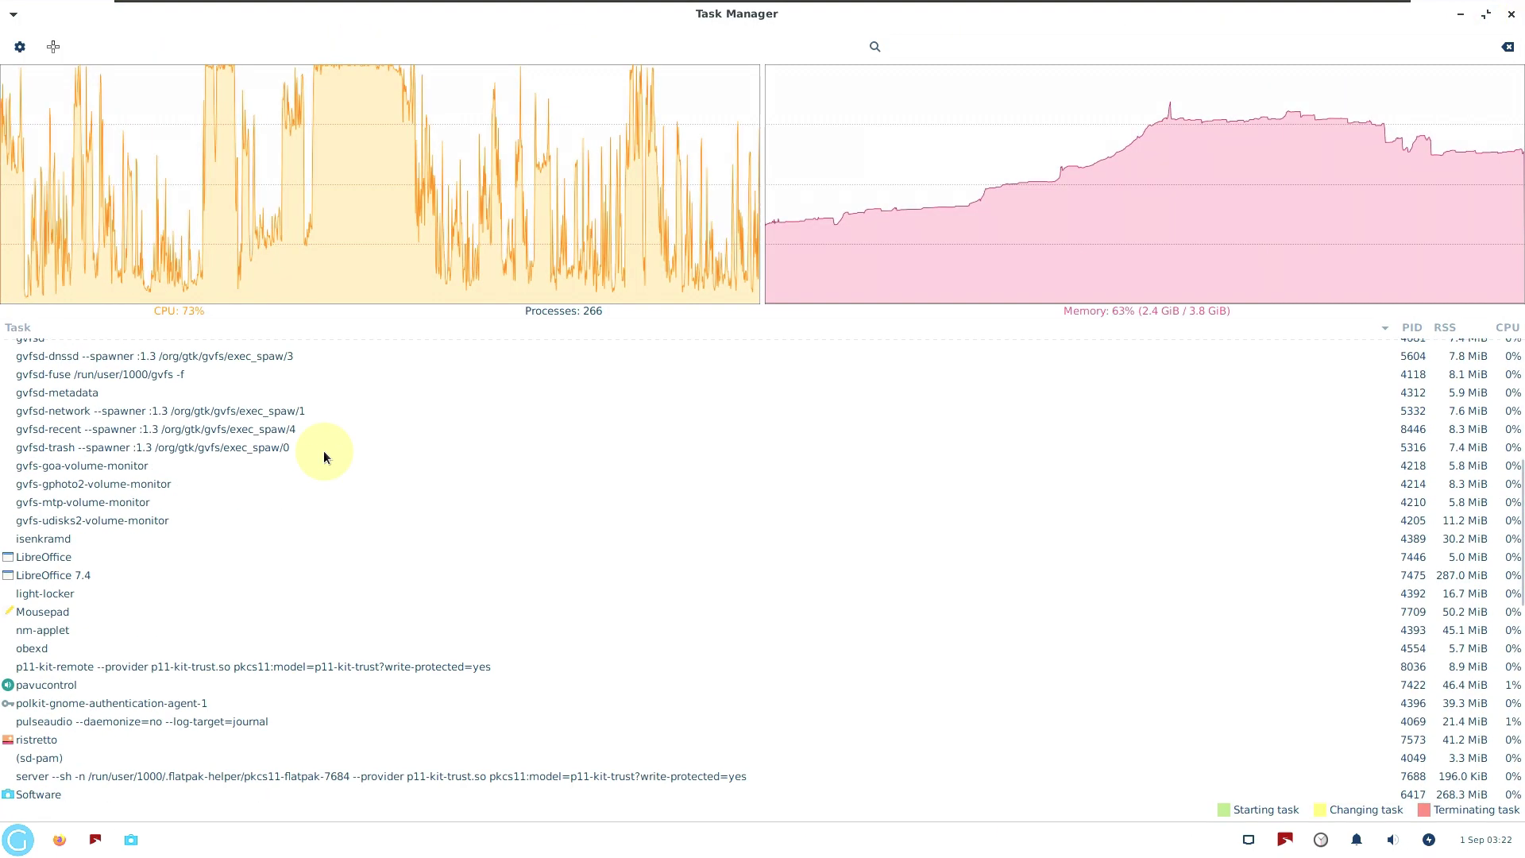
pyautogui.click(1511, 14)
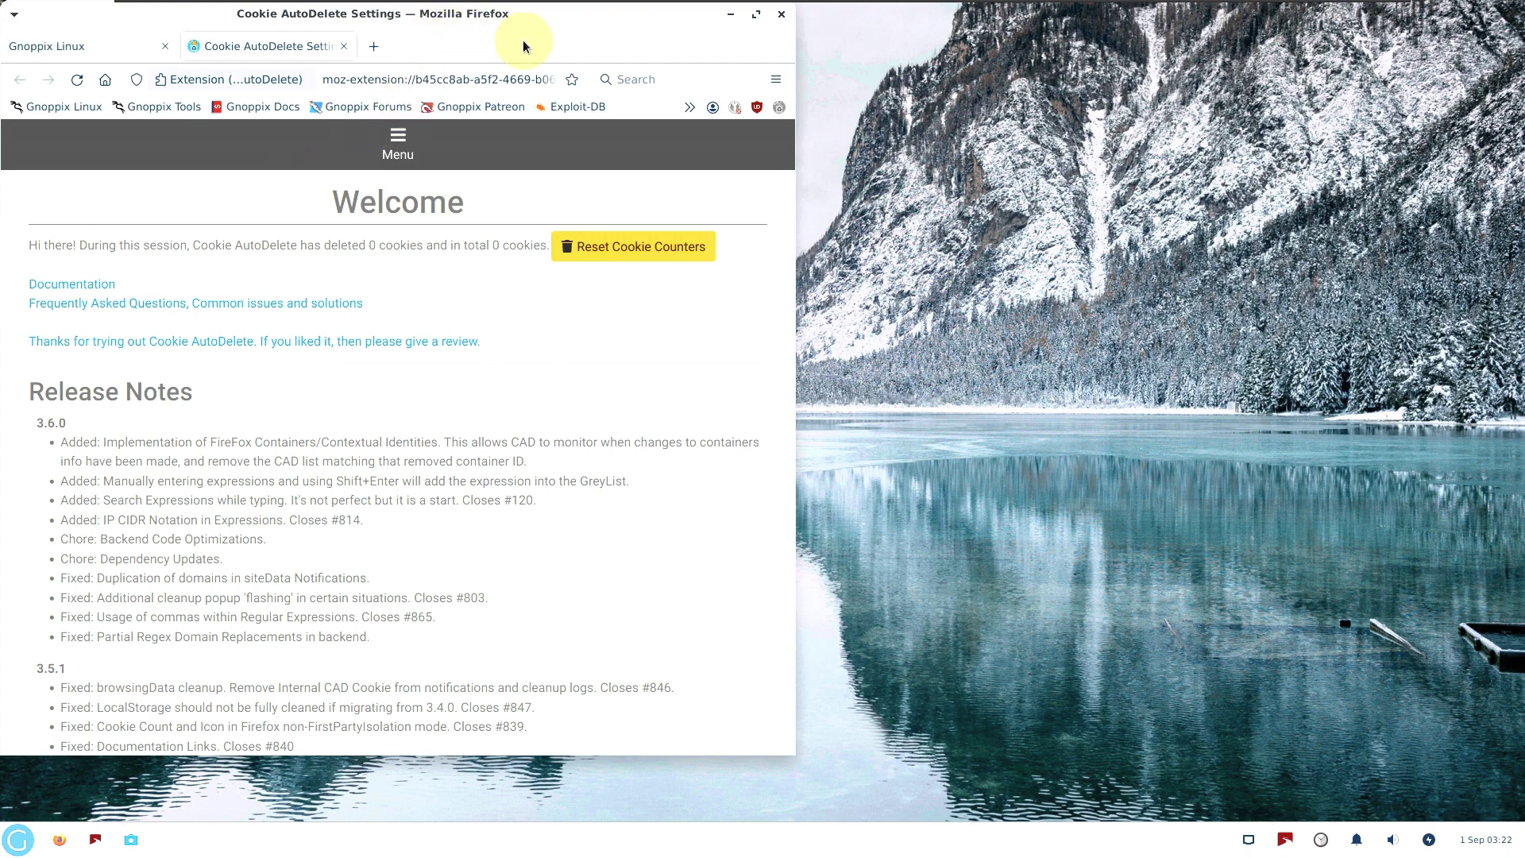
# - Close the Cookie AutoDelete tab, open the Gnoppix download page, and maximize Firefox
pyautogui.moveTo(489, 14); pyautogui.dragTo(877, 58)
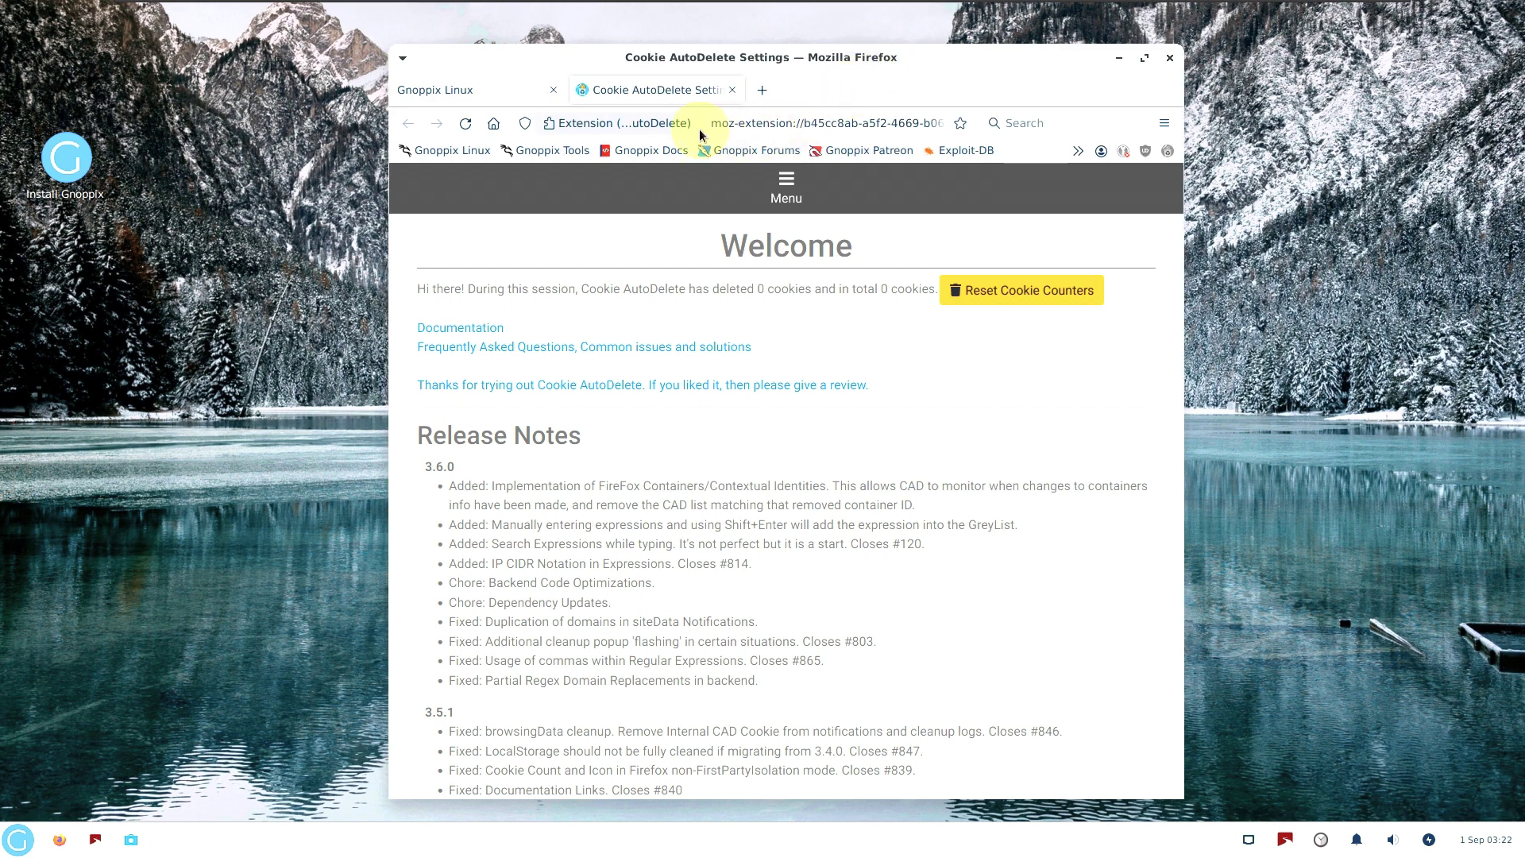
pyautogui.click(734, 88)
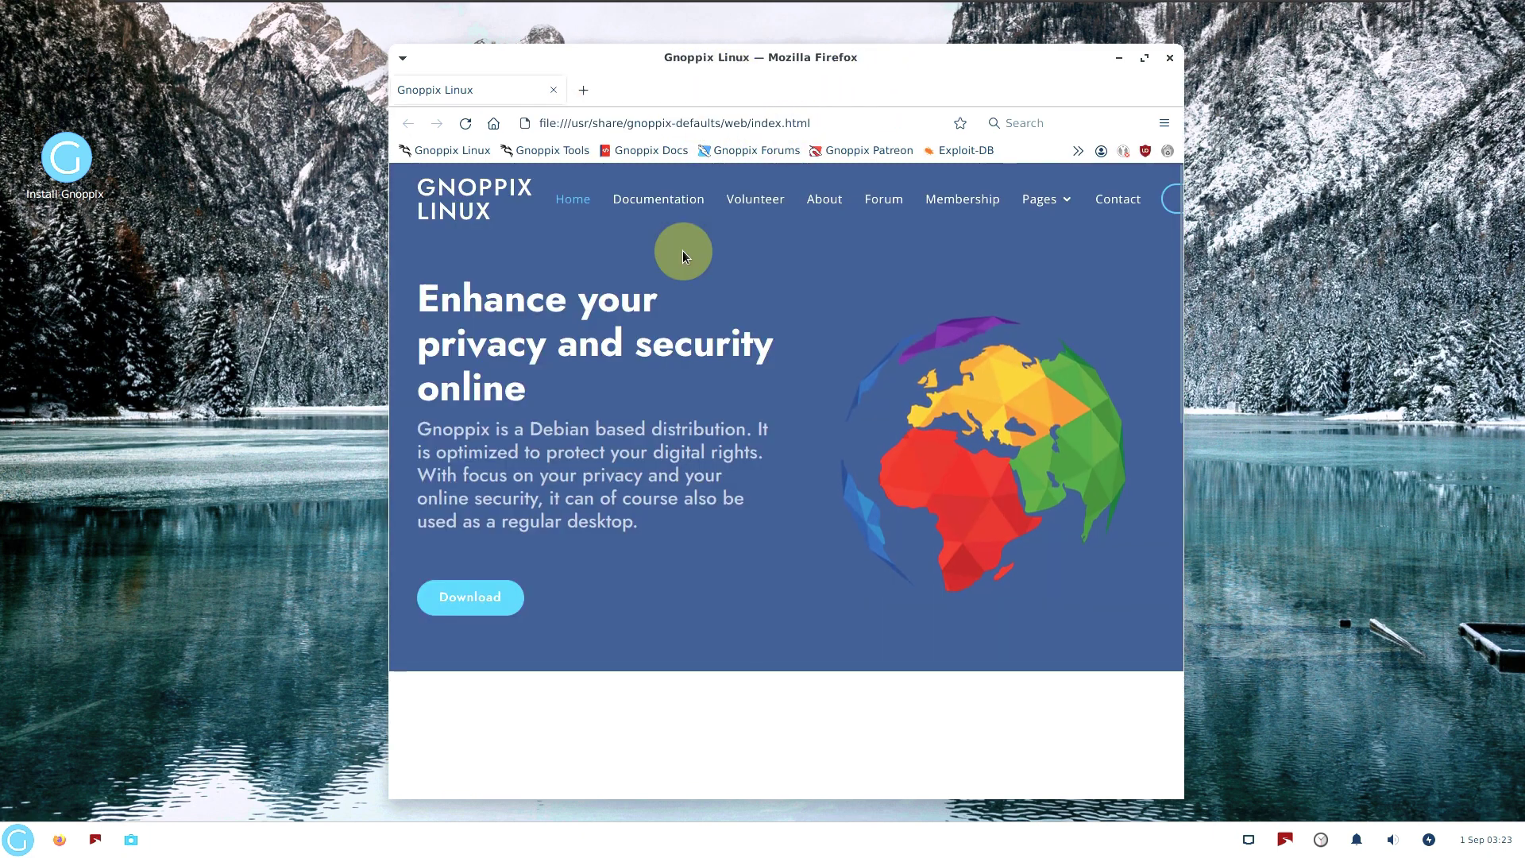
pyautogui.click(498, 591)
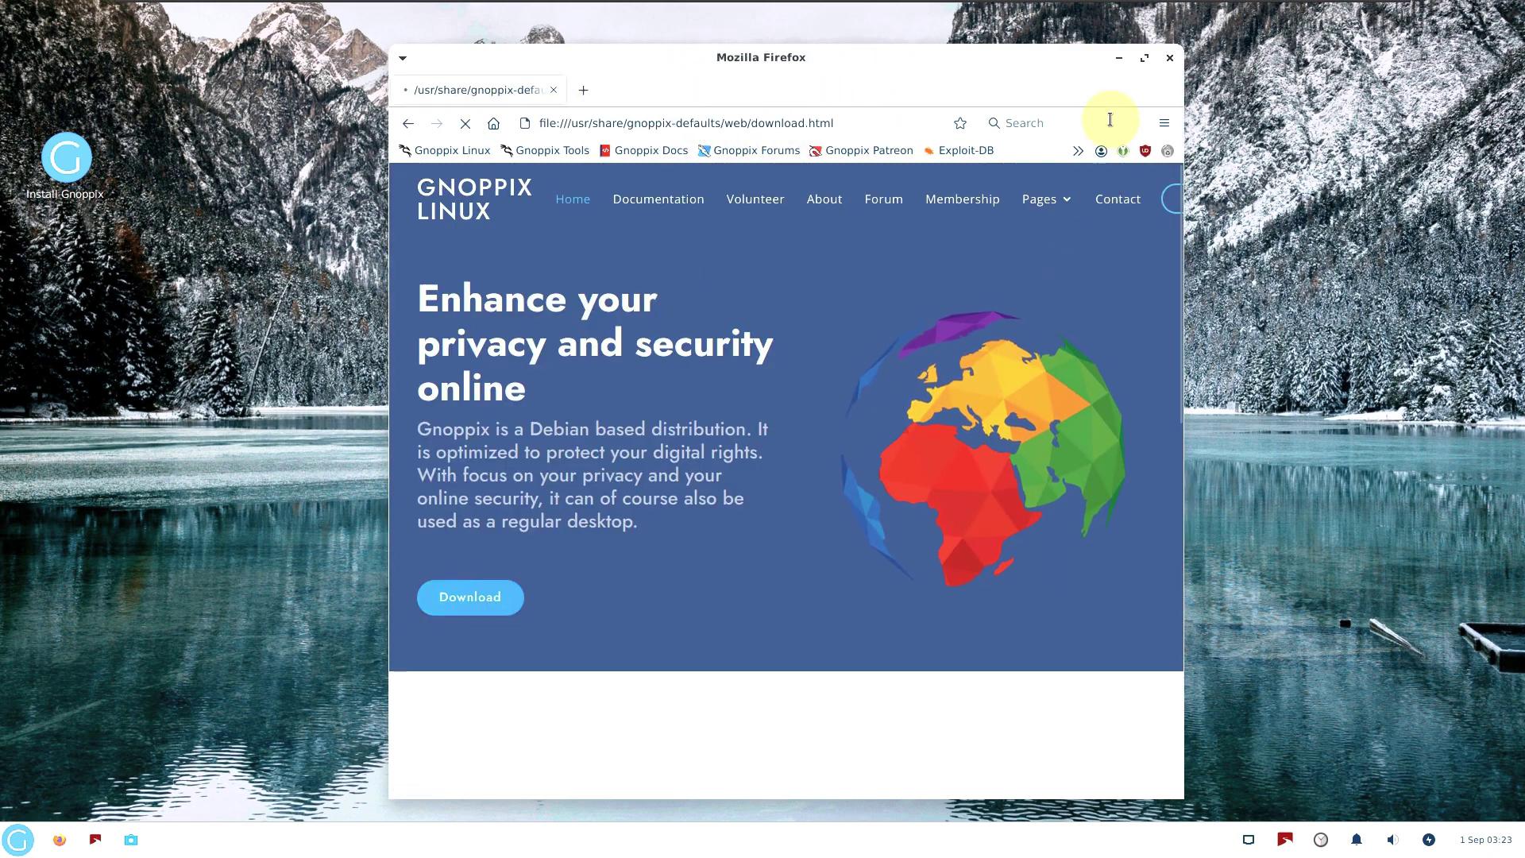
pyautogui.click(1145, 57)
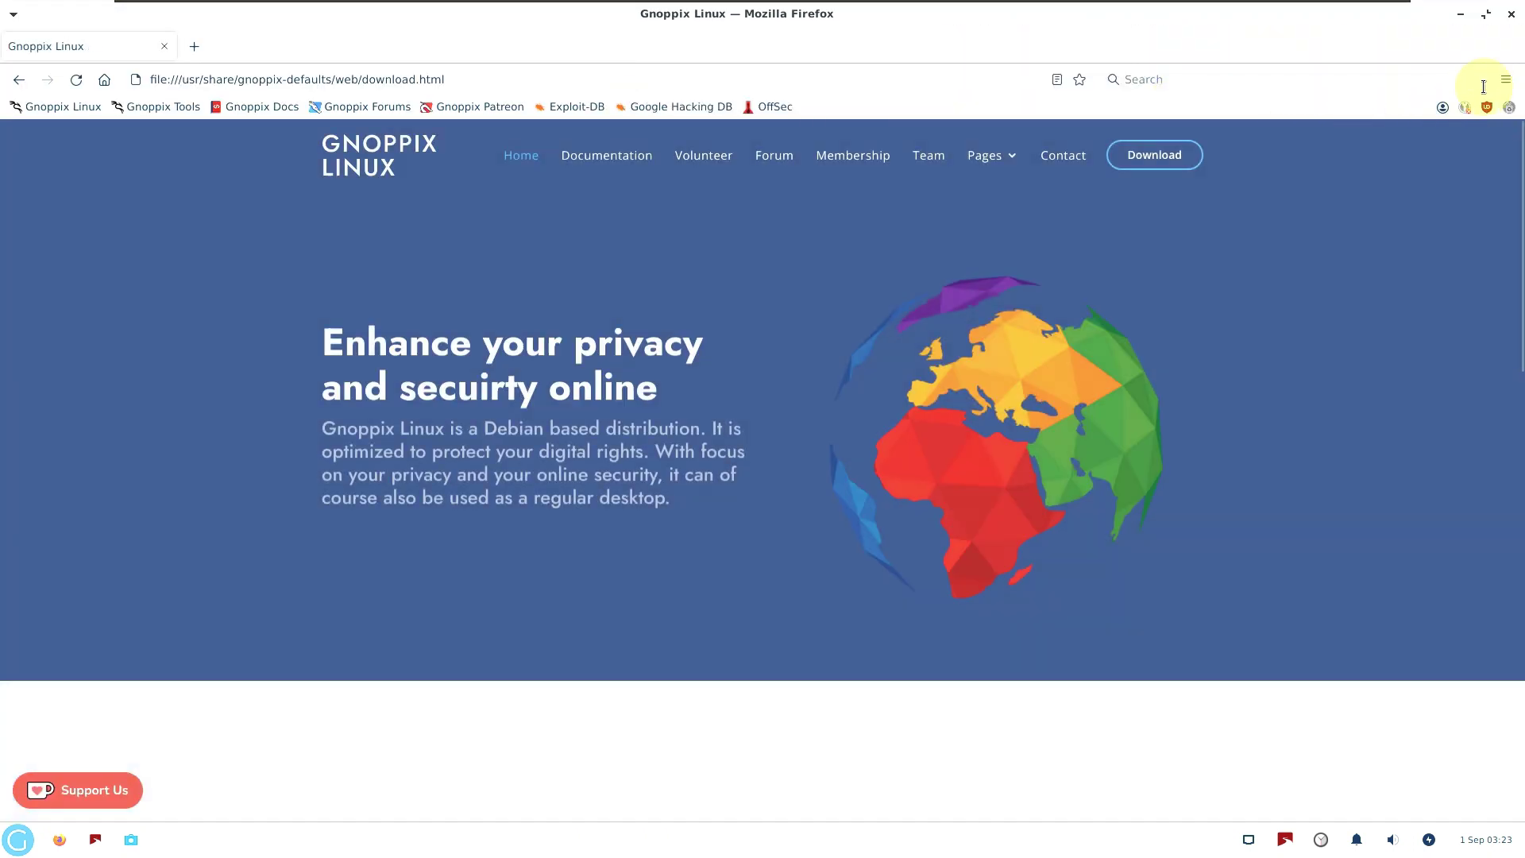
# - View About Firefox, showing version 102.15.0esr, then dismiss it
pyautogui.click(1505, 79)
pyautogui.click(1303, 537)
pyautogui.click(1327, 283)
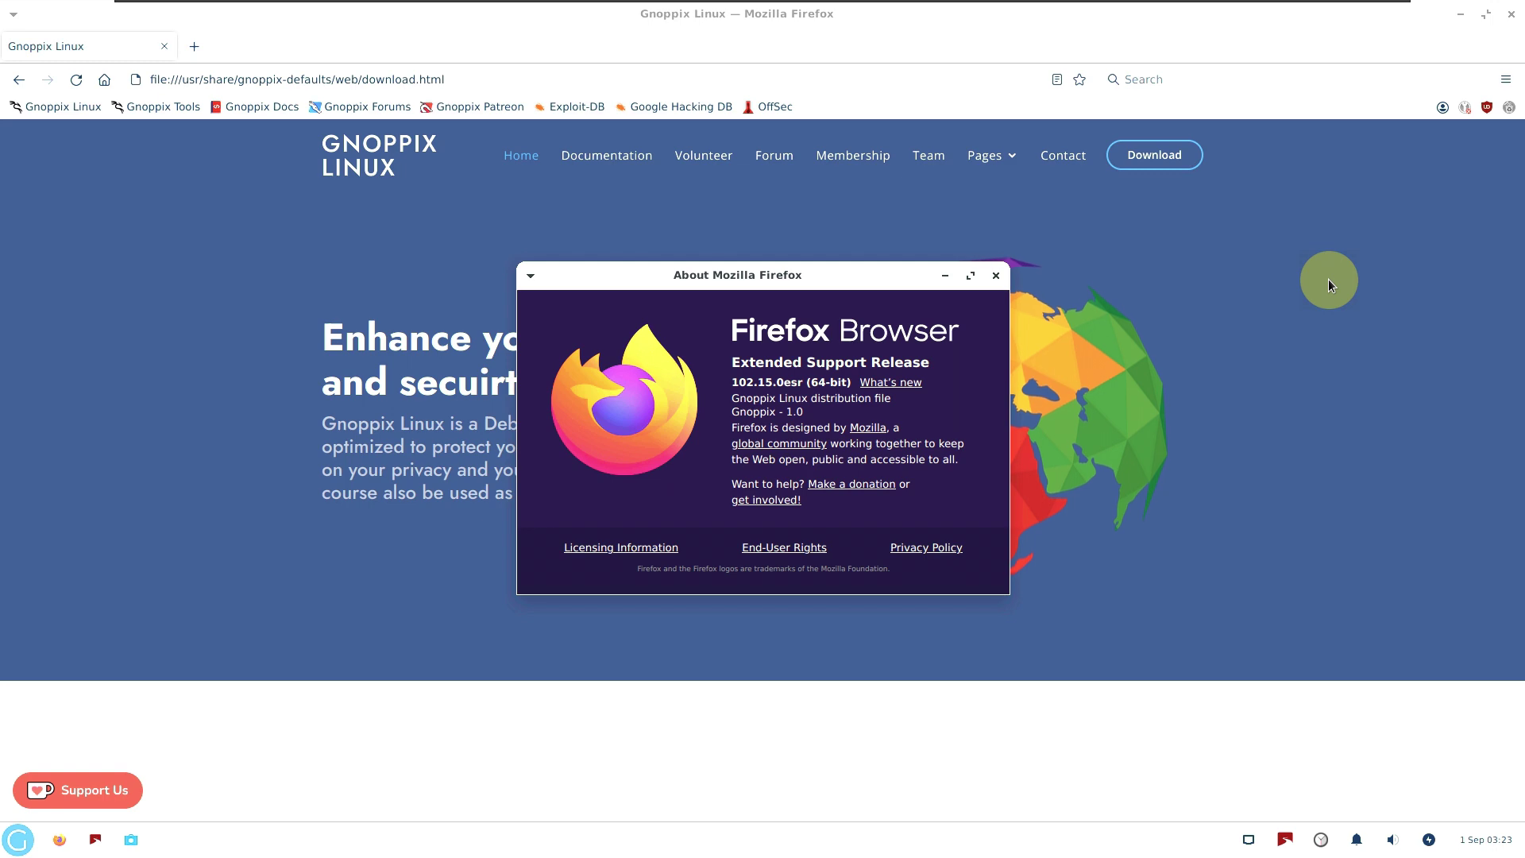
pyautogui.click(995, 277)
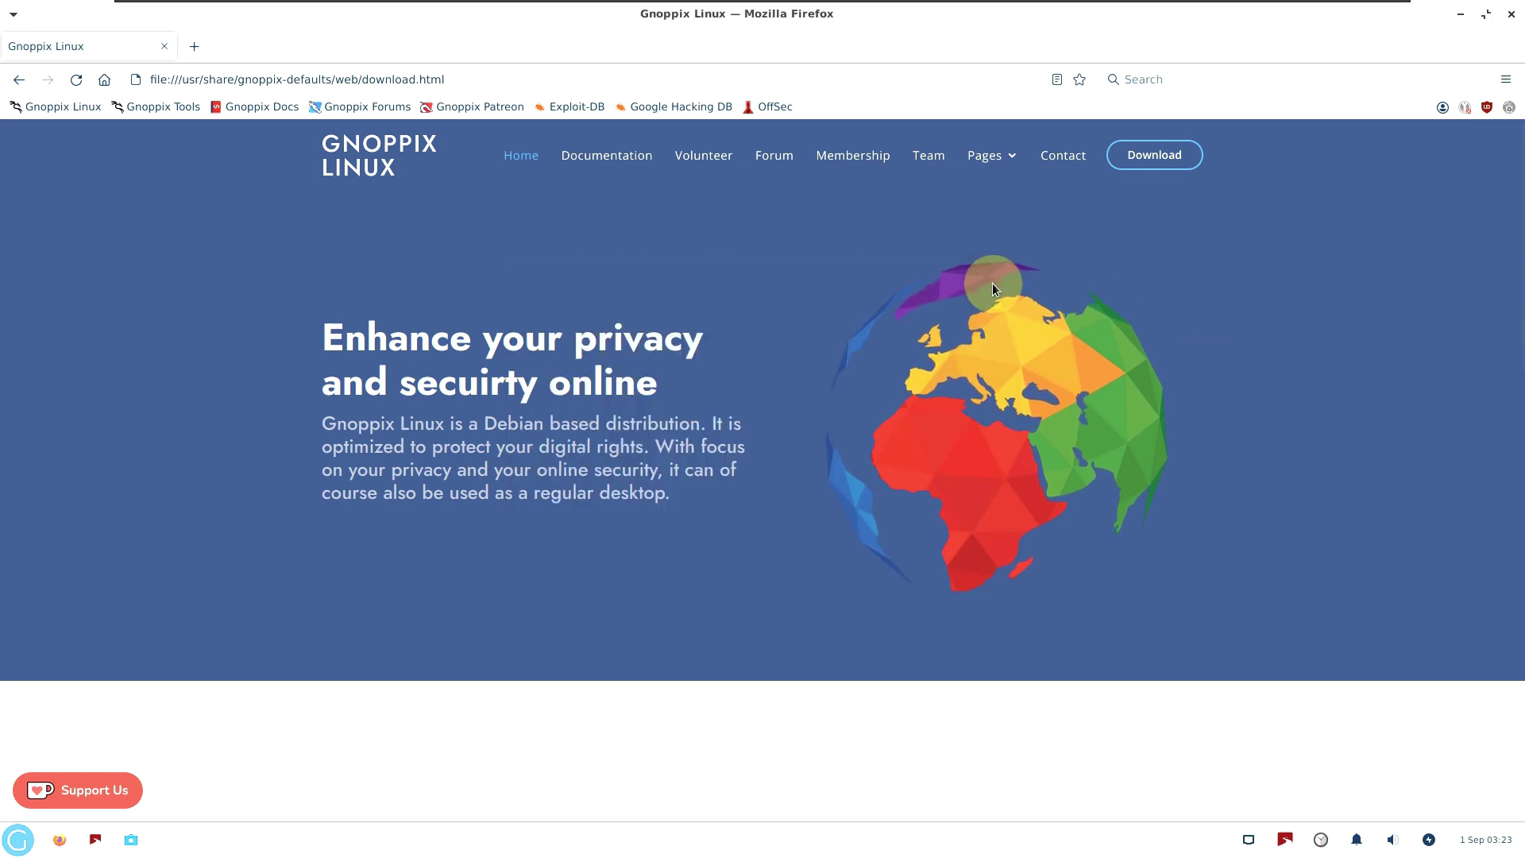
# - Scroll through and reload the Gnoppix download page, then close Firefox
pyautogui.scroll(-8, 826, 447)
pyautogui.scroll(-5, 826, 447)
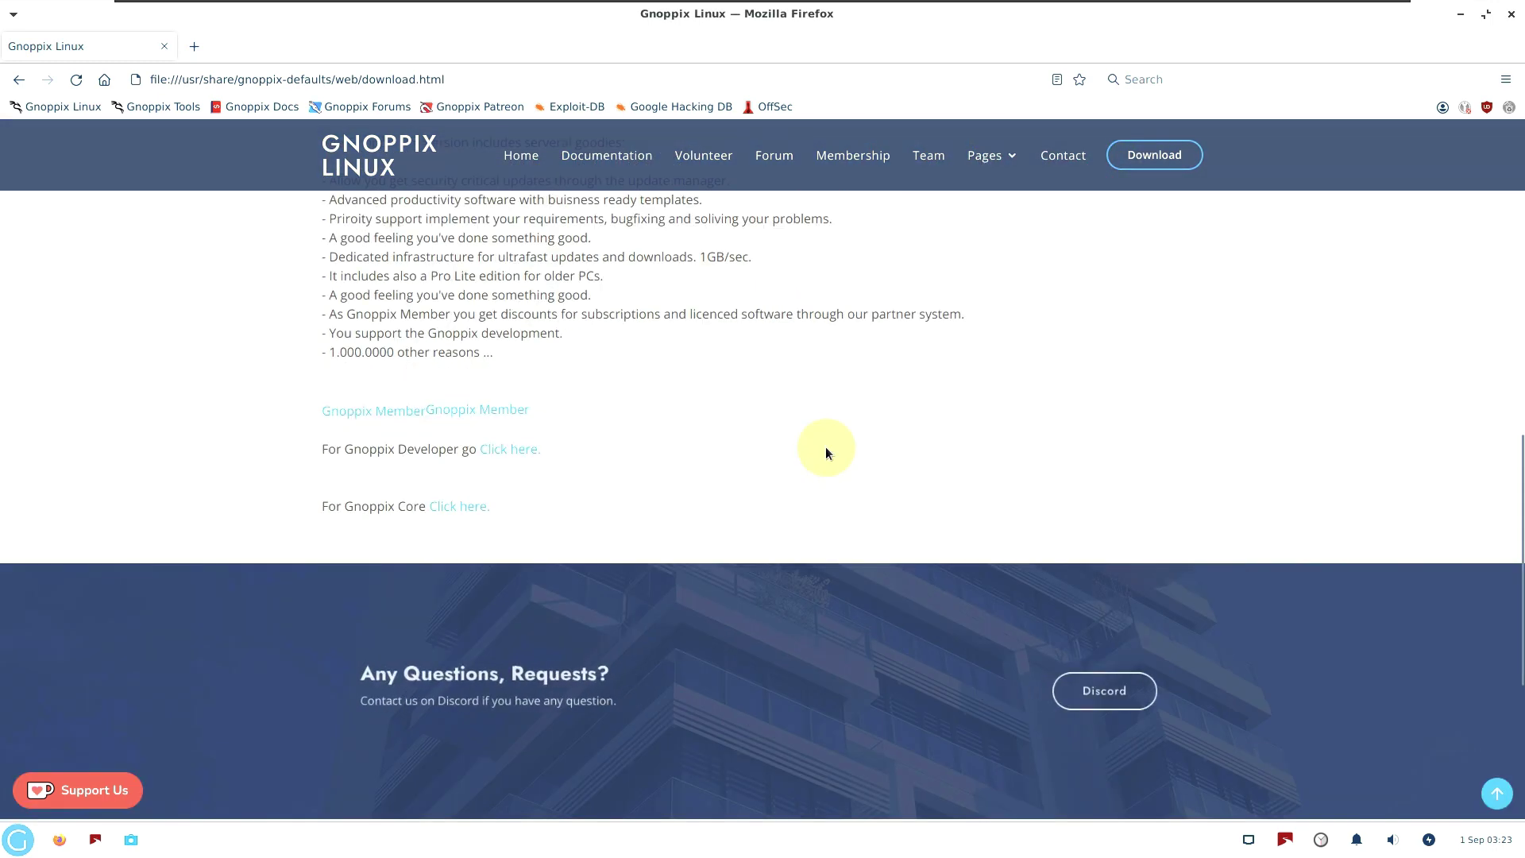
pyautogui.scroll(5, 826, 447)
pyautogui.scroll(3, 826, 447)
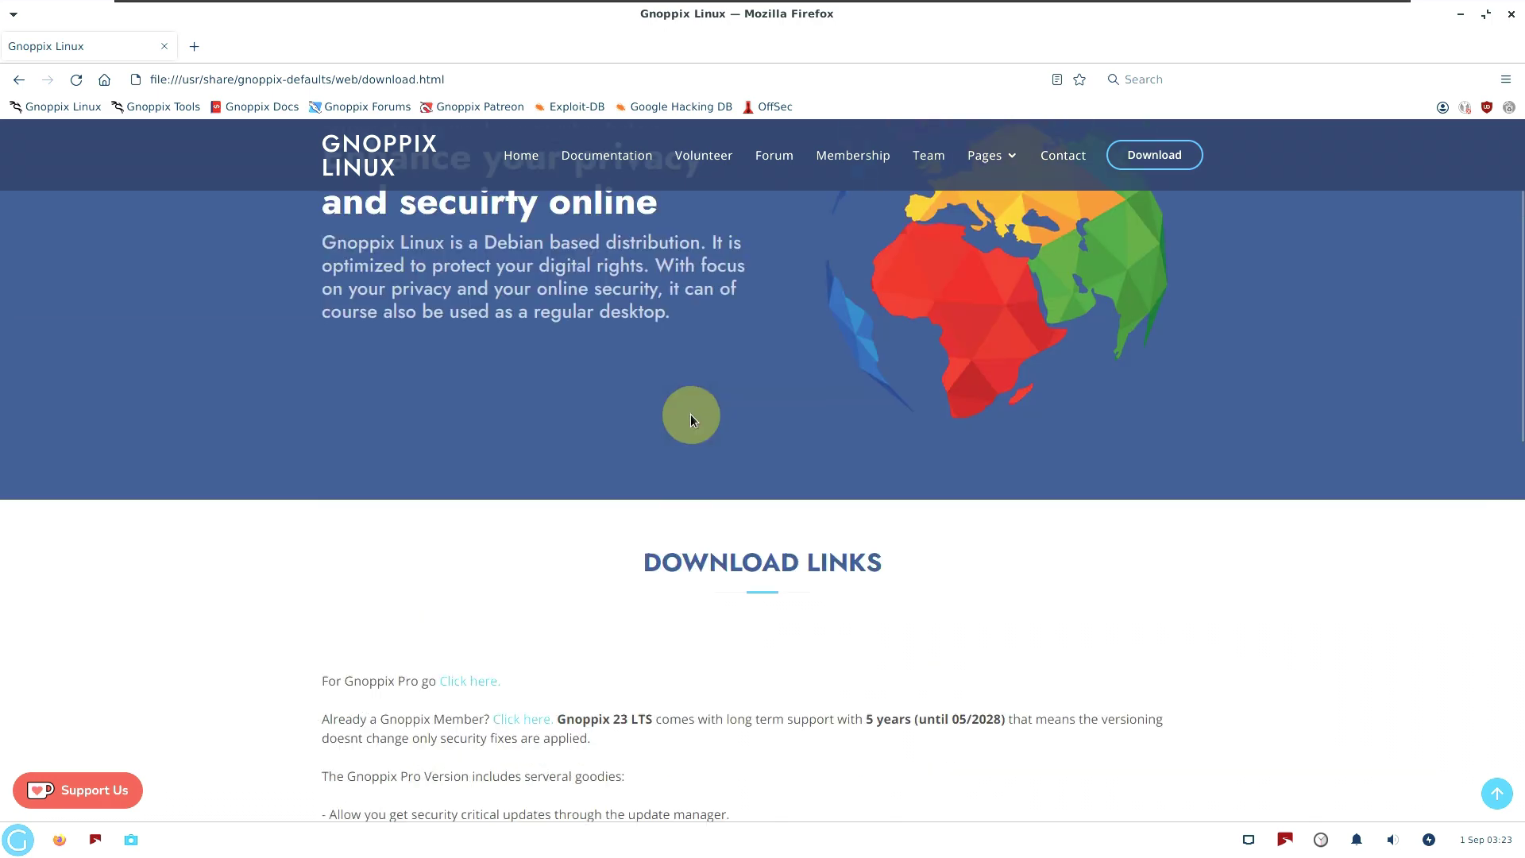
pyautogui.click(1125, 169)
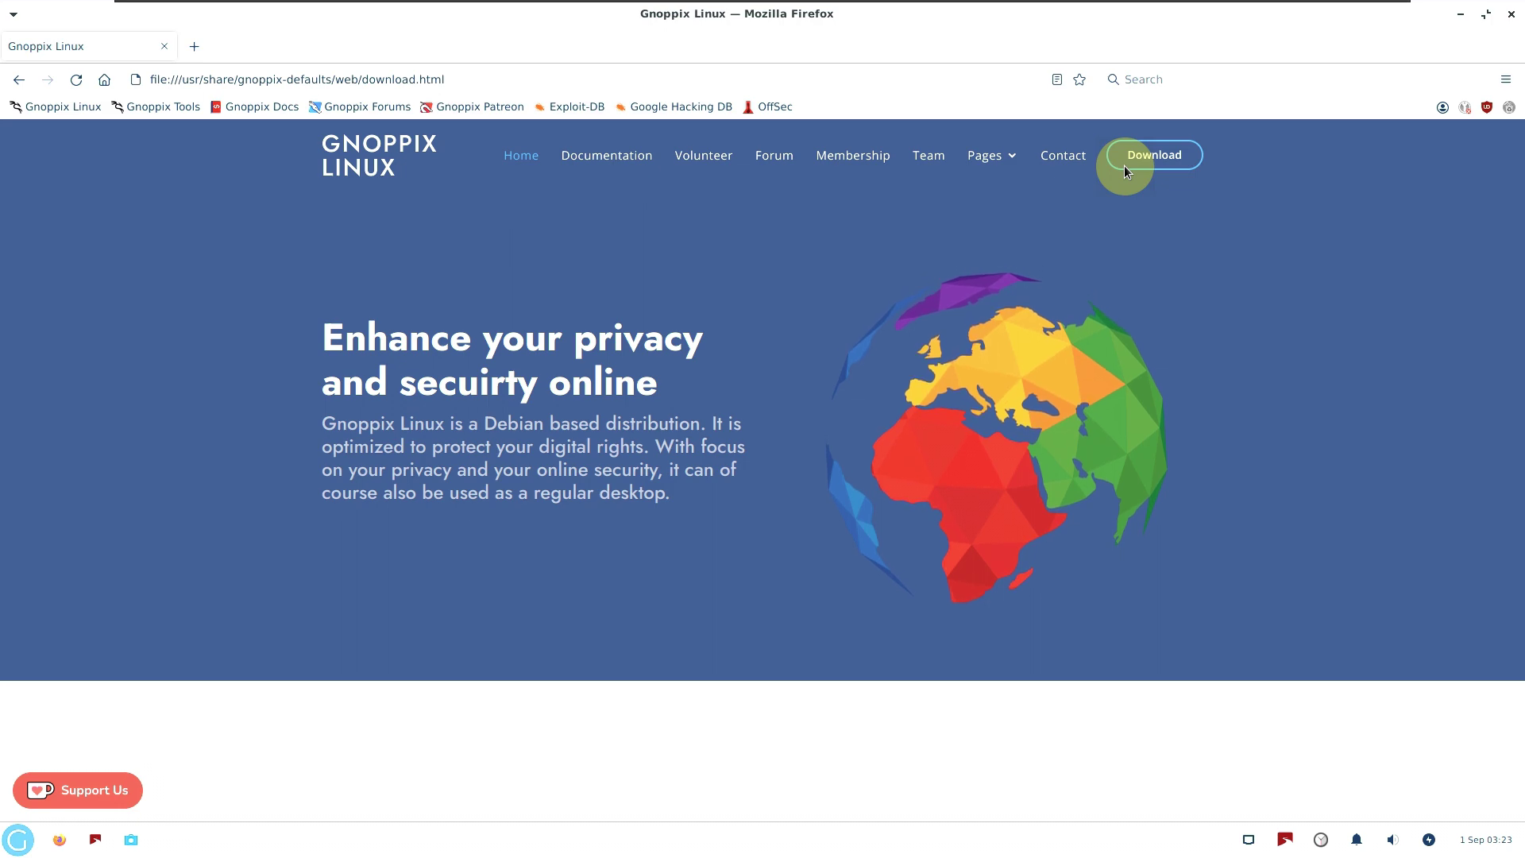
pyautogui.scroll(-6, 1142, 317)
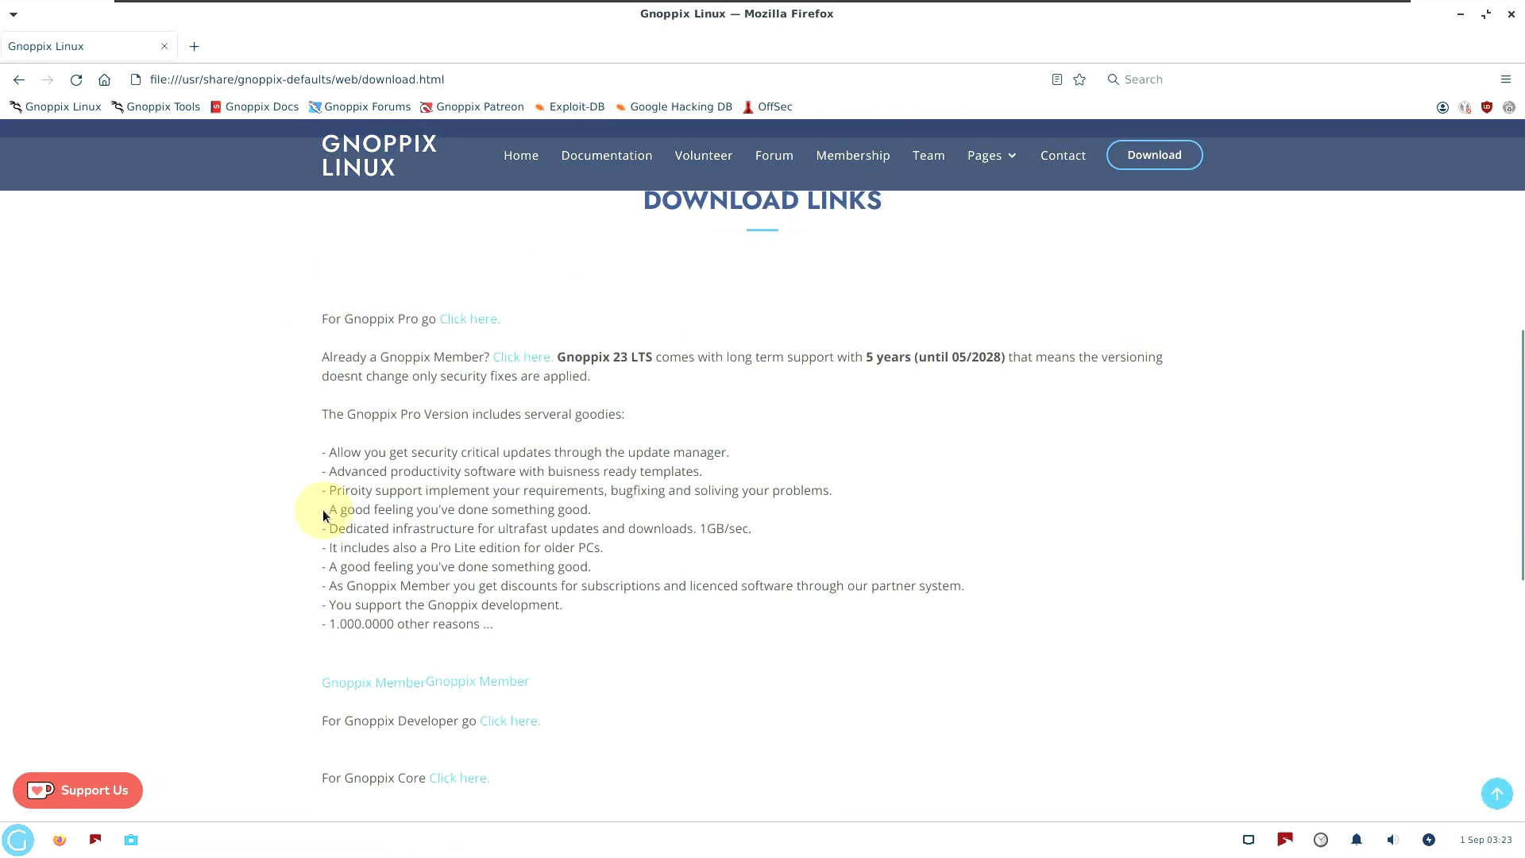
pyautogui.scroll(-3, 537, 631)
pyautogui.scroll(-2, 537, 624)
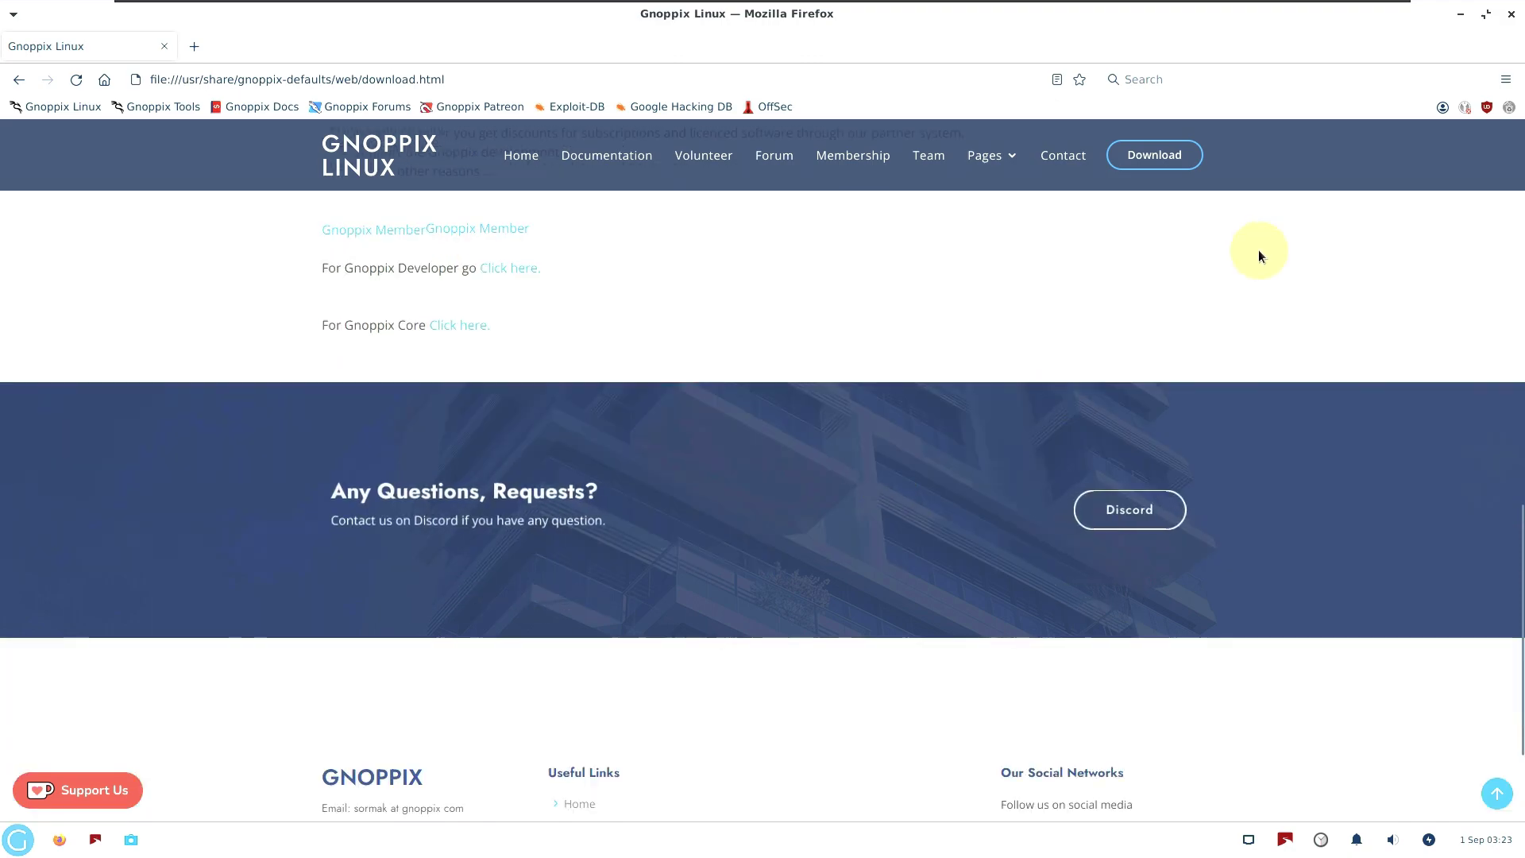
pyautogui.click(1511, 14)
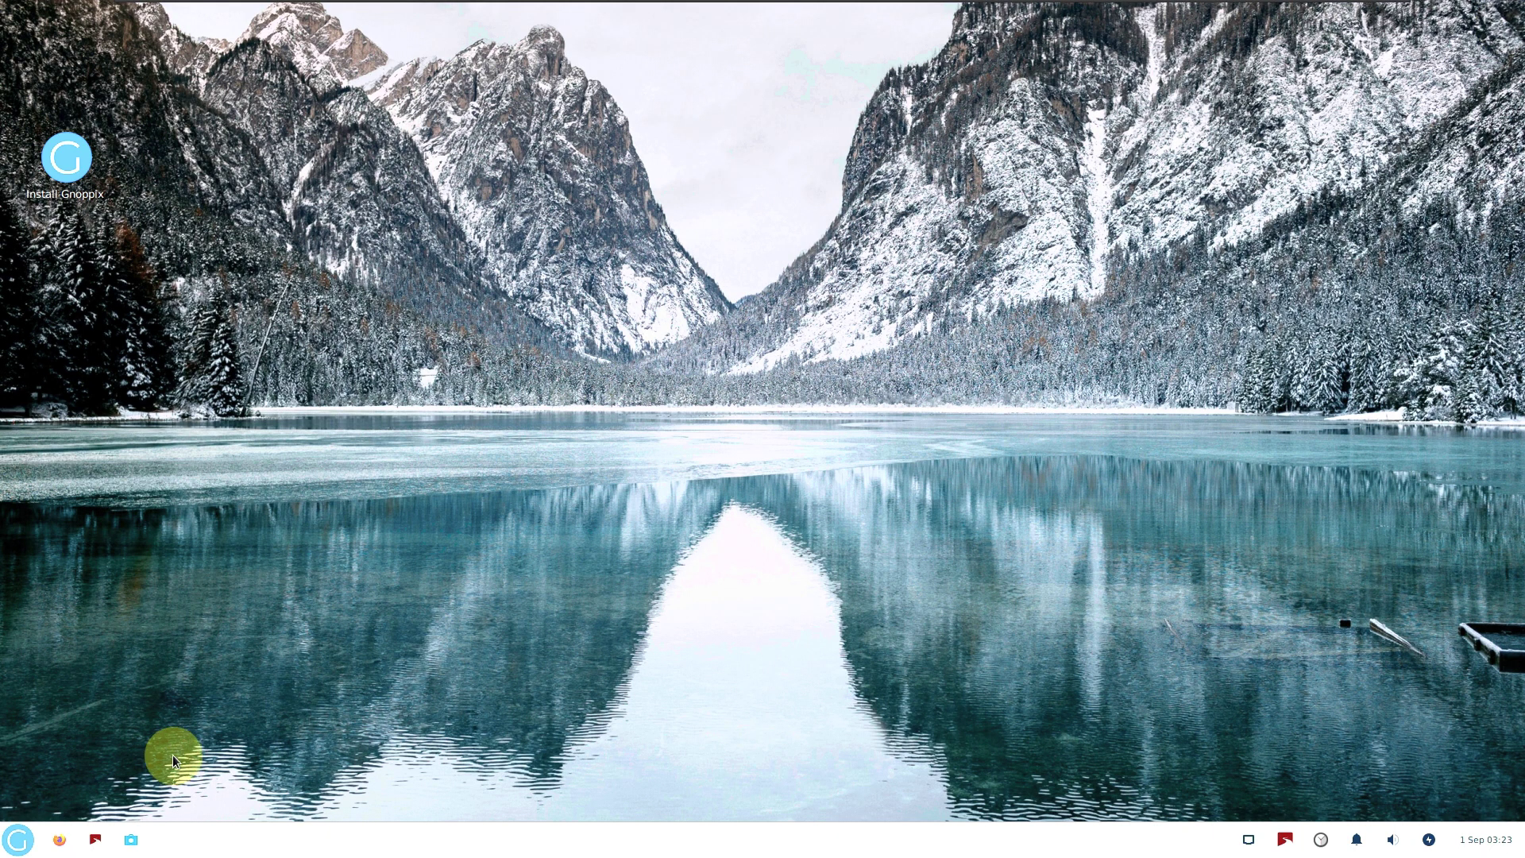
# - Lock the screen, then open and close the login screen's accessibility options
pyautogui.click(17, 840)
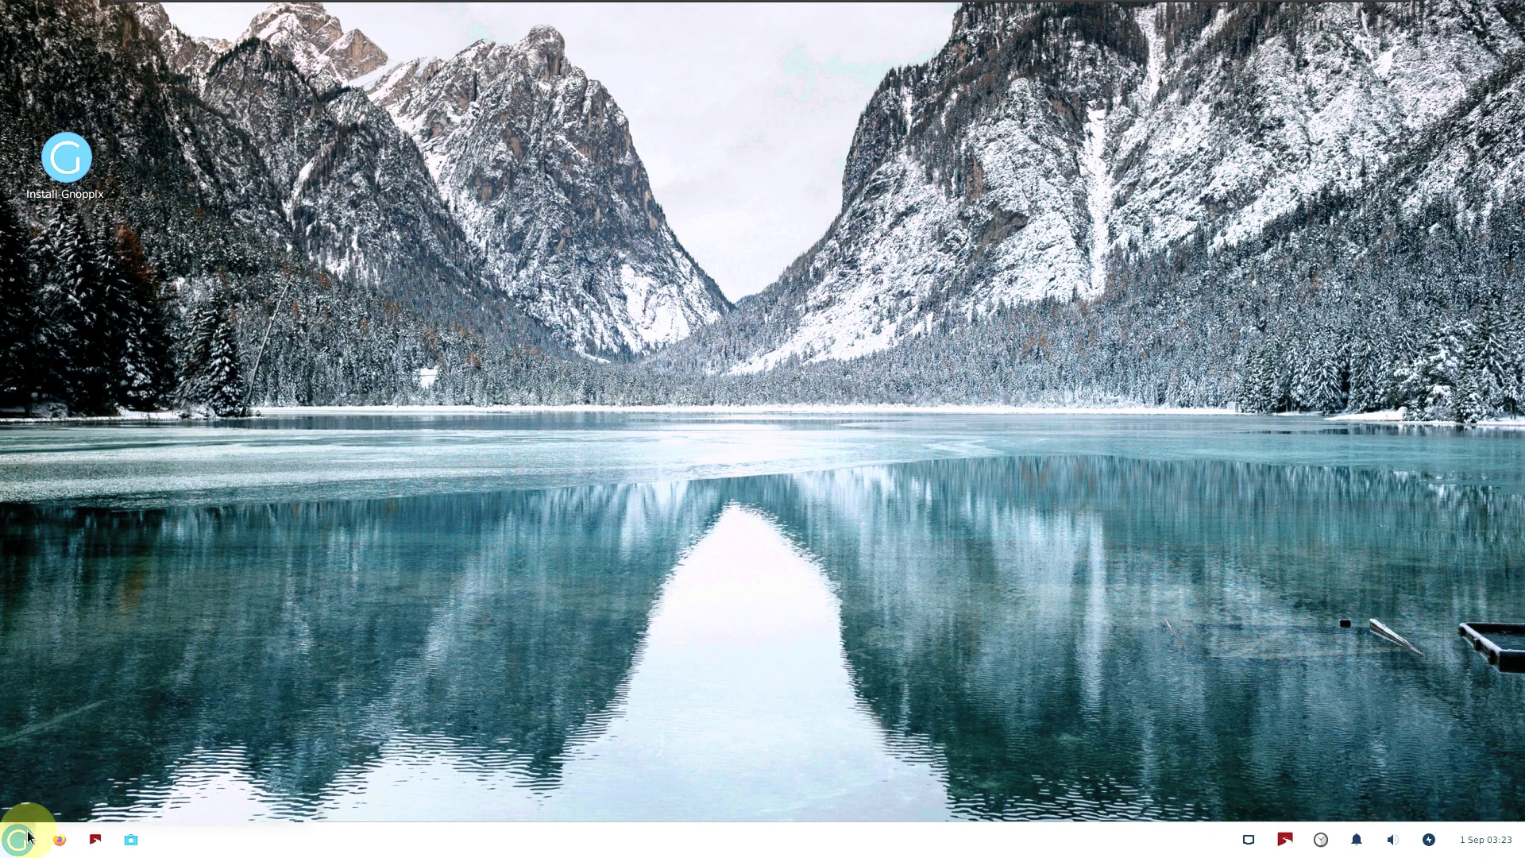
pyautogui.click(233, 801)
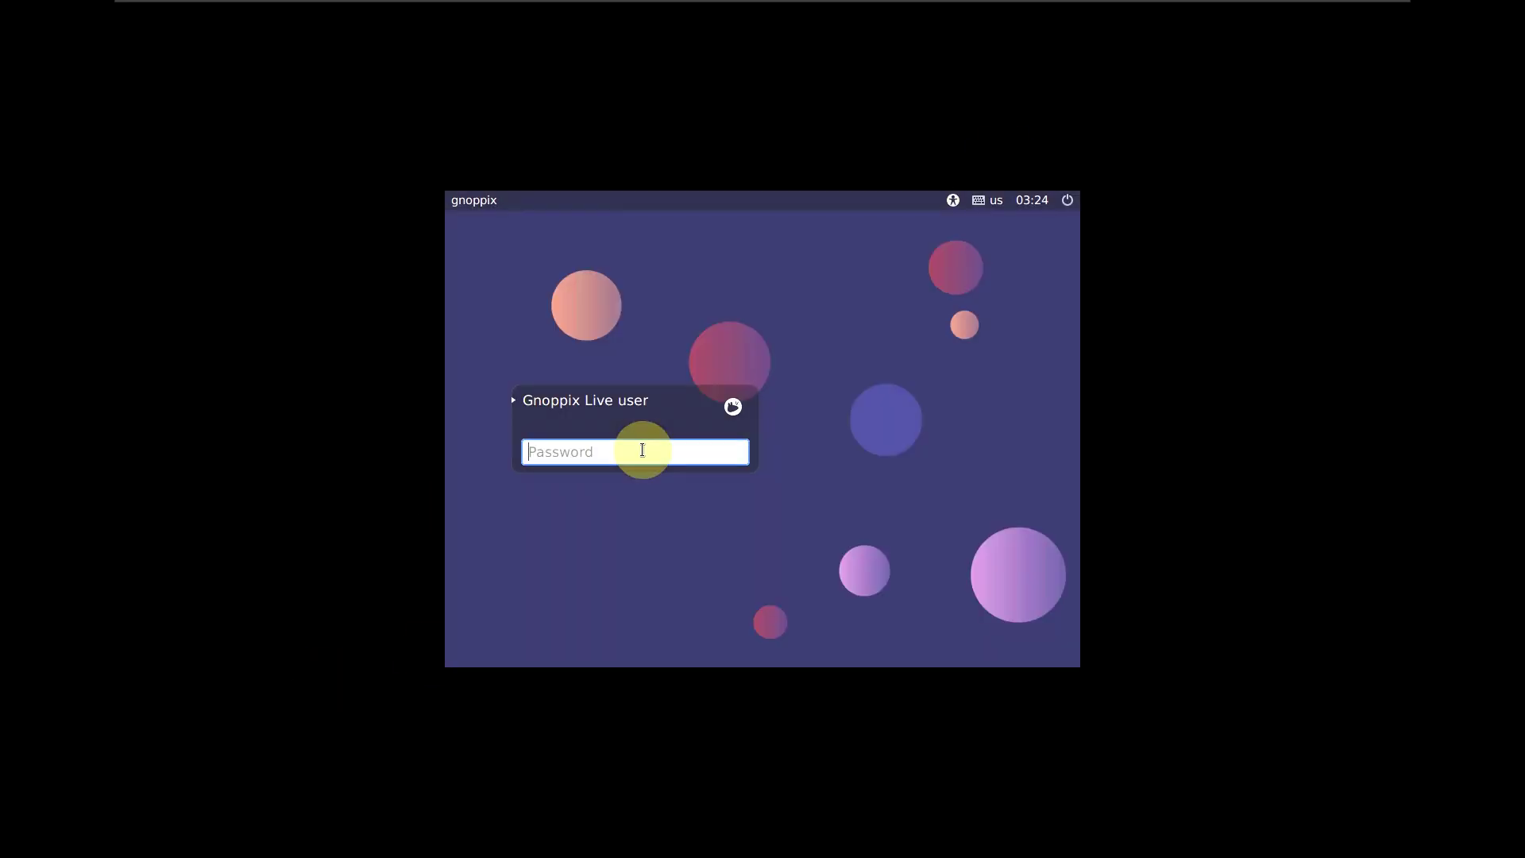
pyautogui.click(953, 200)
pyautogui.click(941, 367)
# - Shut down the machine from the login screen's power menu
pyautogui.click(1067, 202)
pyautogui.click(1055, 236)
pyautogui.click(854, 482)
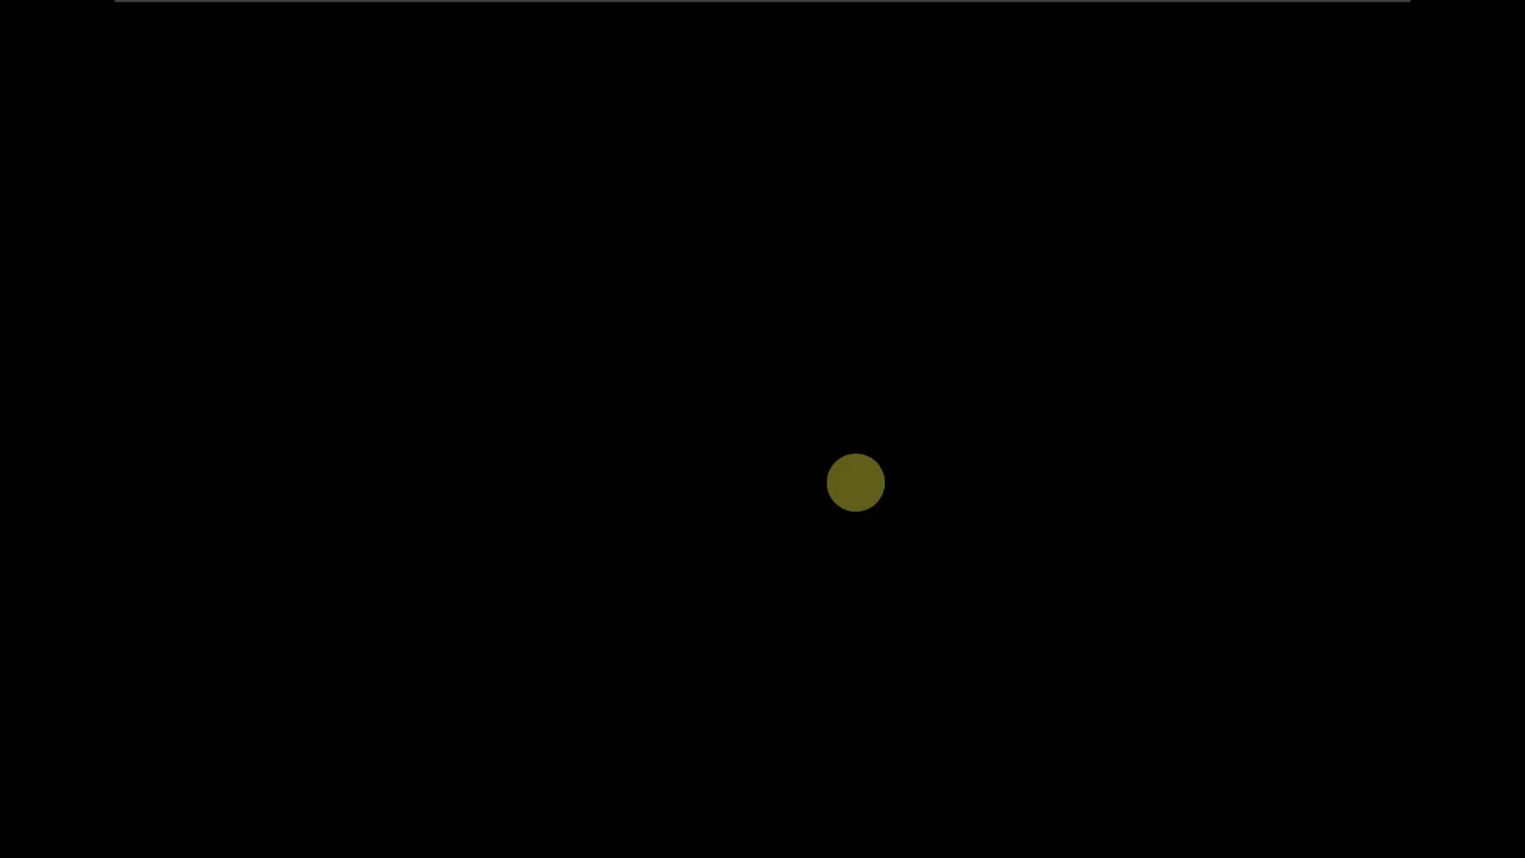